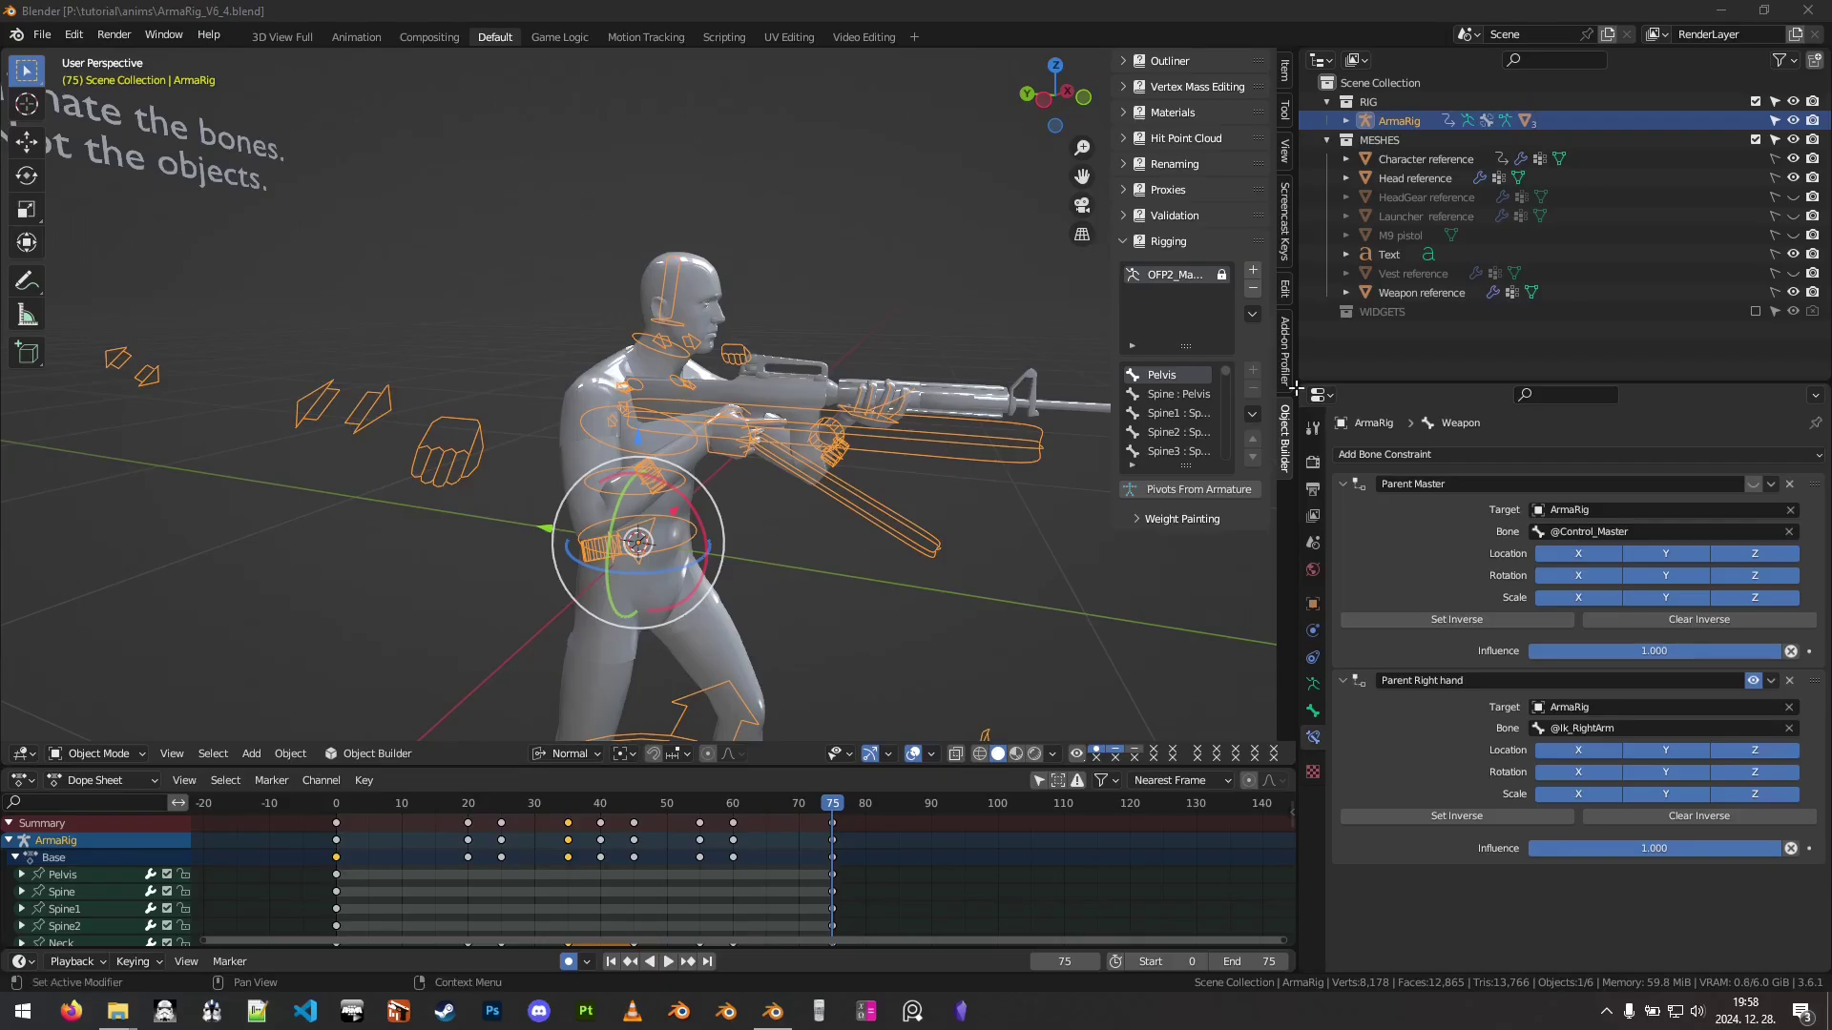
# - Hide the viewport overlays so only the character and rifle show, at frame 0 with nothing selected
pyautogui.moveTo(901, 488); pyautogui.dragTo(897, 572, button='middle')
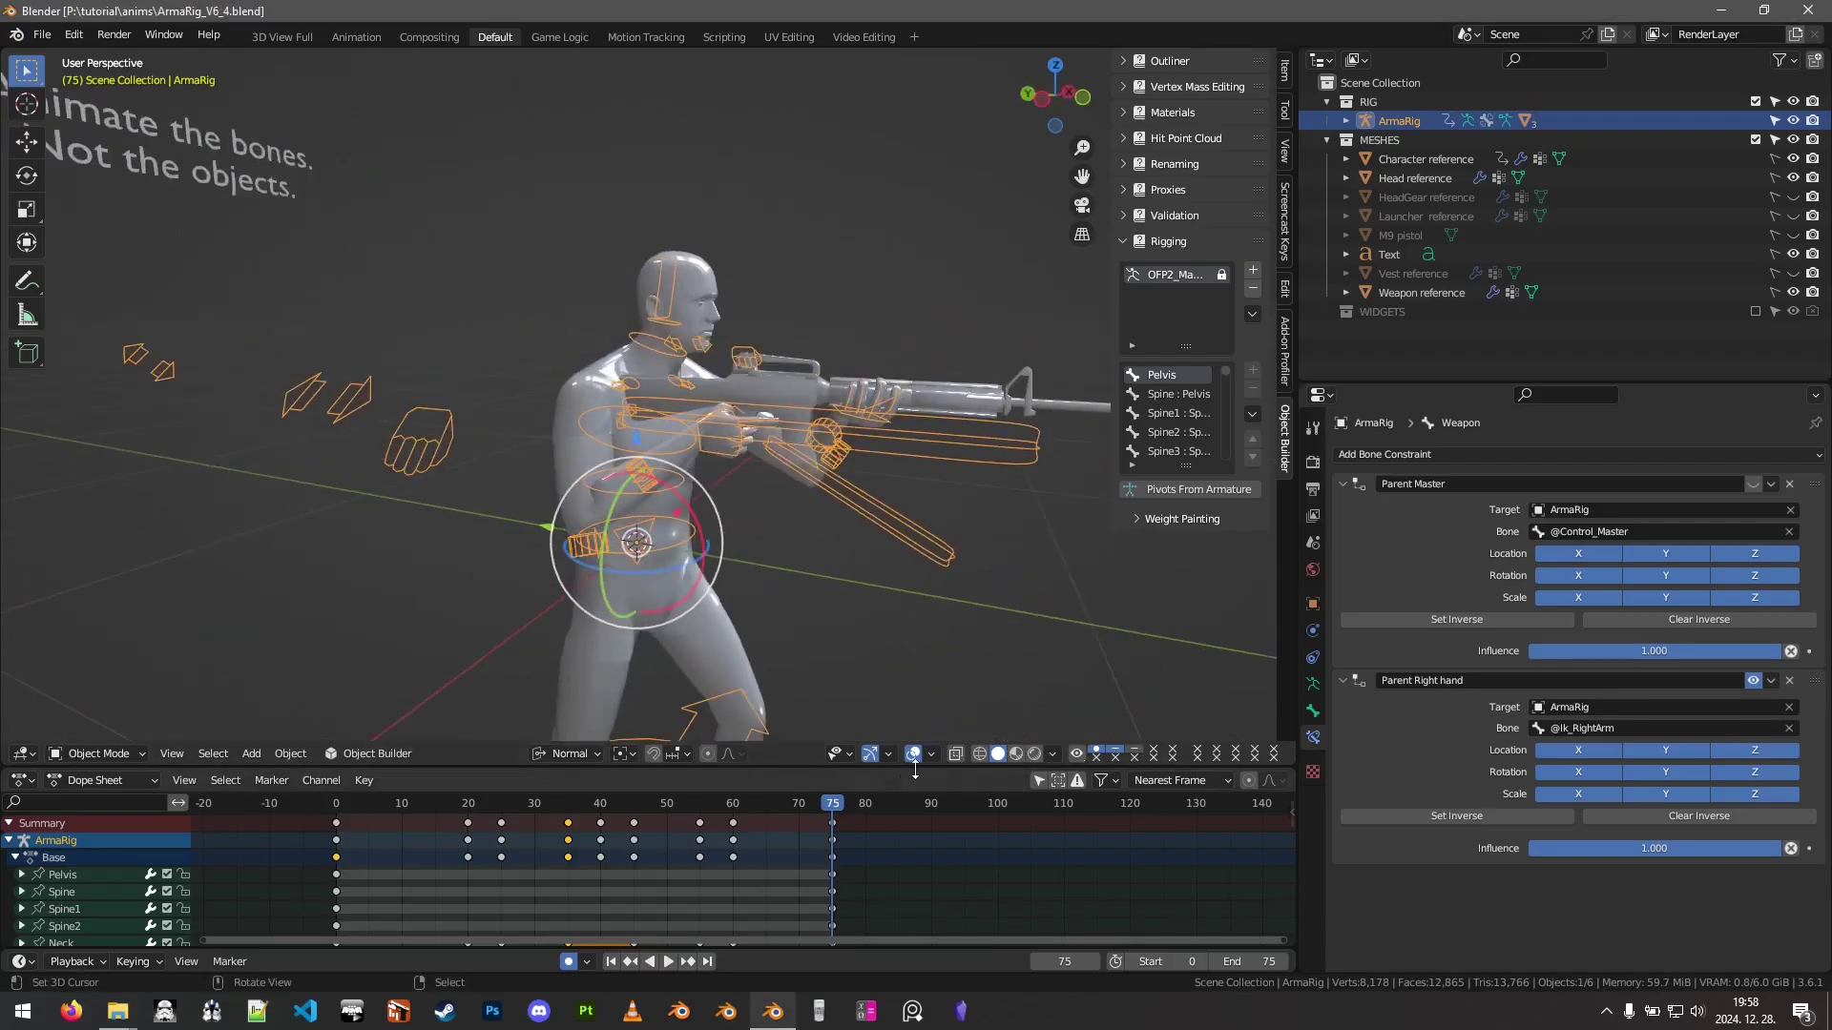
pyautogui.click(913, 754)
pyautogui.hotkey('shift', 'Left')
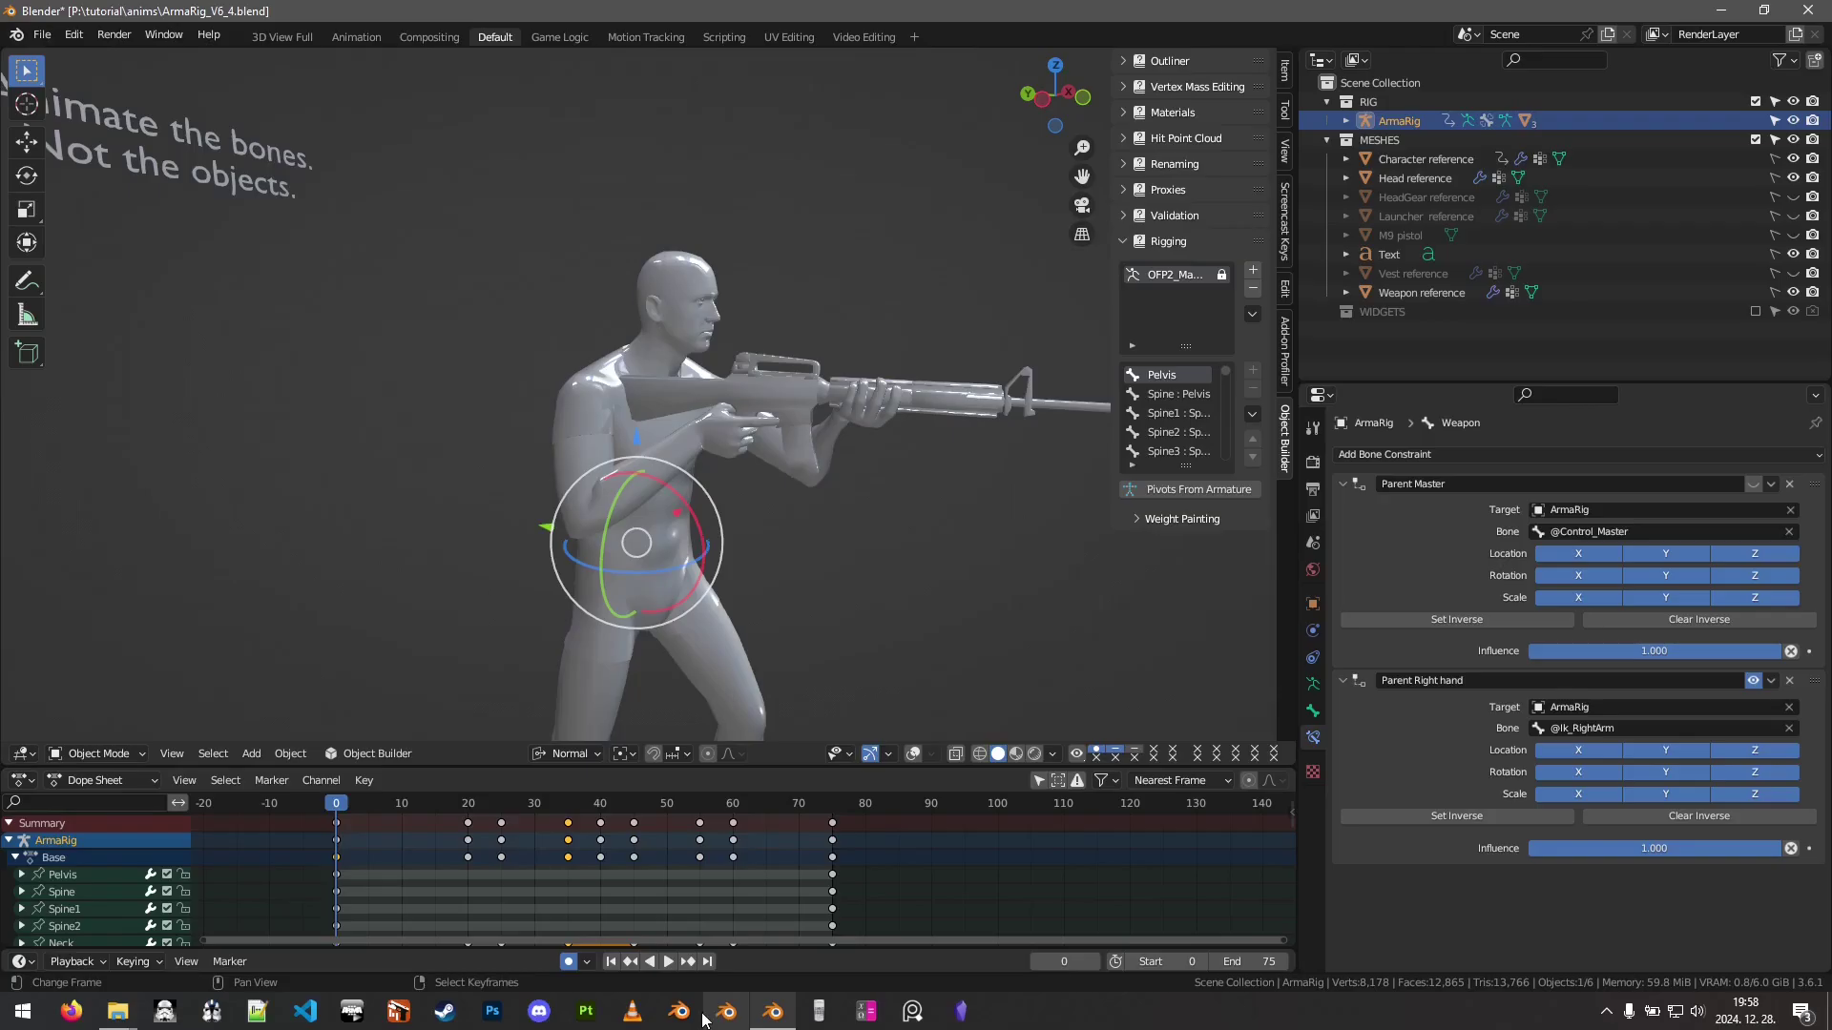
pyautogui.click(782, 559)
# - Preview the reload animation once, then scrub back to frame 0 facing the character
pyautogui.moveTo(798, 525); pyautogui.dragTo(770, 655, button='middle')
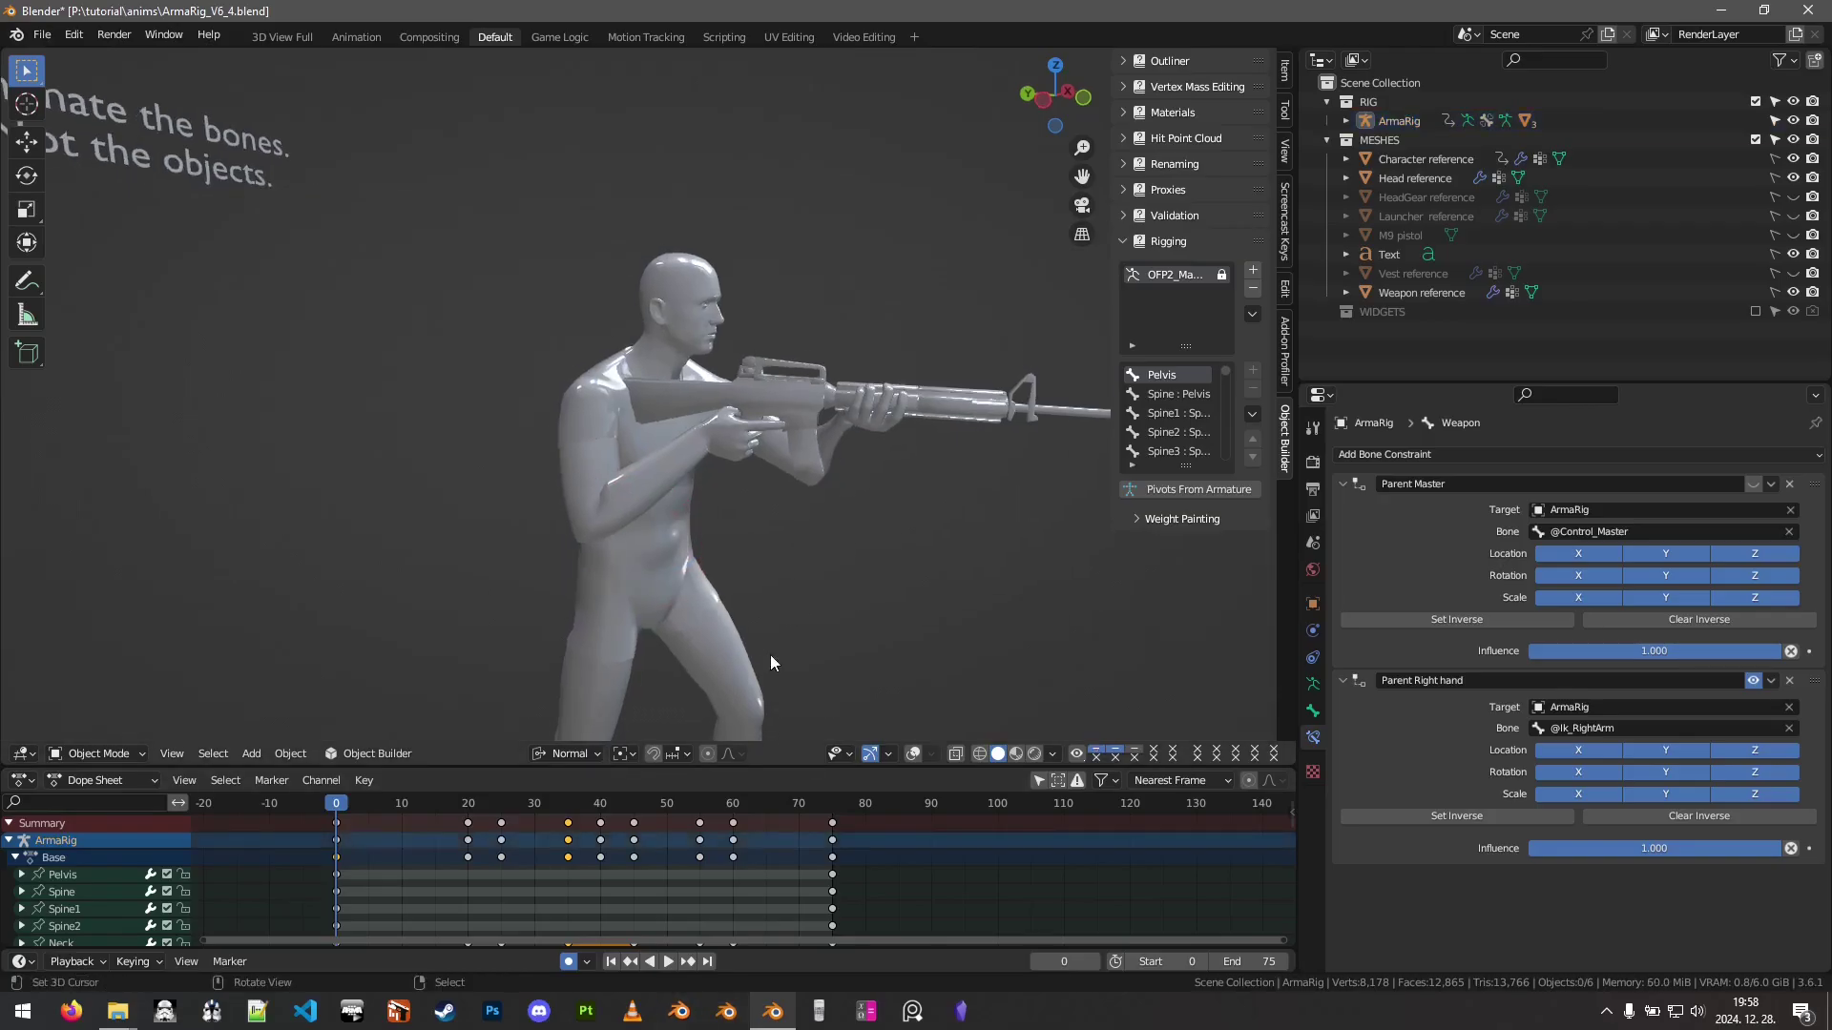
pyautogui.click(668, 961)
pyautogui.moveTo(773, 493)
pyautogui.mouseDown(button='middle')
pyautogui.moveTo(788, 472)
pyautogui.moveTo(747, 453)
pyautogui.moveTo(603, 467)
pyautogui.moveTo(575, 489)
pyautogui.moveTo(773, 476)
pyautogui.mouseUp(button='middle')
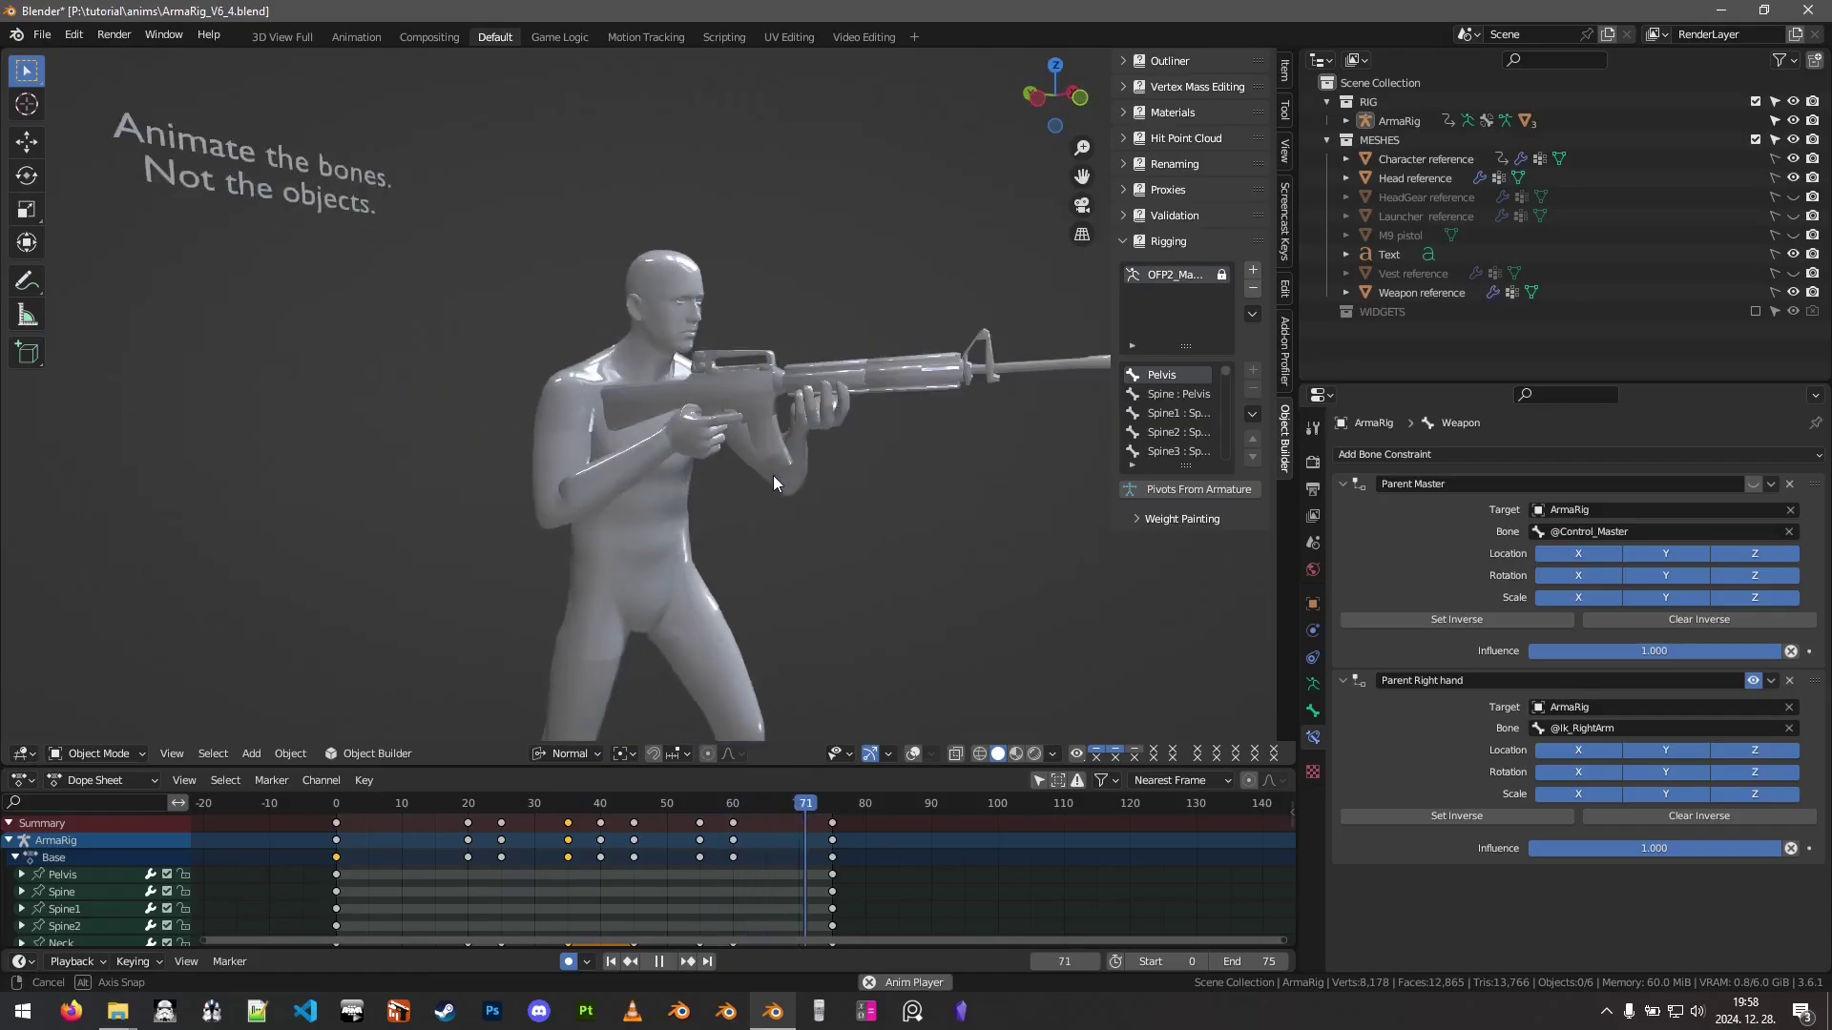
pyautogui.click(657, 962)
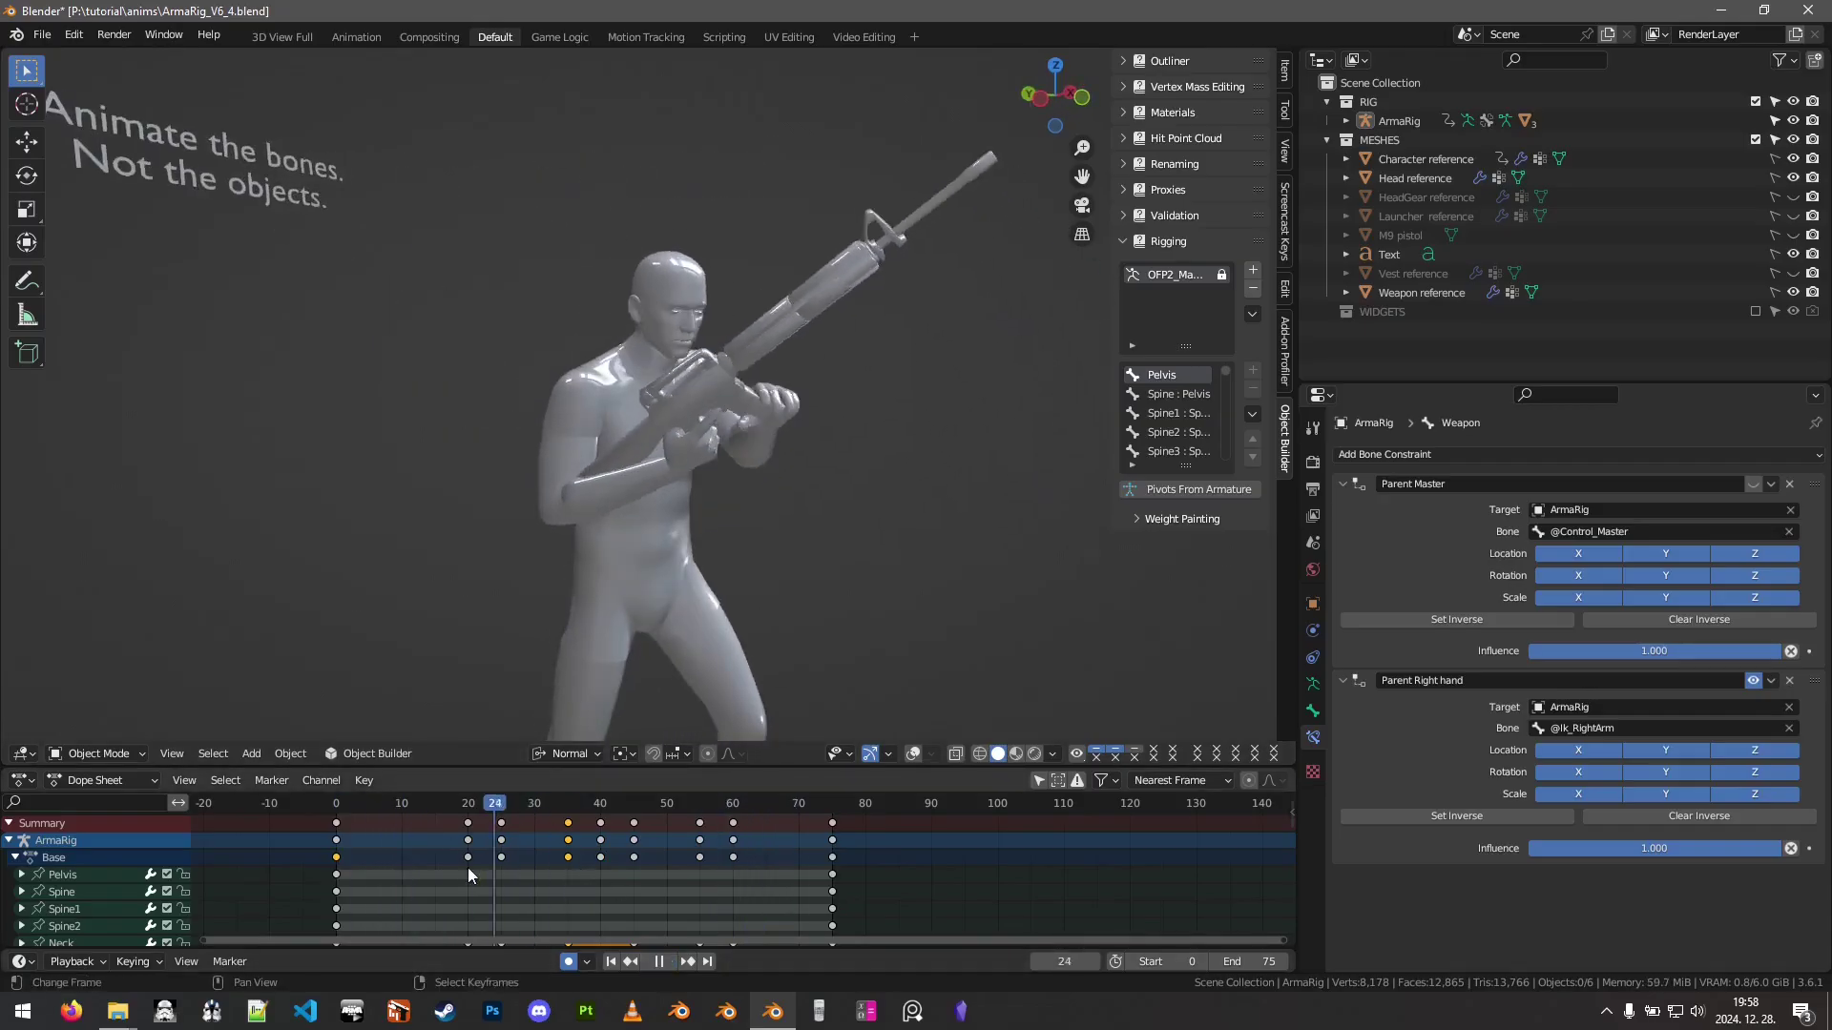
pyautogui.moveTo(467, 867); pyautogui.dragTo(336, 880)
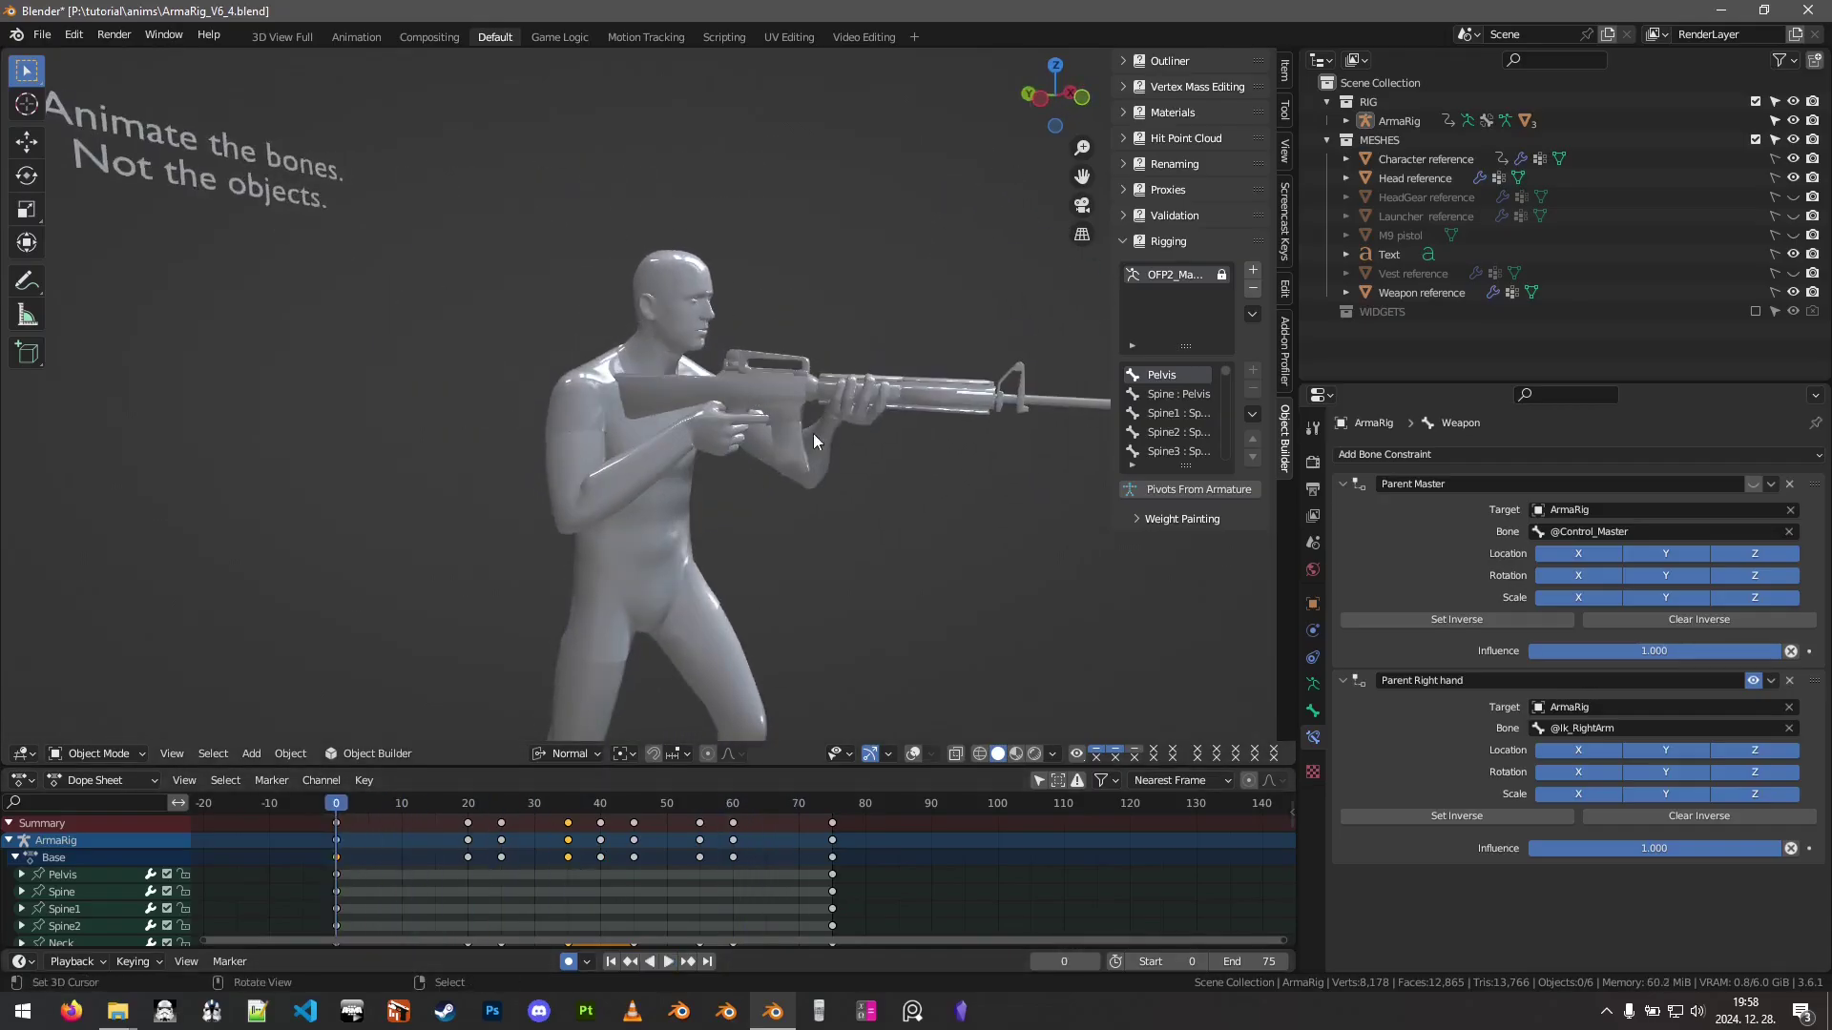
pyautogui.moveTo(777, 386); pyautogui.dragTo(687, 380, button='middle')
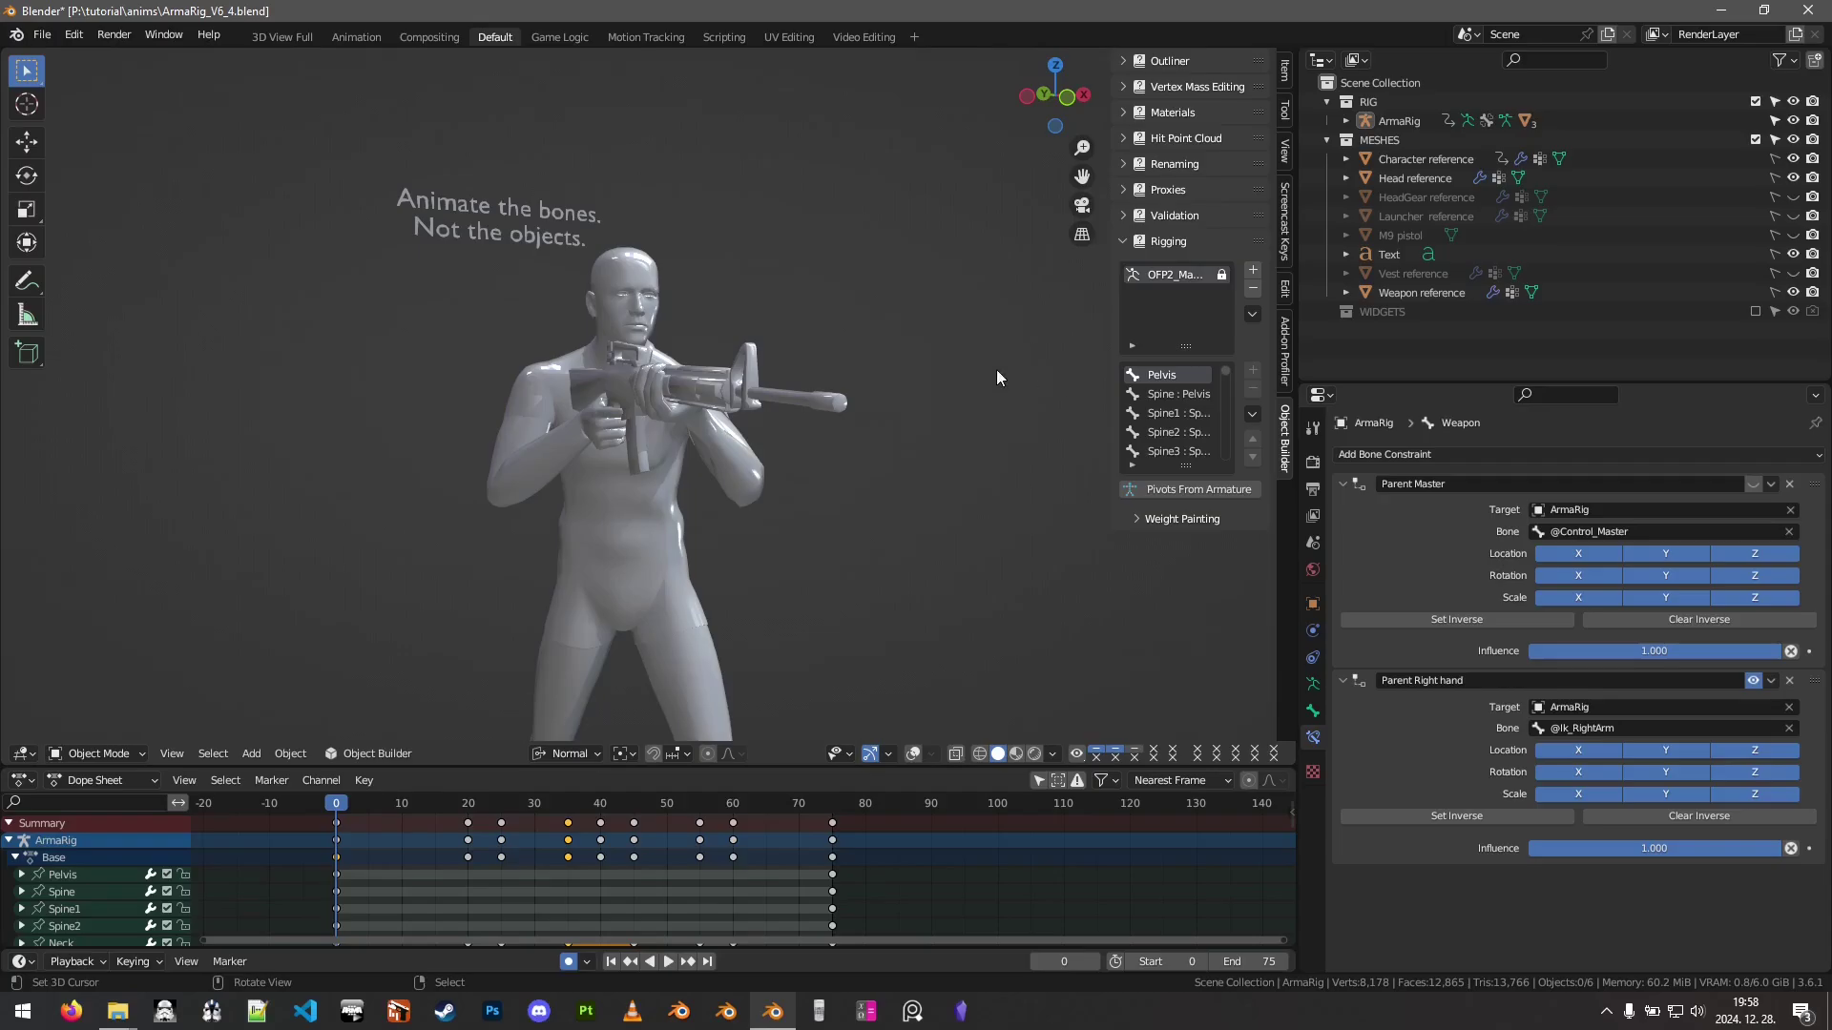
# - Clear the existing skeleton and add the OFP2_ManSkeleton definition from Skeleton Specials
pyautogui.click(1253, 288)
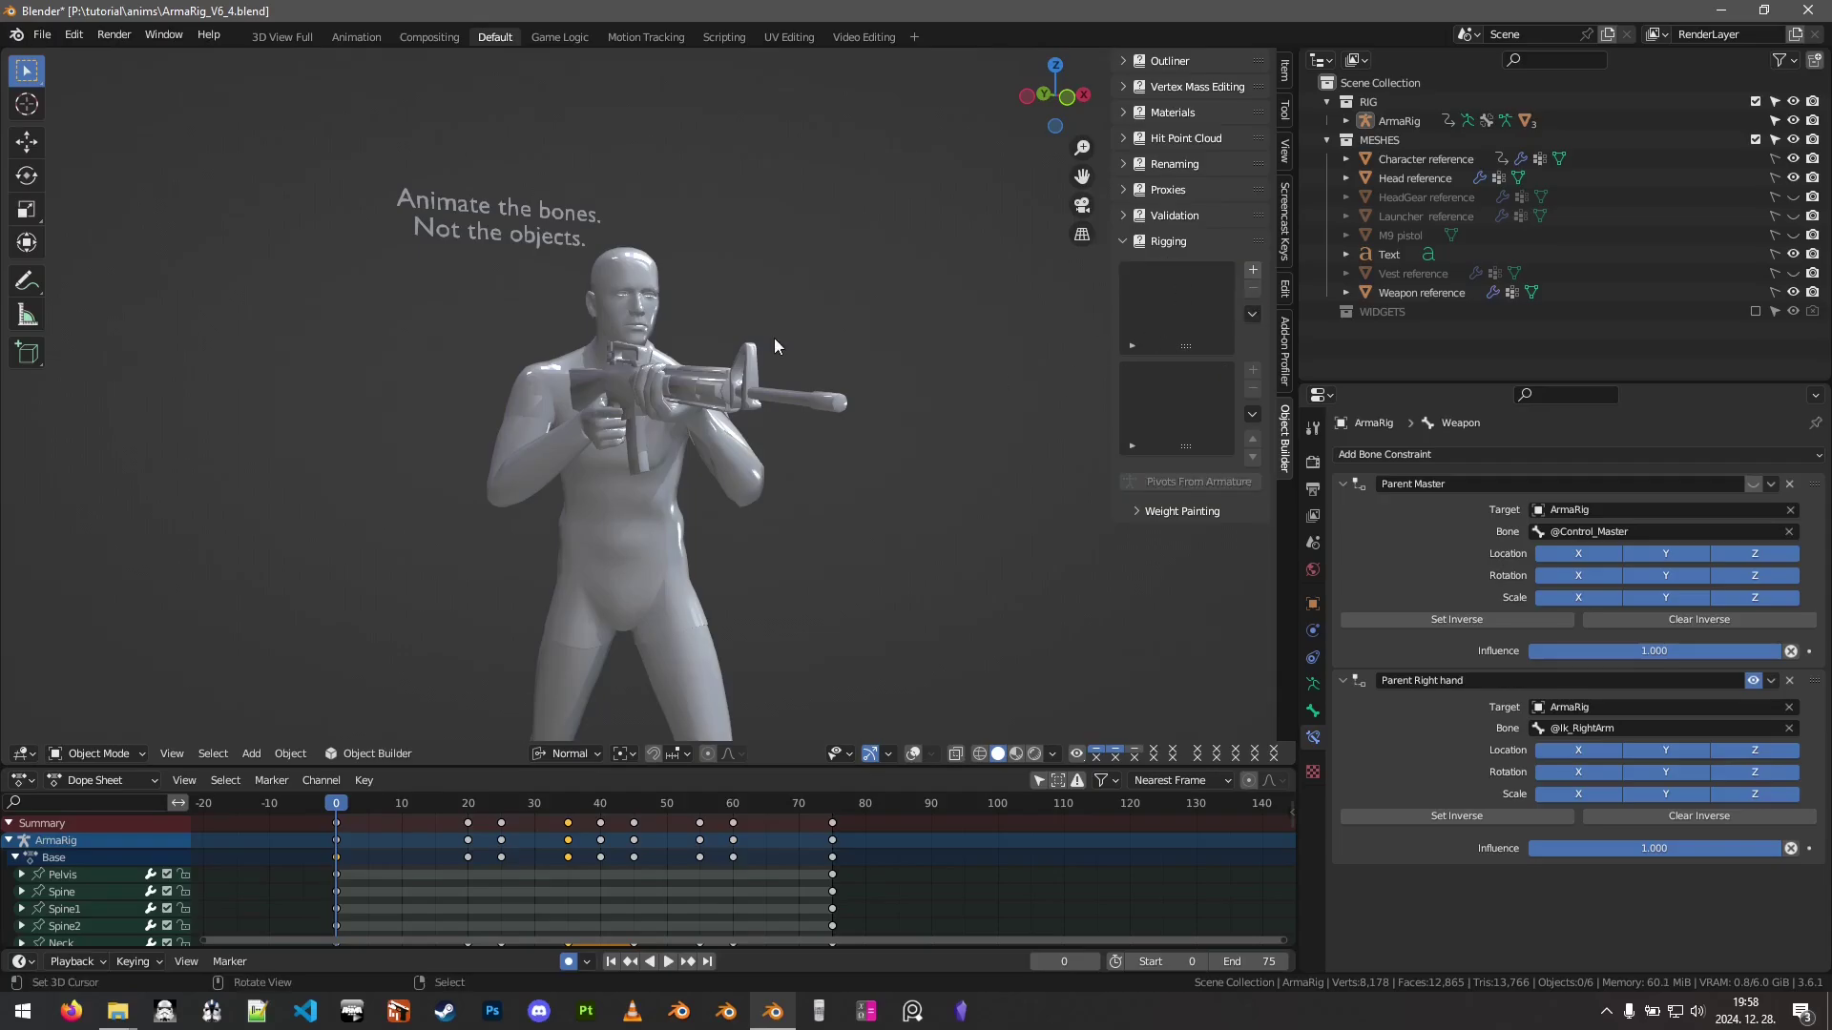
pyautogui.moveTo(775, 338); pyautogui.dragTo(754, 420, button='middle')
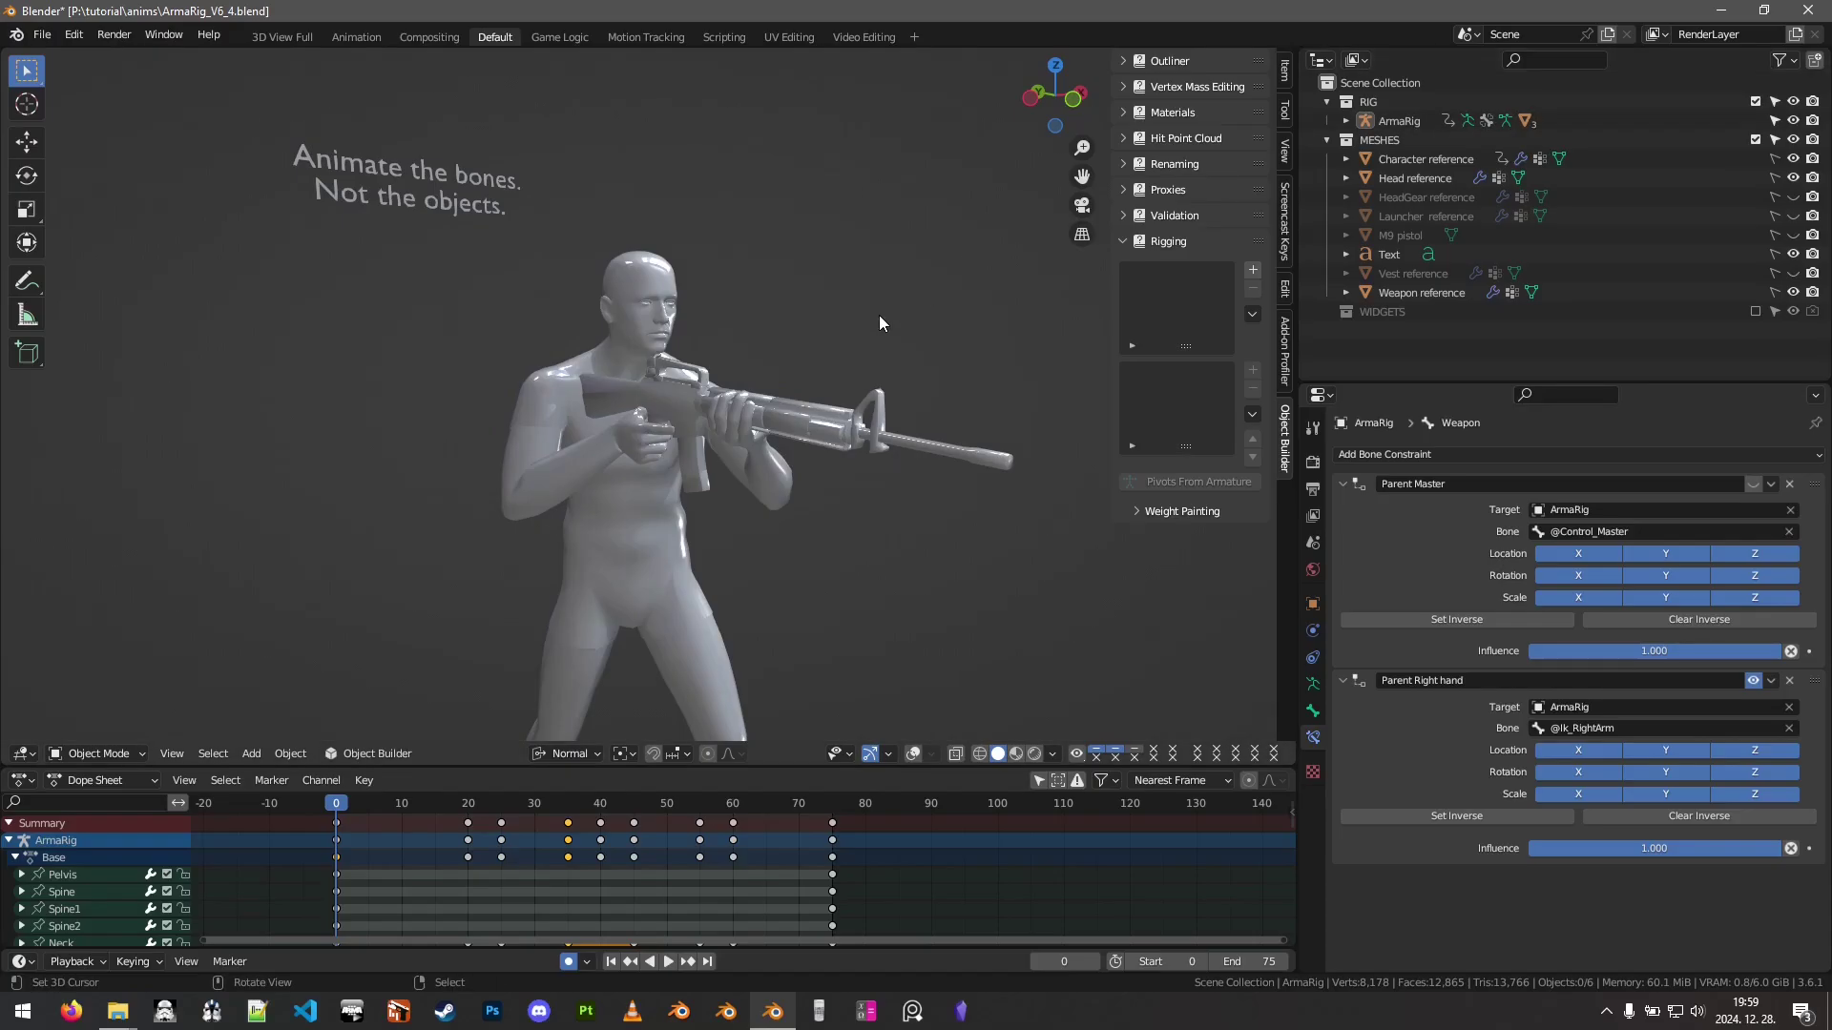
pyautogui.click(1252, 312)
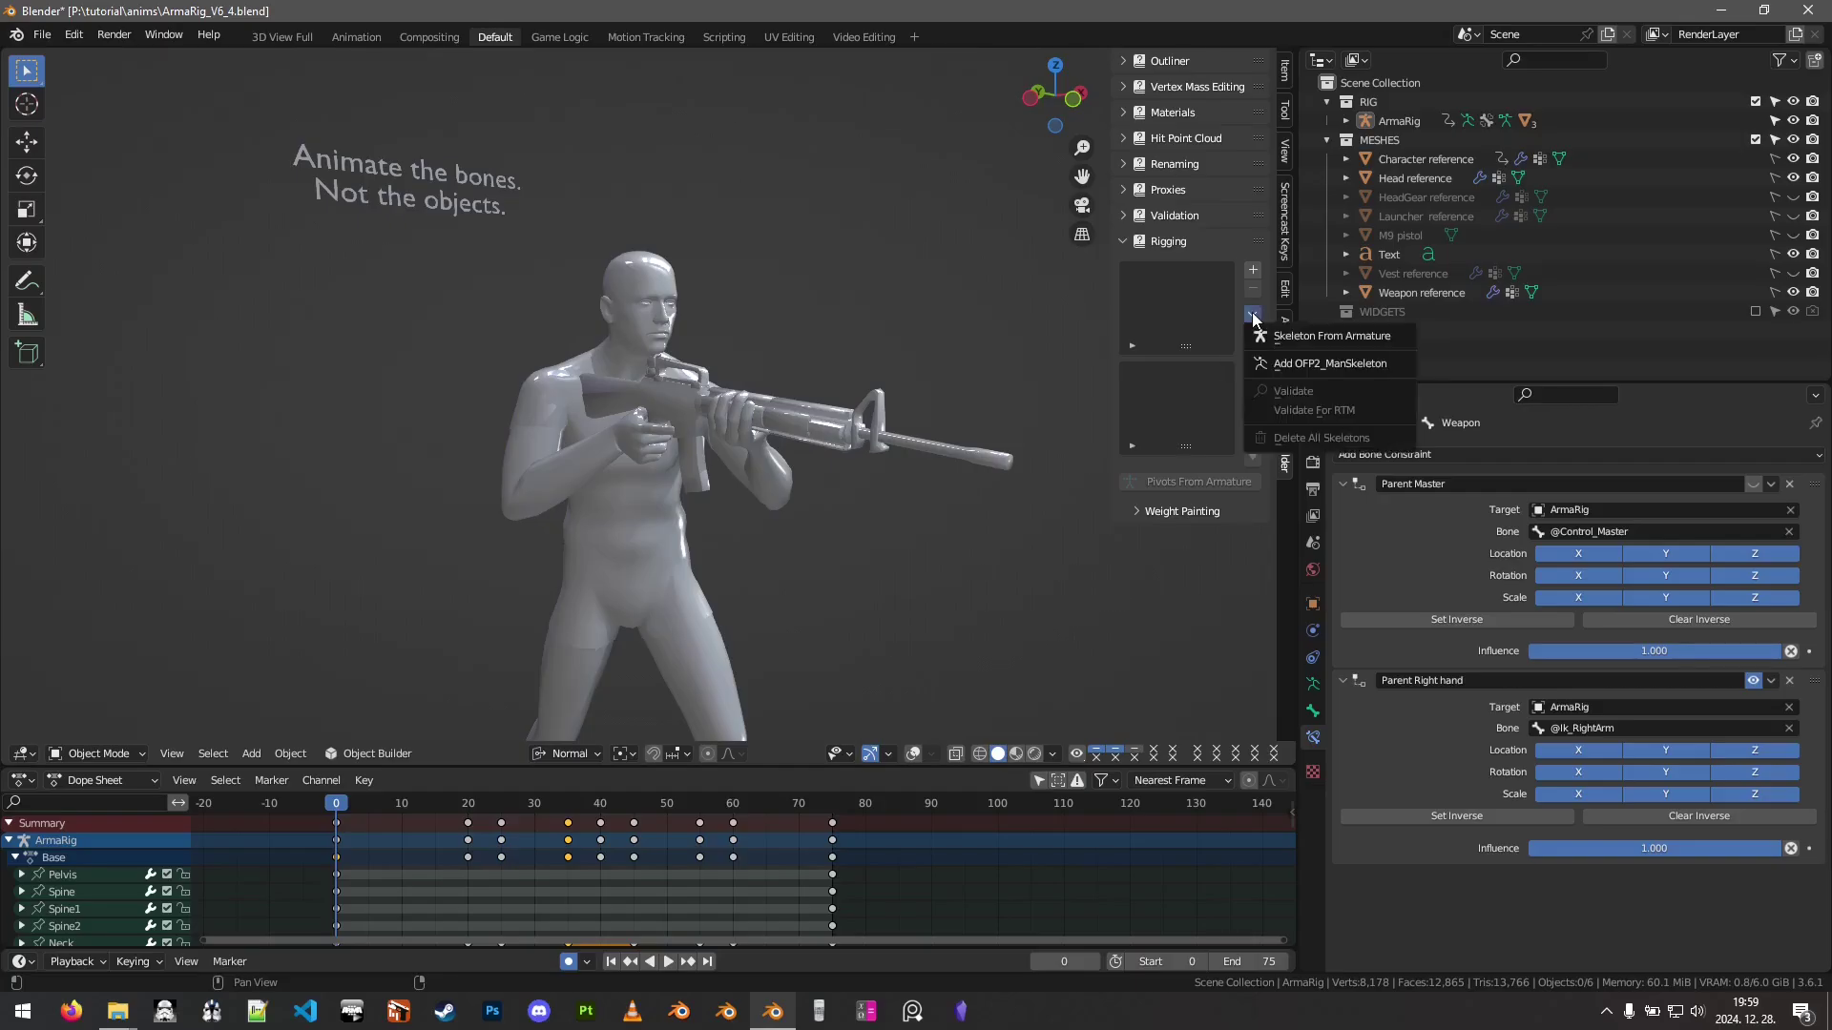
pyautogui.click(1290, 363)
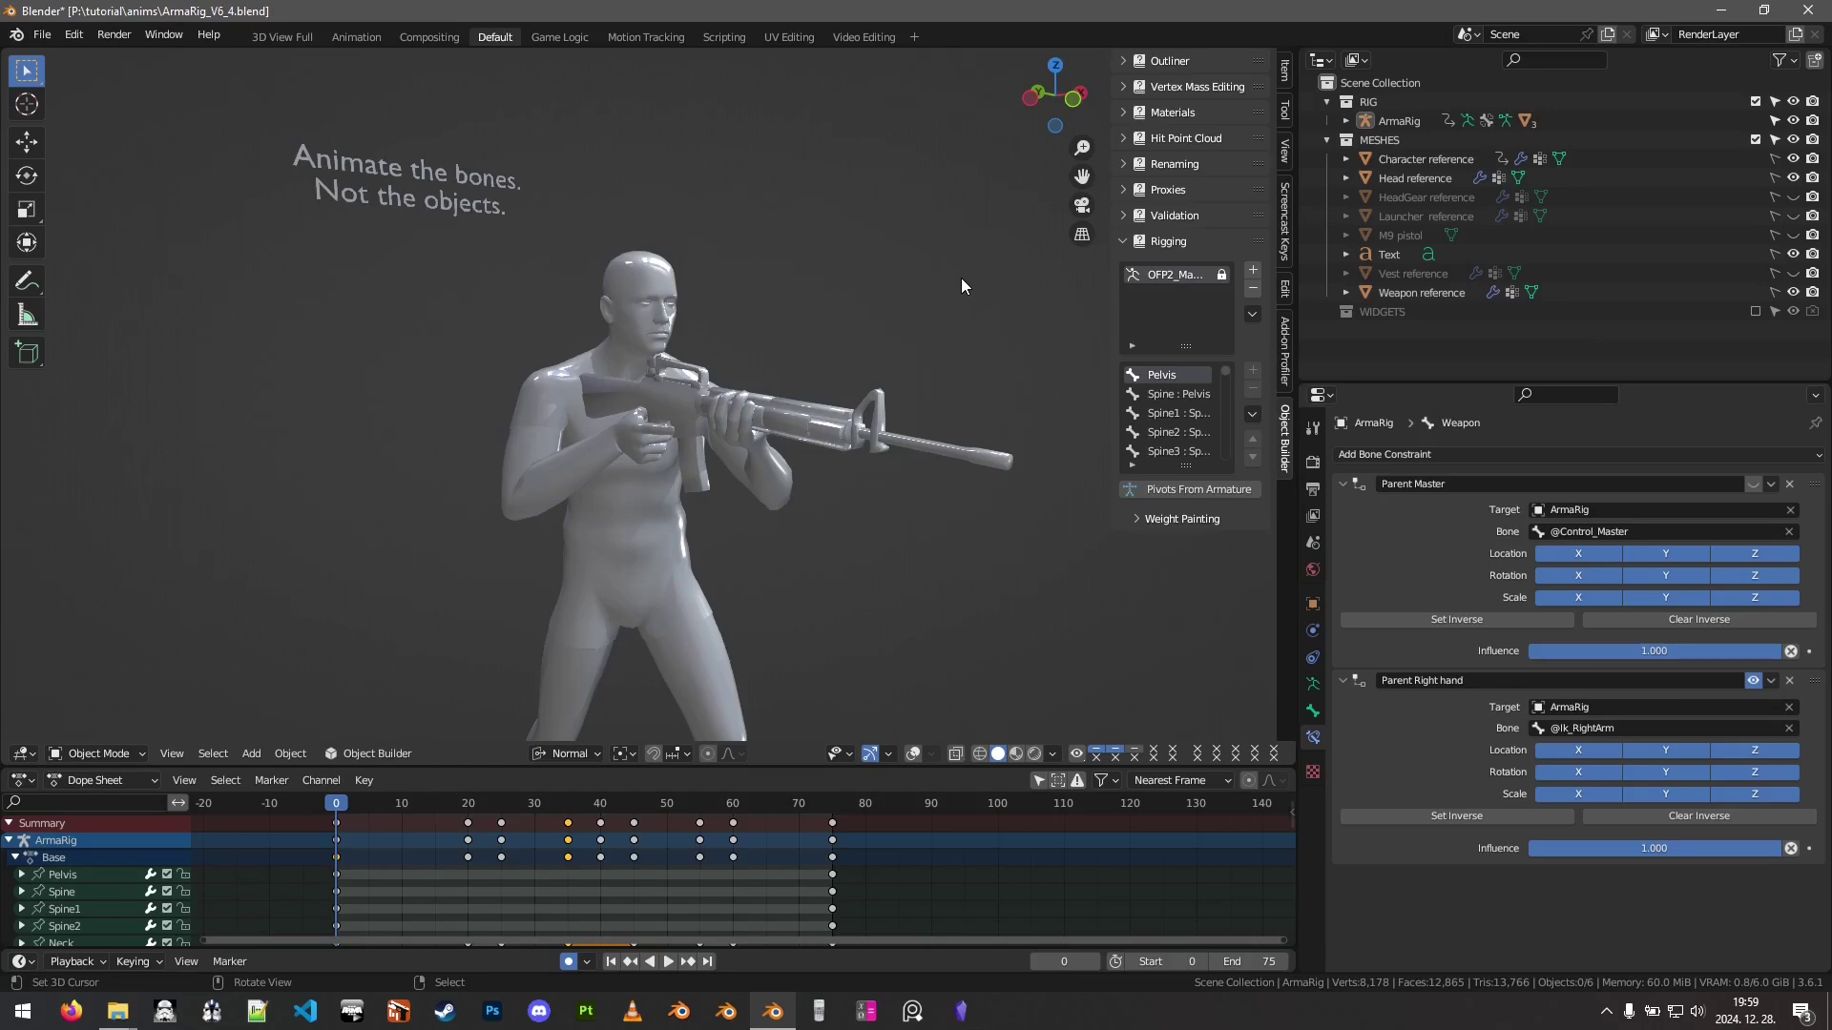
pyautogui.moveTo(959, 278); pyautogui.dragTo(779, 322, button='middle')
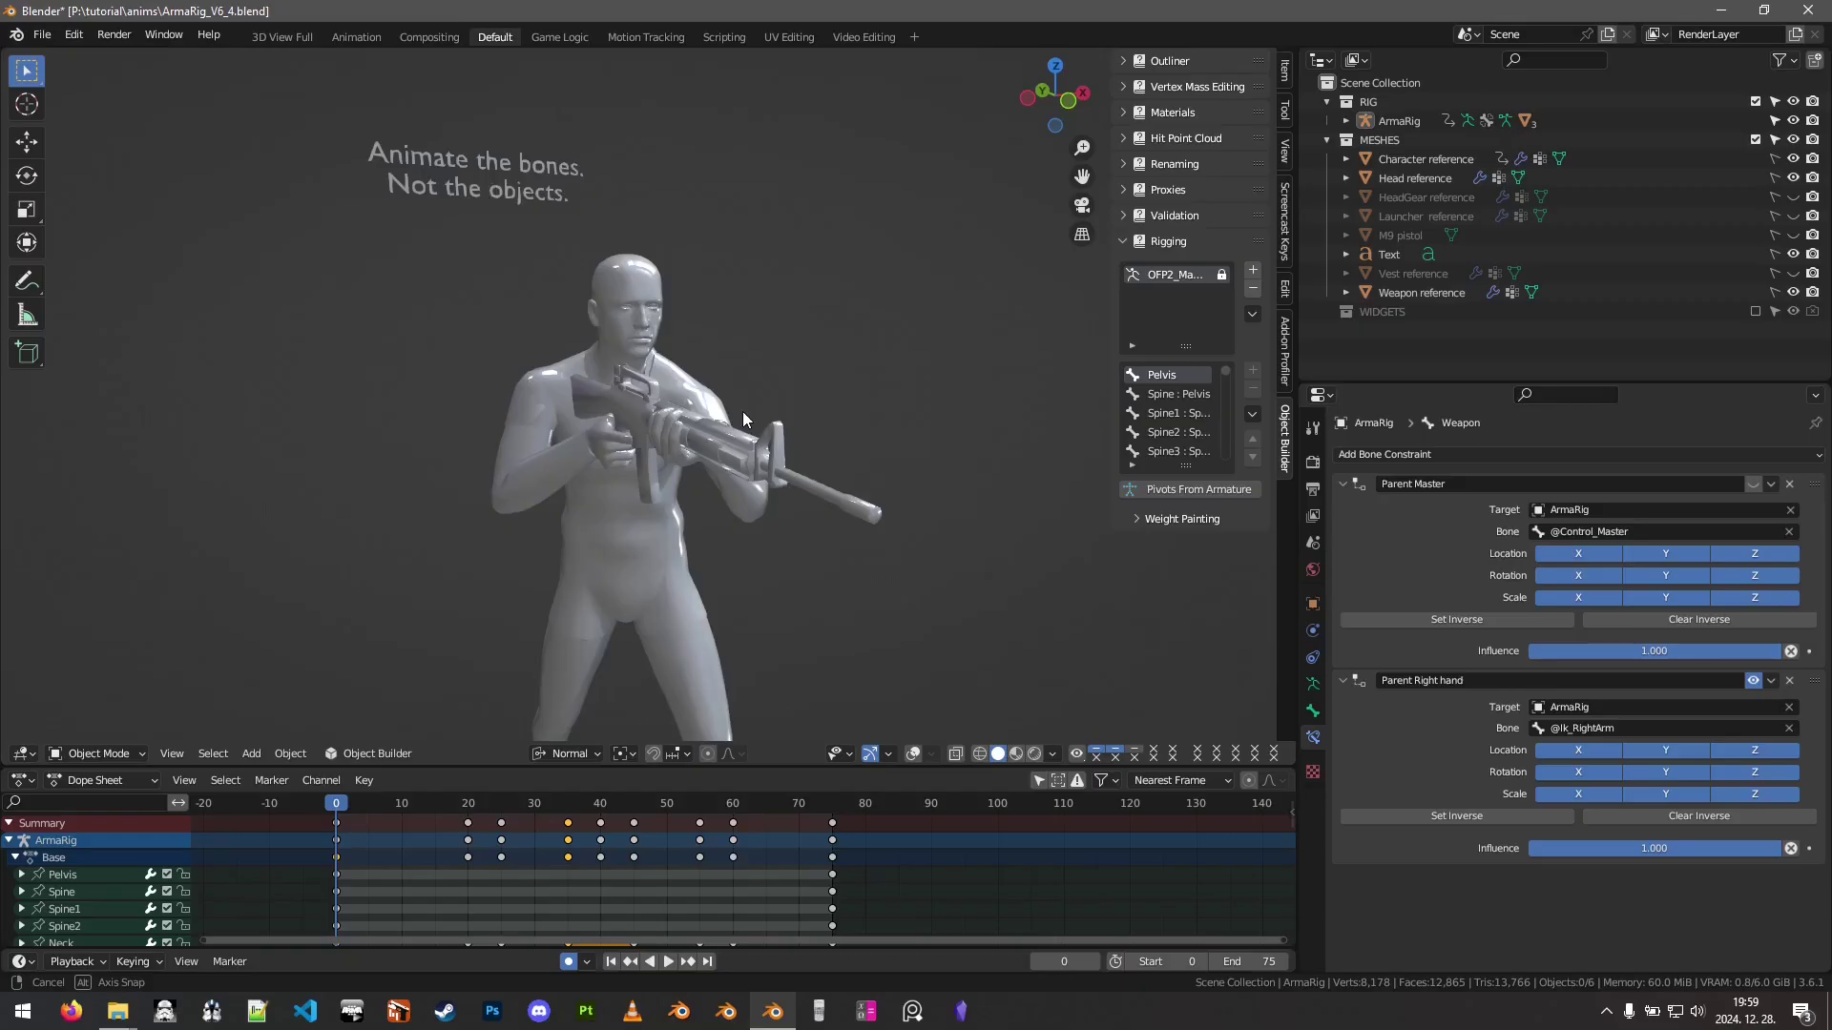
pyautogui.moveTo(743, 410); pyautogui.dragTo(932, 251, button='middle')
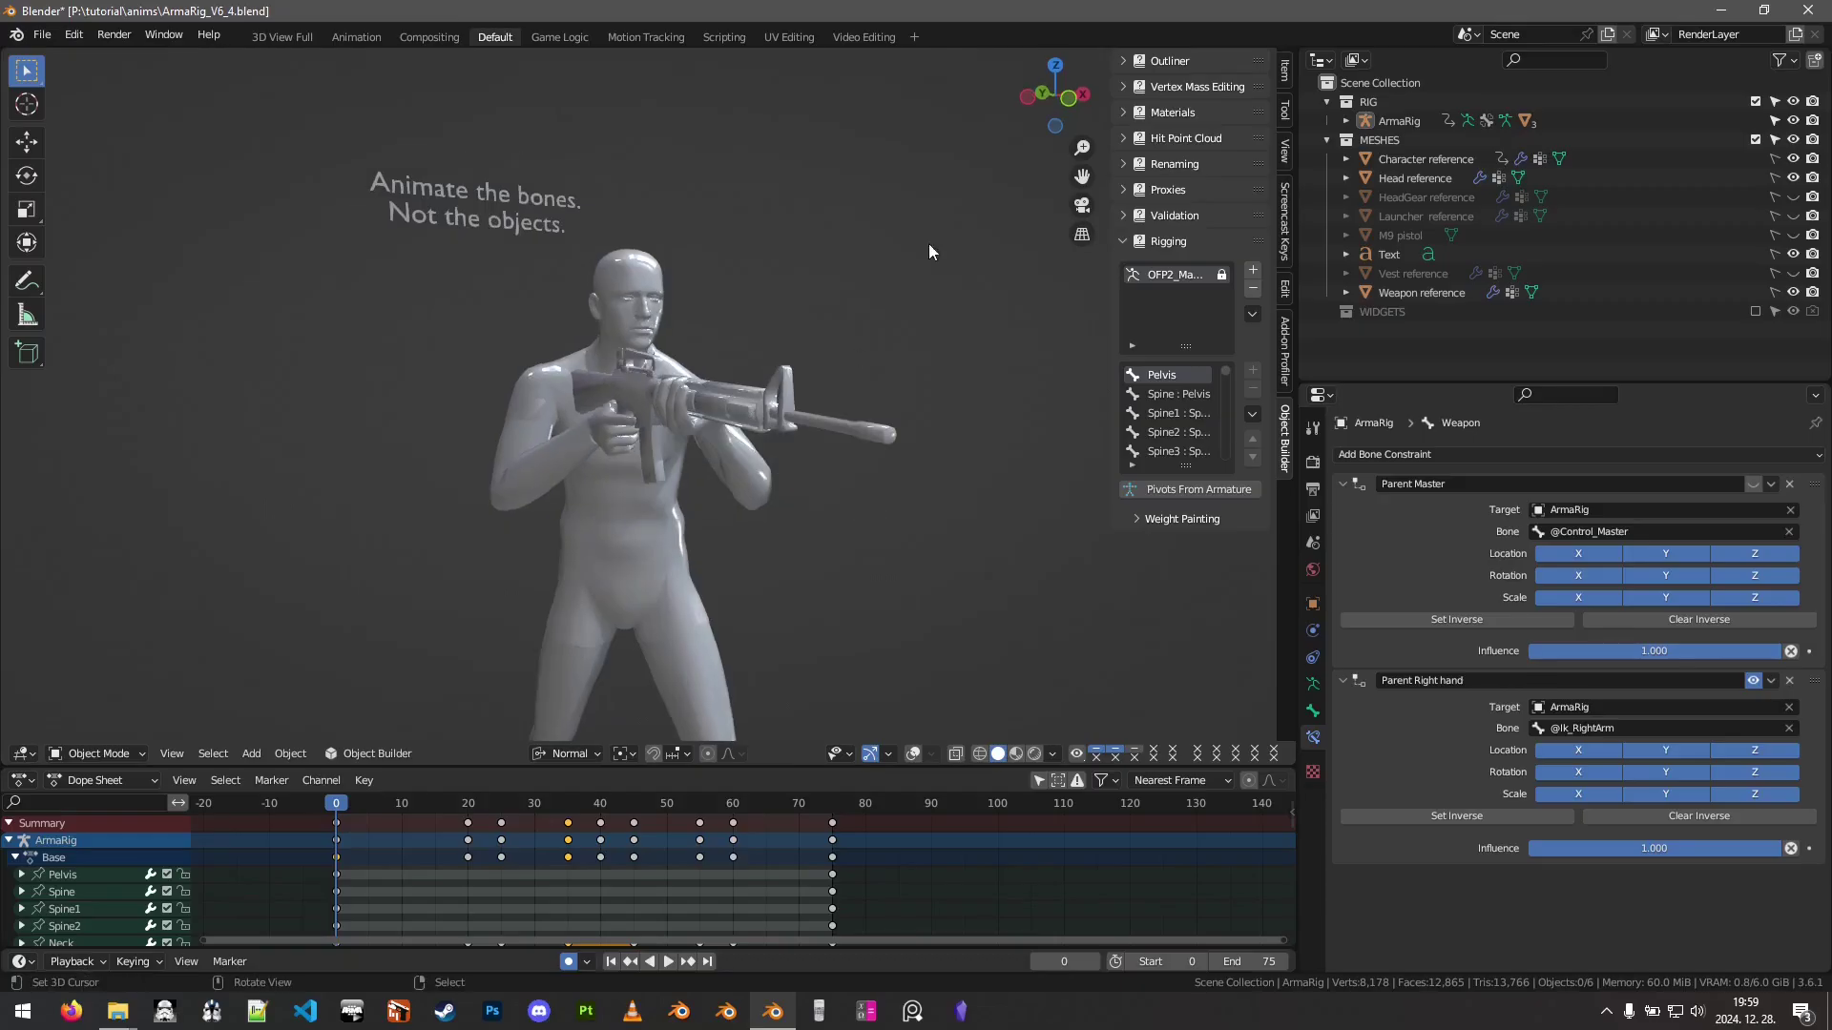
pyautogui.click(1346, 122)
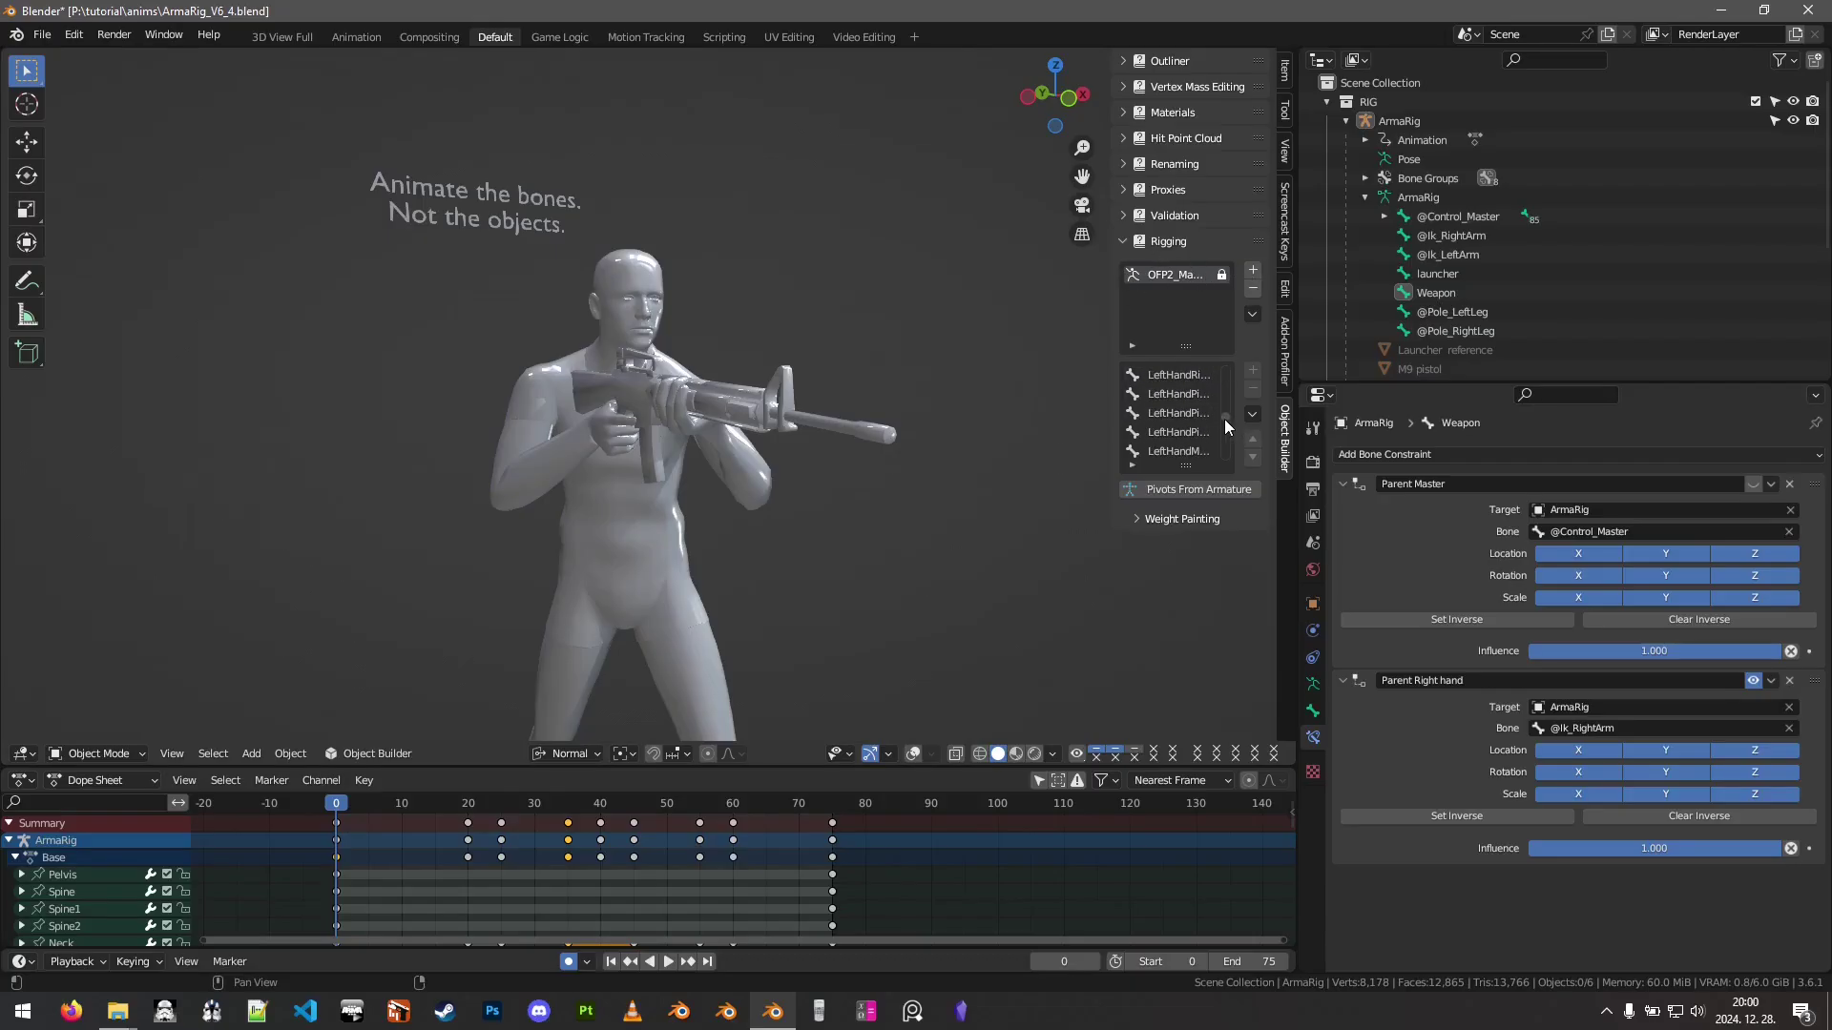
pyautogui.moveTo(1225, 420); pyautogui.dragTo(1229, 364)
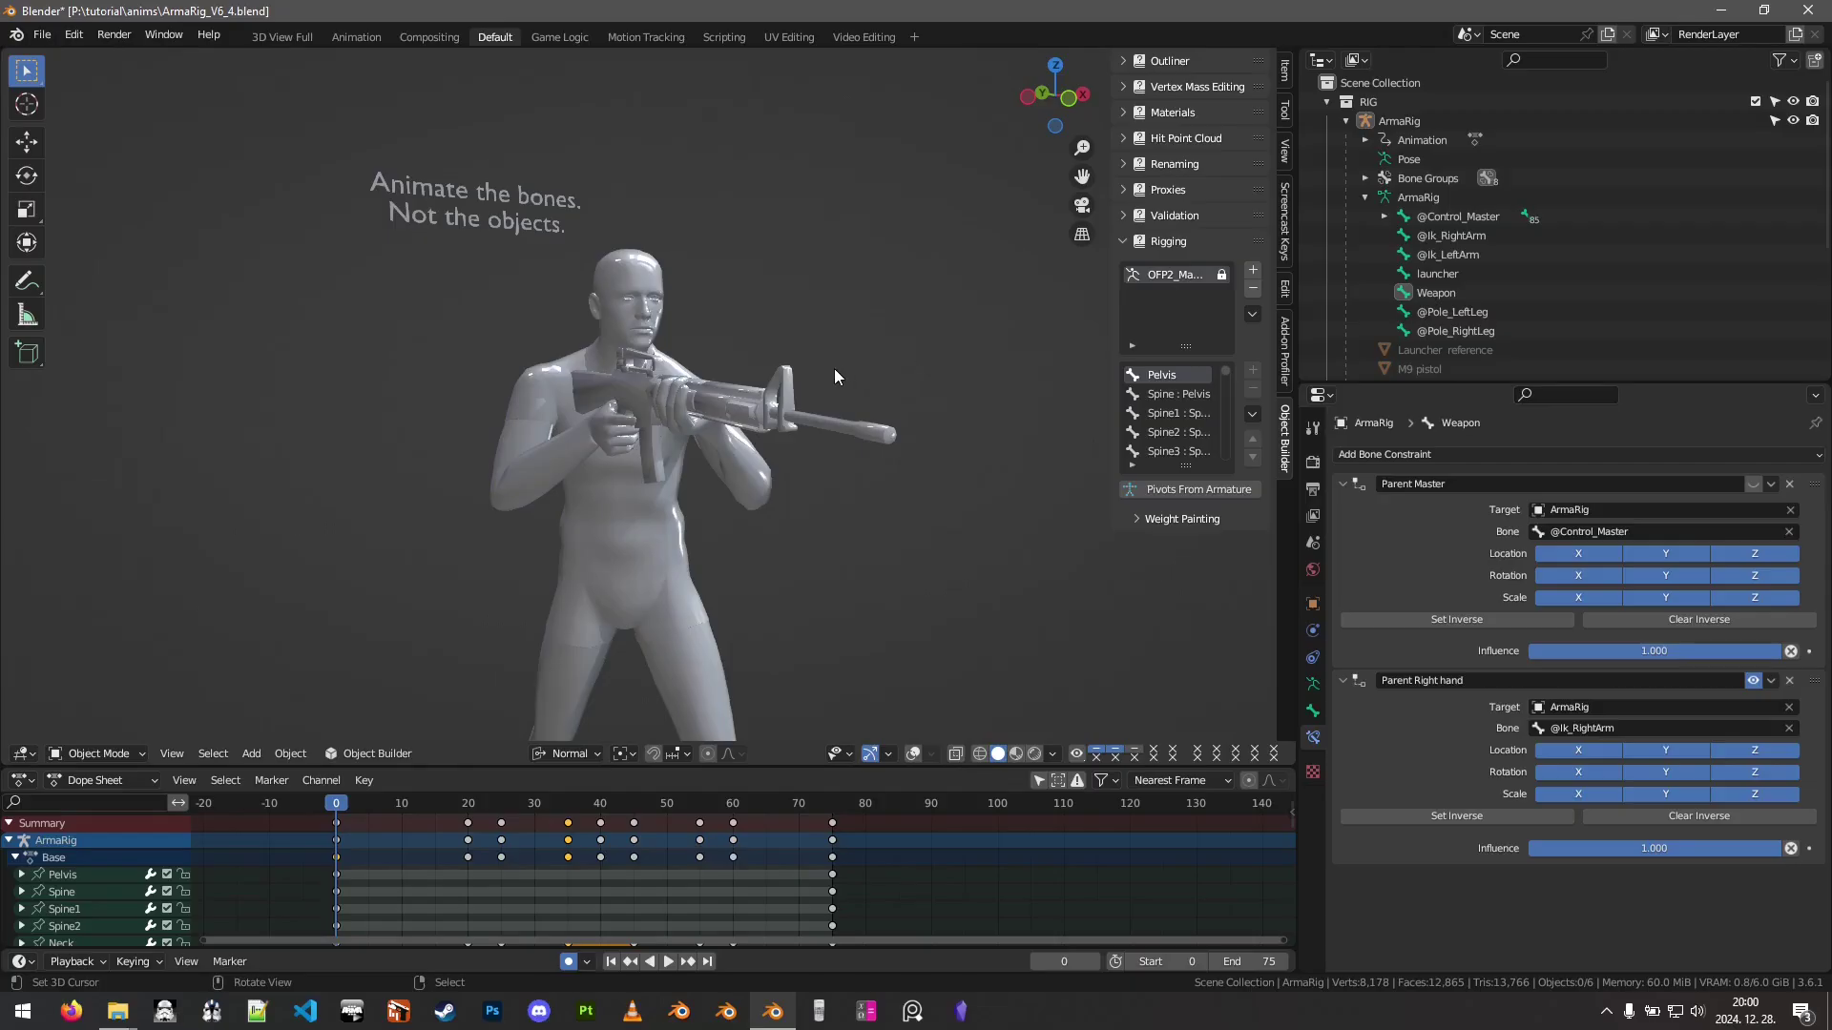
pyautogui.moveTo(835, 375); pyautogui.dragTo(886, 382, button='middle')
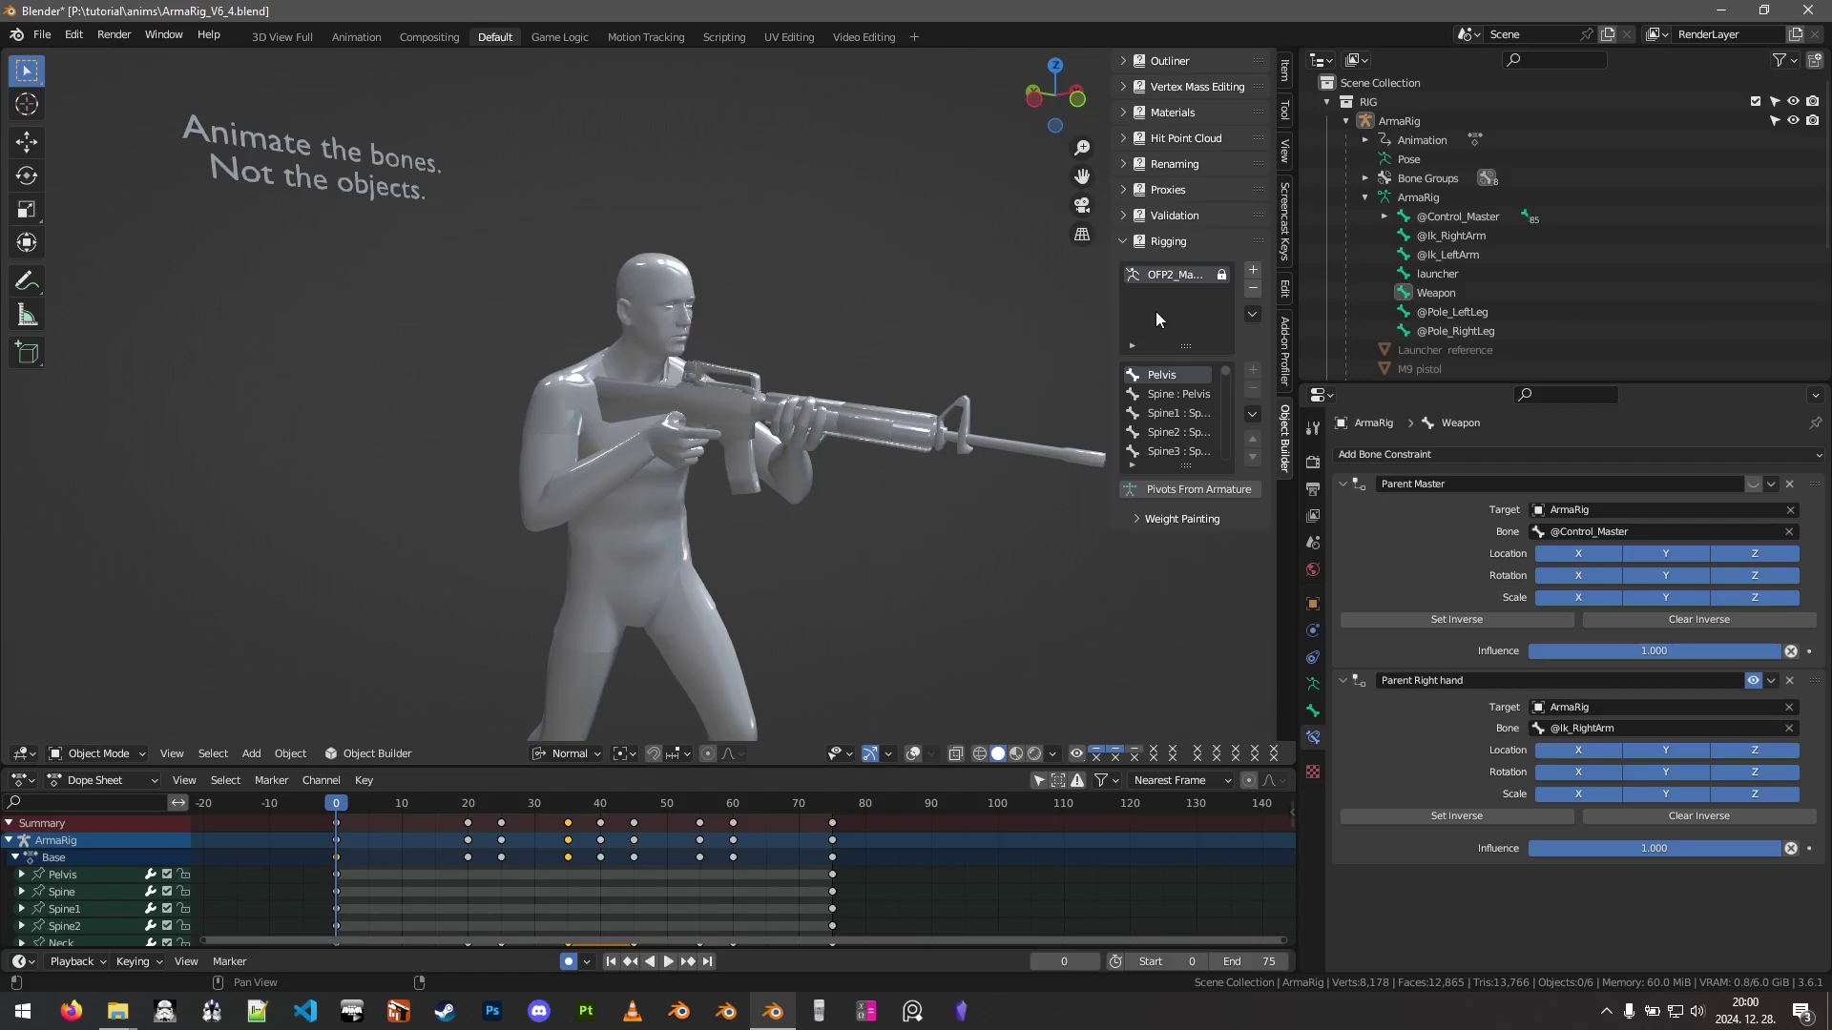
# - Turn the viewport overlays back on so the bones and grid reappear
pyautogui.click(913, 754)
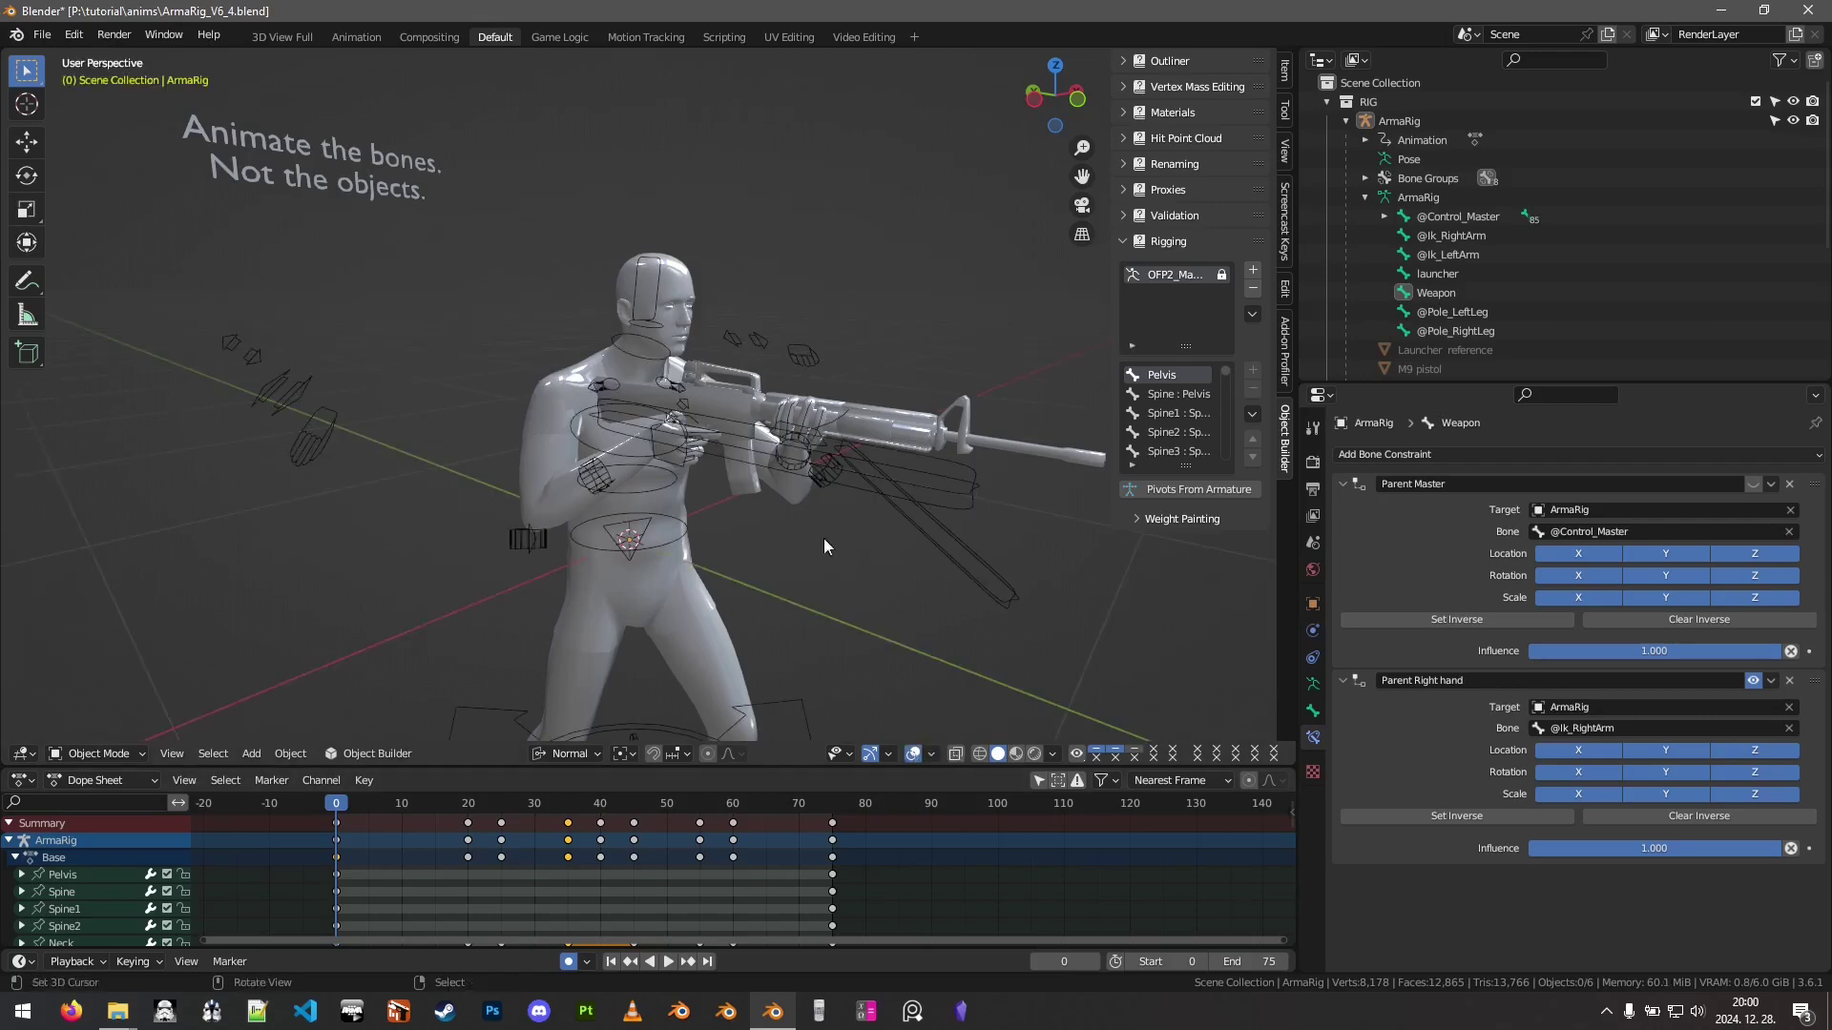
pyautogui.moveTo(822, 538); pyautogui.dragTo(779, 460, button='middle')
pyautogui.moveTo(652, 347); pyautogui.dragTo(658, 404, button='middle')
pyautogui.moveTo(816, 348); pyautogui.dragTo(752, 392, button='middle')
# - Select the ArmaRig armature and bring up the File > Export format list
pyautogui.click(809, 364)
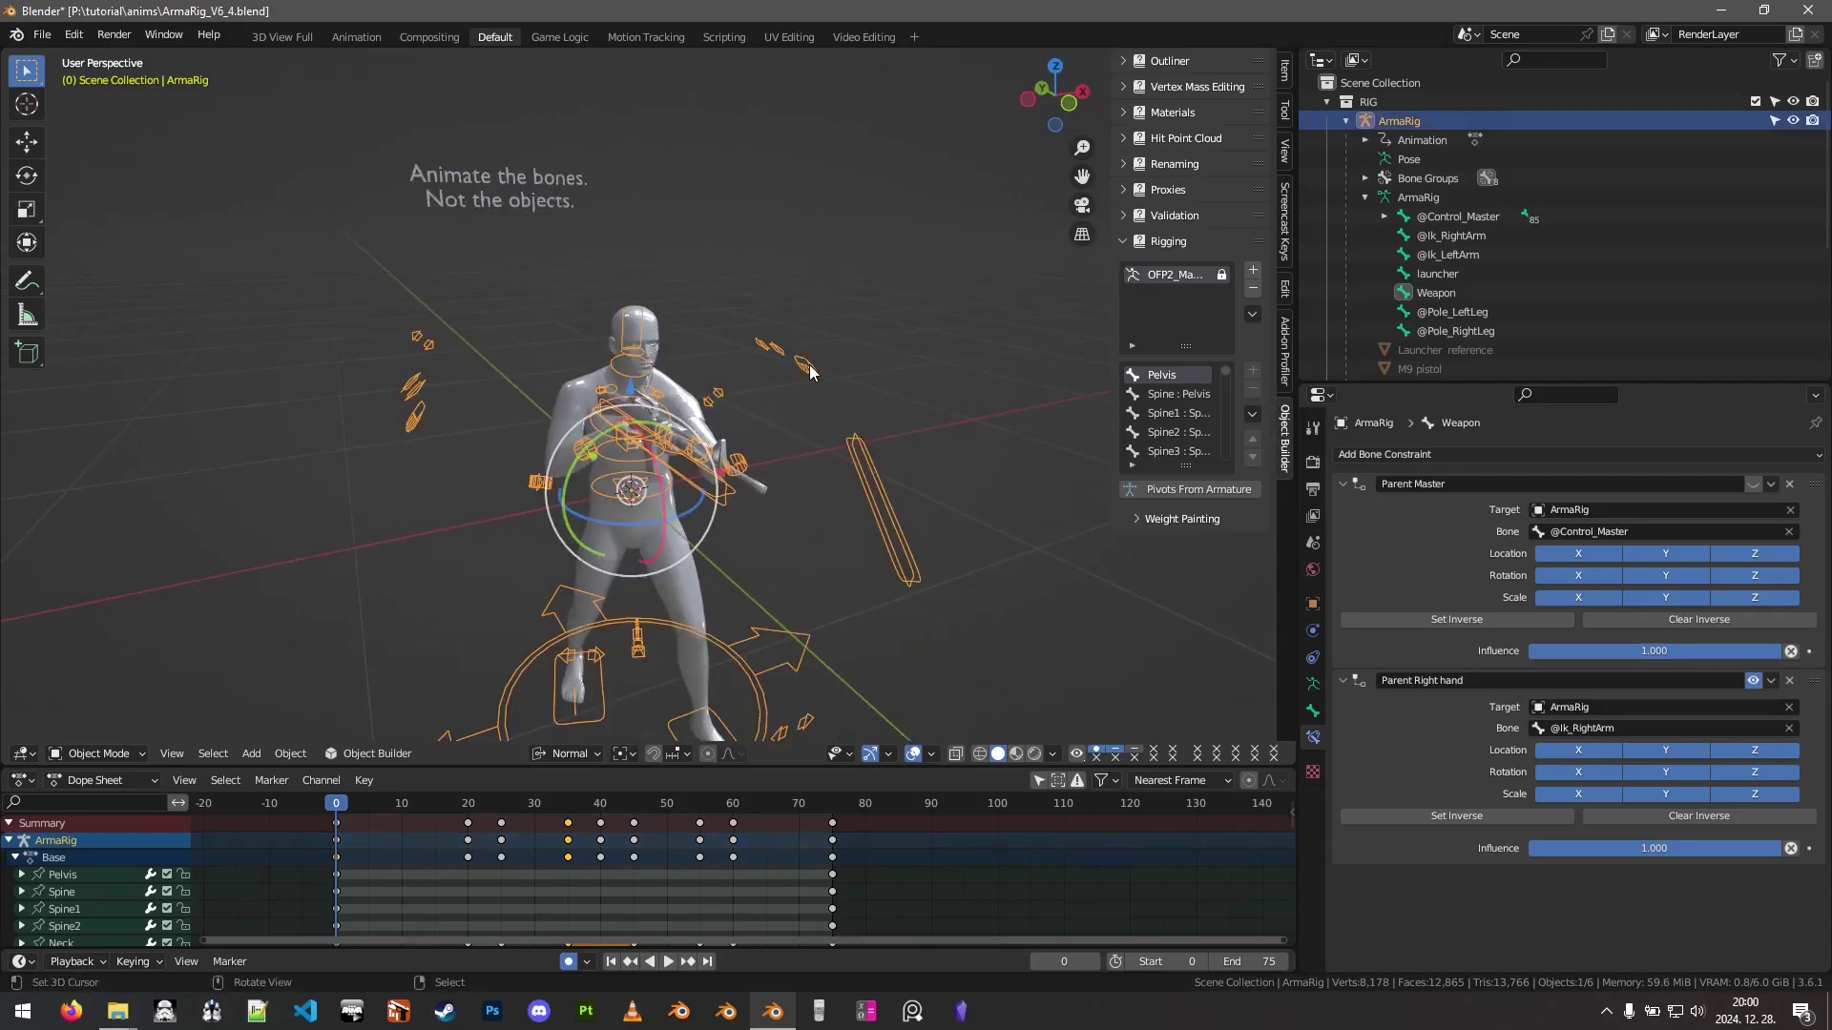
pyautogui.click(42, 36)
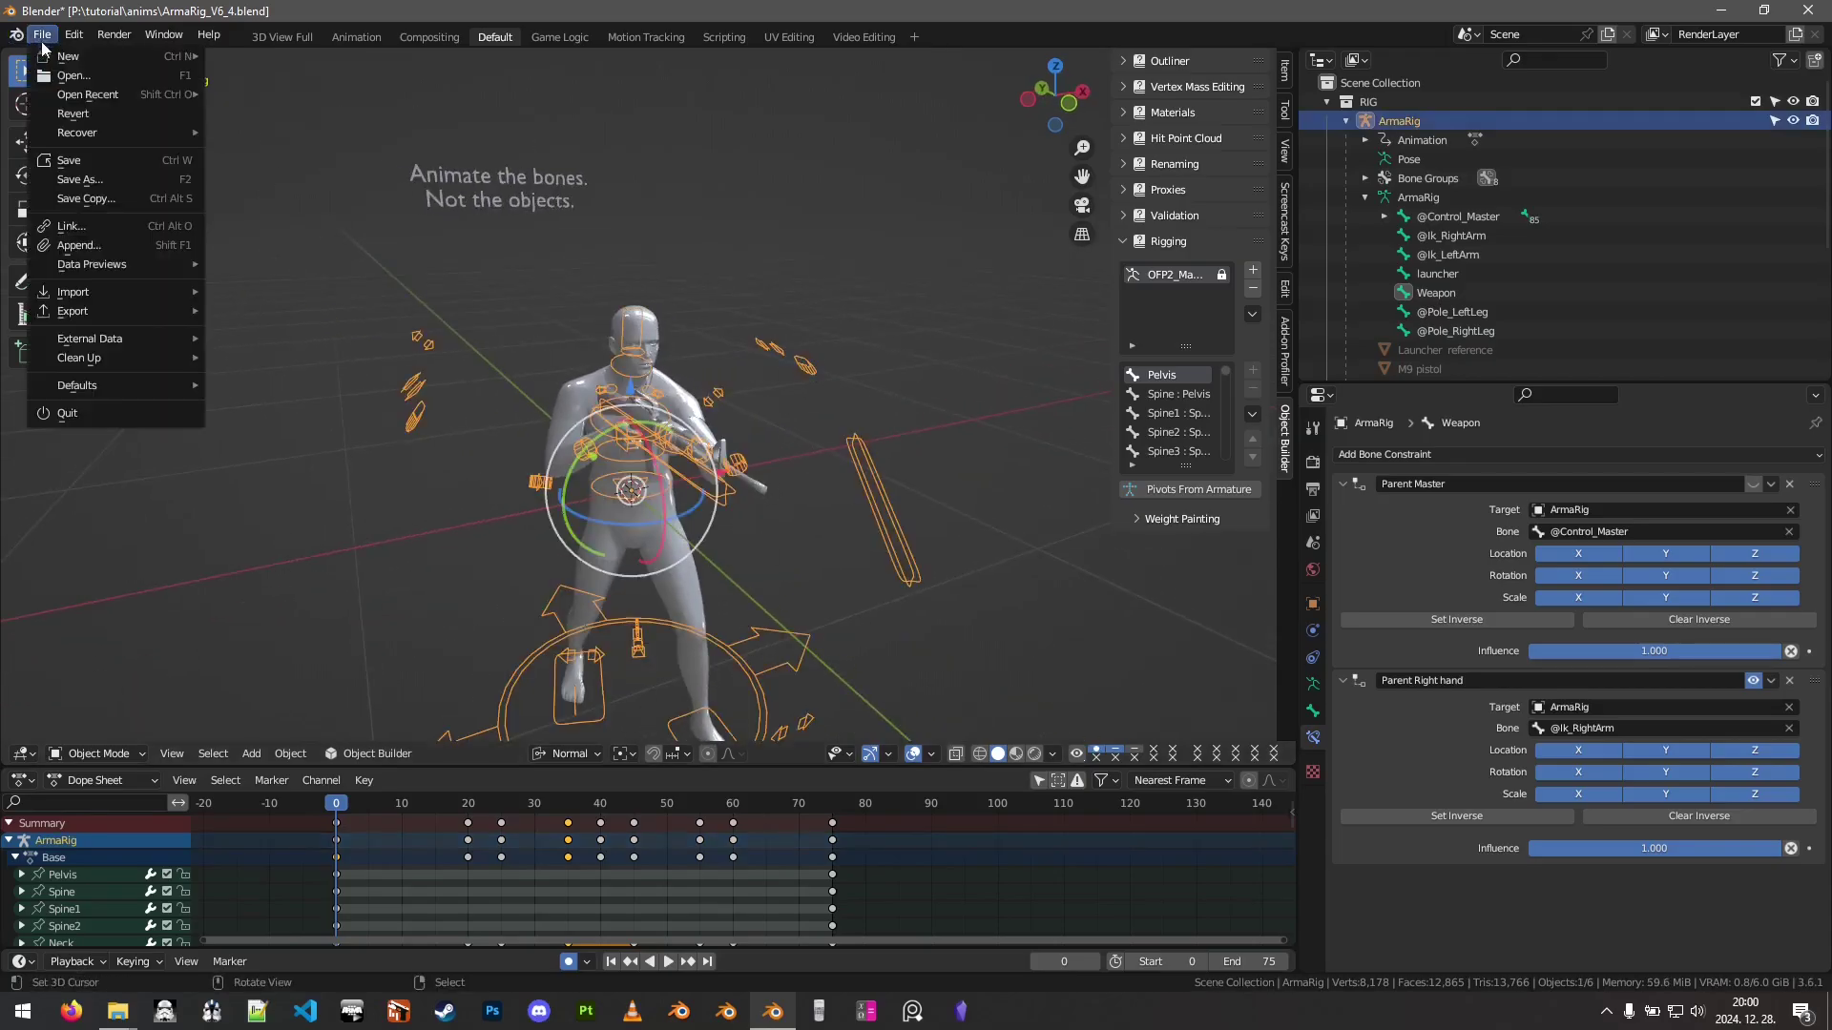
pyautogui.moveTo(104, 312)
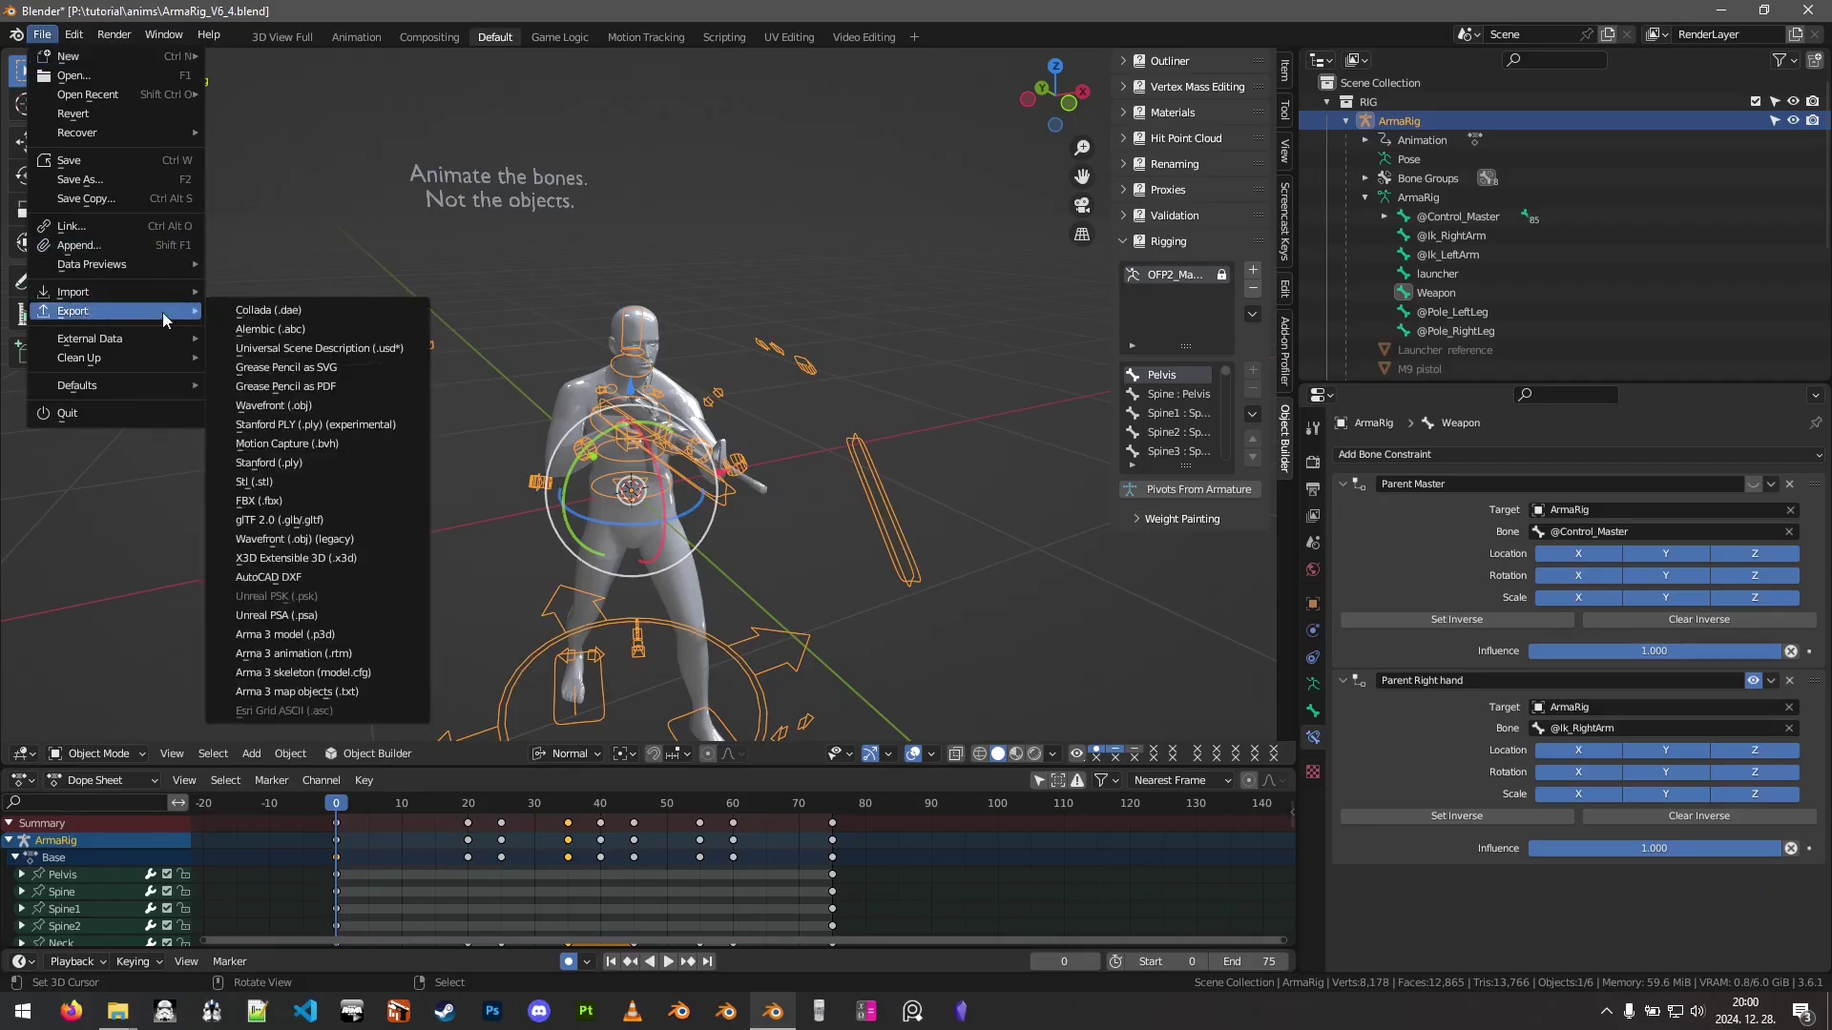
# - Start an Arma 3 animation (.rtm) export with Static Pose enabled
pyautogui.click(346, 655)
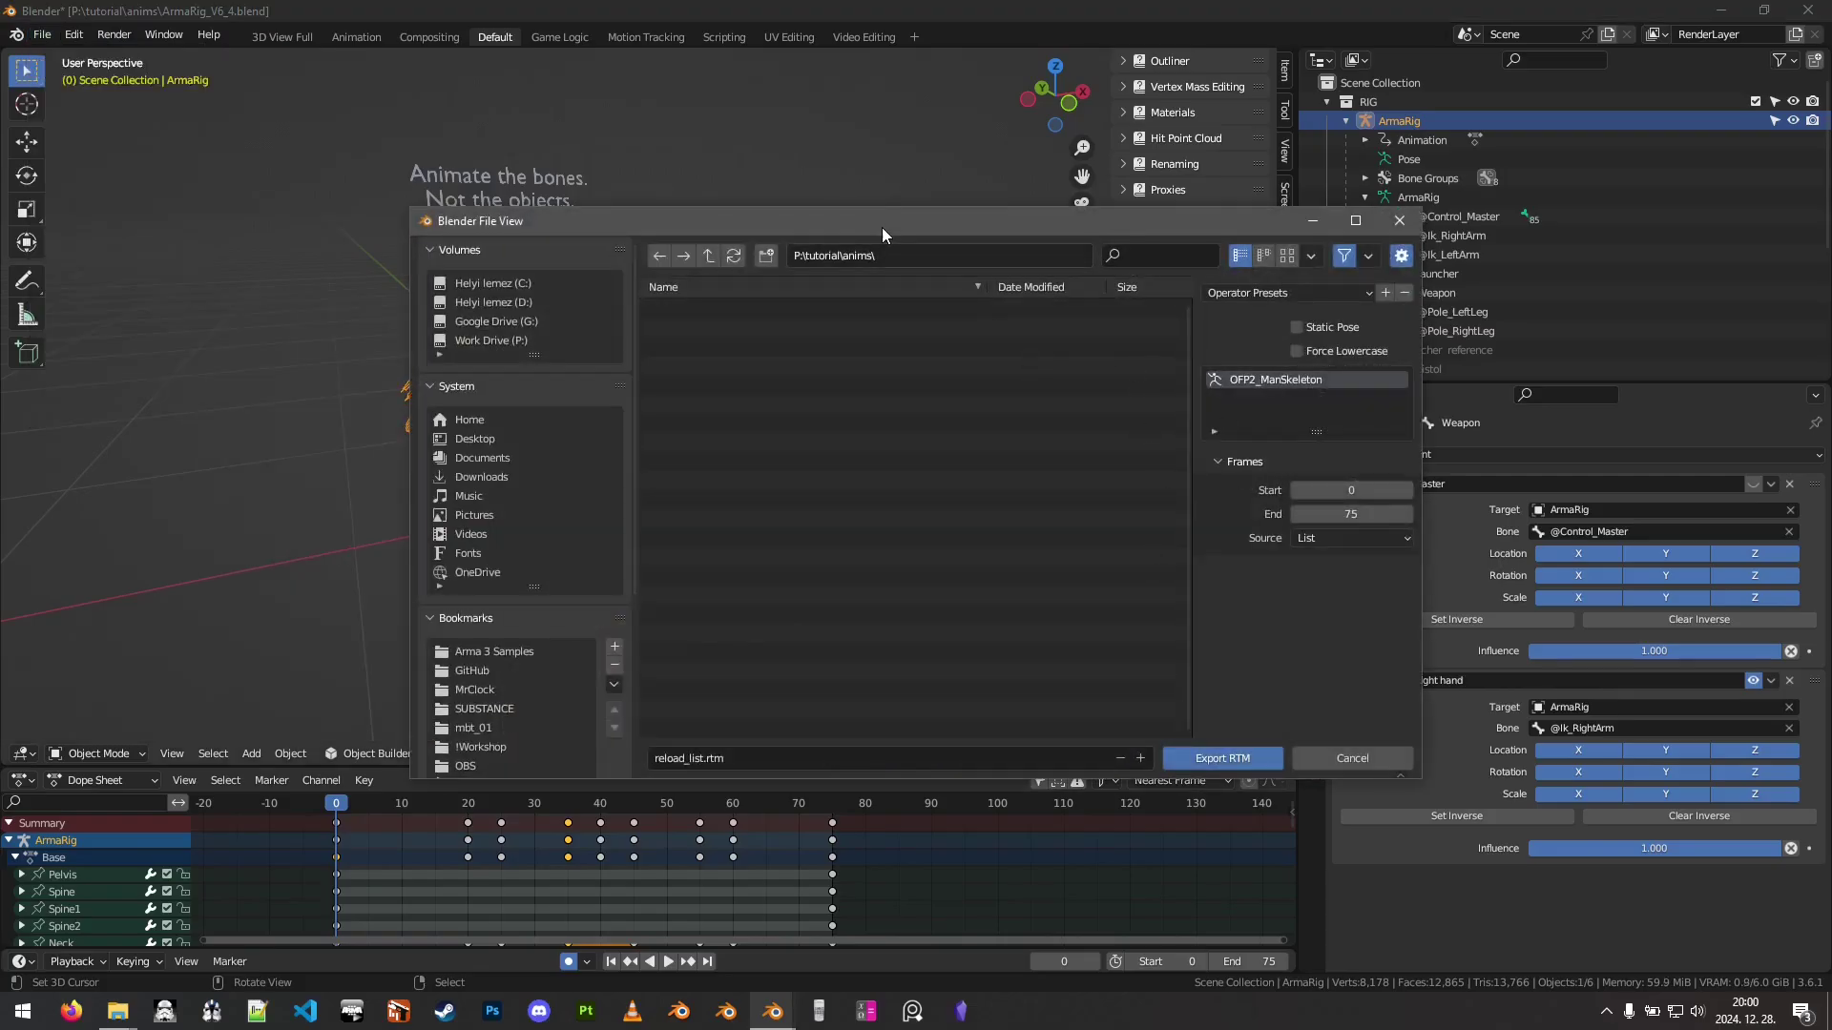
pyautogui.moveTo(878, 215); pyautogui.dragTo(805, 118)
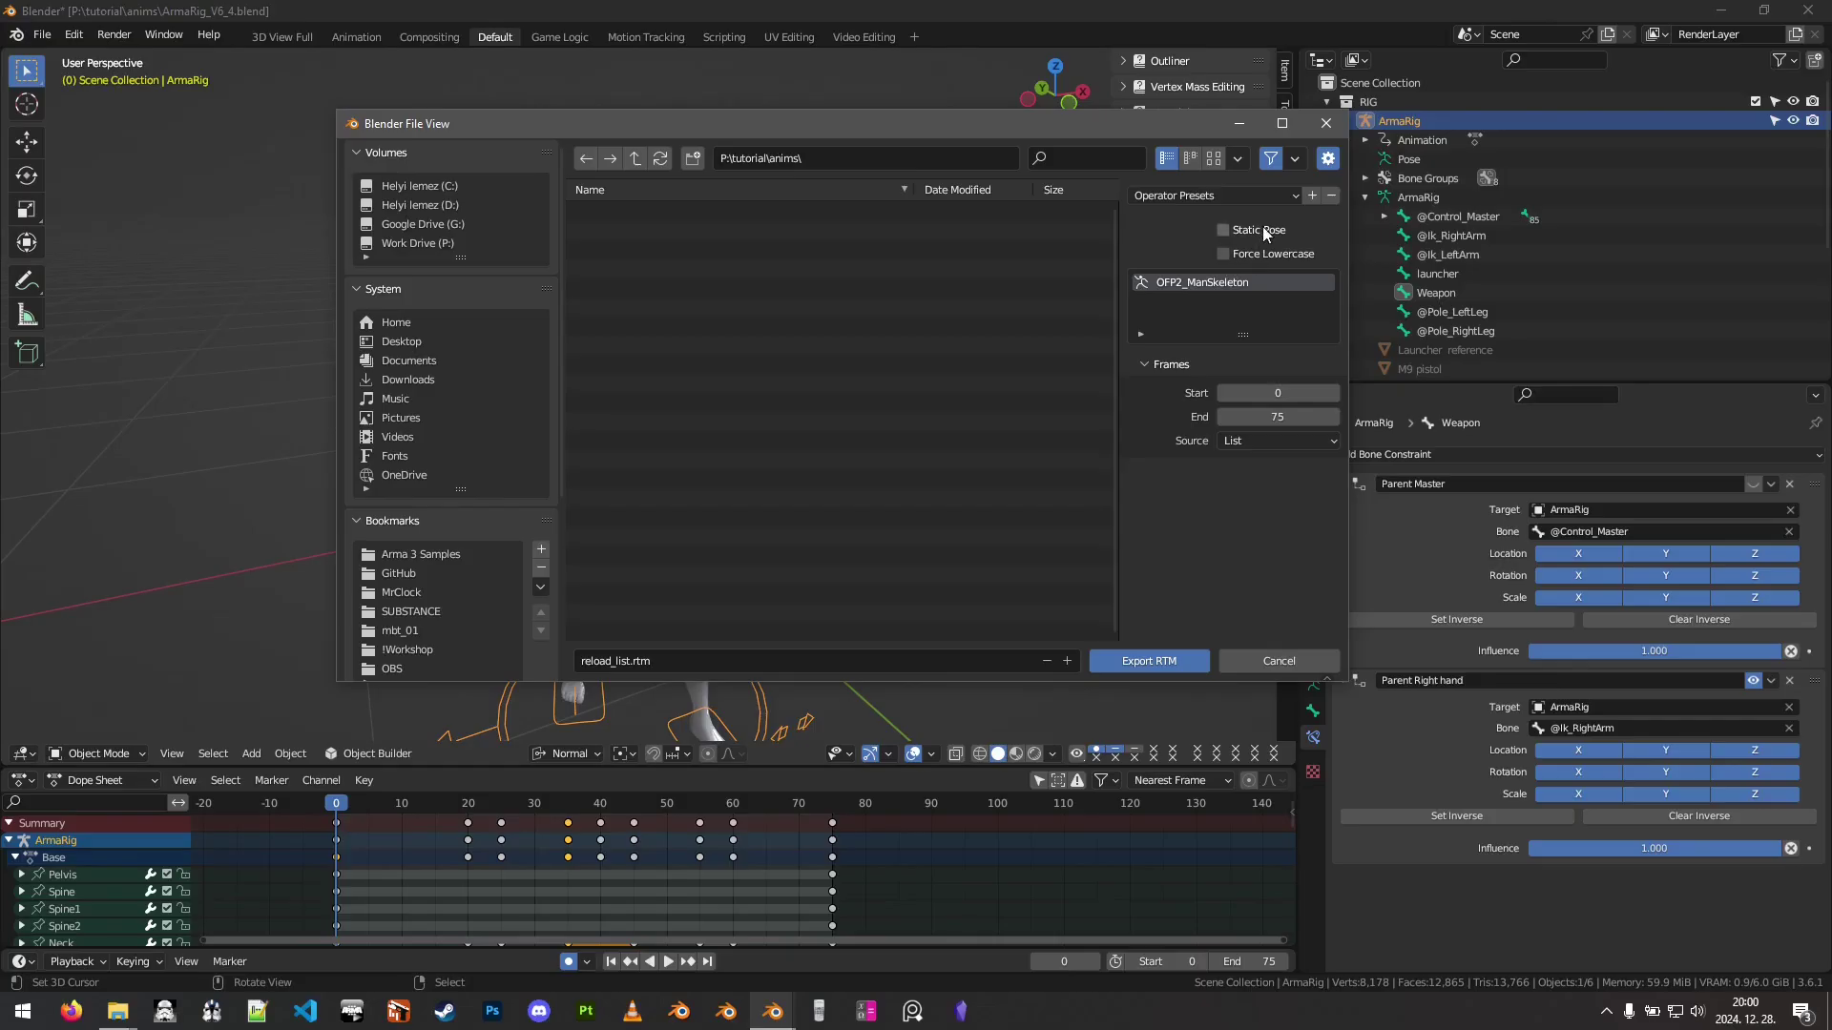
pyautogui.moveTo(1008, 120); pyautogui.dragTo(949, 97)
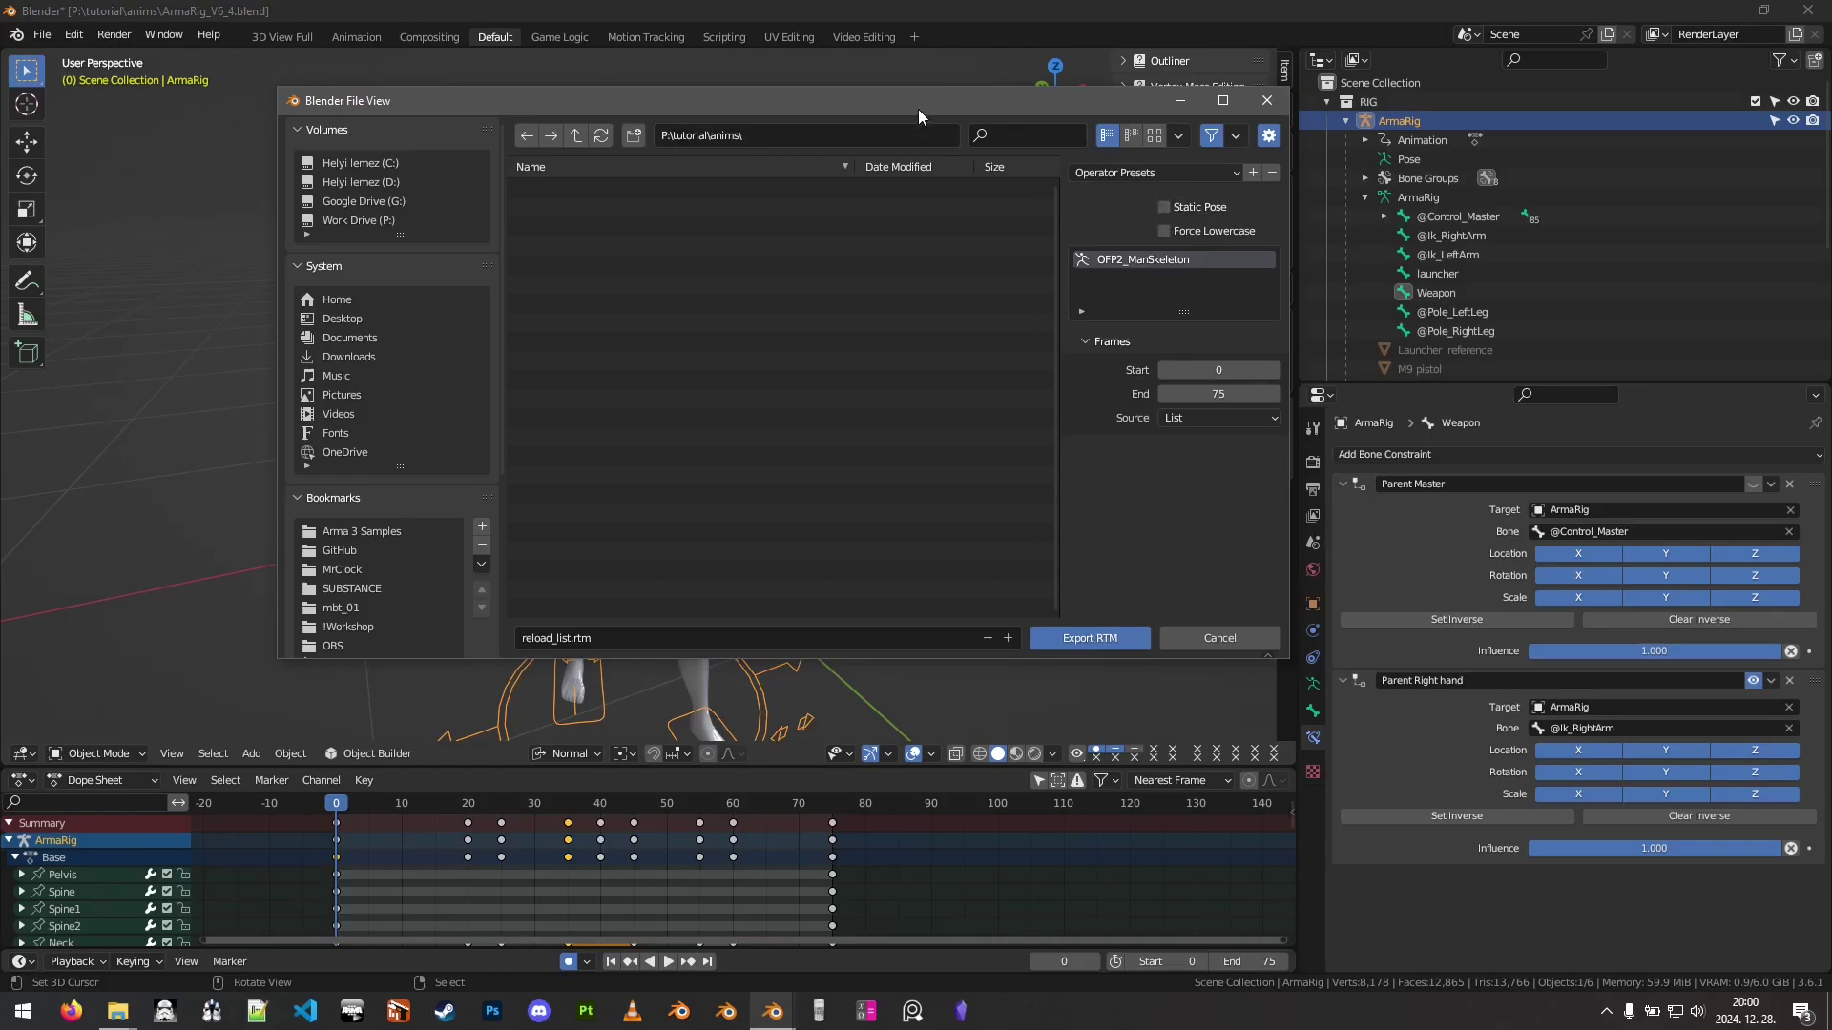
pyautogui.moveTo(918, 109); pyautogui.dragTo(911, 72)
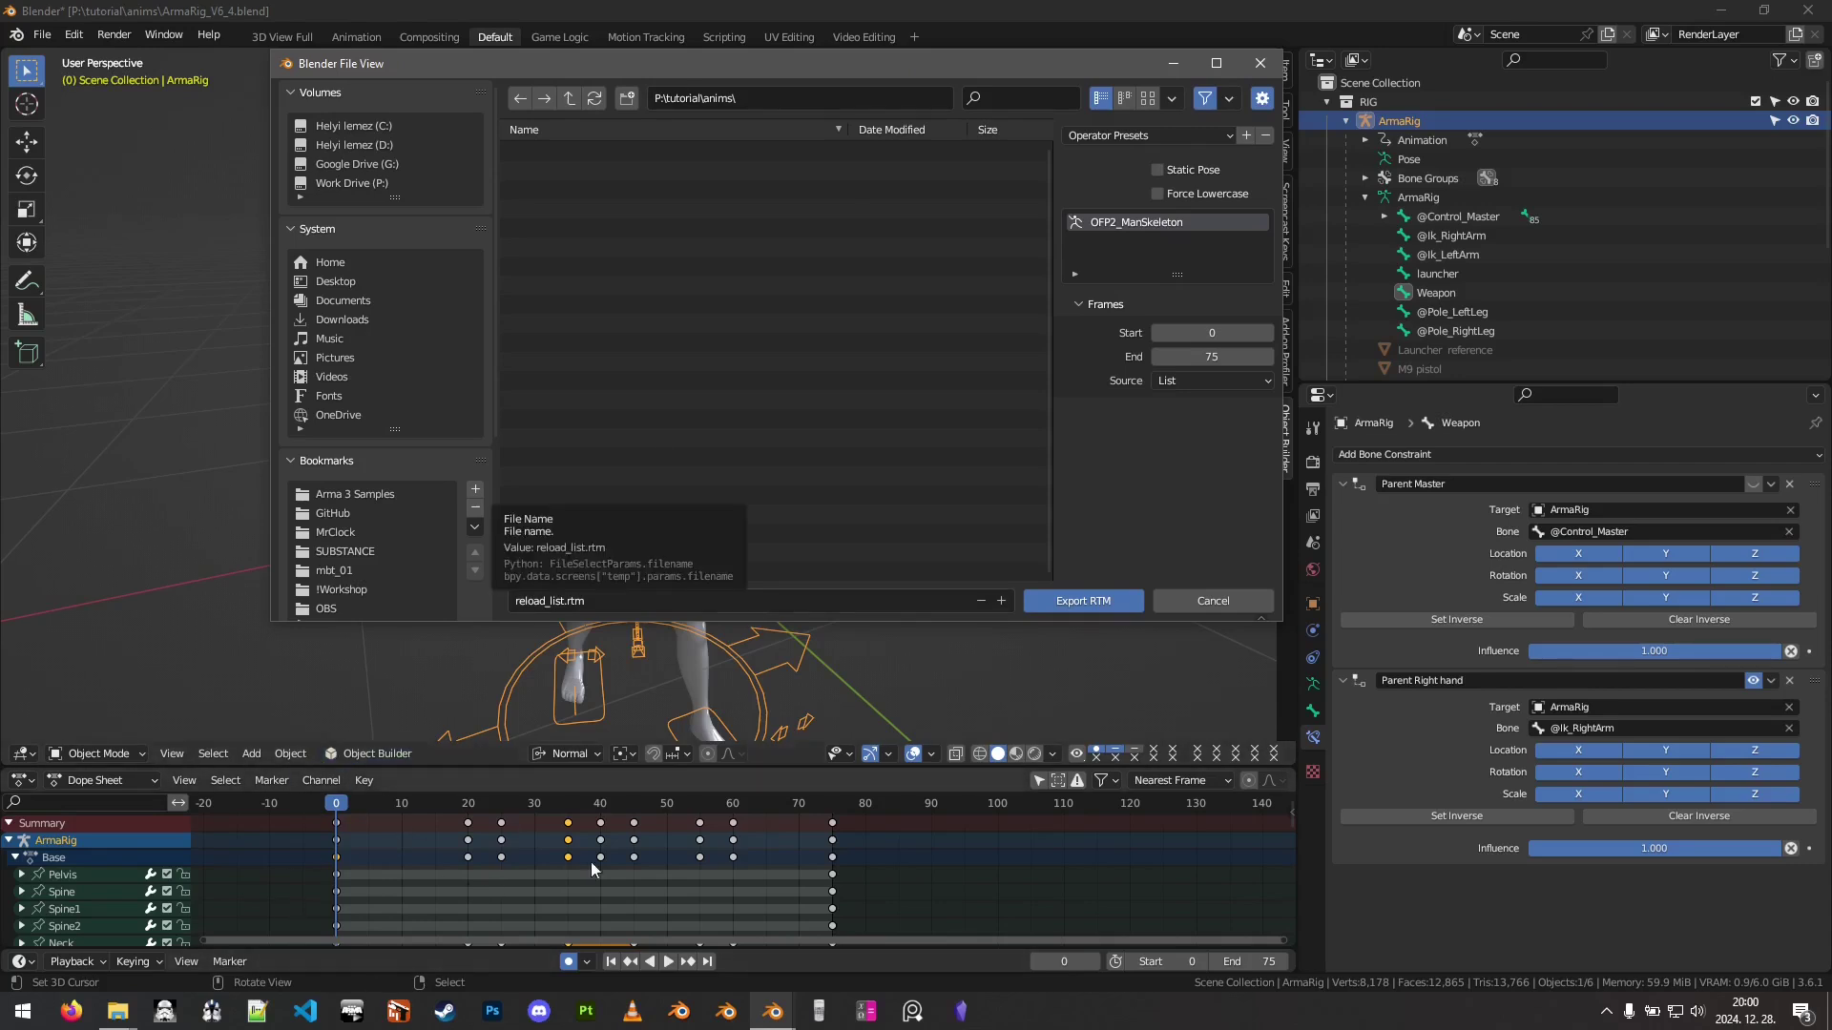
pyautogui.moveTo(763, 66); pyautogui.dragTo(748, 168)
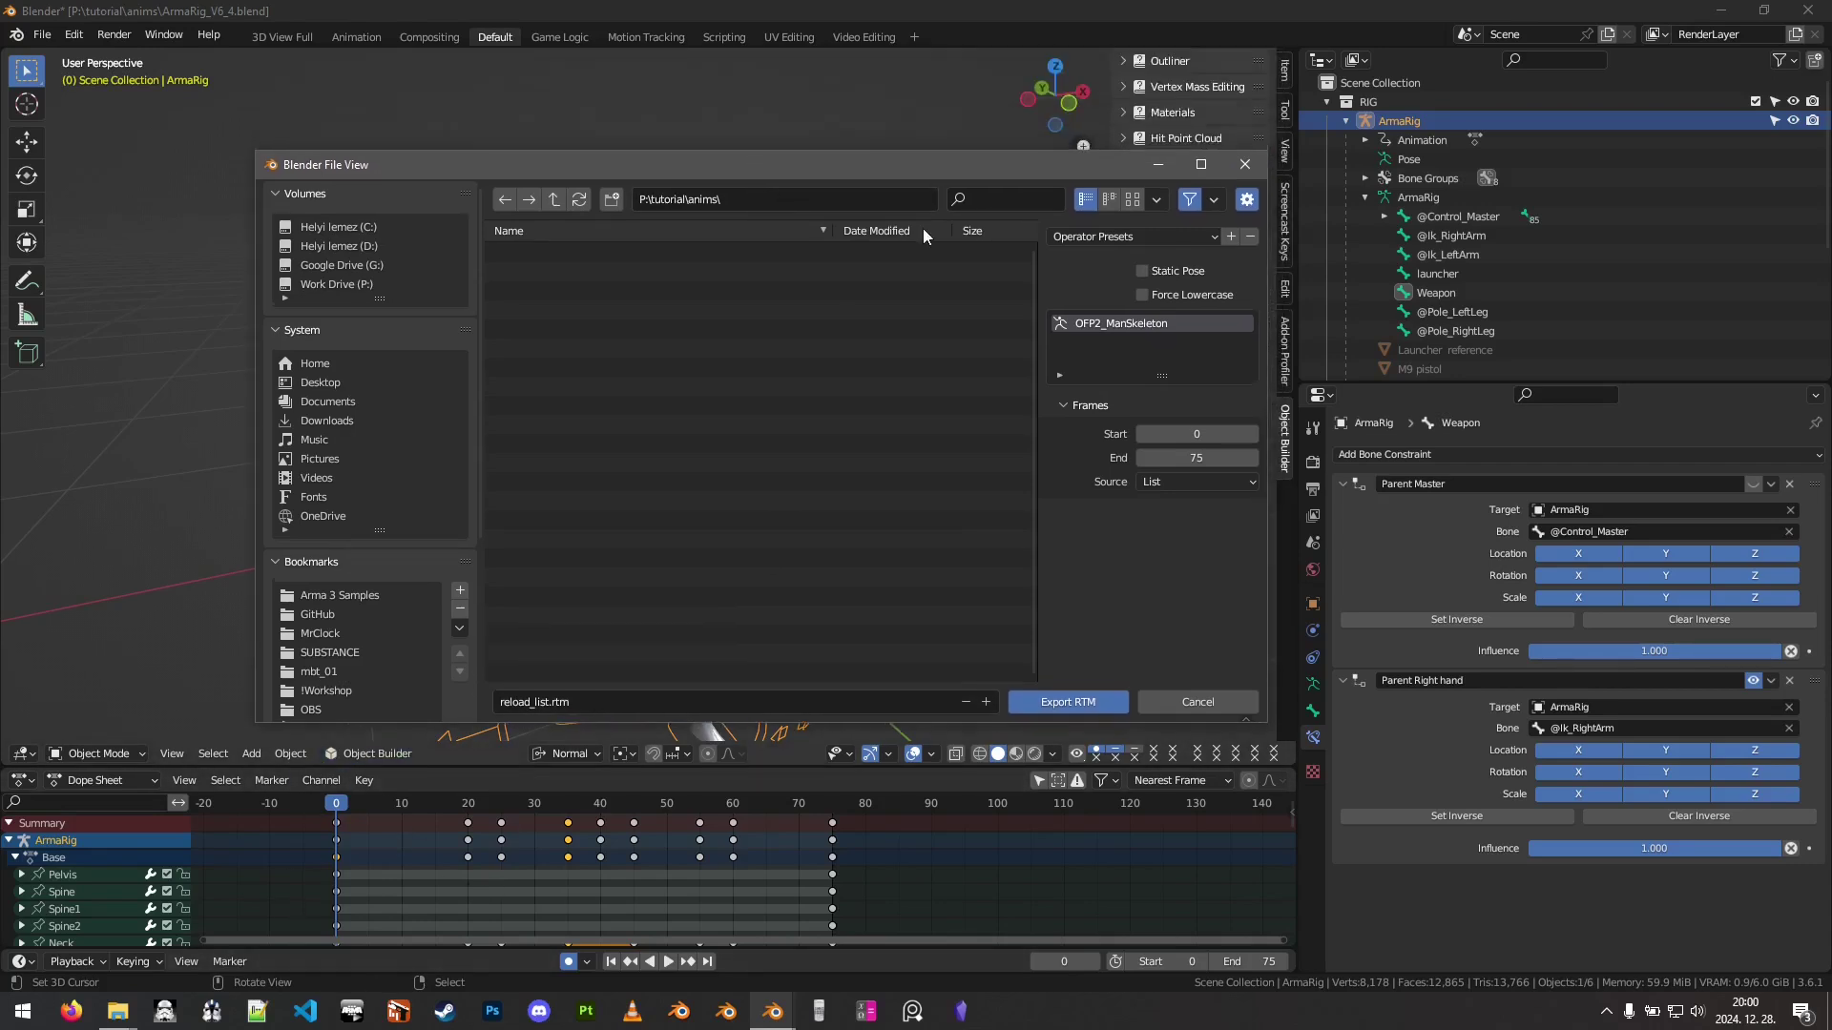
pyautogui.click(1180, 271)
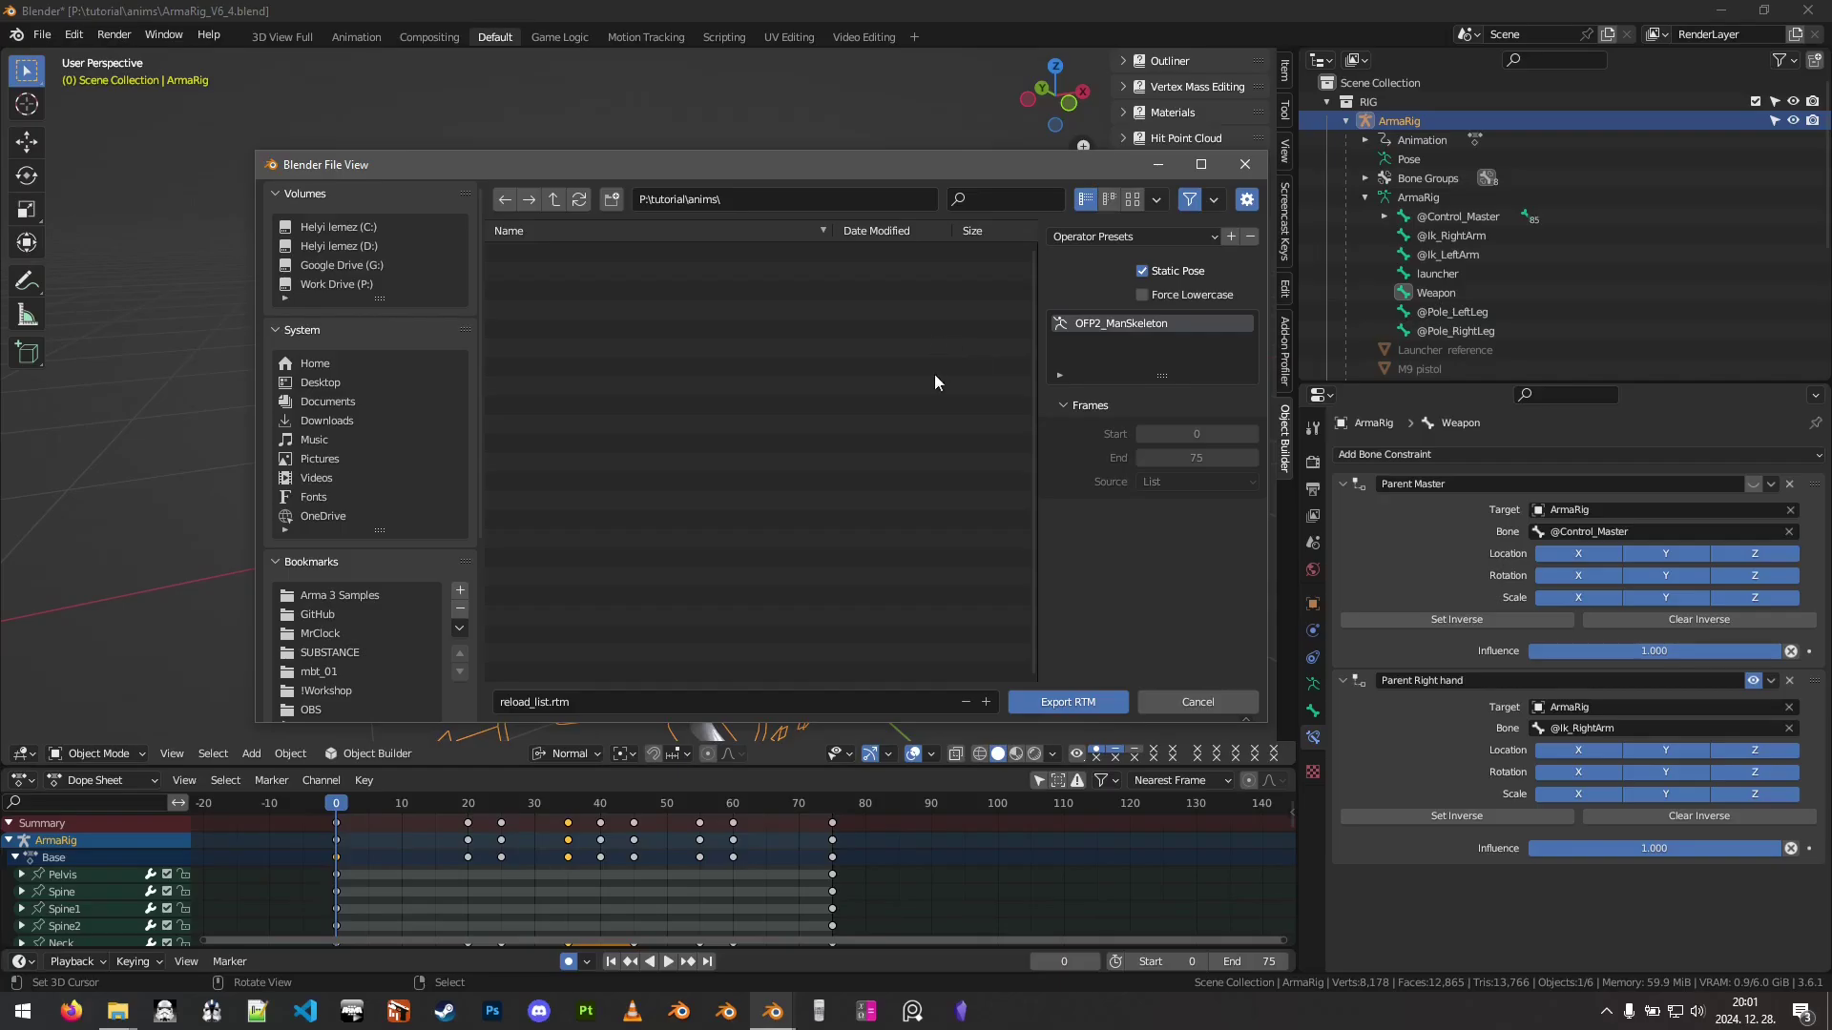
pyautogui.moveTo(747, 169); pyautogui.dragTo(1256, 77)
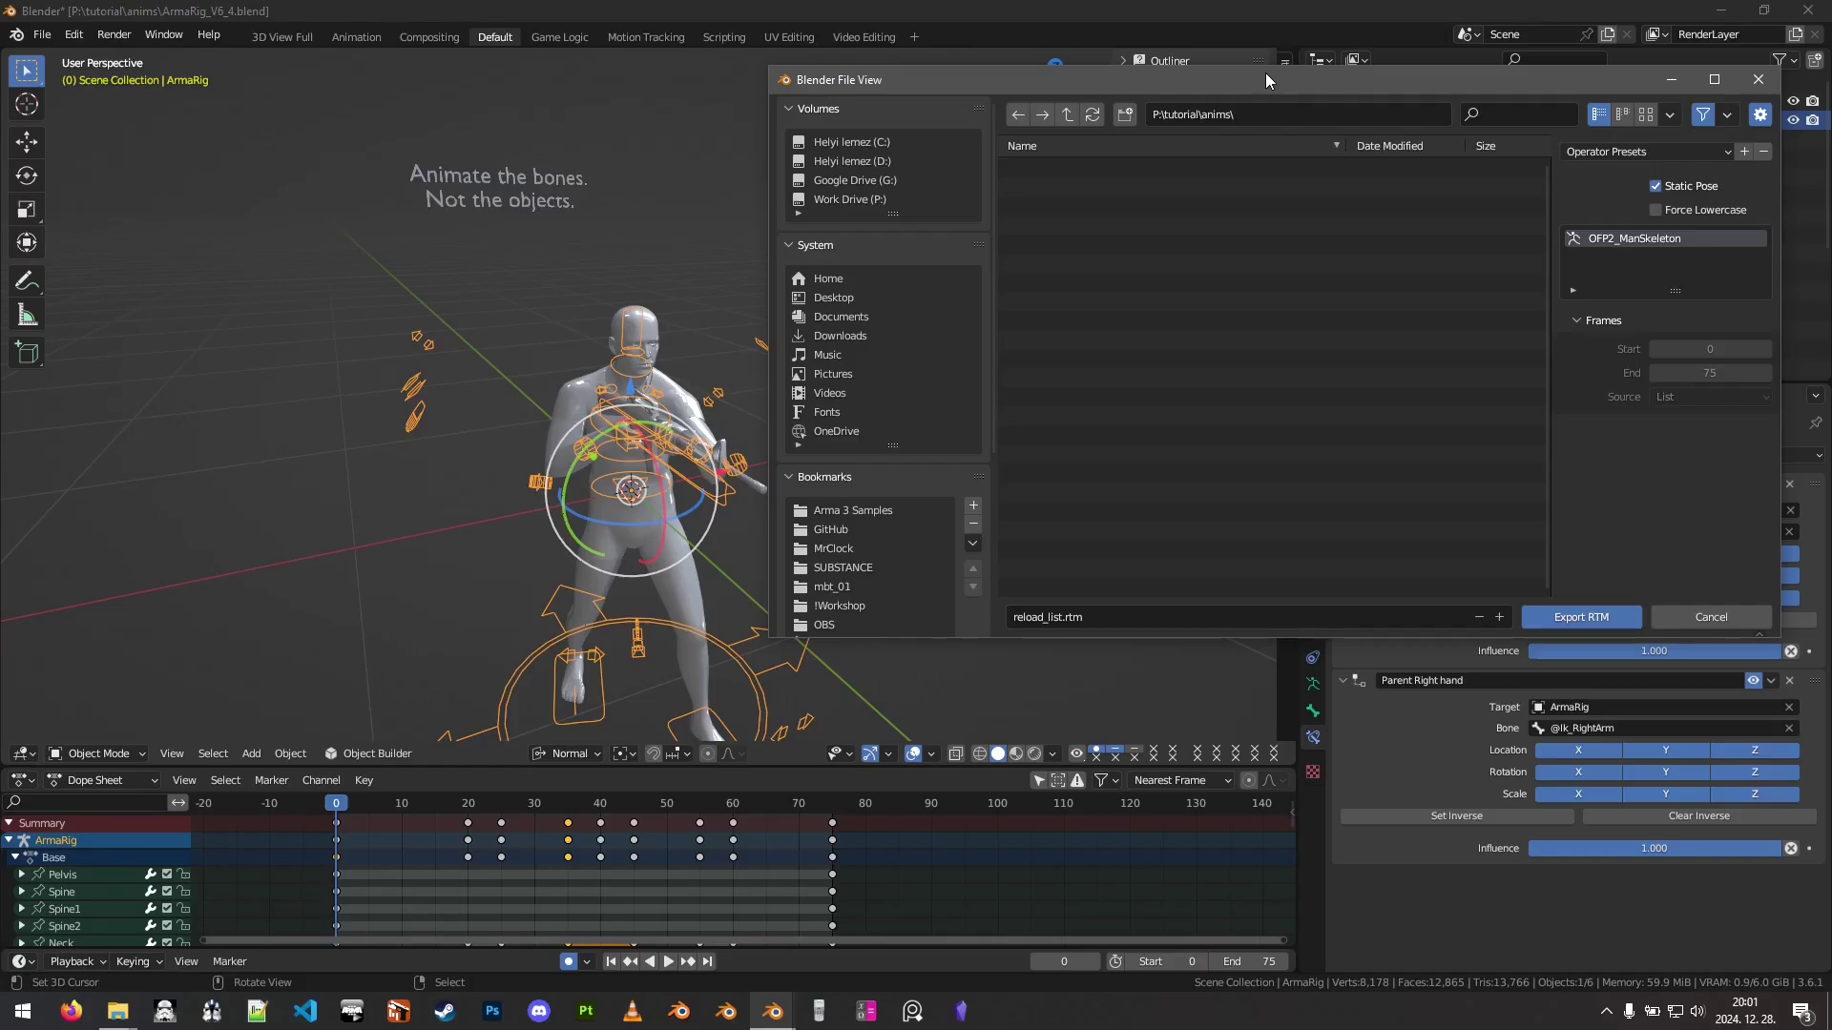
pyautogui.moveTo(1284, 80); pyautogui.dragTo(836, 96)
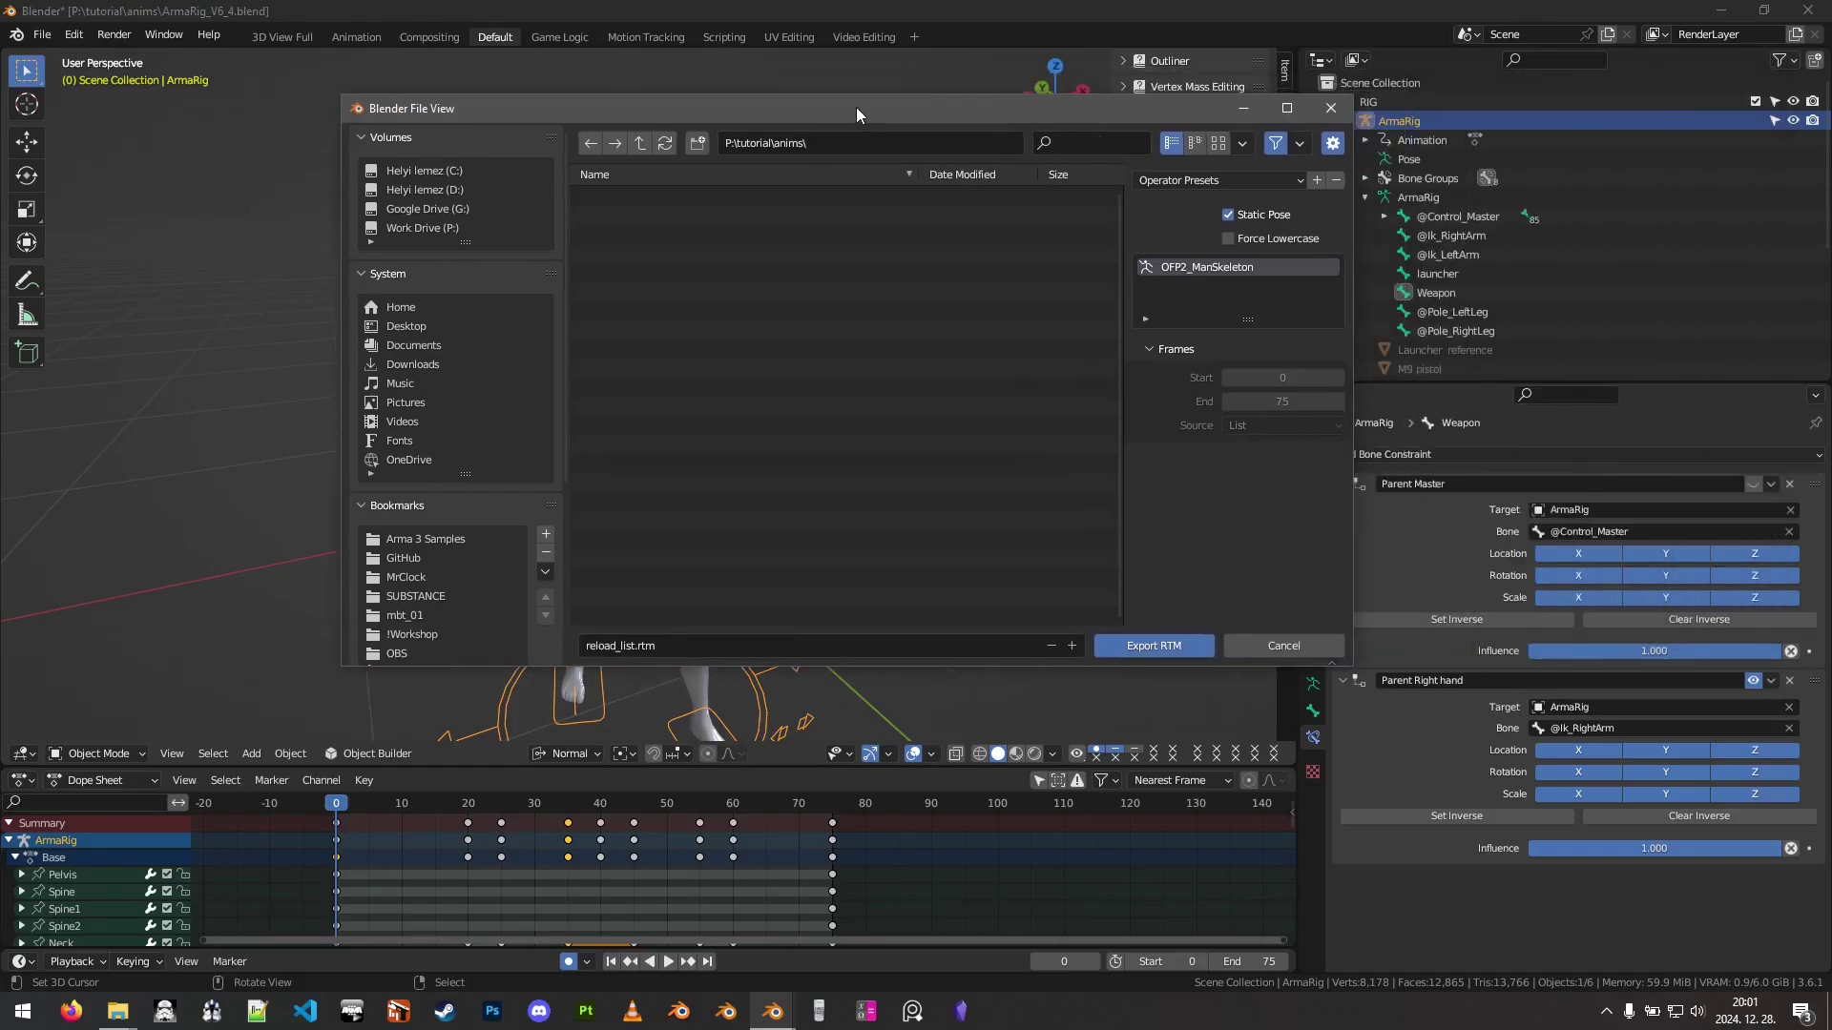
pyautogui.moveTo(714, 122); pyautogui.dragTo(743, 147)
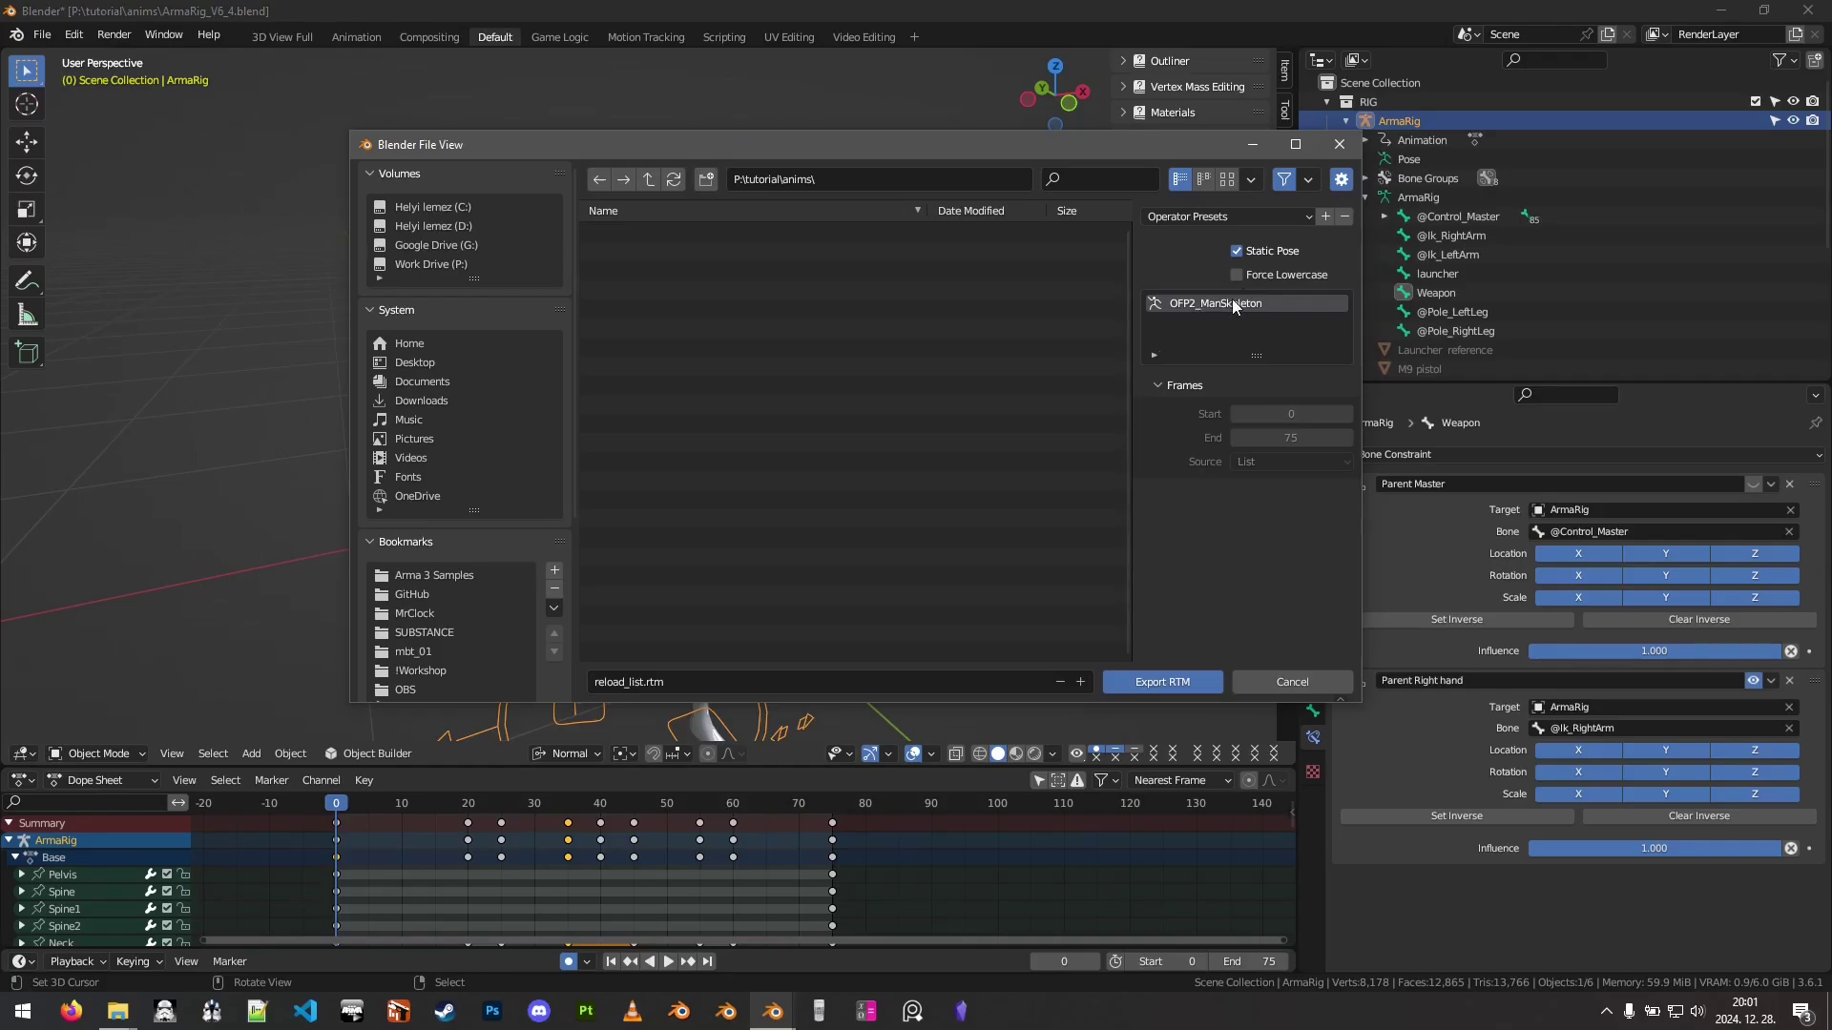
pyautogui.moveTo(993, 148); pyautogui.dragTo(690, 105)
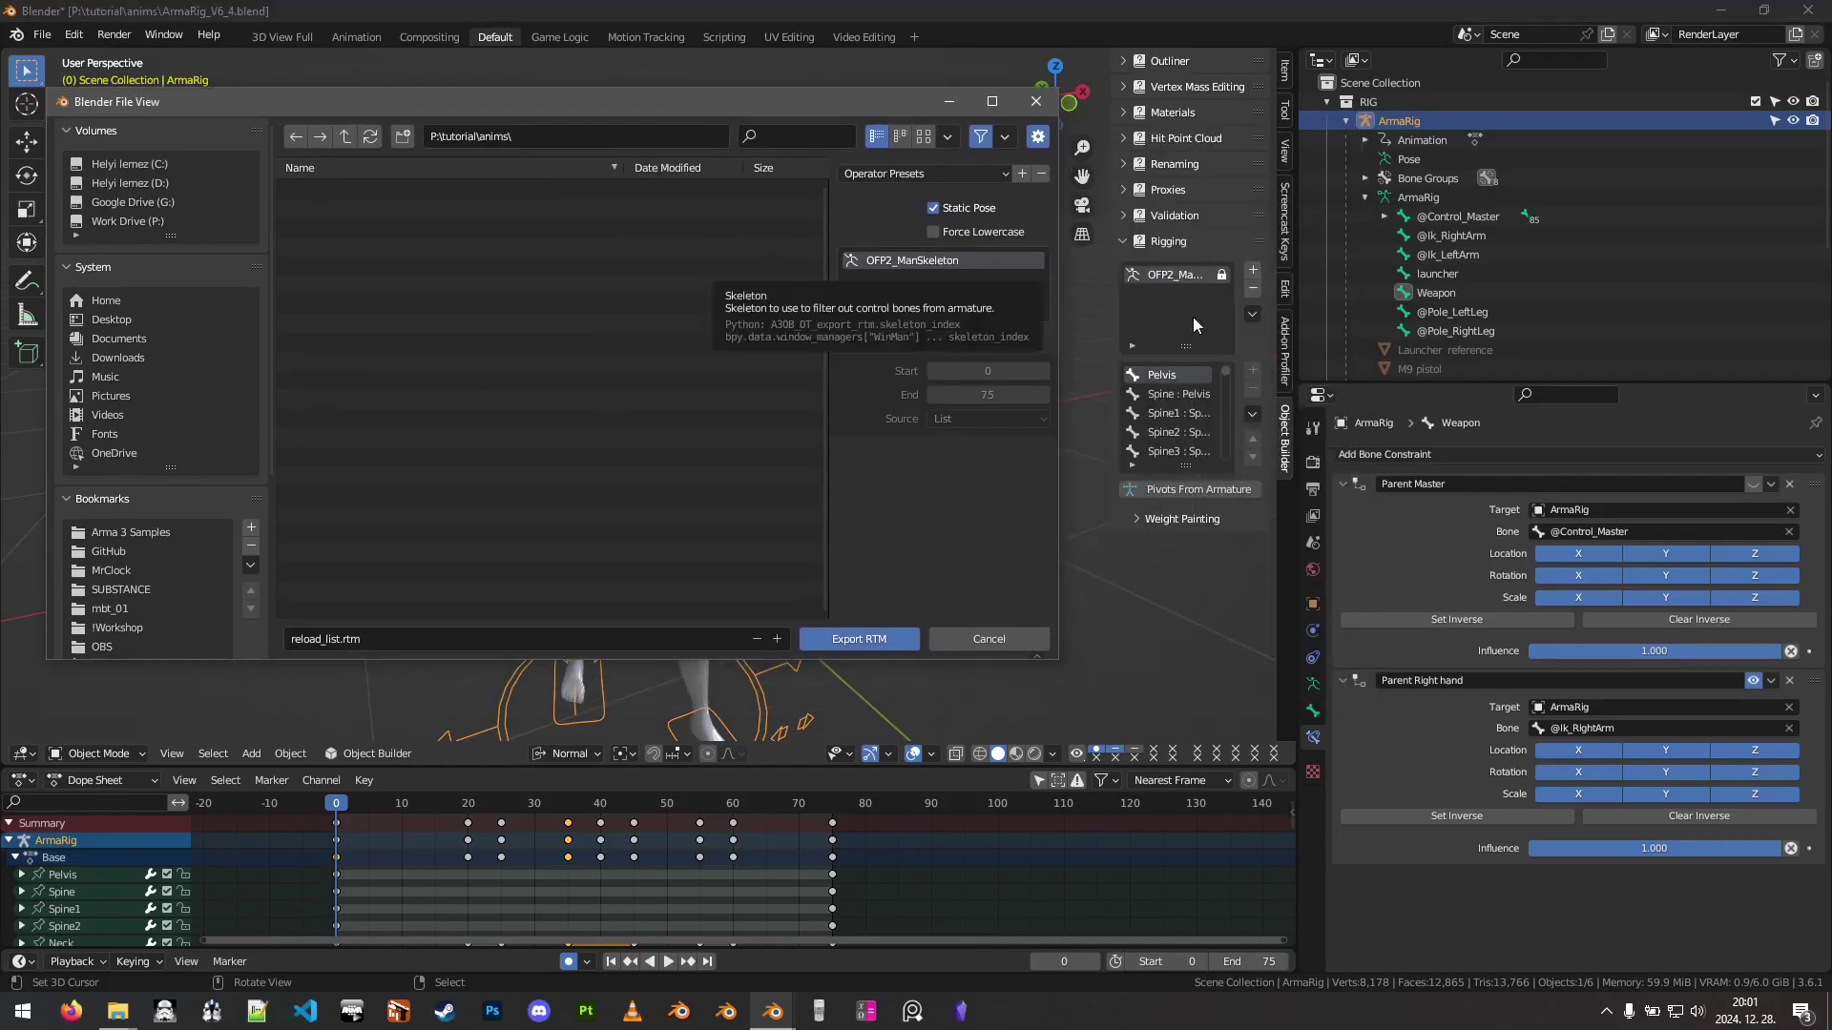
pyautogui.moveTo(552, 107); pyautogui.dragTo(936, 113)
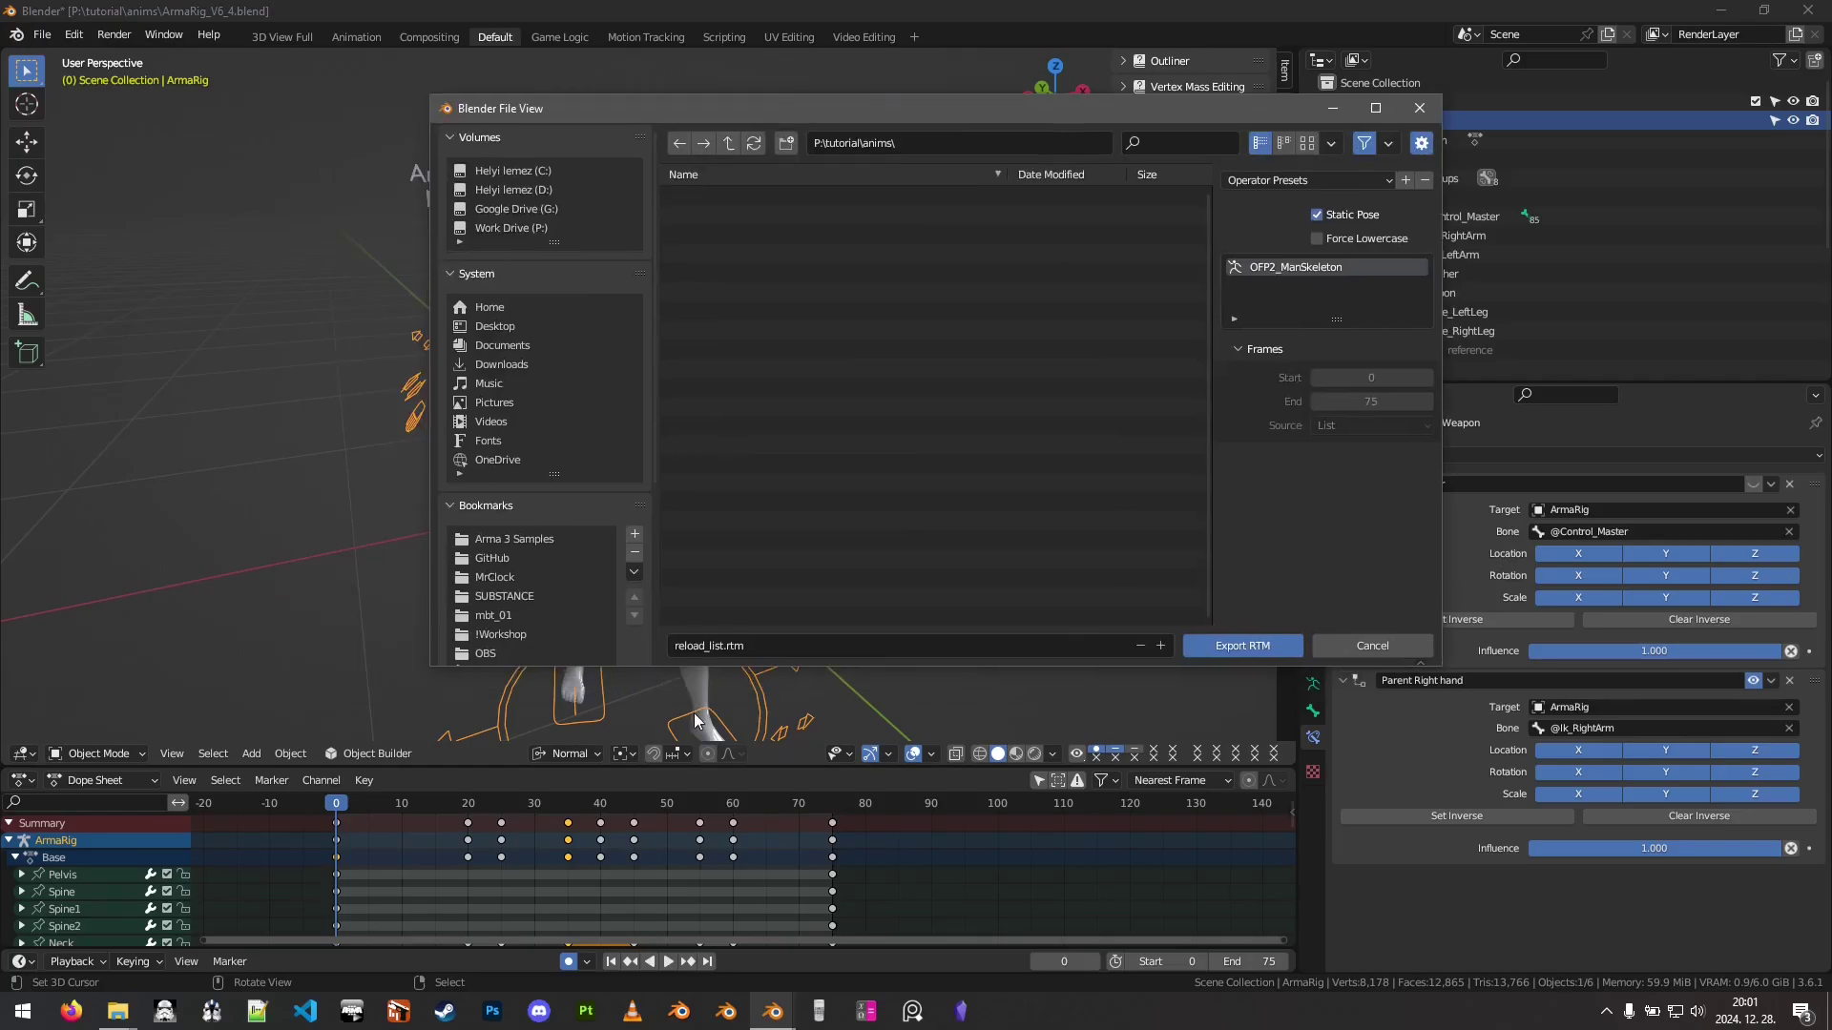
# - Rename the file to reload_static.rtm and export it to P:\tutorial\anims\
pyautogui.click(730, 645)
pyautogui.click(730, 645)
pyautogui.press('BackSpace')
pyautogui.press('BackSpace')
pyautogui.press('BackSpace')
pyautogui.press('BackSpace')
pyautogui.write('staic')
pyautogui.press('BackSpace')
pyautogui.press('BackSpace')
pyautogui.write('tic')
pyautogui.click(1233, 645)
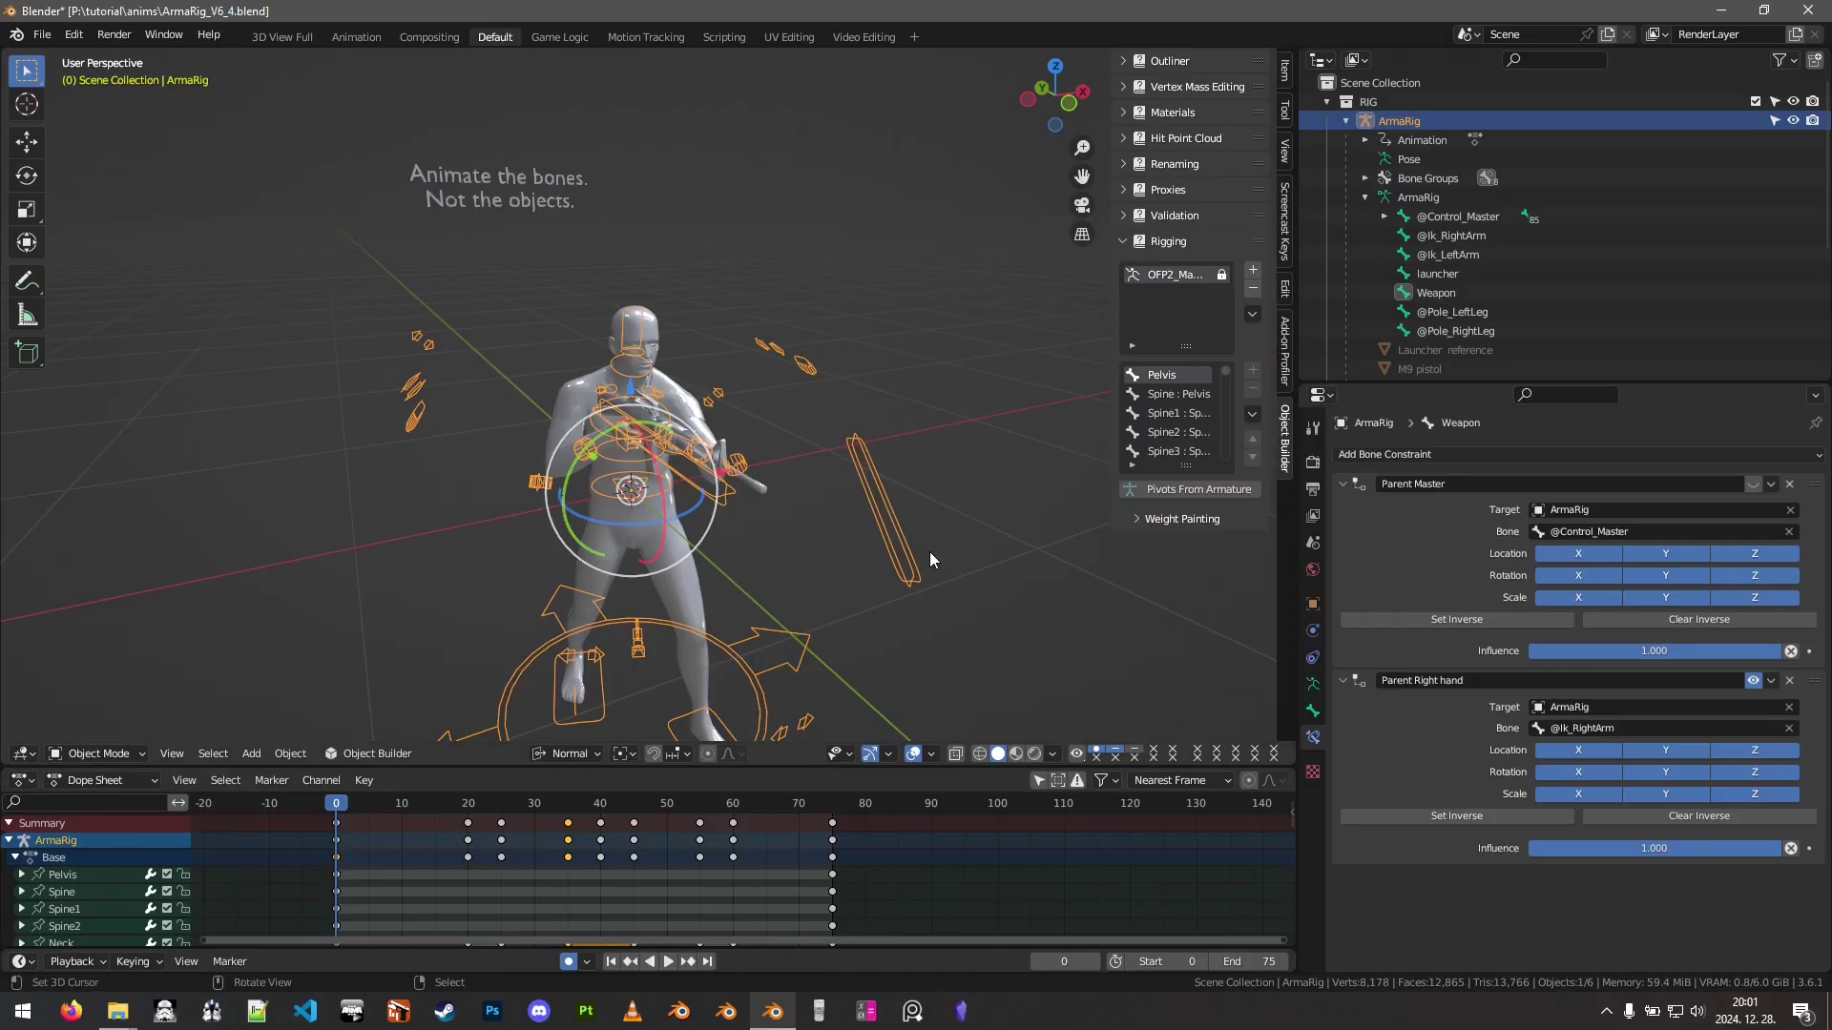
# - Reopen the RTM exporter, disable Static Pose and set Source to Sample With Step
pyautogui.click(42, 35)
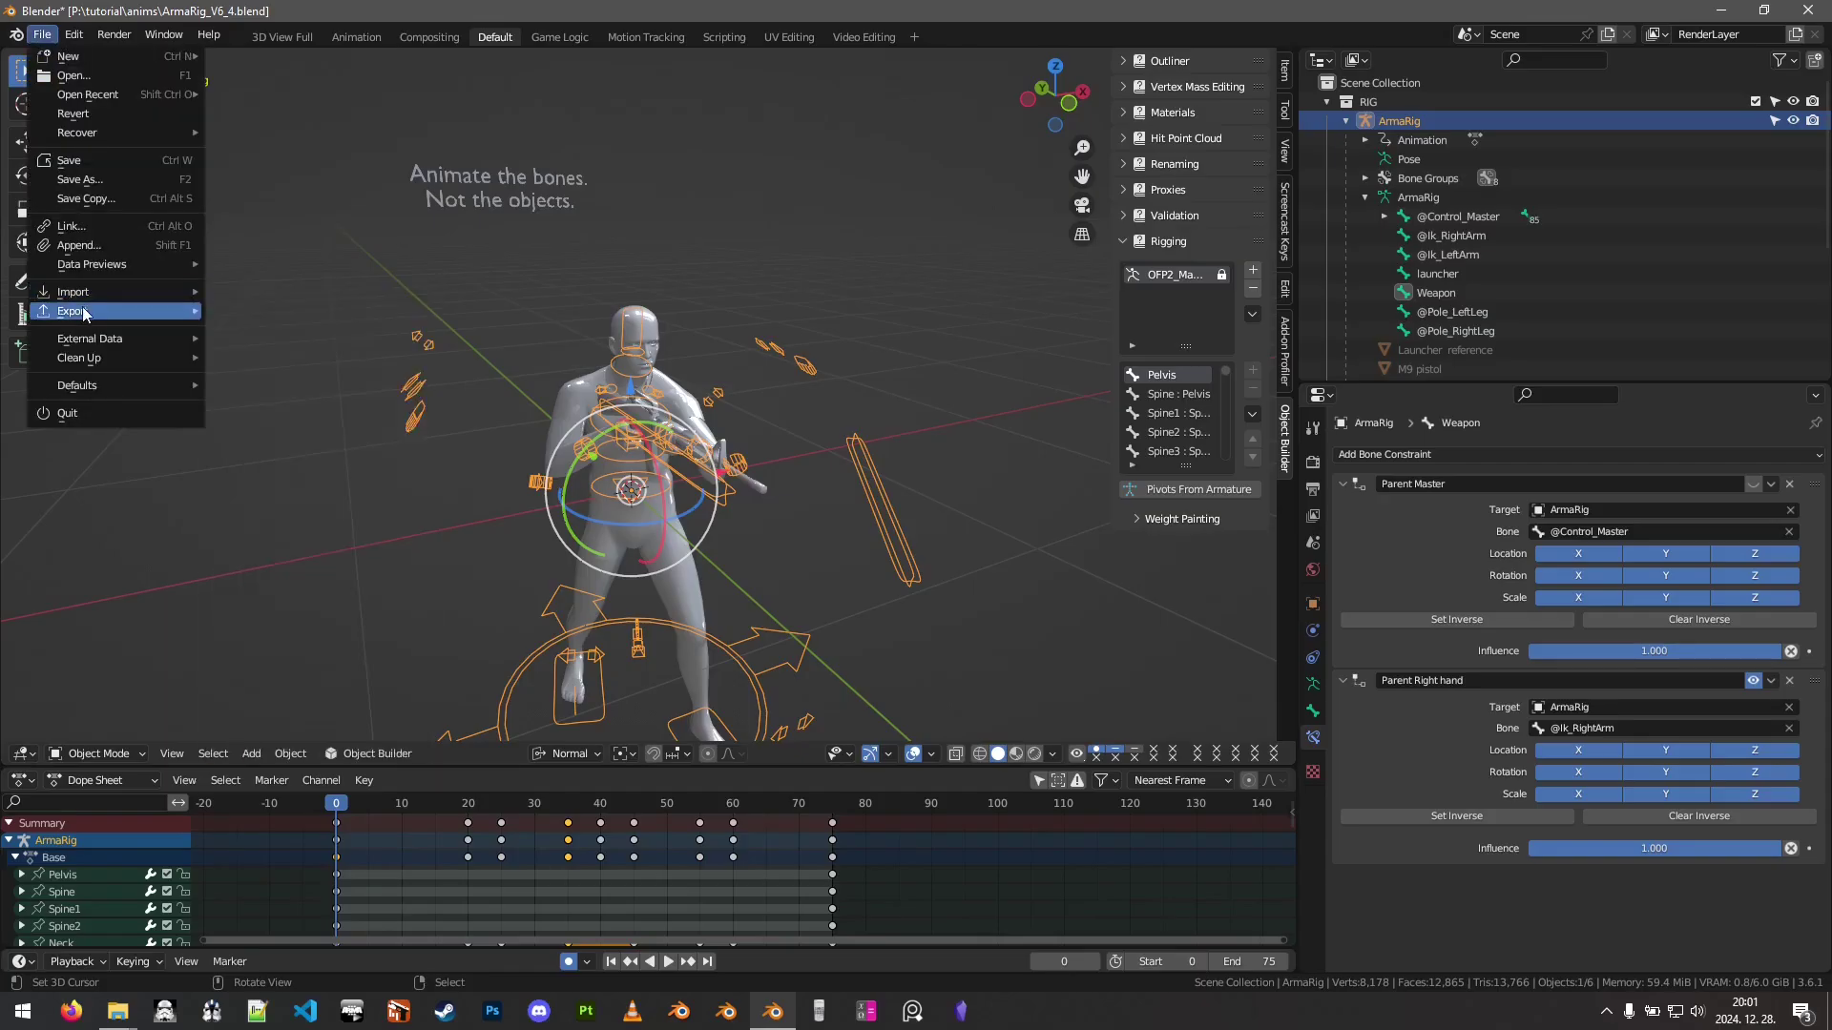
pyautogui.moveTo(86, 312)
pyautogui.click(325, 655)
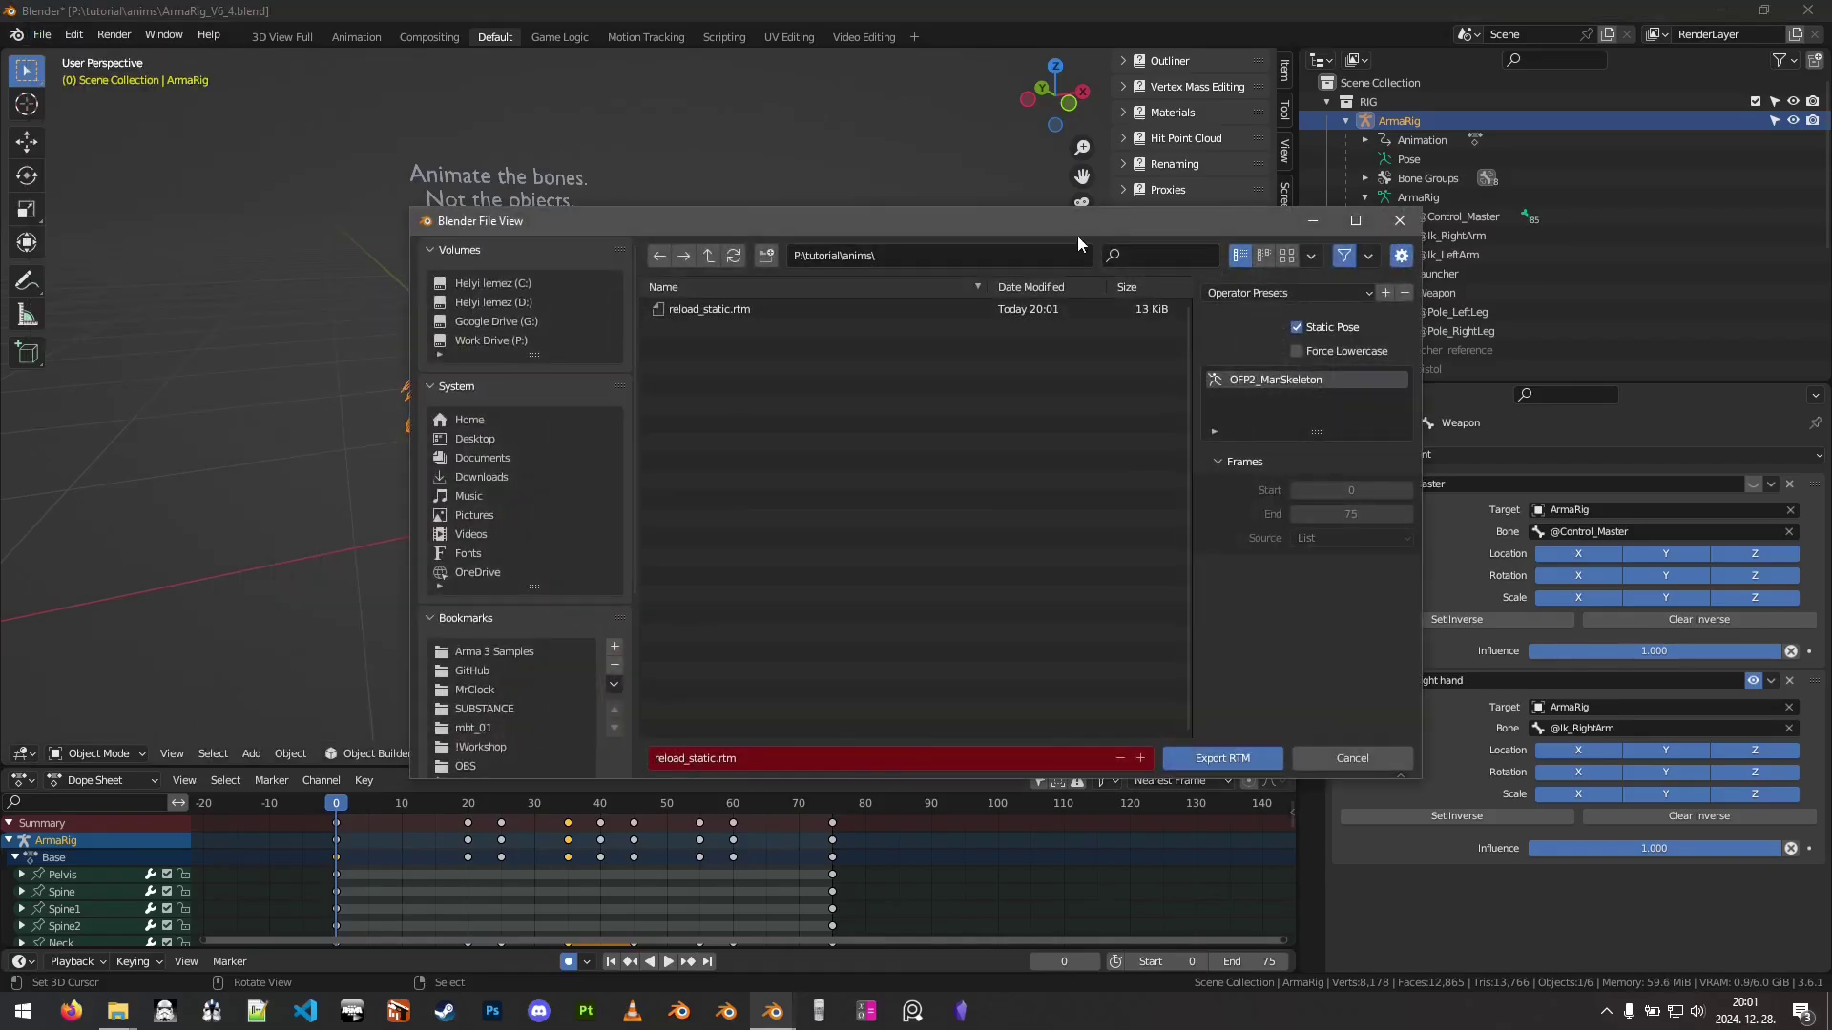
pyautogui.click(1235, 198)
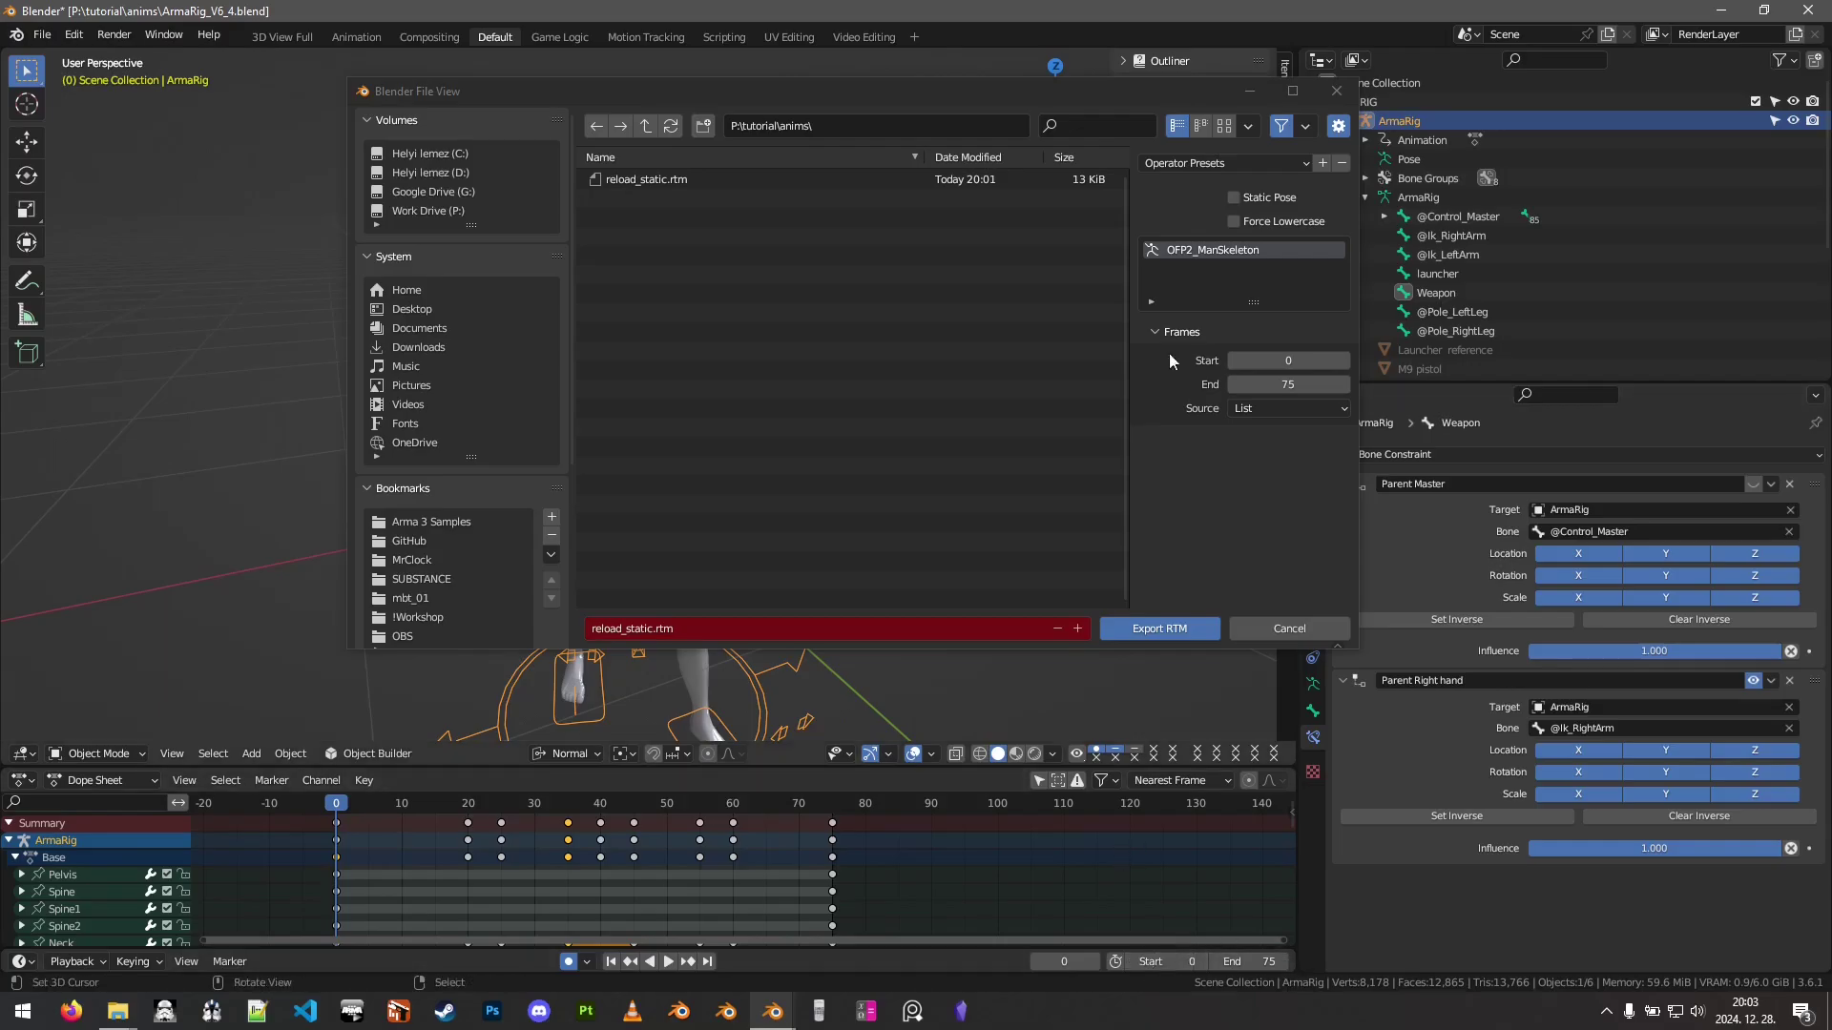
pyautogui.moveTo(1080, 94); pyautogui.dragTo(1070, 103)
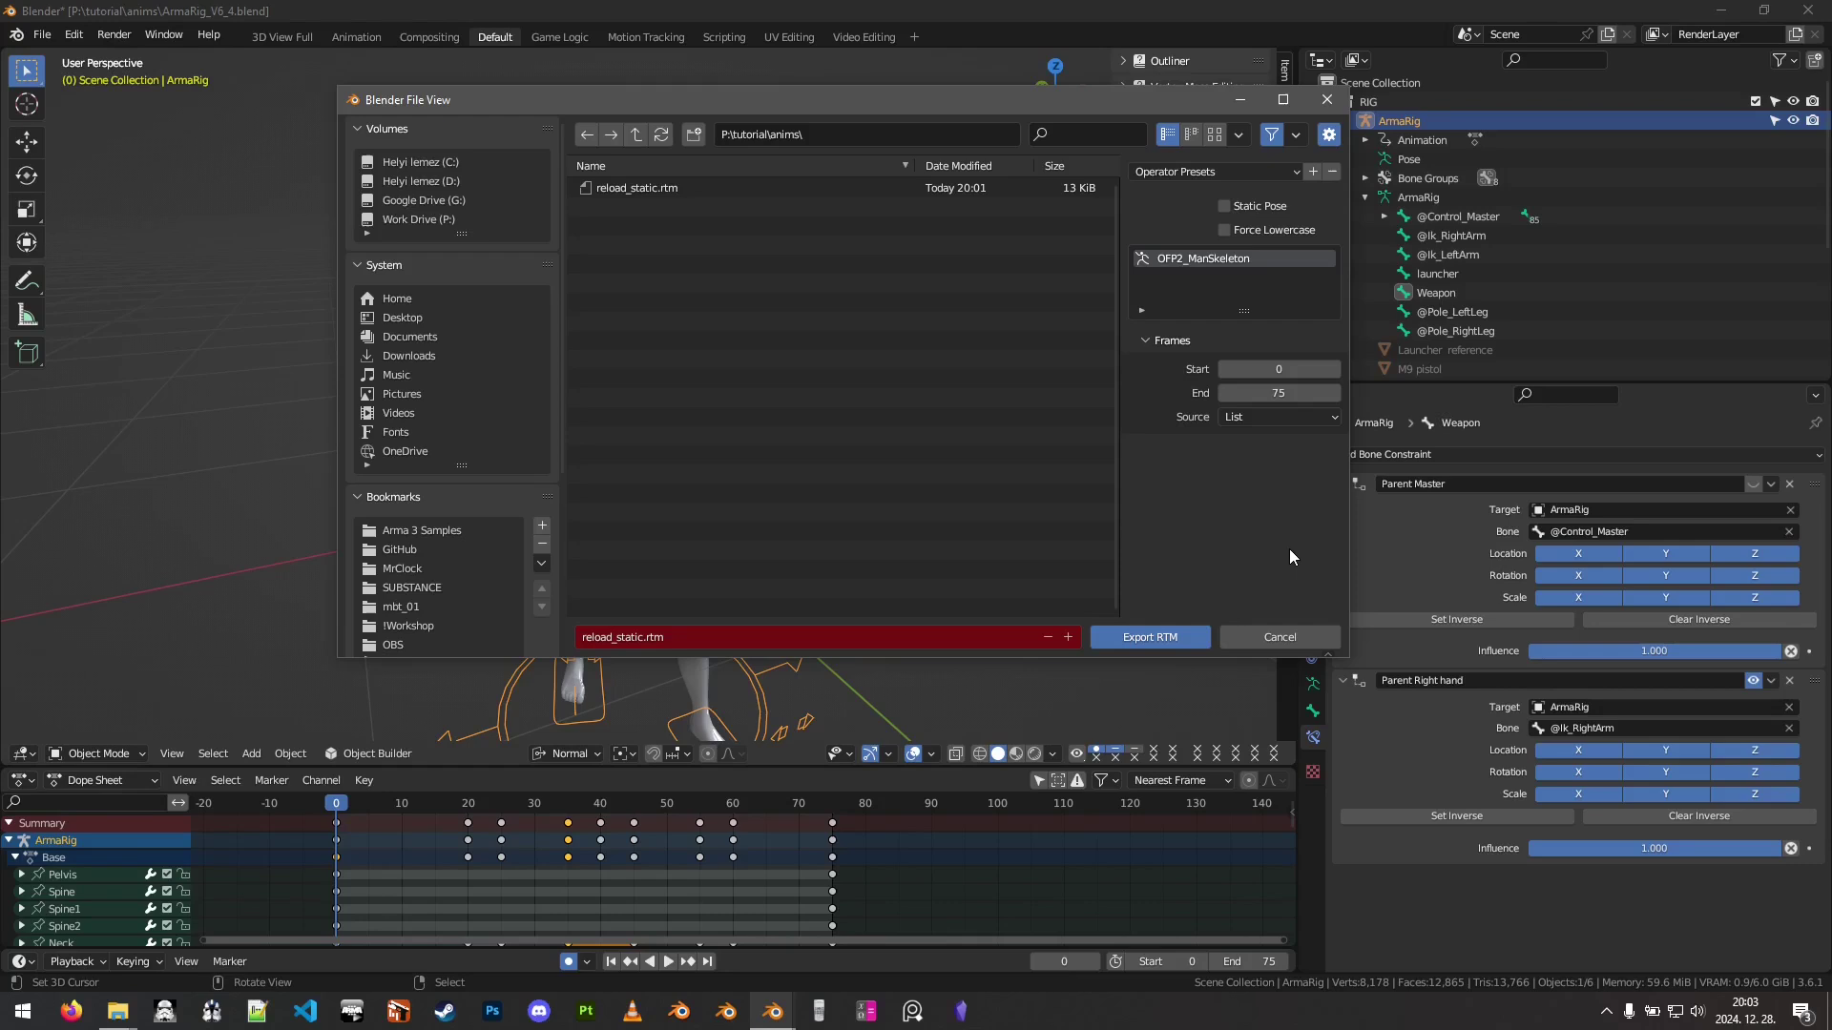
pyautogui.click(1260, 418)
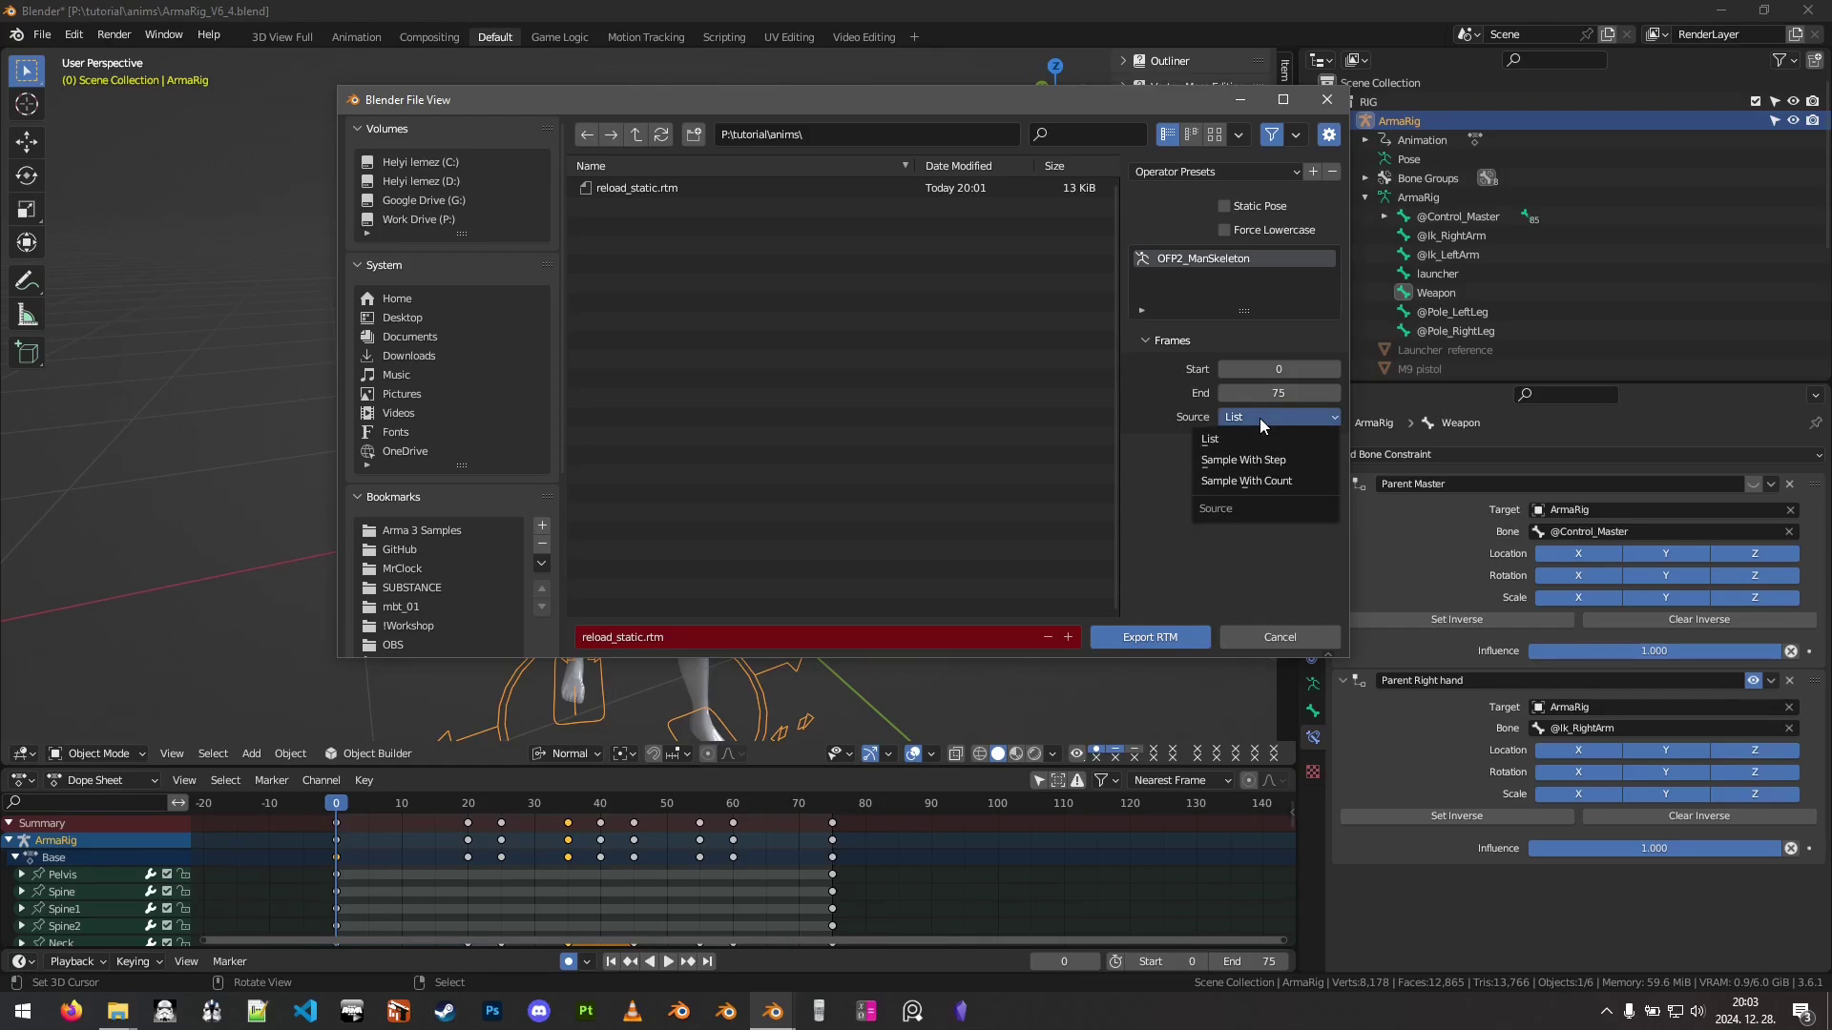
pyautogui.click(1291, 461)
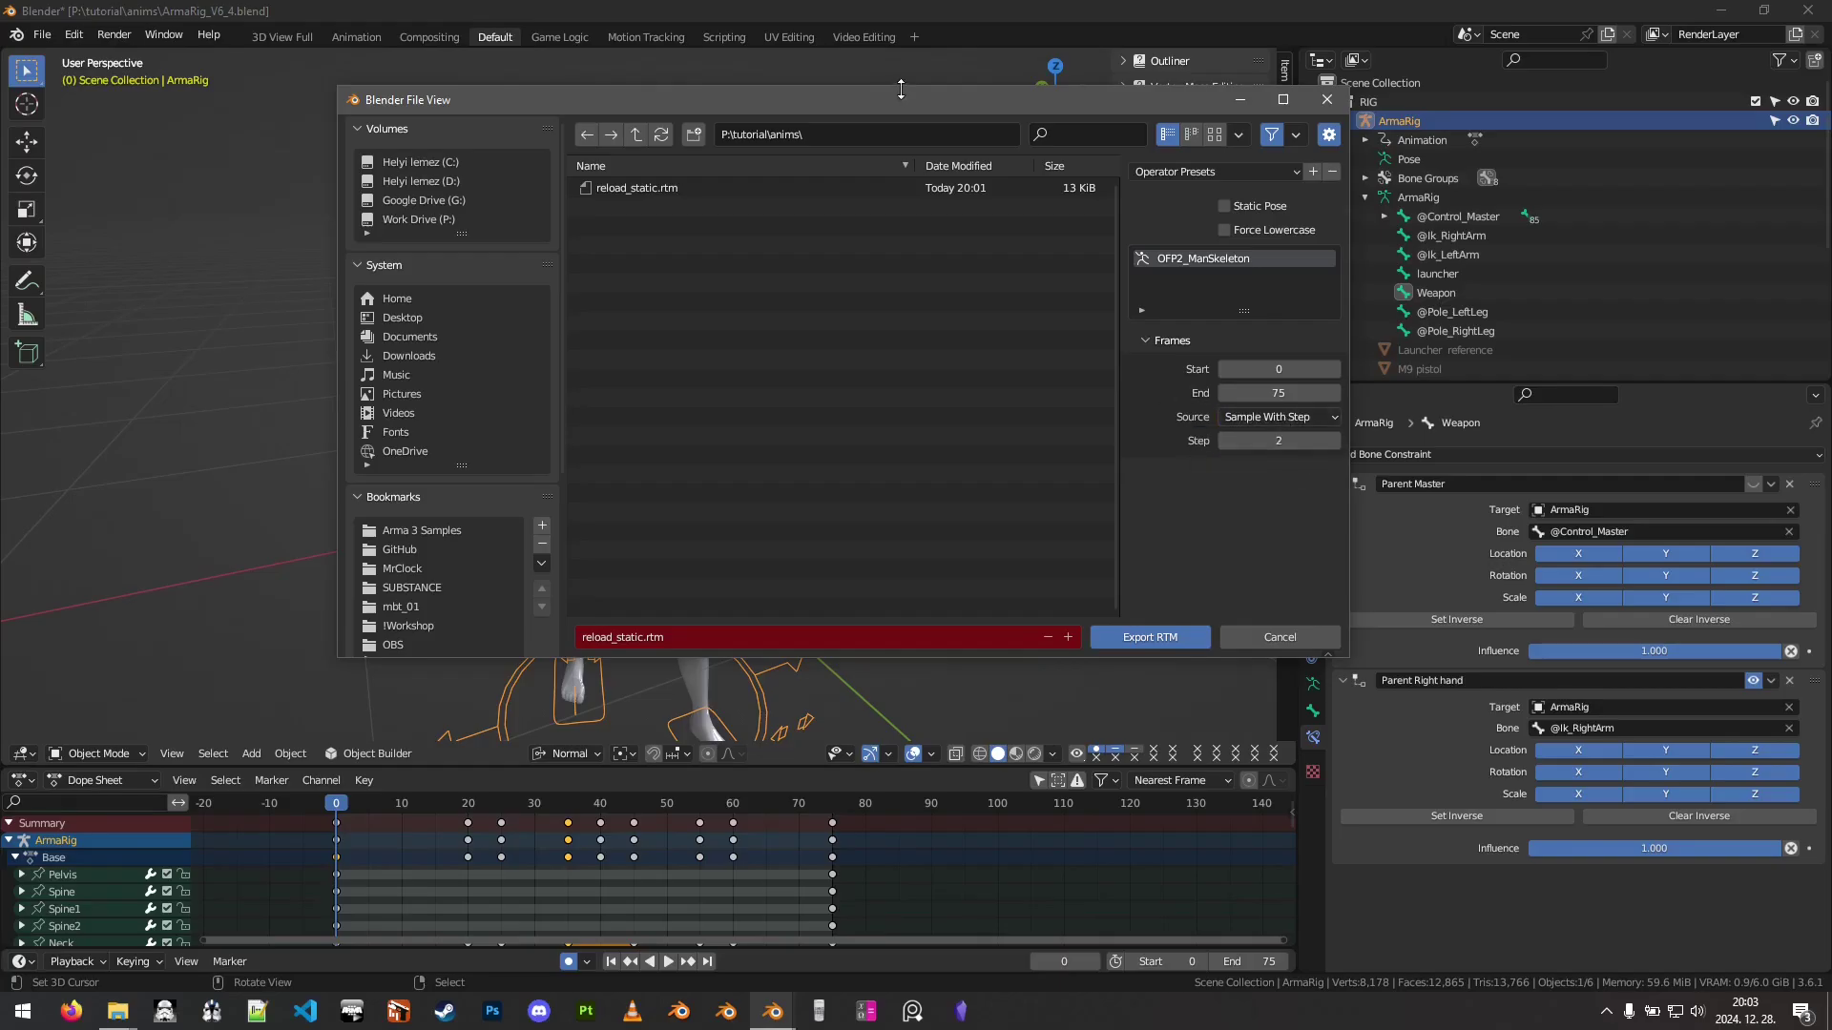
pyautogui.moveTo(899, 93); pyautogui.dragTo(888, 65)
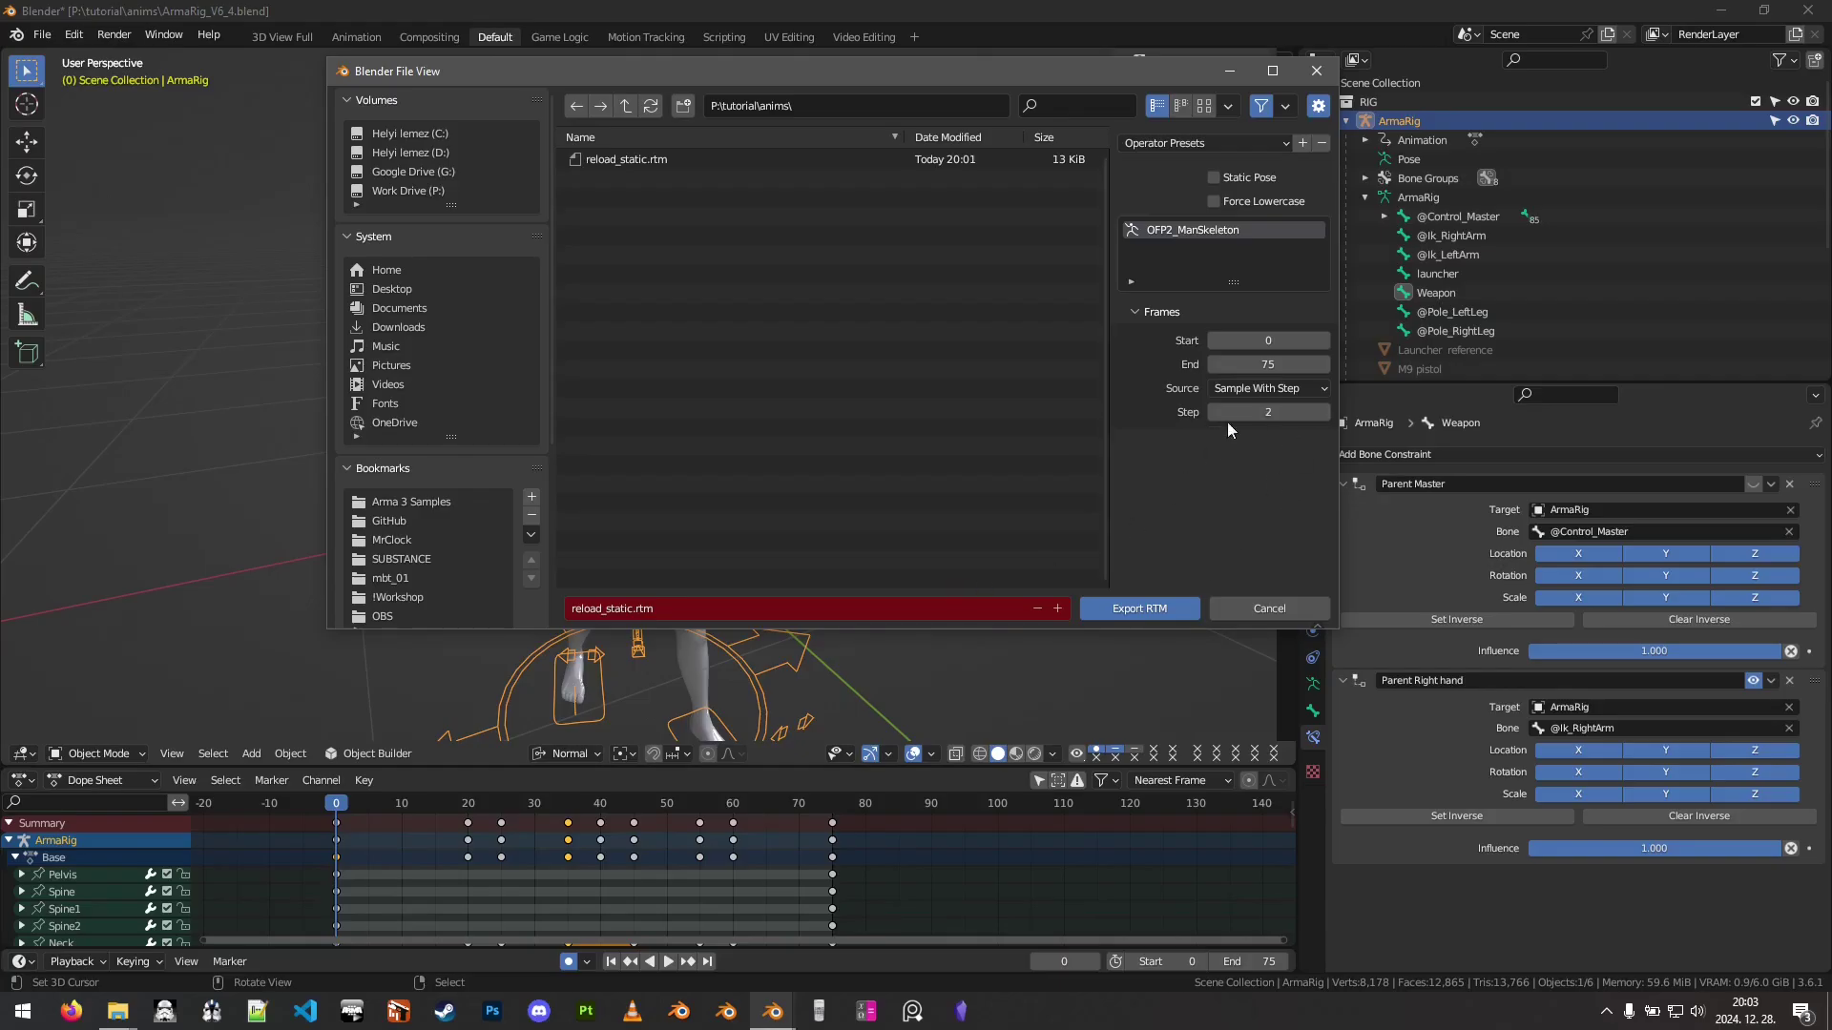
# - Rename the export file to reload_step.rtm
pyautogui.click(616, 611)
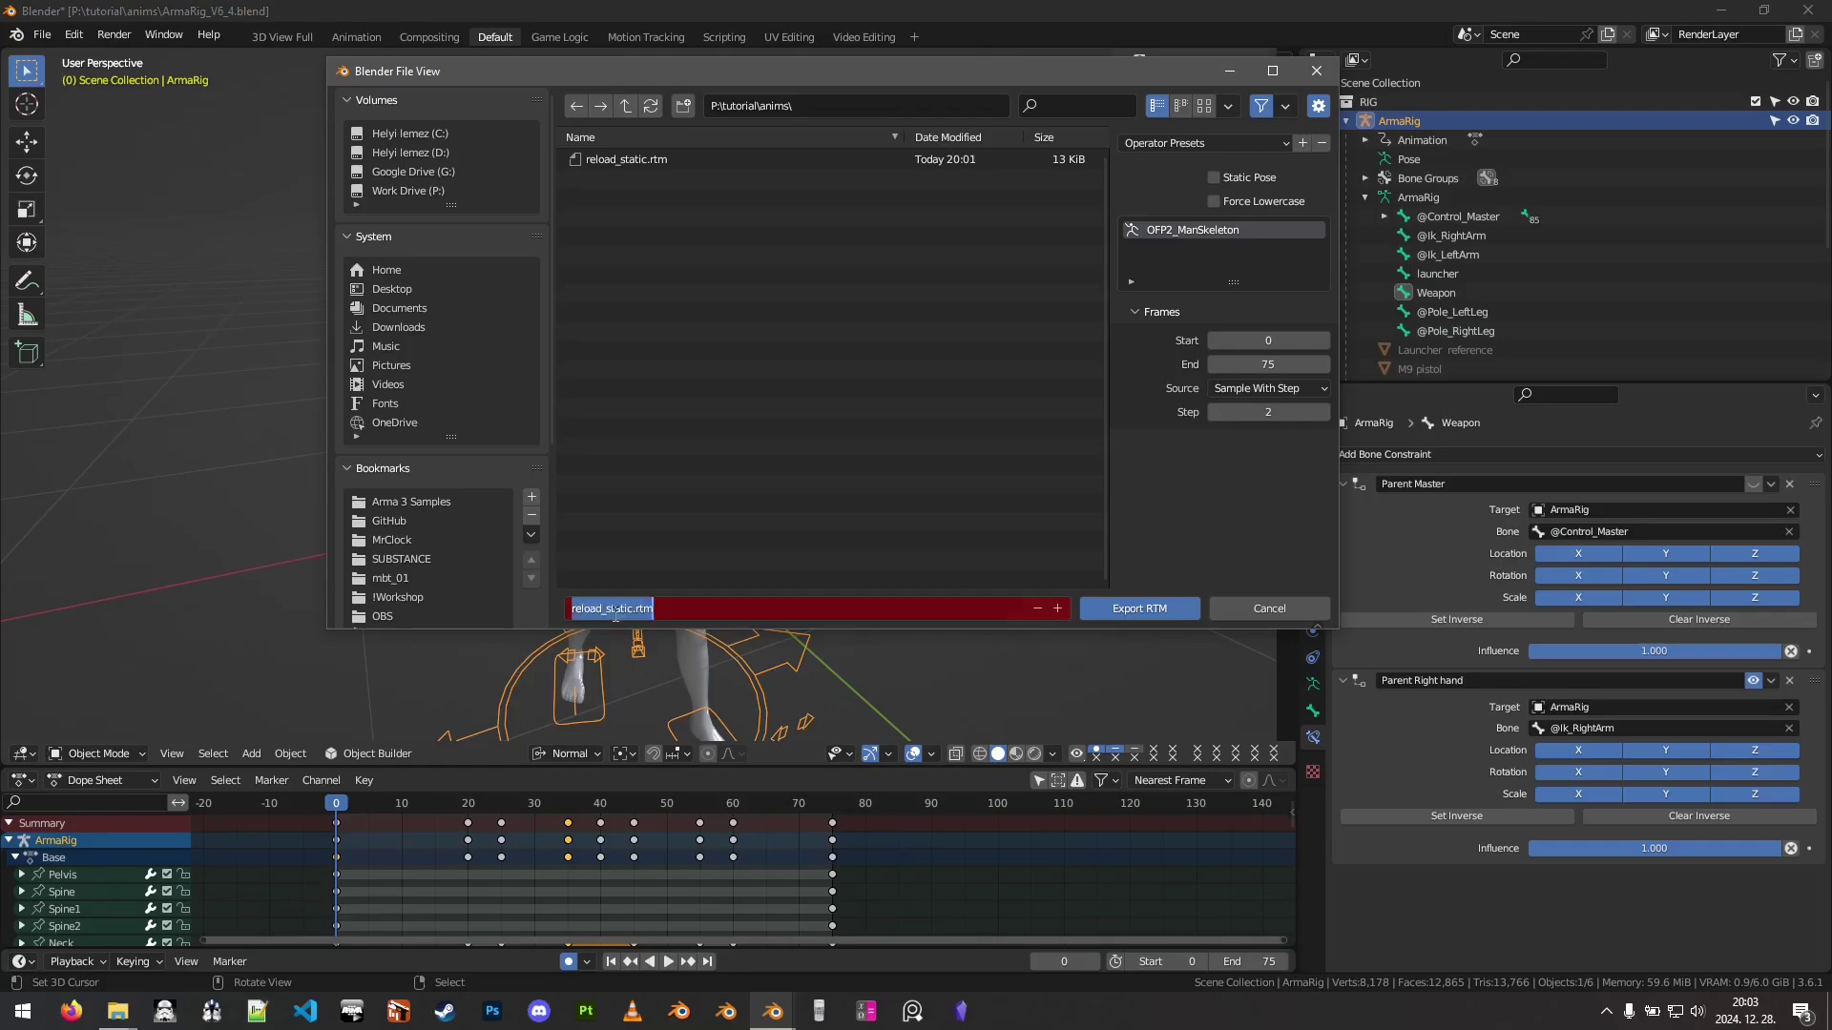
pyautogui.click(627, 608)
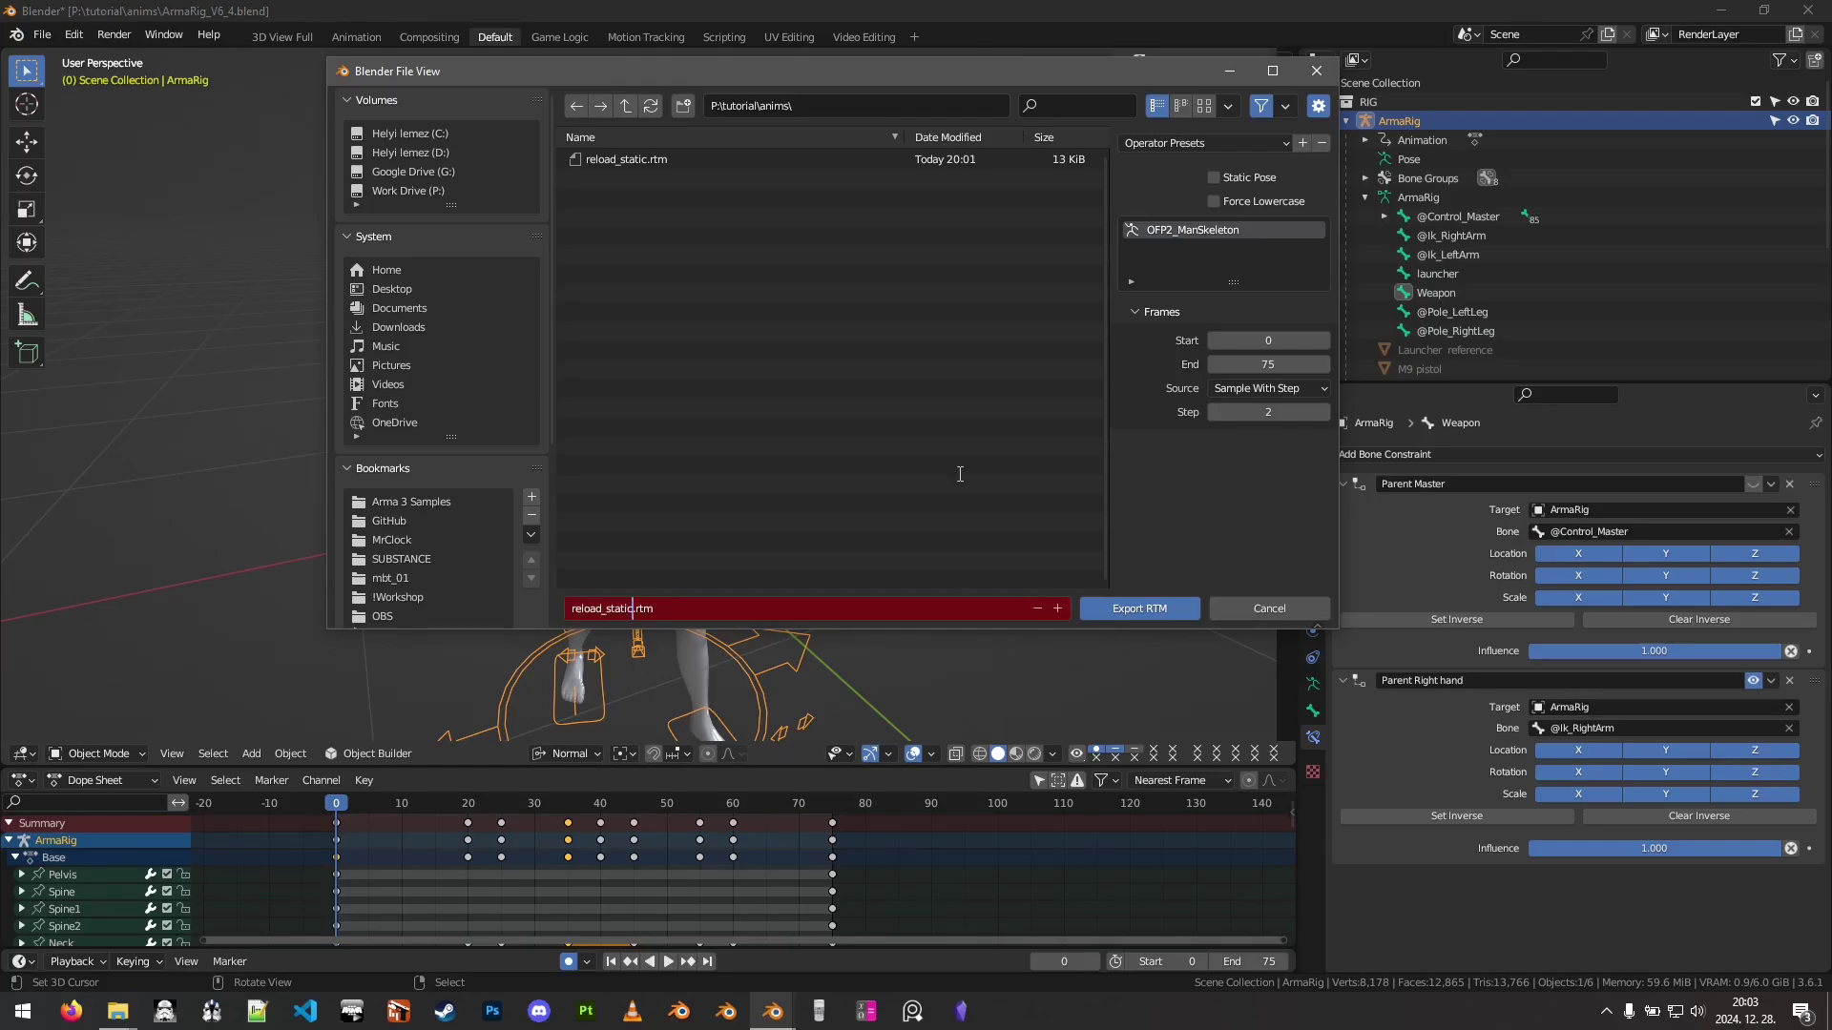
pyautogui.press('Delete')
pyautogui.press('BackSpace')
pyautogui.press('BackSpace')
pyautogui.press('BackSpace')
pyautogui.press('BackSpace')
pyautogui.write('tep')
pyautogui.press('Return')
# - Export reload_step.rtm, then reopen the Arma 3 RTM exporter
pyautogui.click(1146, 610)
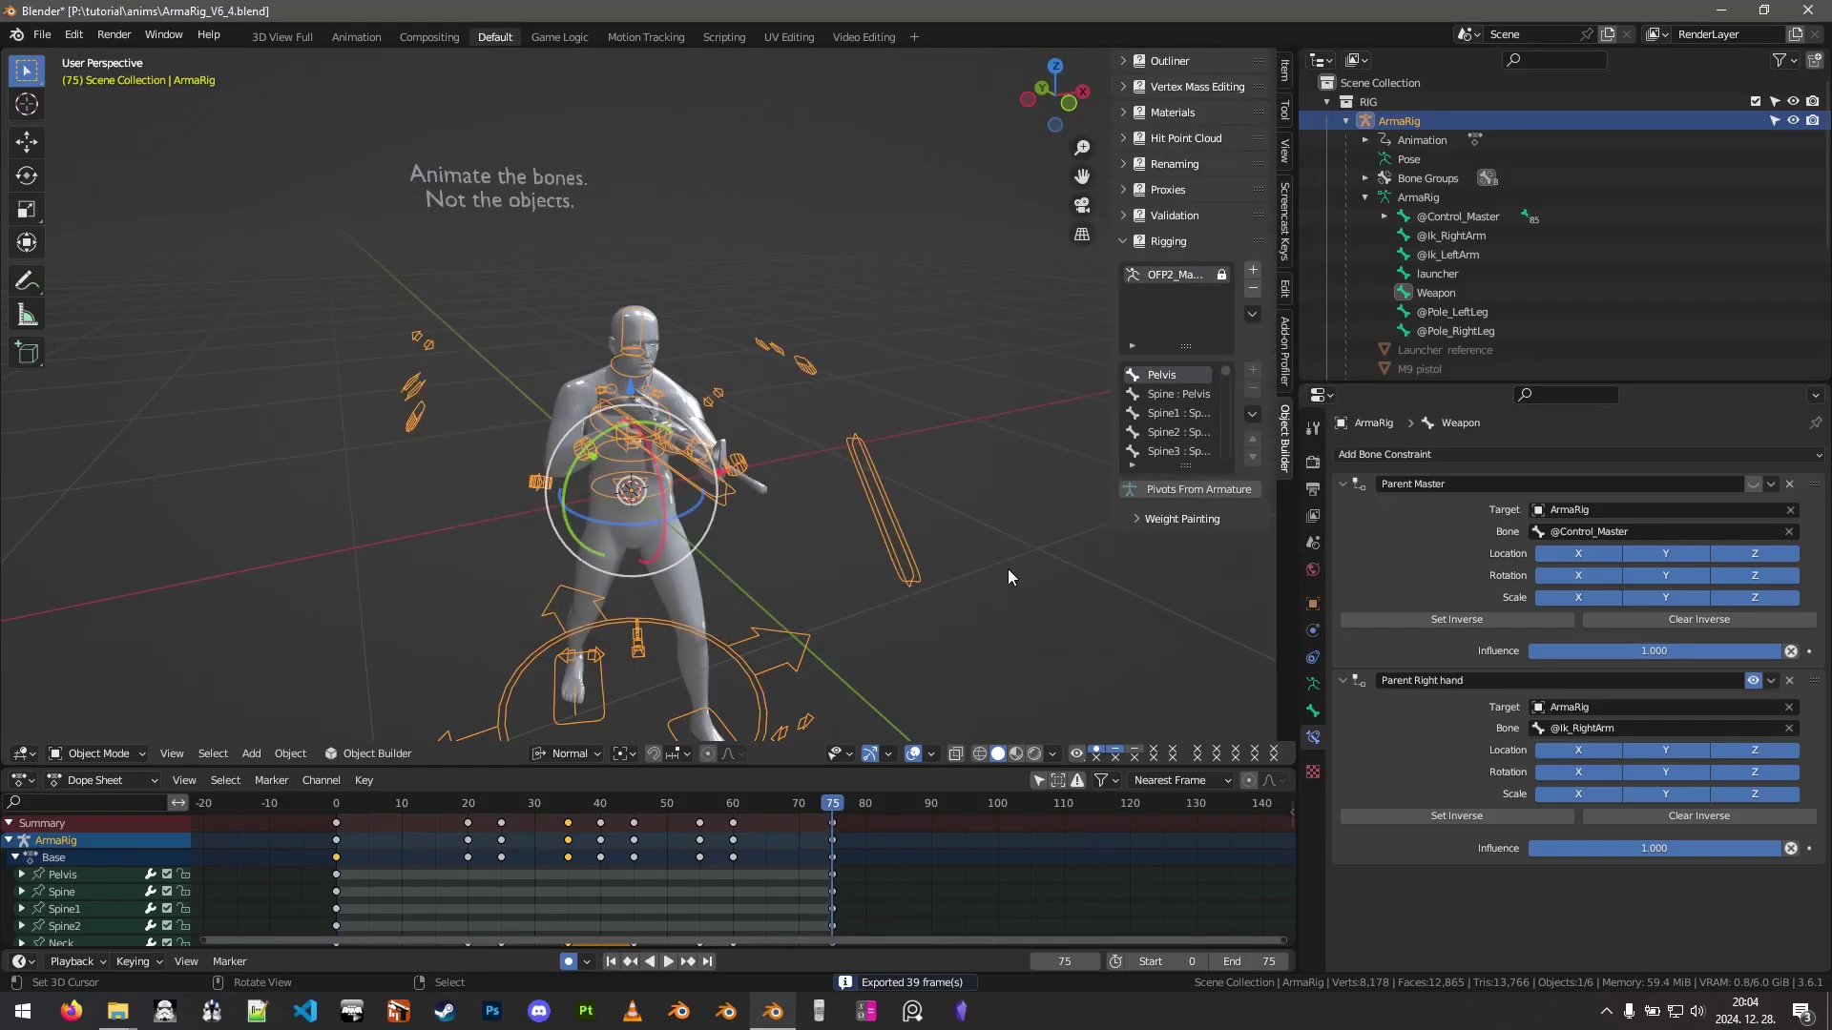
pyautogui.click(42, 36)
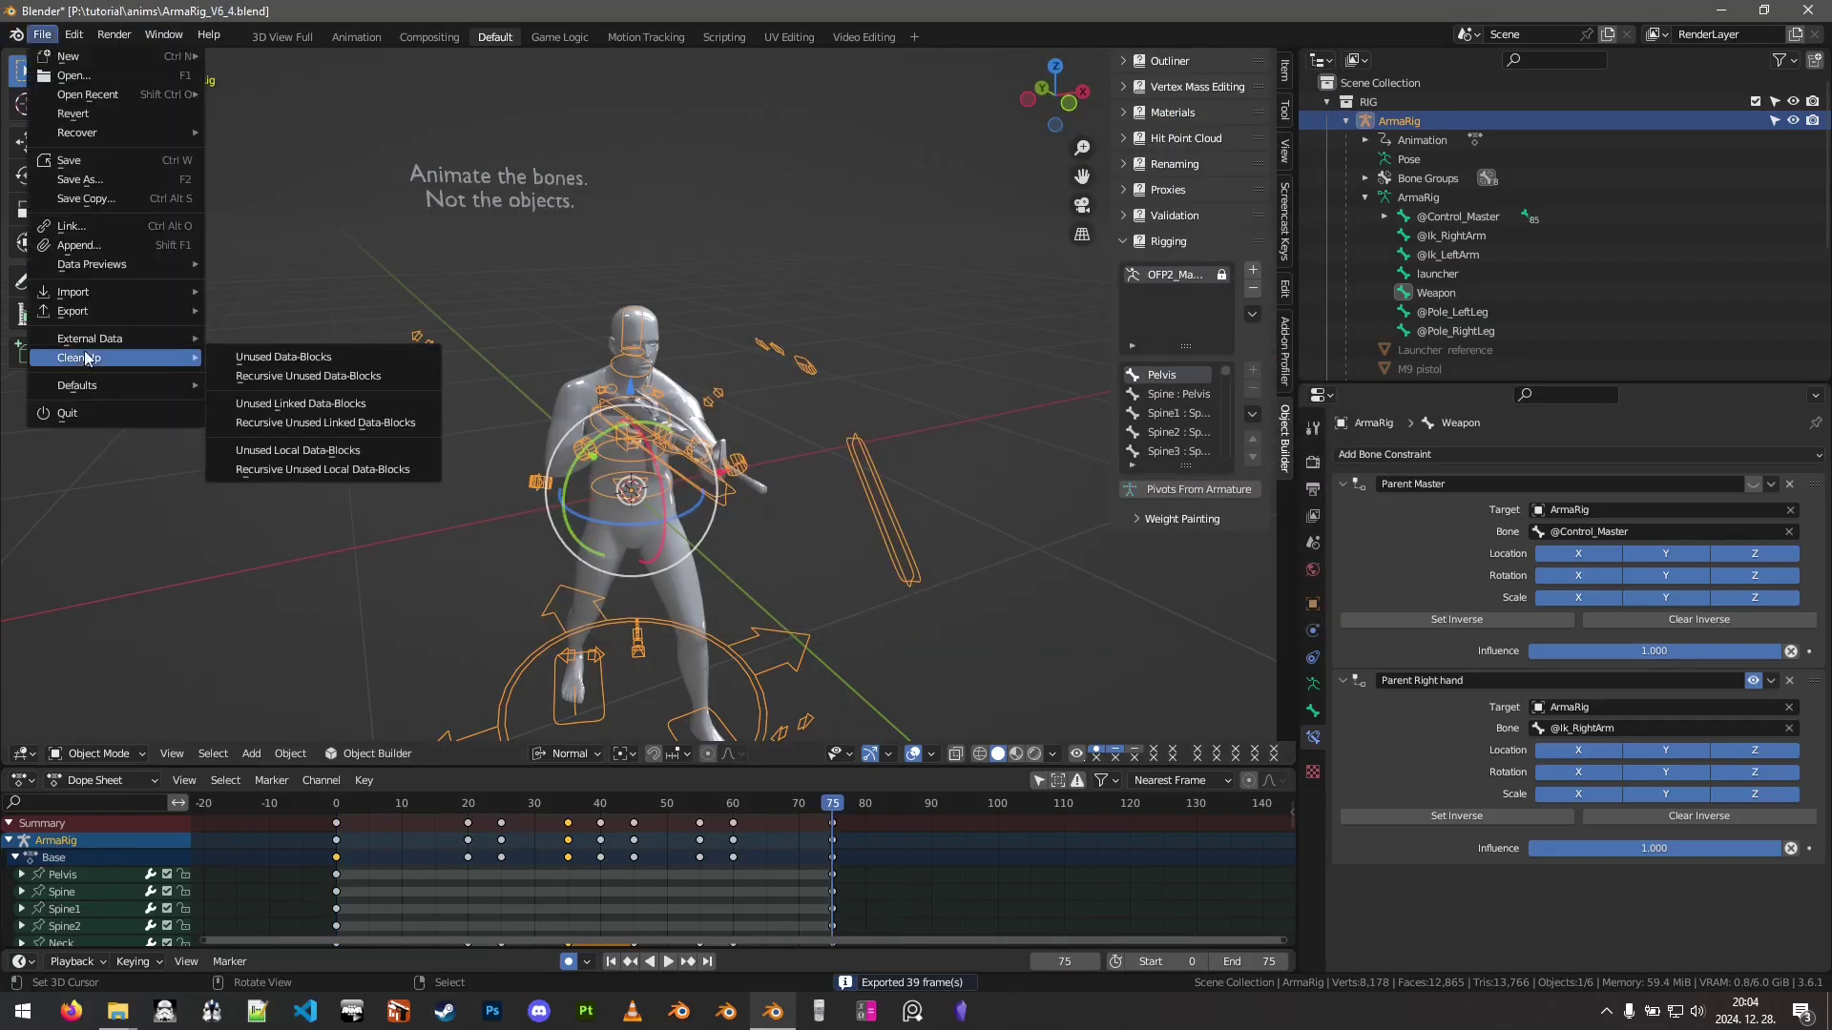
pyautogui.moveTo(92, 313)
pyautogui.click(293, 653)
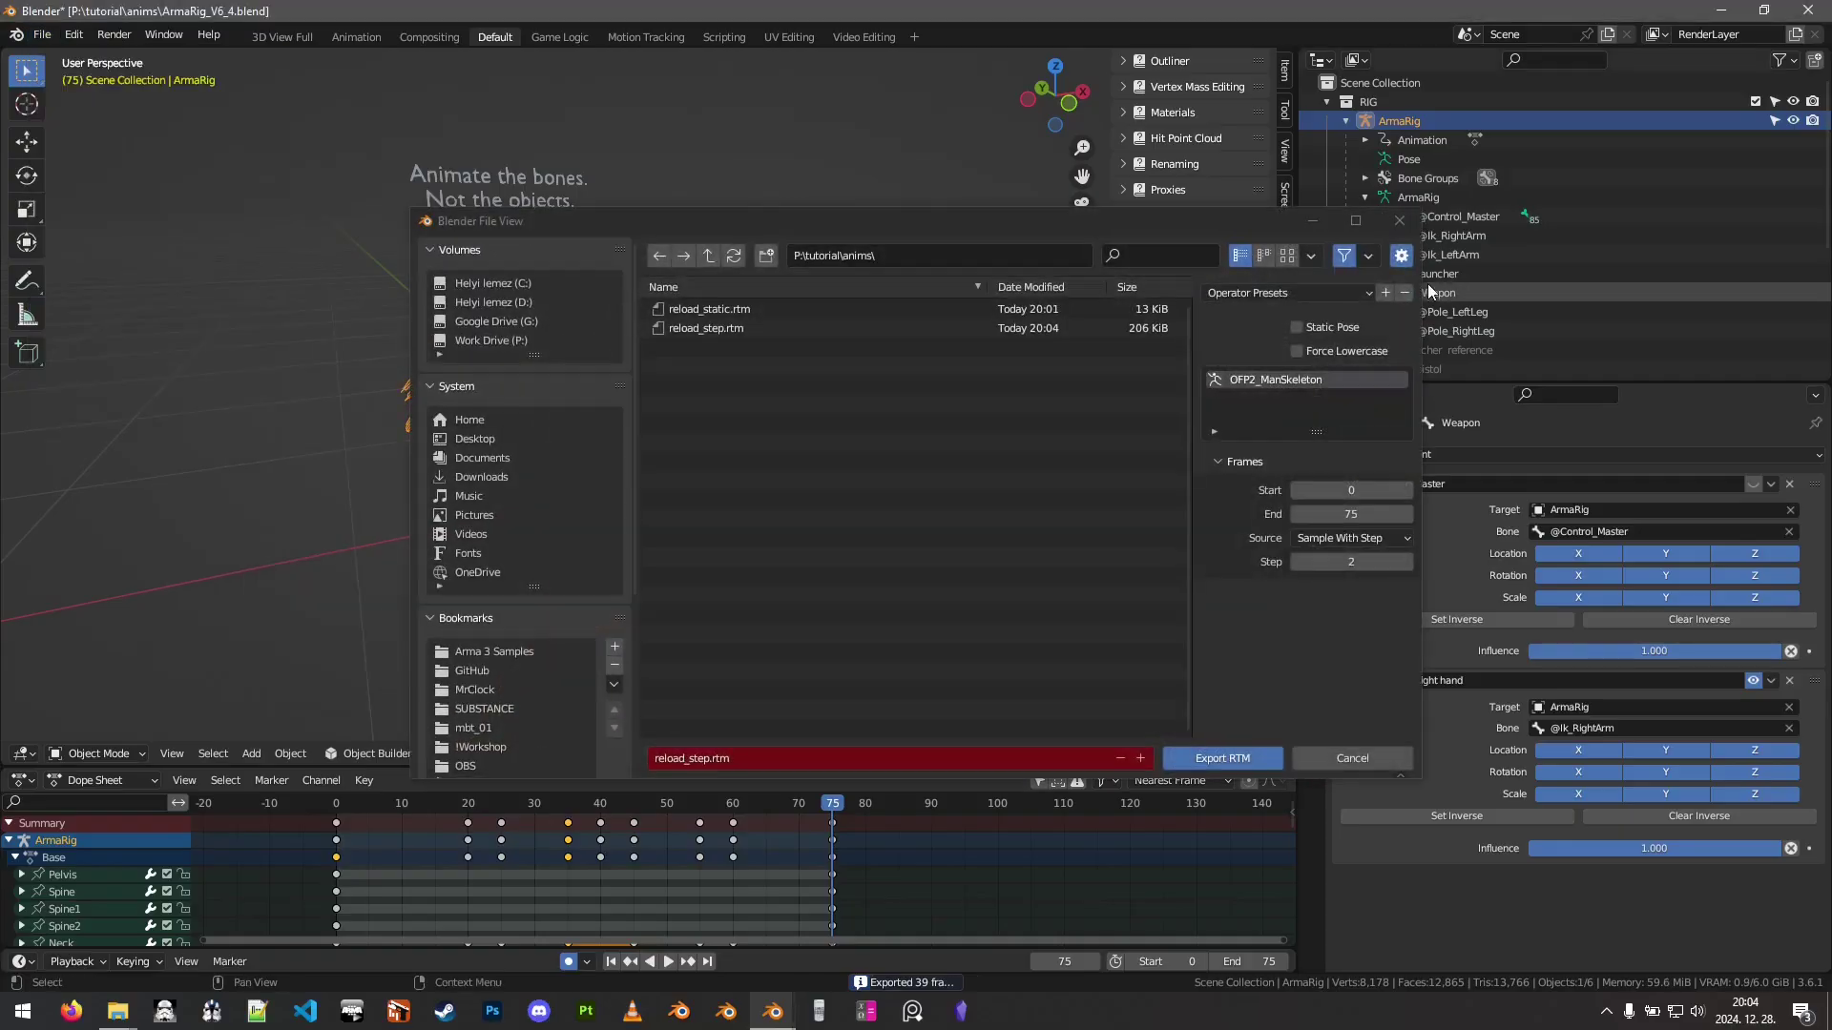
# - Sample 20 frames by count and export the animation as reload_count.rtm
pyautogui.click(1351, 538)
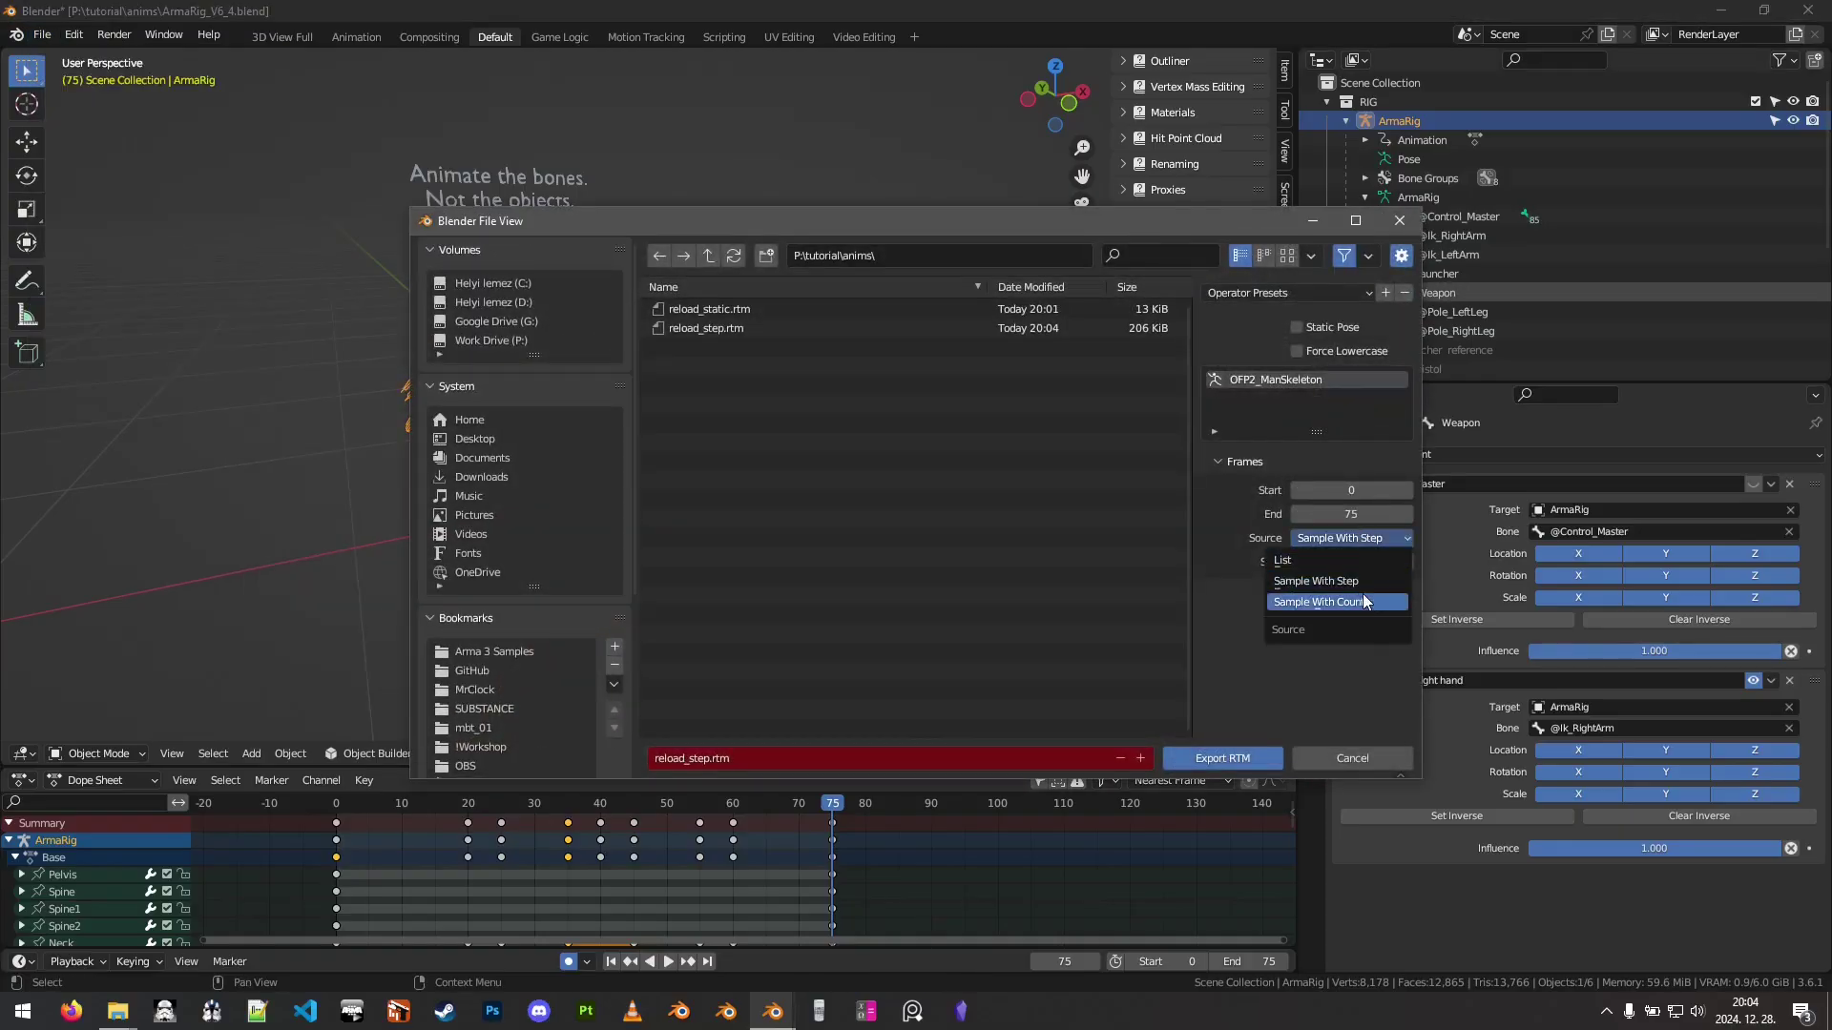
pyautogui.click(1323, 604)
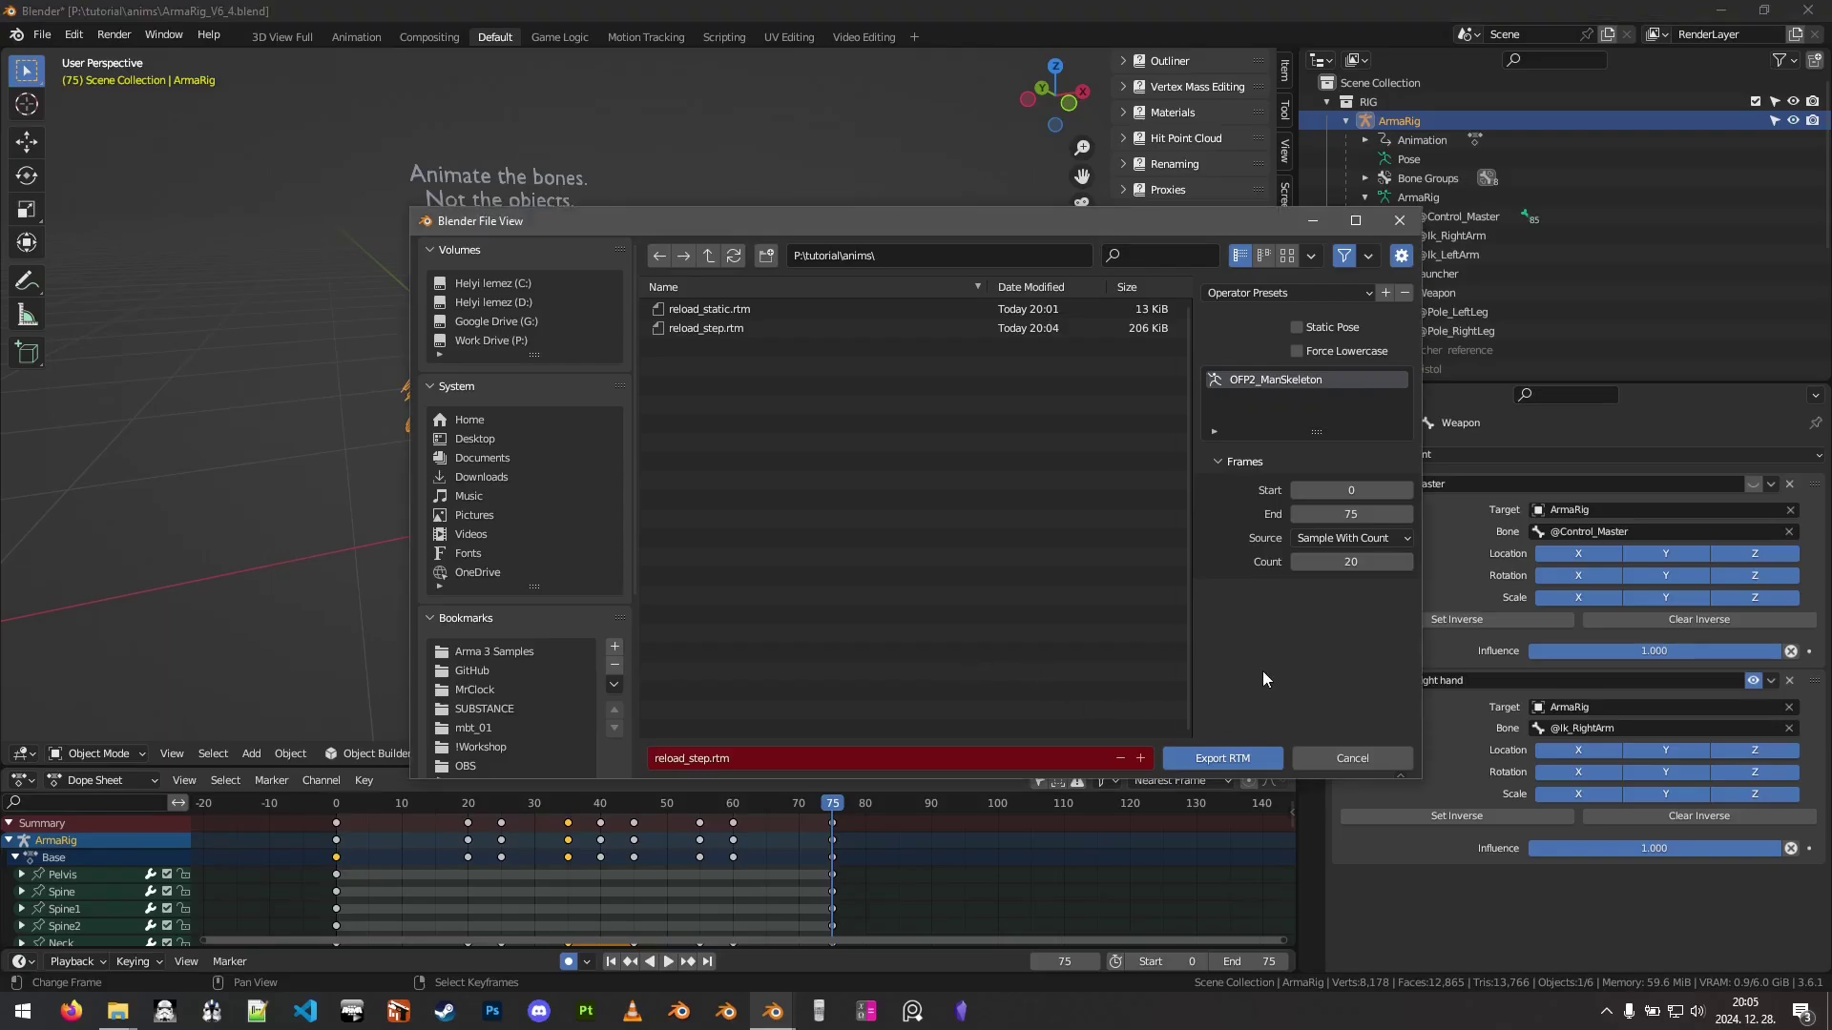
pyautogui.click(714, 756)
pyautogui.press('BackSpace')
pyautogui.press('BackSpace')
pyautogui.press('BackSpace')
pyautogui.press('BackSpace')
pyautogui.write('count')
pyautogui.click(1085, 589)
pyautogui.click(1238, 758)
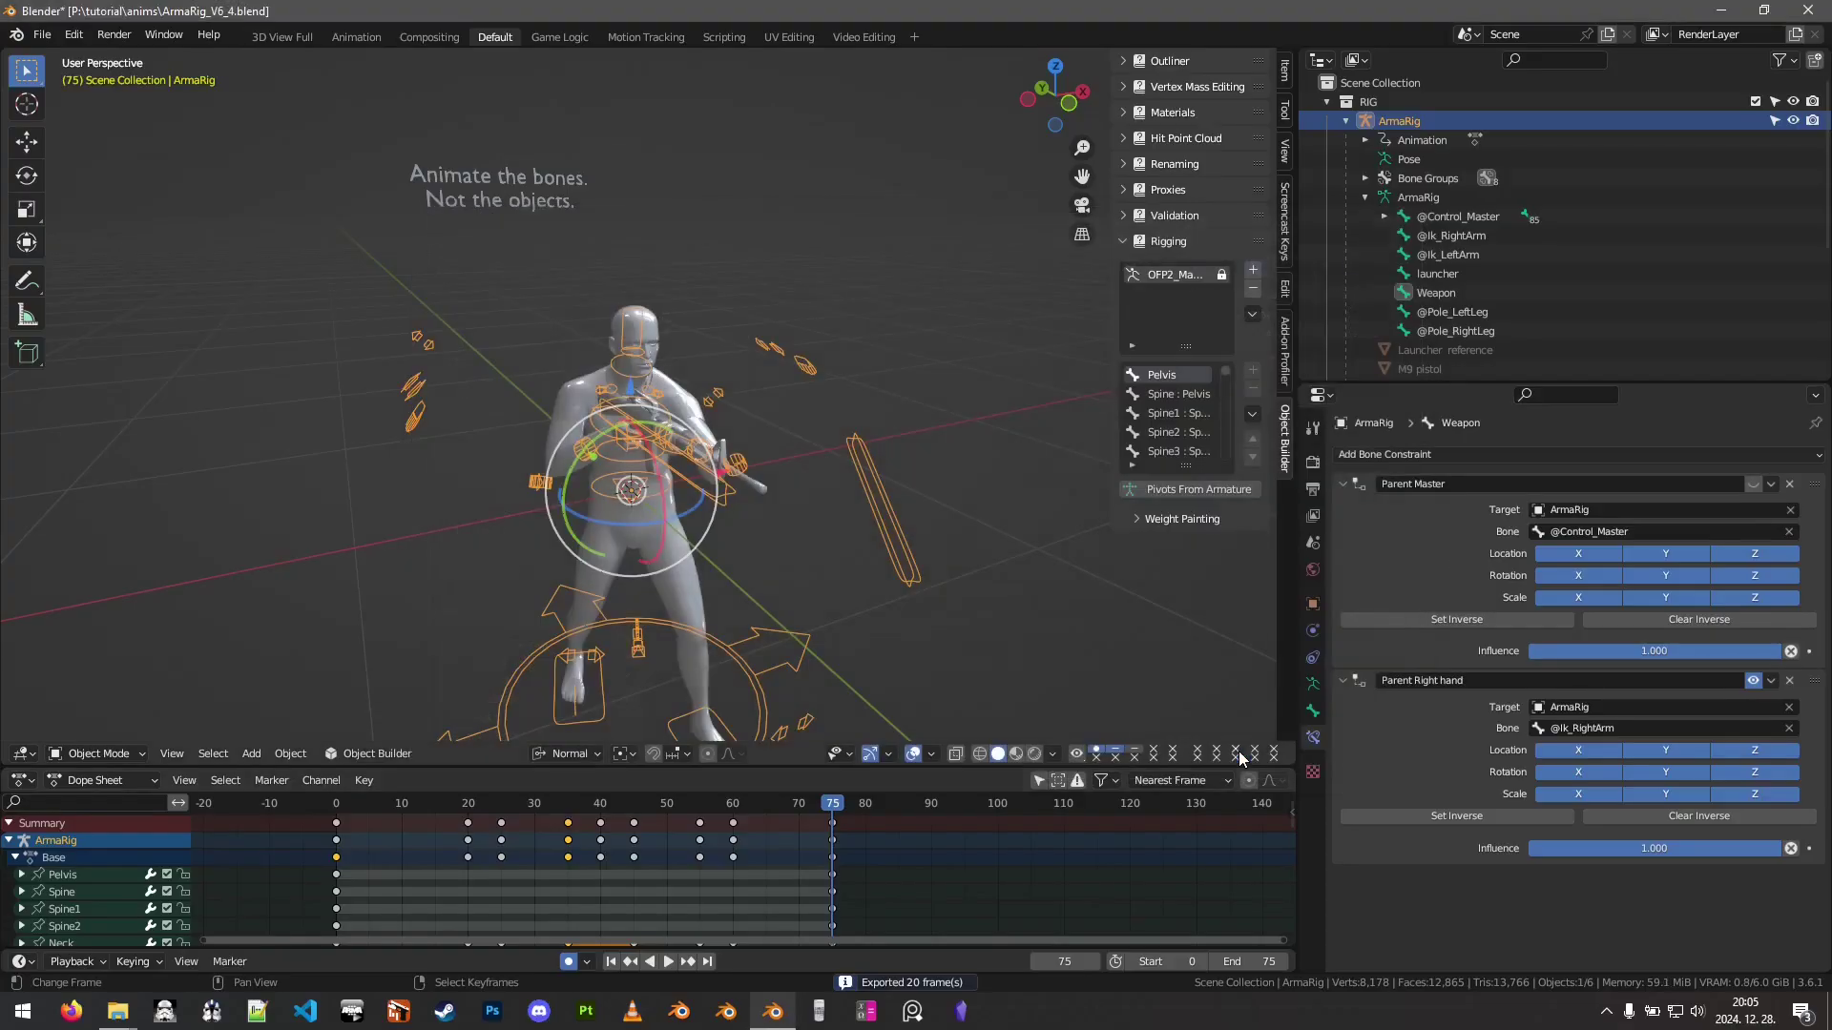
# - Enlarge the Dope Sheet, add marker F_75 at frame 75, and show the RTM Properties sidebar
pyautogui.click(42, 34)
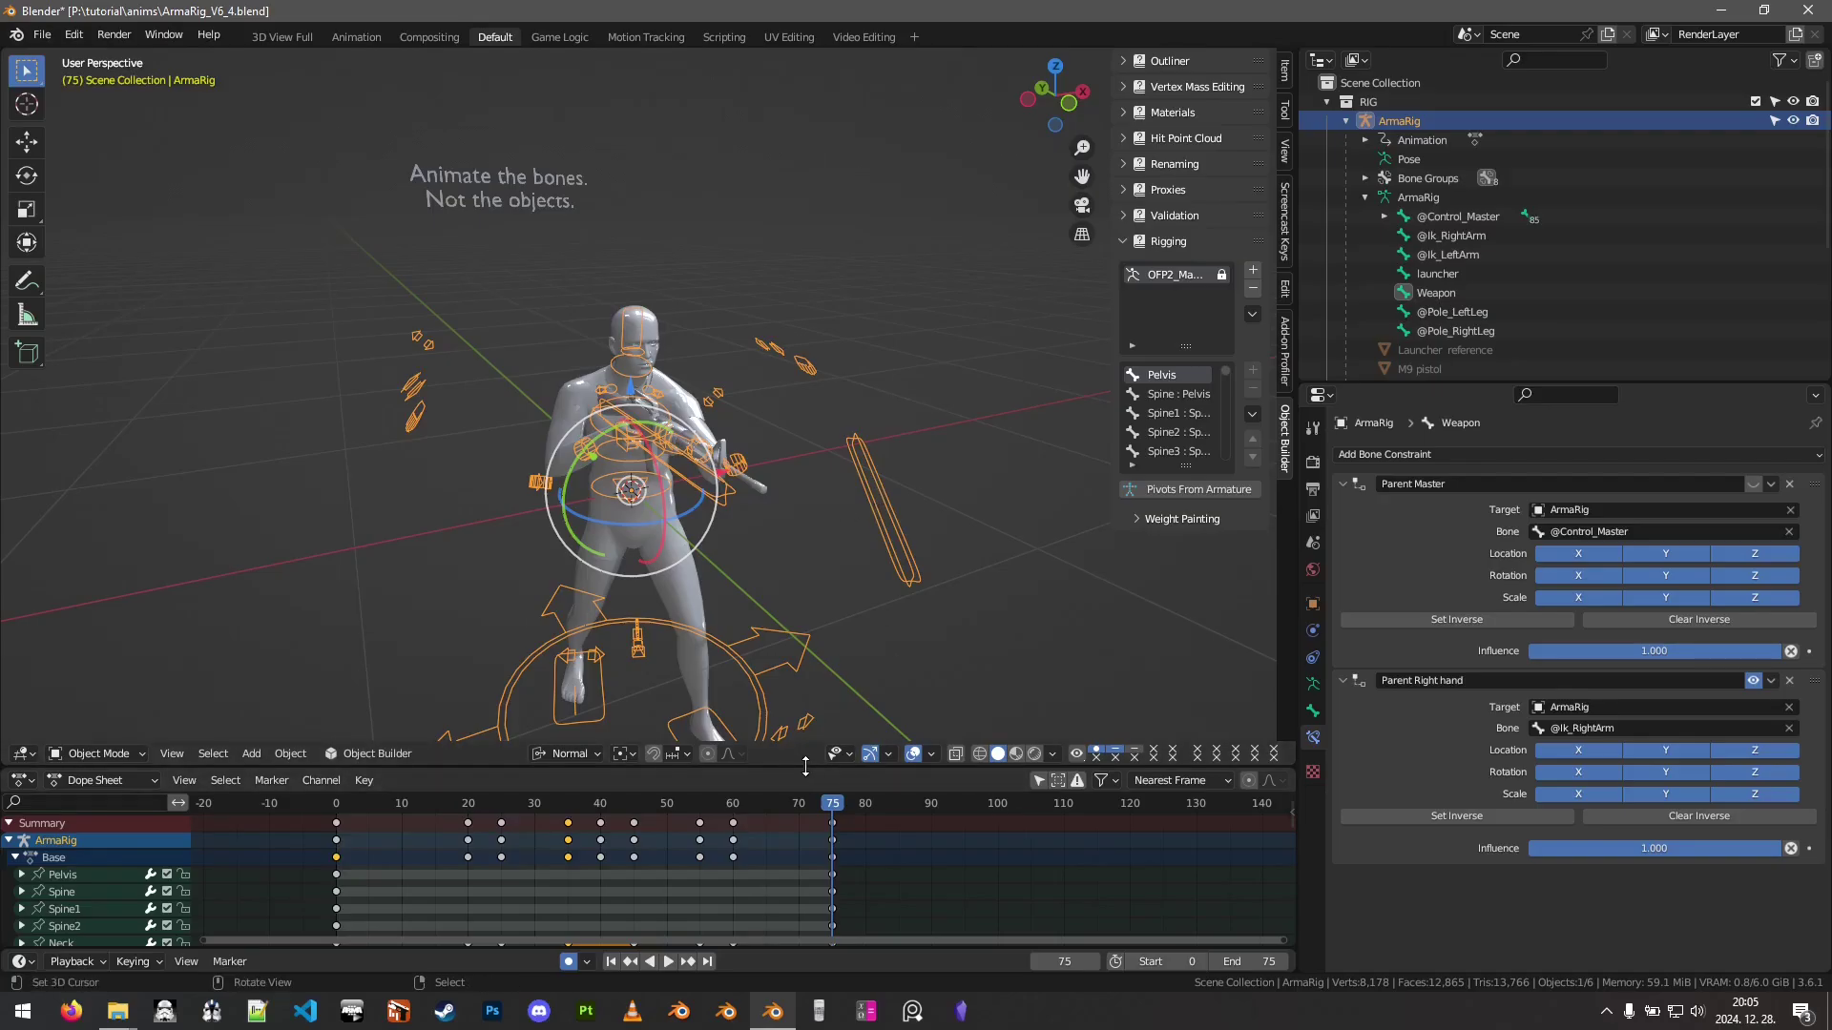
pyautogui.moveTo(806, 767); pyautogui.dragTo(806, 546)
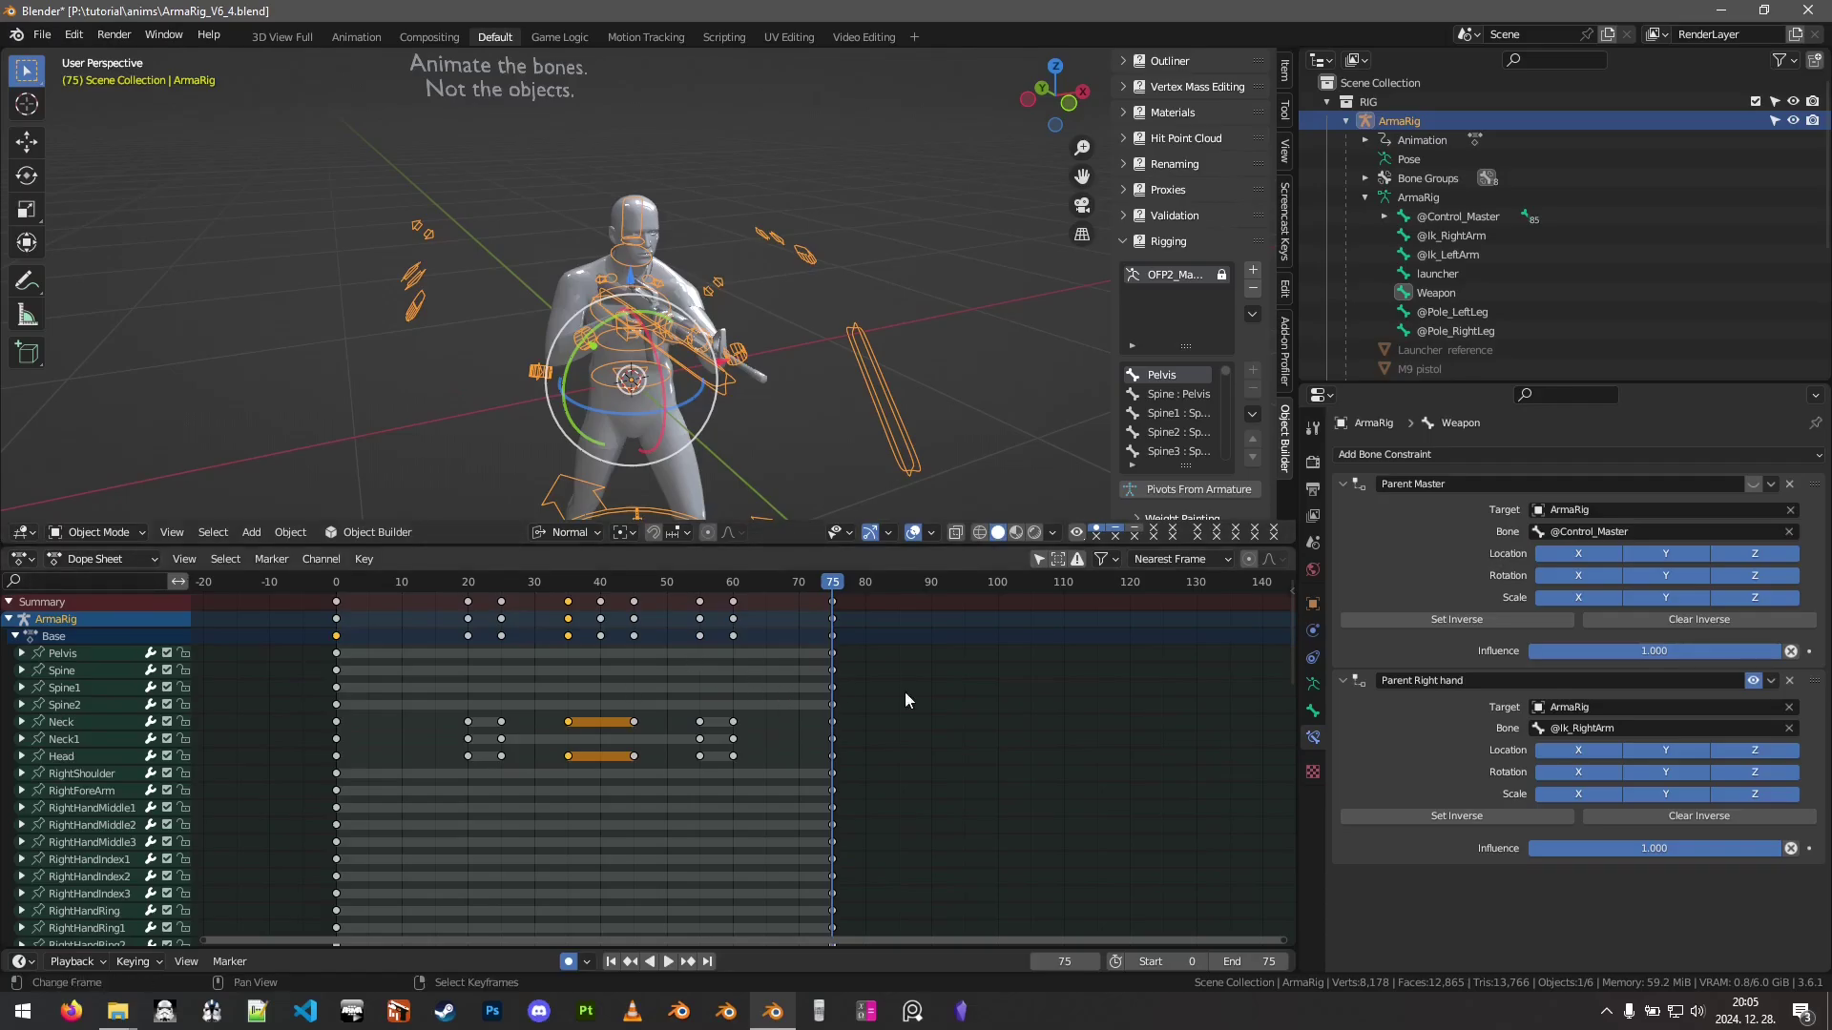
pyautogui.keyDown('ctrl'); pyautogui.scroll(-2, 977, 674); pyautogui.keyUp('ctrl')
pyautogui.press('m')
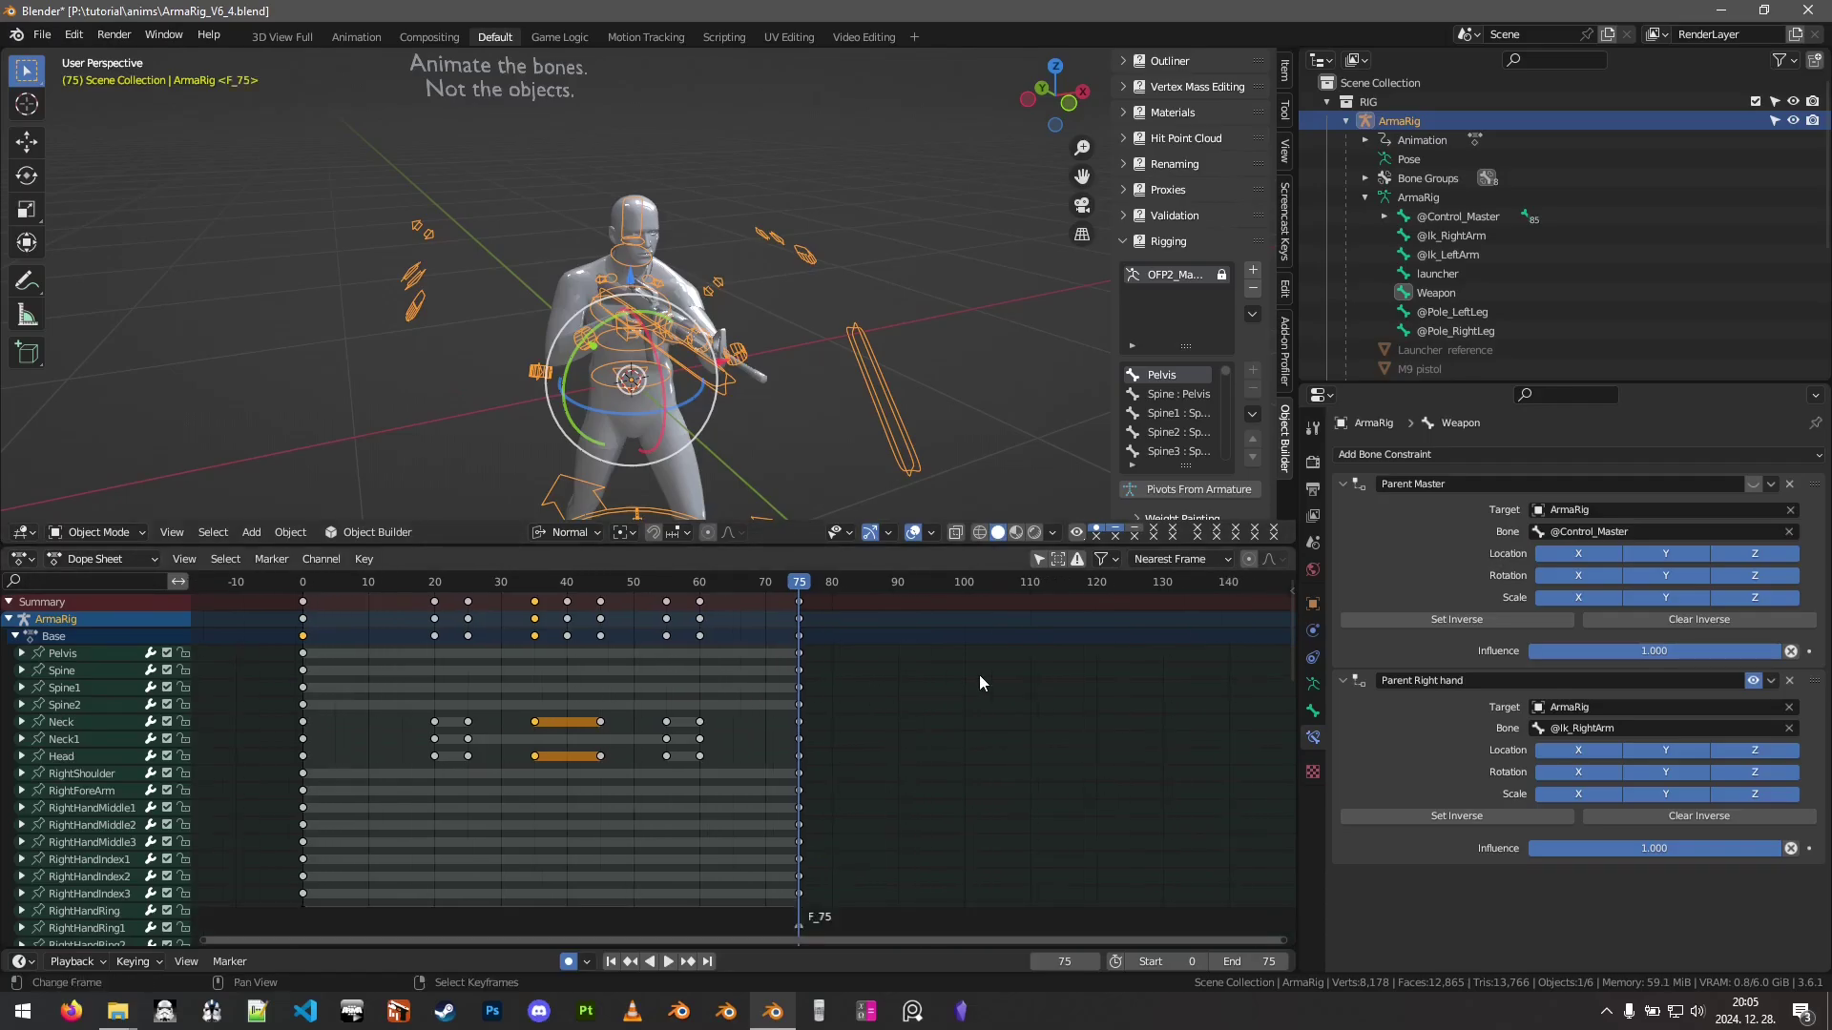
pyautogui.press('n')
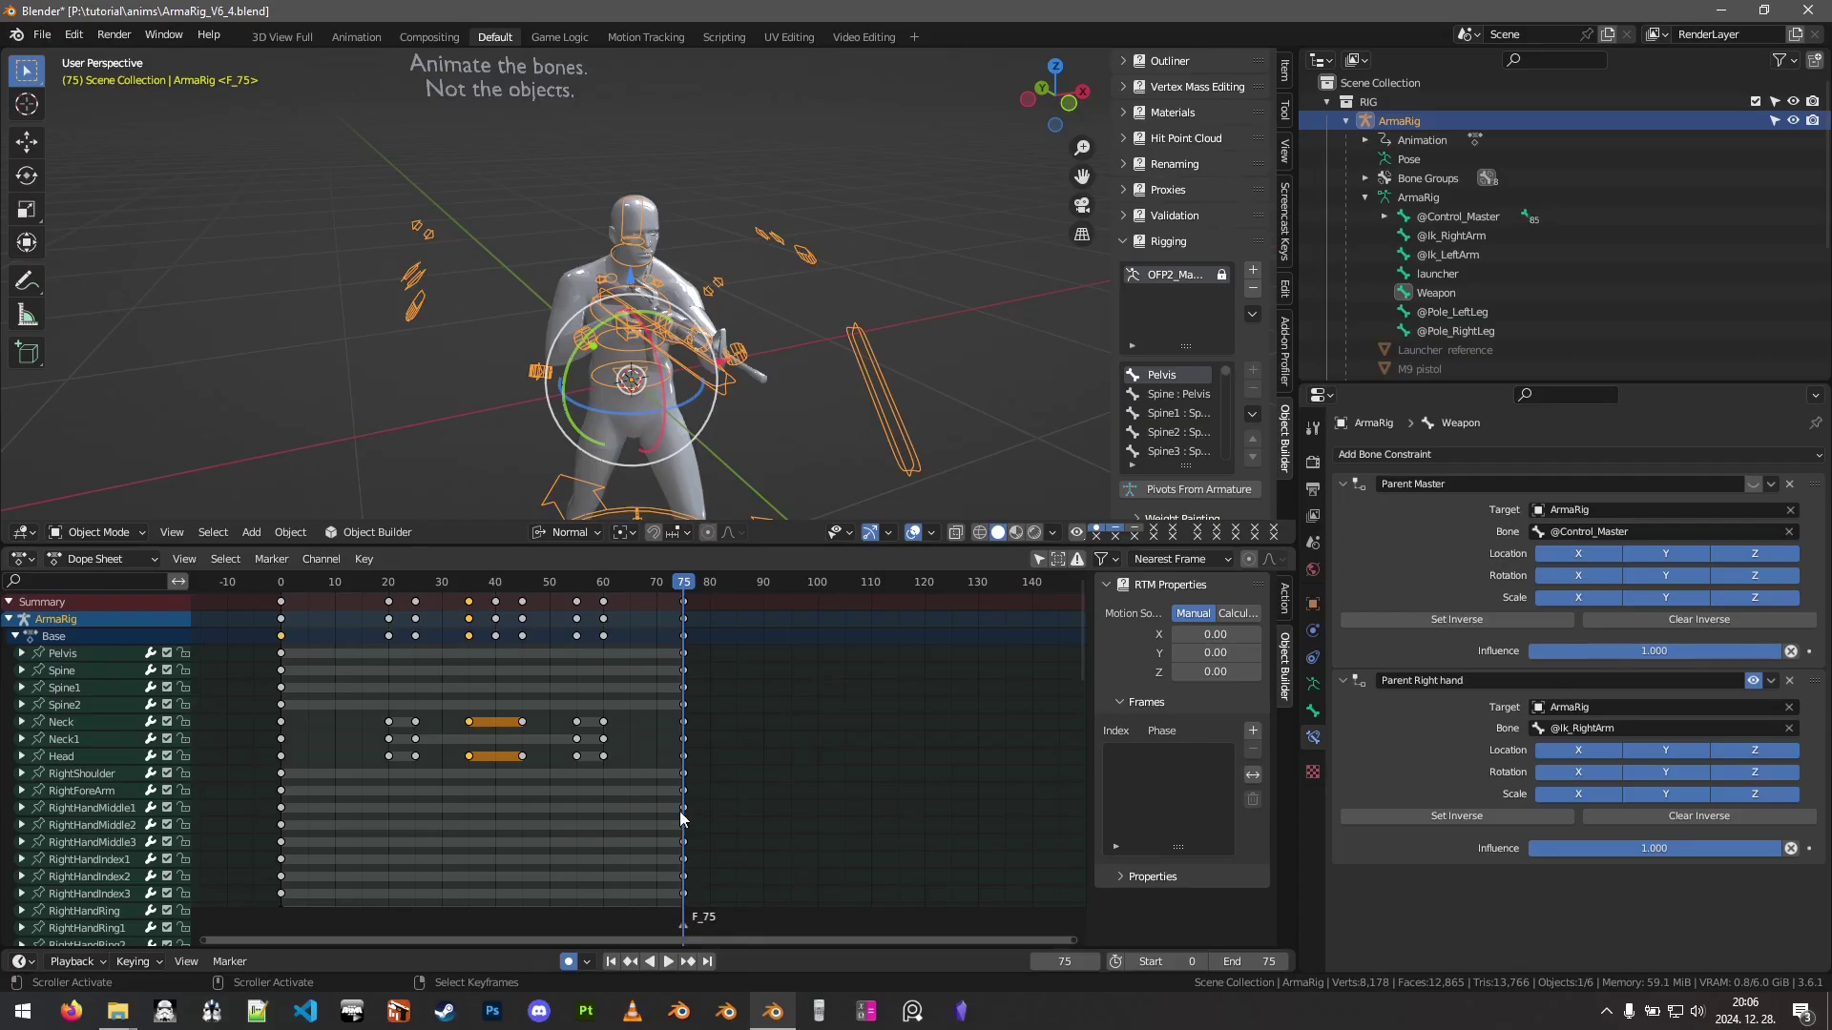
# - Scrub and briefly play the reload animation from frame 0 to review it
pyautogui.moveTo(670, 675); pyautogui.dragTo(496, 689)
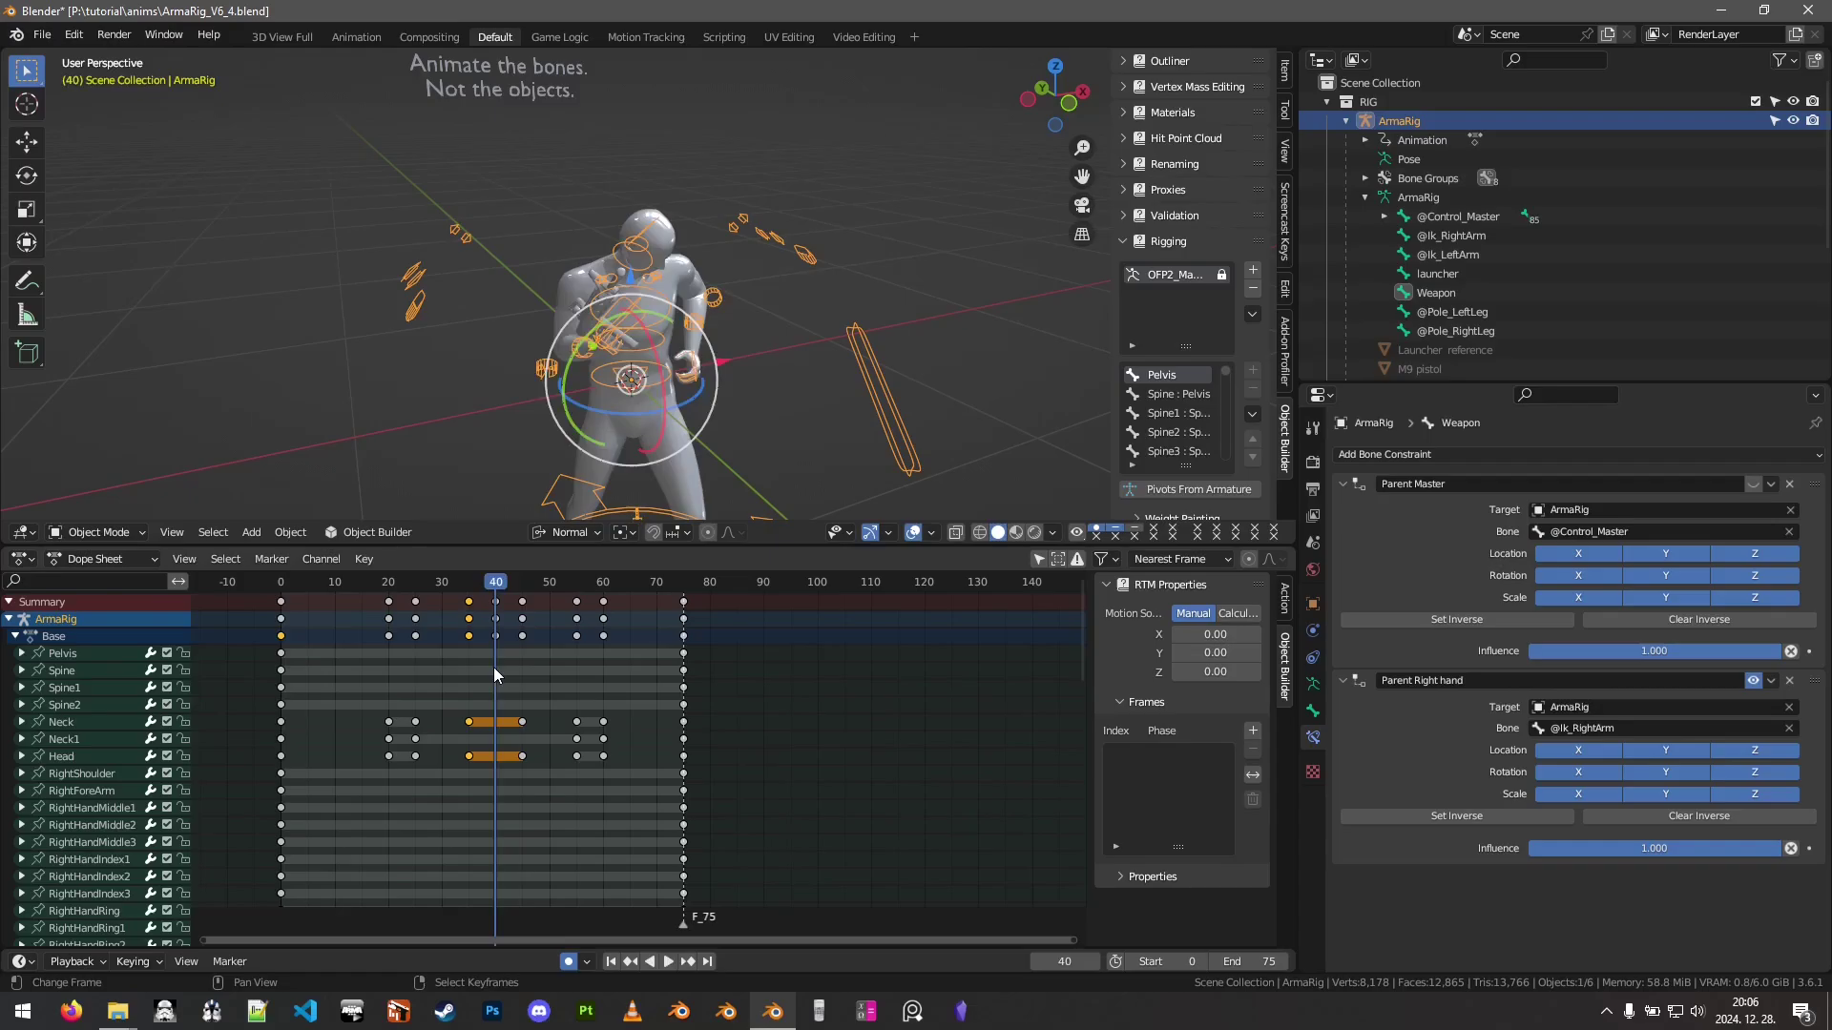
pyautogui.hotkey('shift', 'Left')
pyautogui.press('space')
pyautogui.press('space')
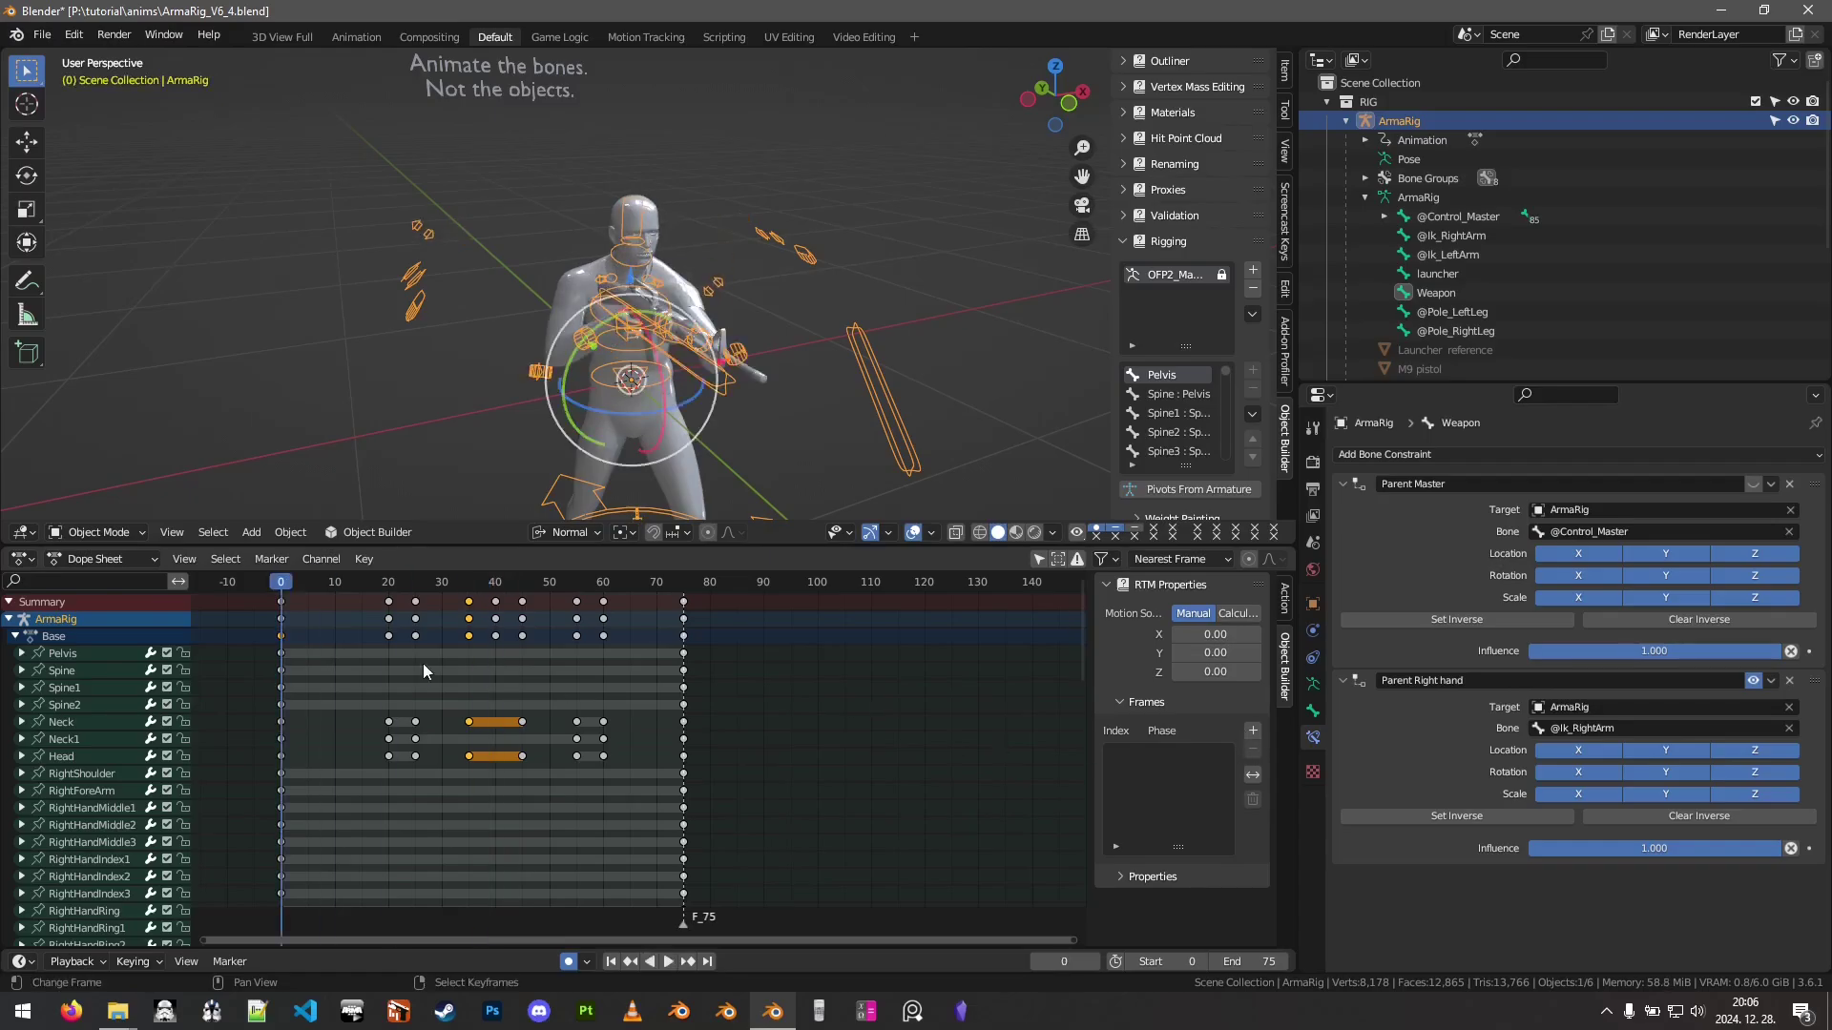
pyautogui.press('space')
pyautogui.press('Escape')
pyautogui.press('space')
pyautogui.press('Escape')
# - Add keyframes 0, 20, 25, 35 and 40 to the RTM Frames list
pyautogui.click(1253, 731)
pyautogui.press('Up')
pyautogui.click(1253, 731)
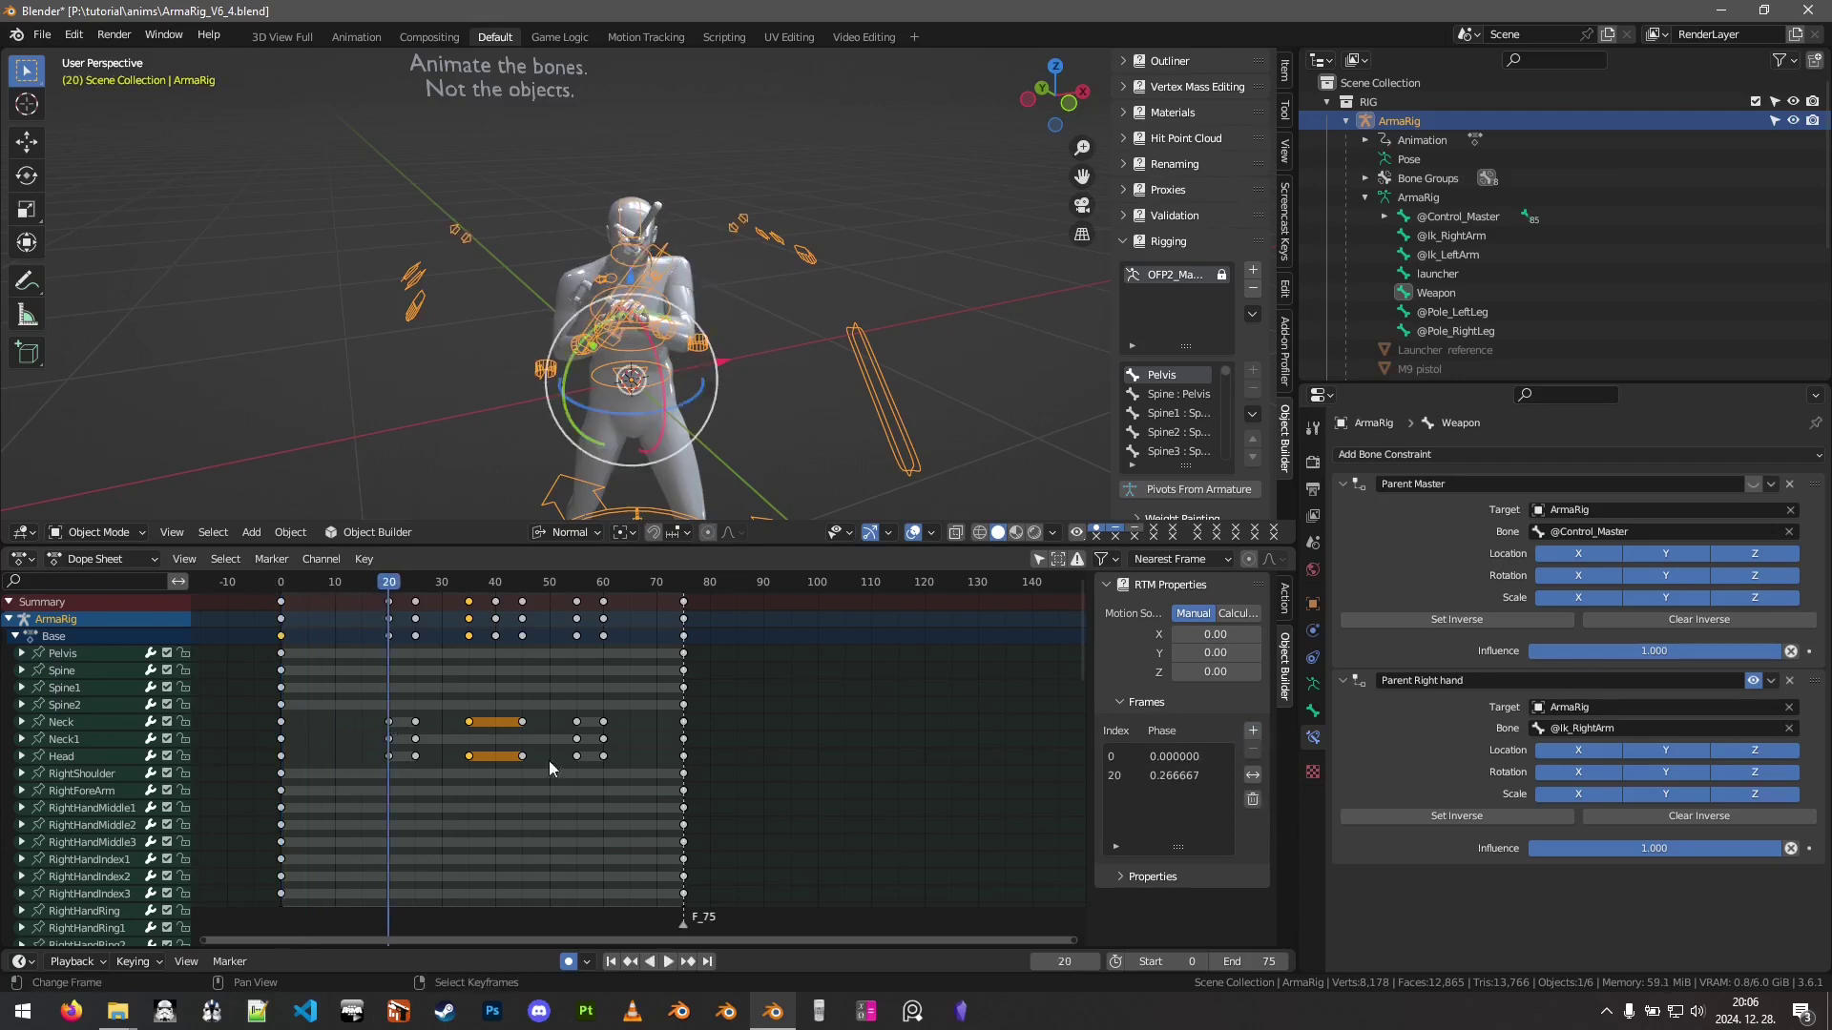
pyautogui.press('Up')
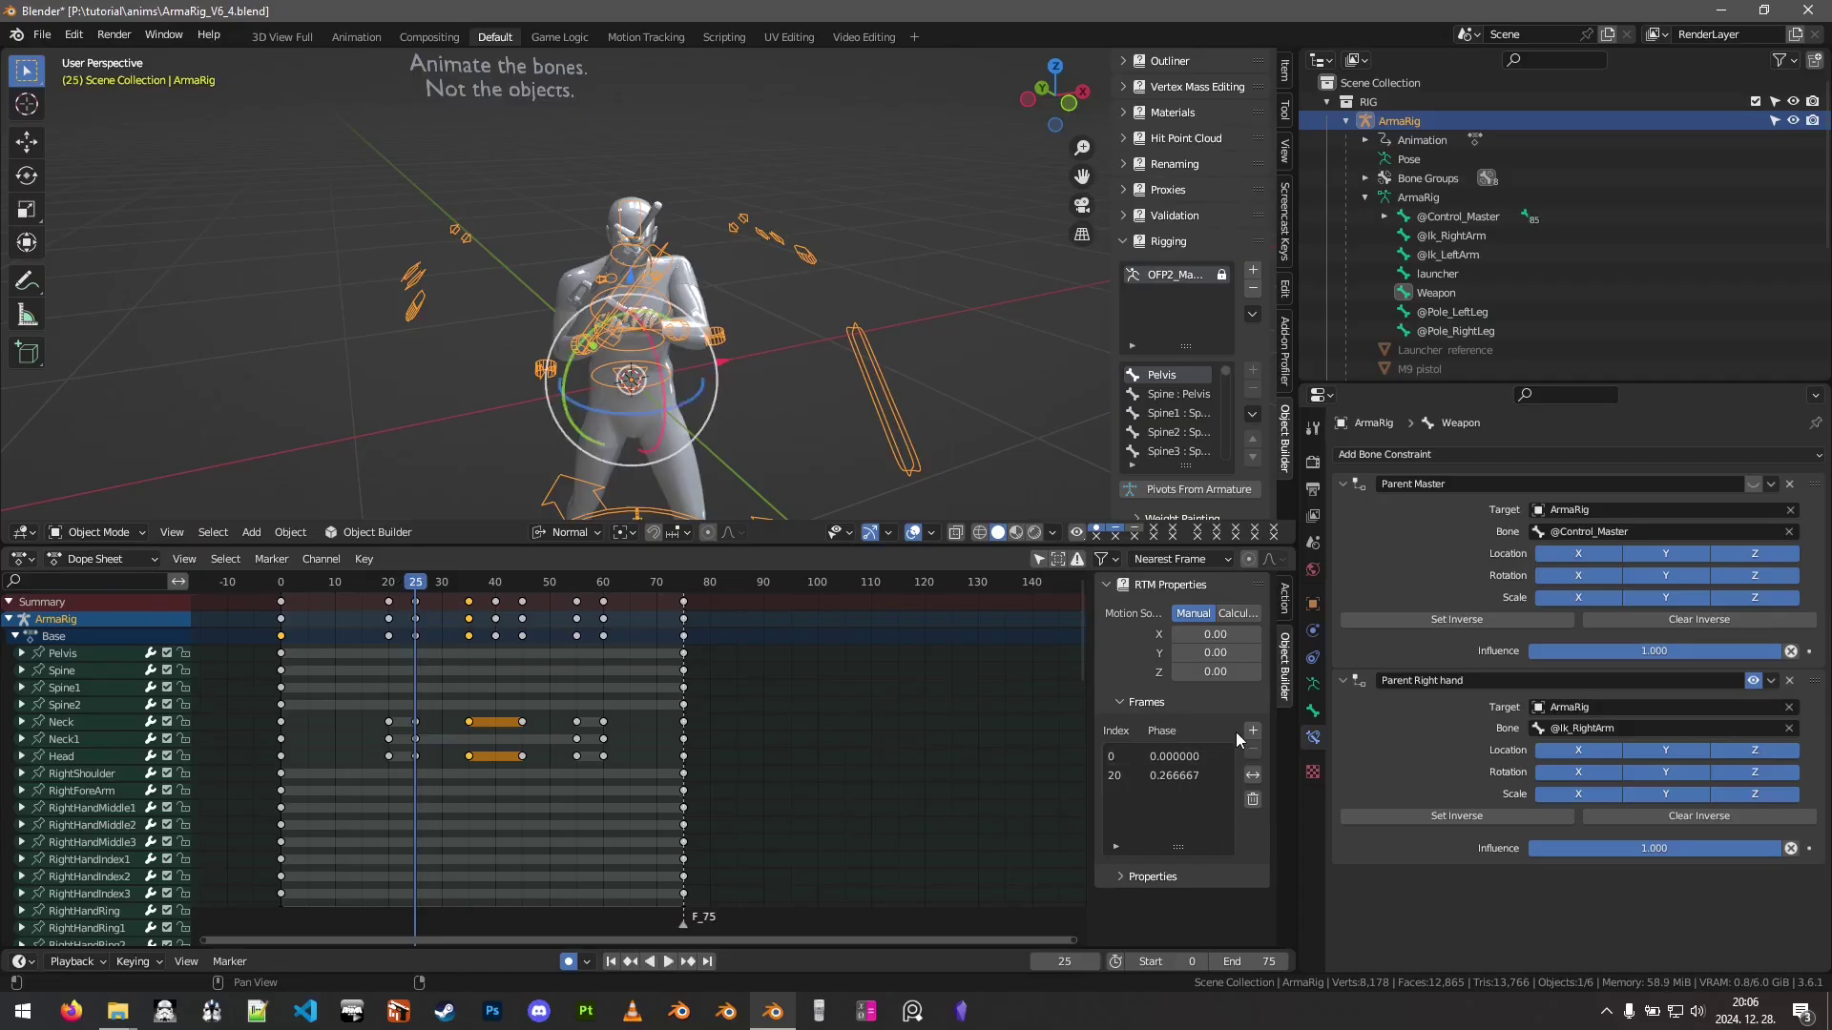
pyautogui.click(1253, 731)
pyautogui.press('Up')
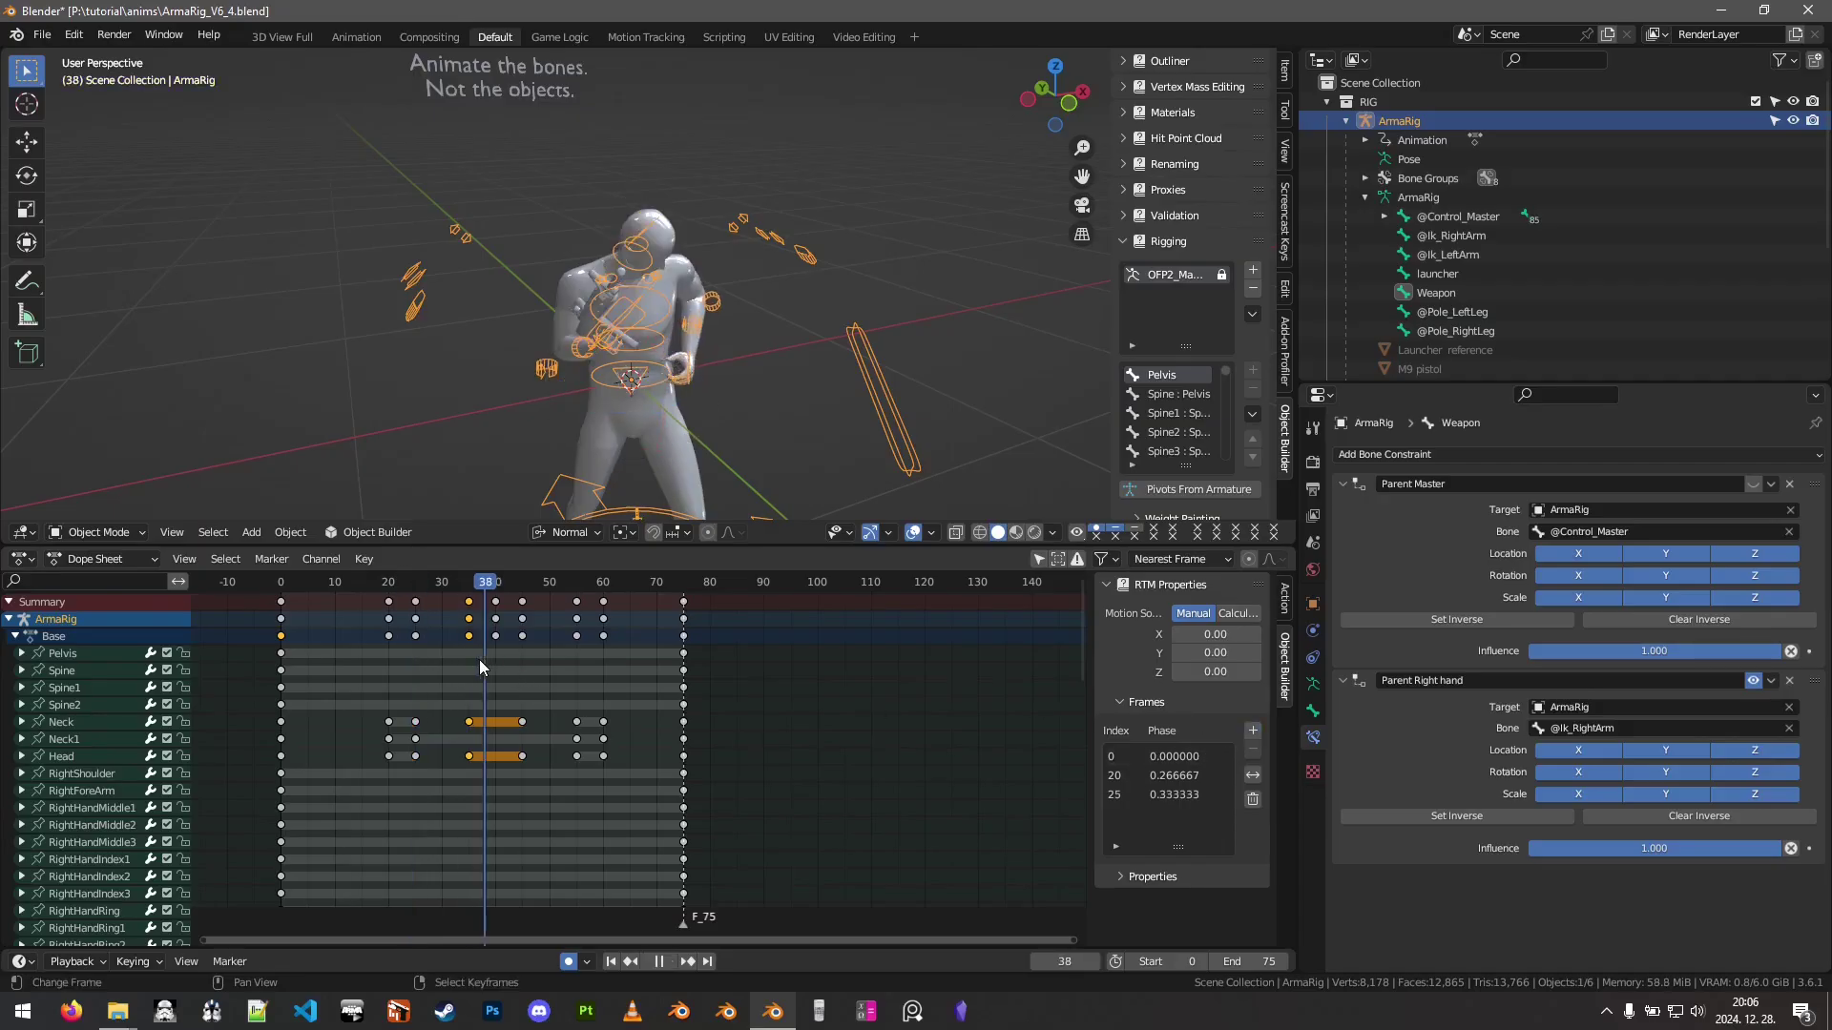
pyautogui.click(1253, 732)
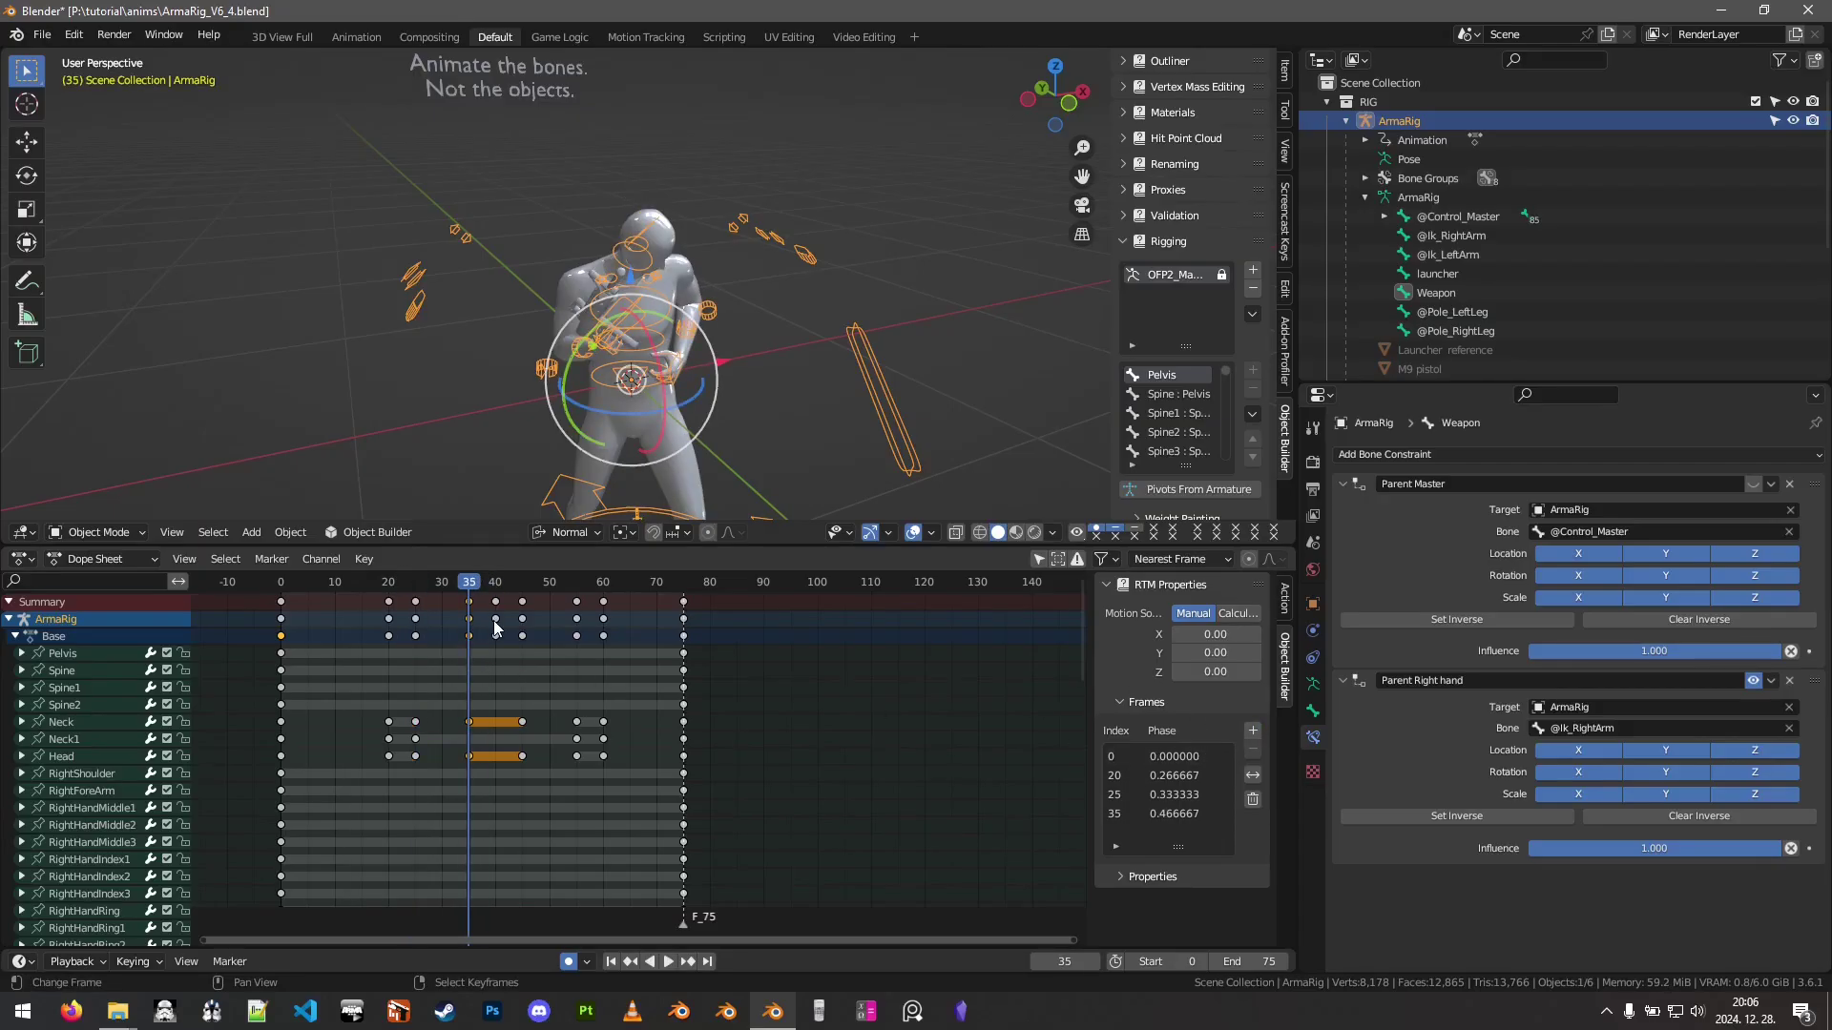
pyautogui.press('Up')
pyautogui.click(1252, 731)
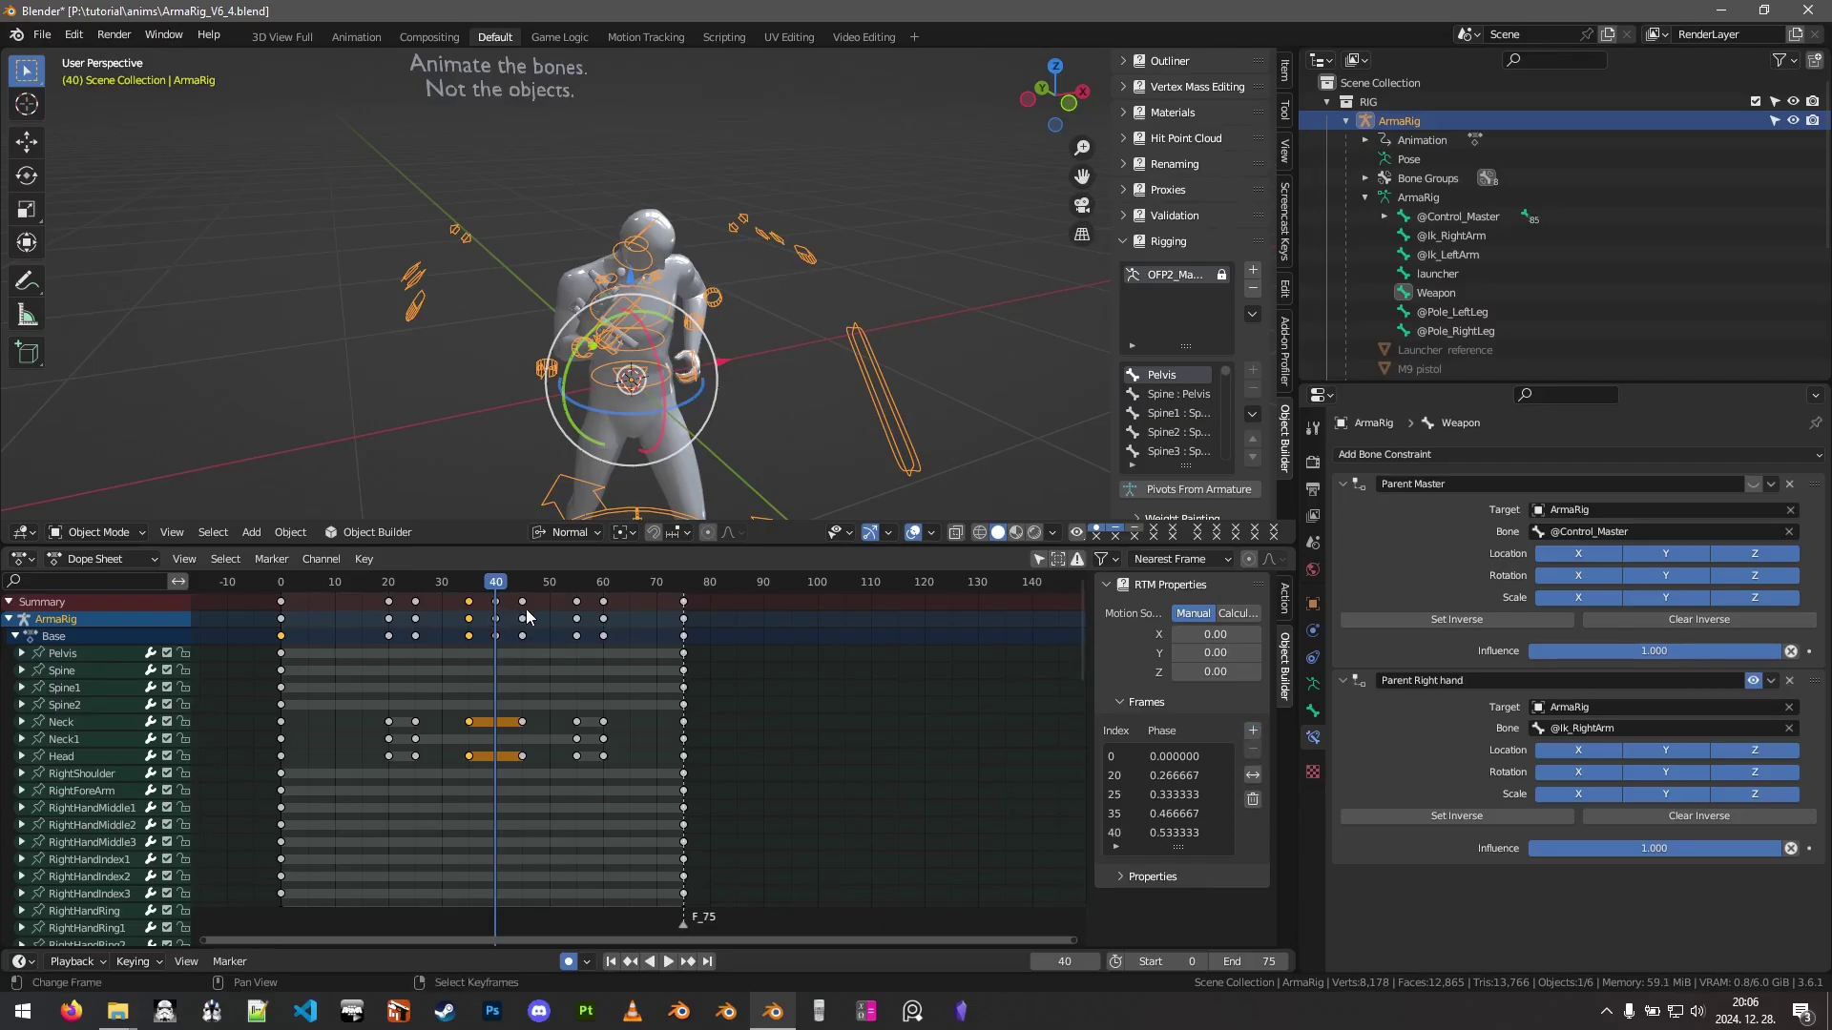
# - Move the current frame through keyframes 45, 55 and 60 to the final frame 75
pyautogui.click(523, 712)
pyautogui.click(519, 712)
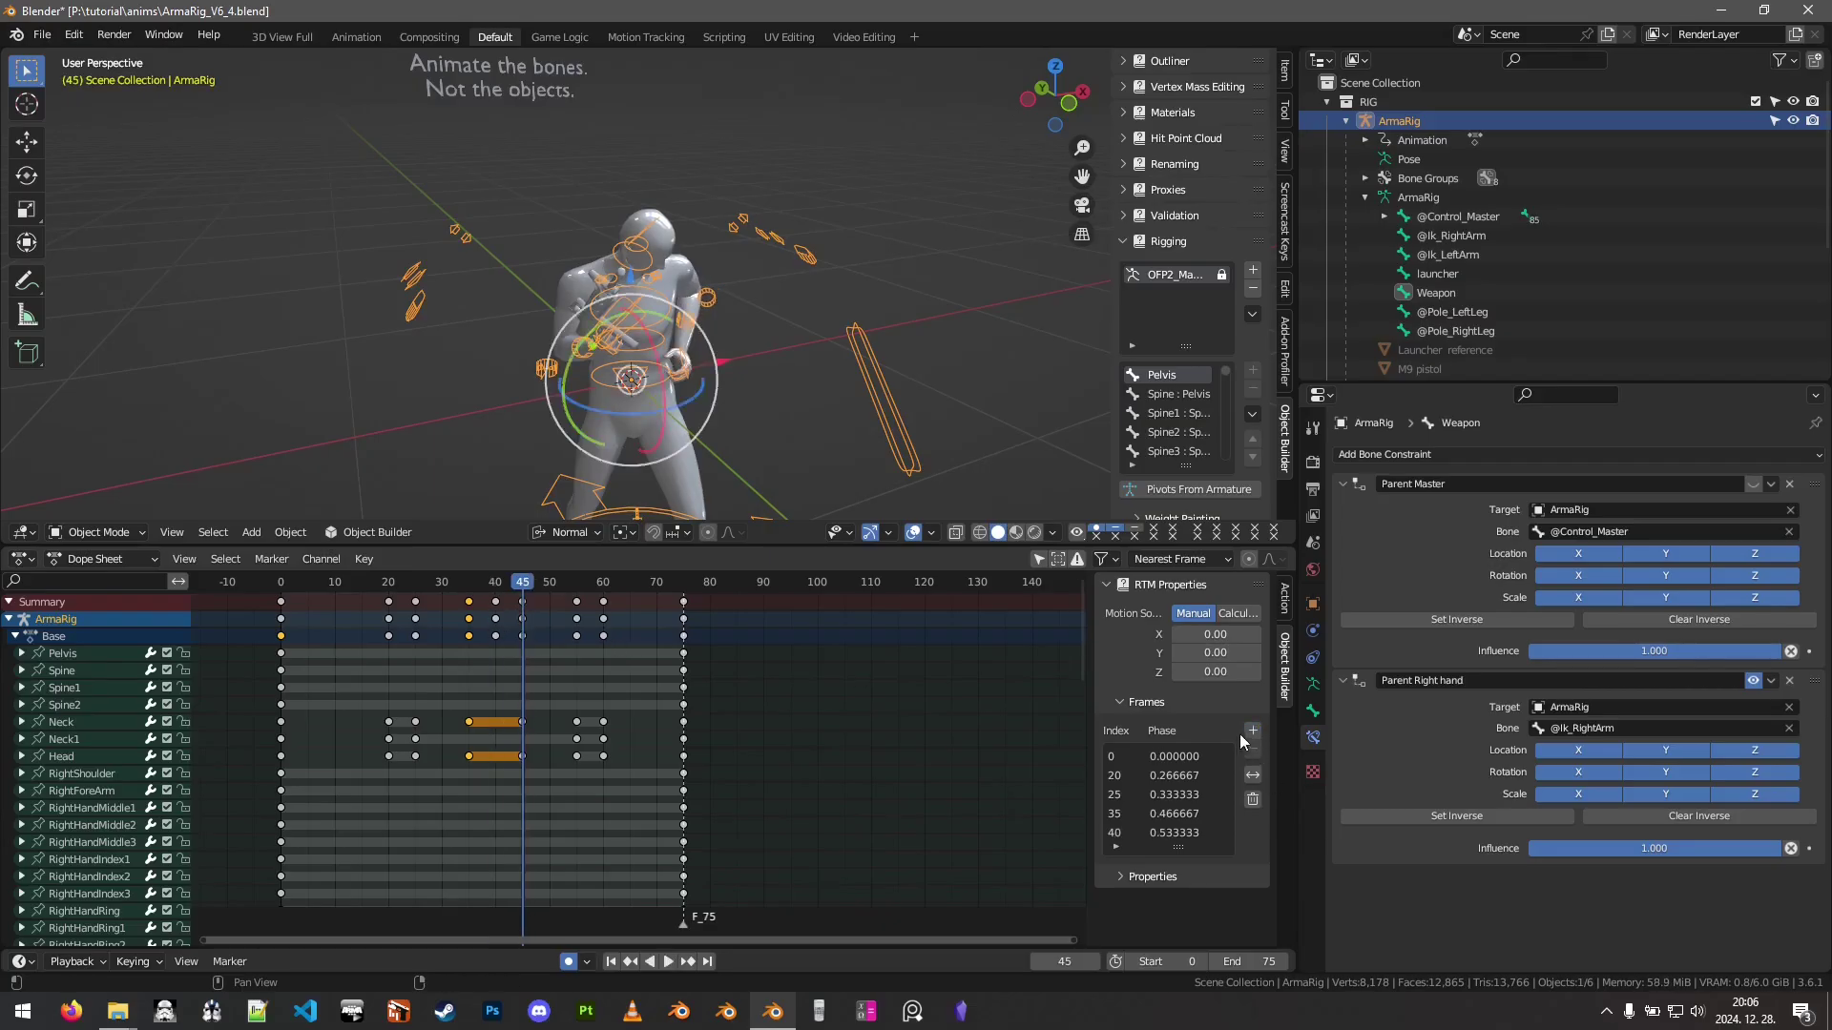
pyautogui.press('Up')
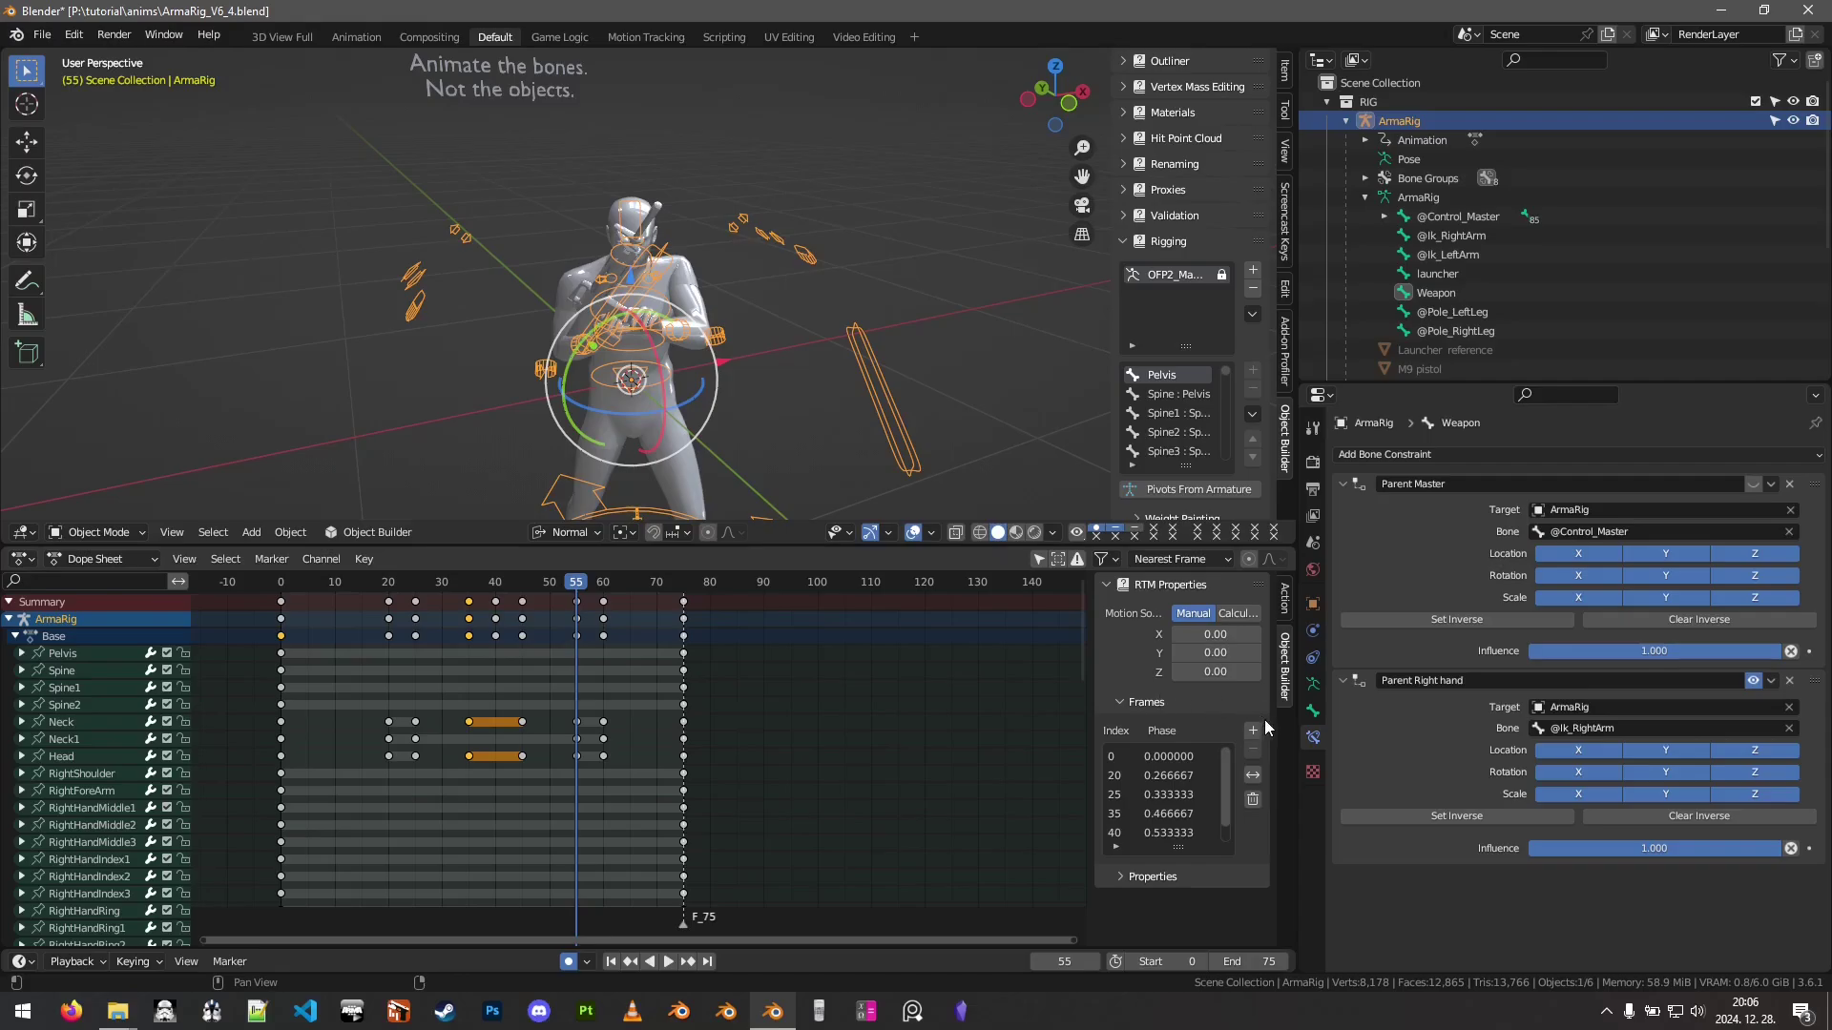
pyautogui.click(601, 633)
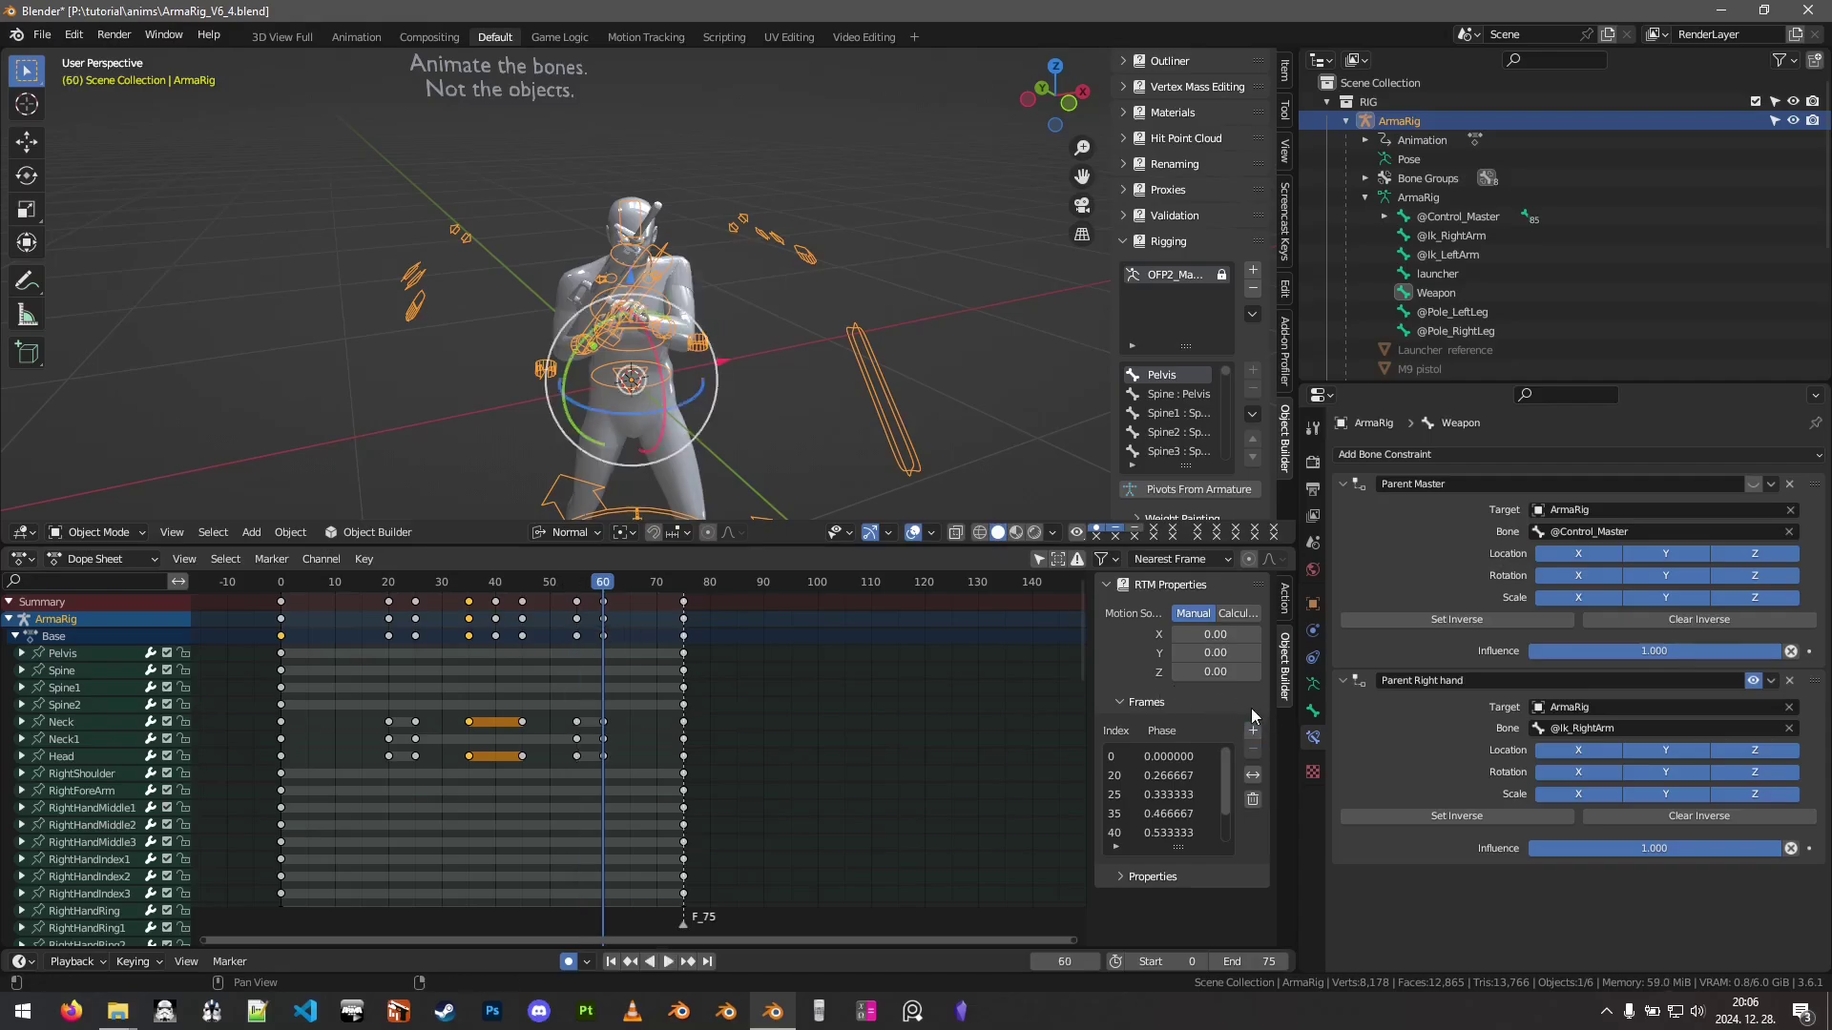
pyautogui.moveTo(650, 651); pyautogui.dragTo(686, 660)
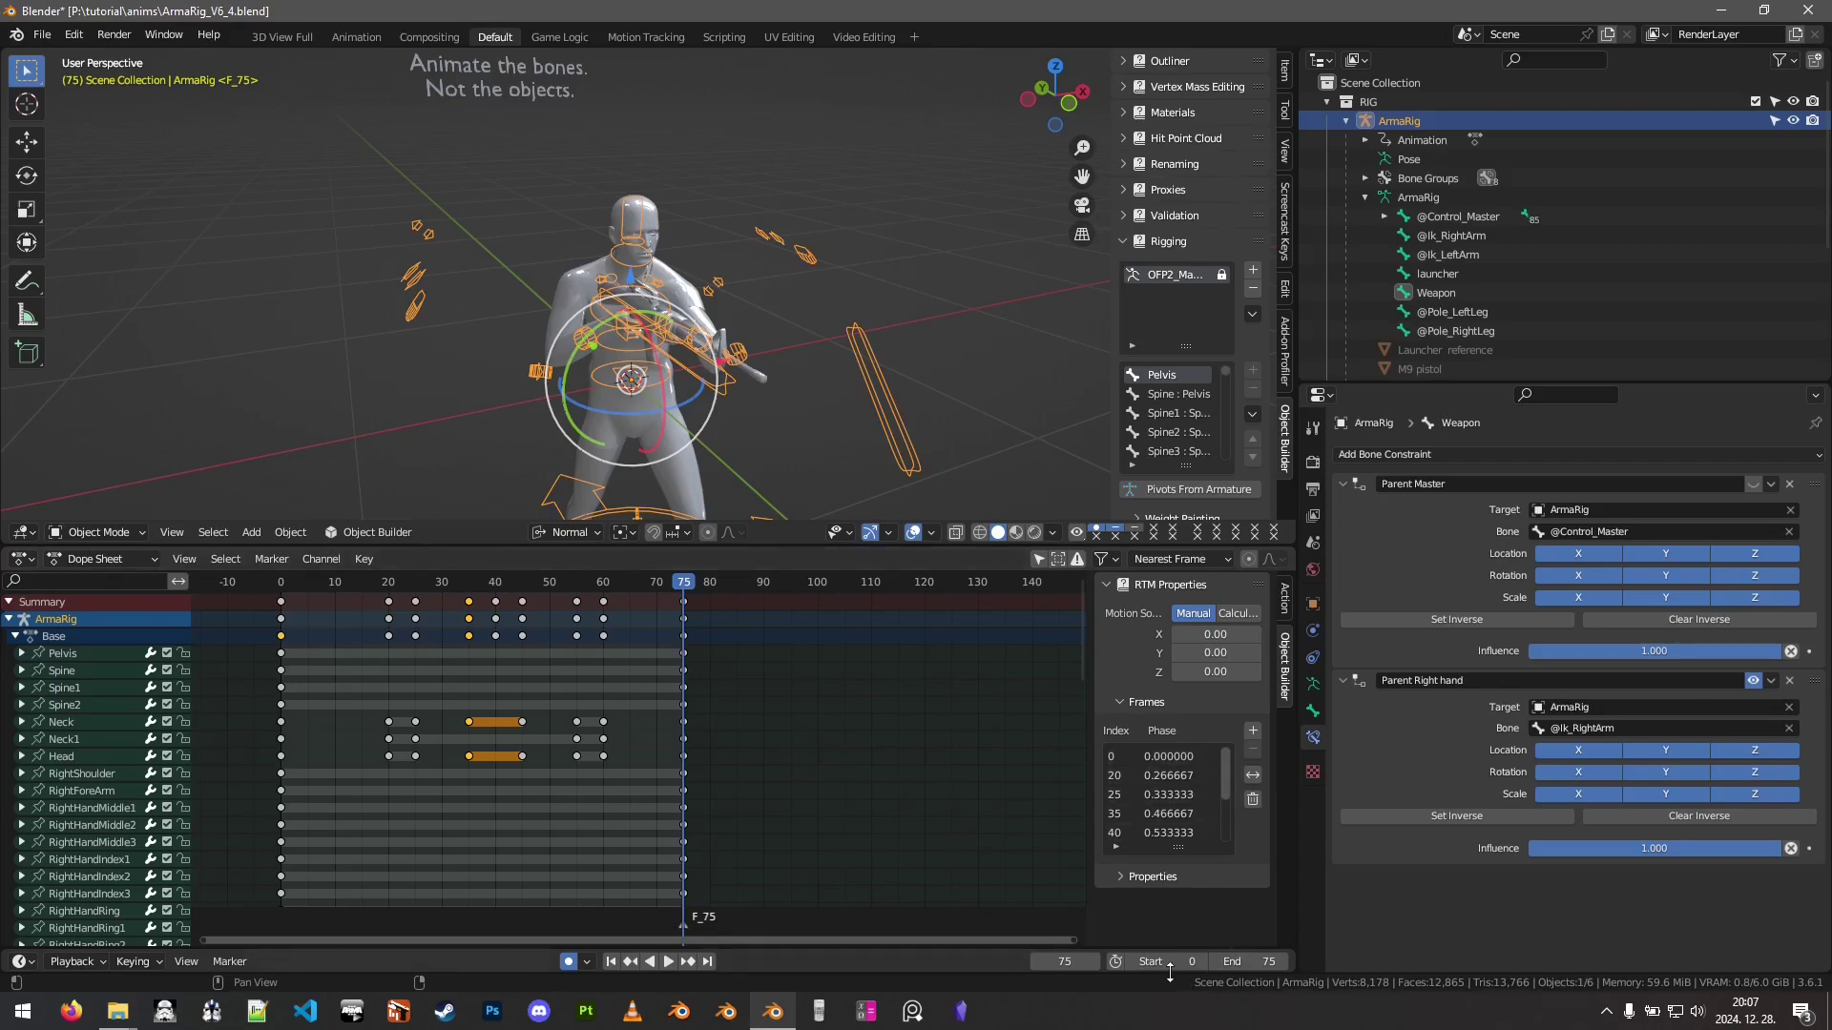
pyautogui.scroll(-4, 1175, 821)
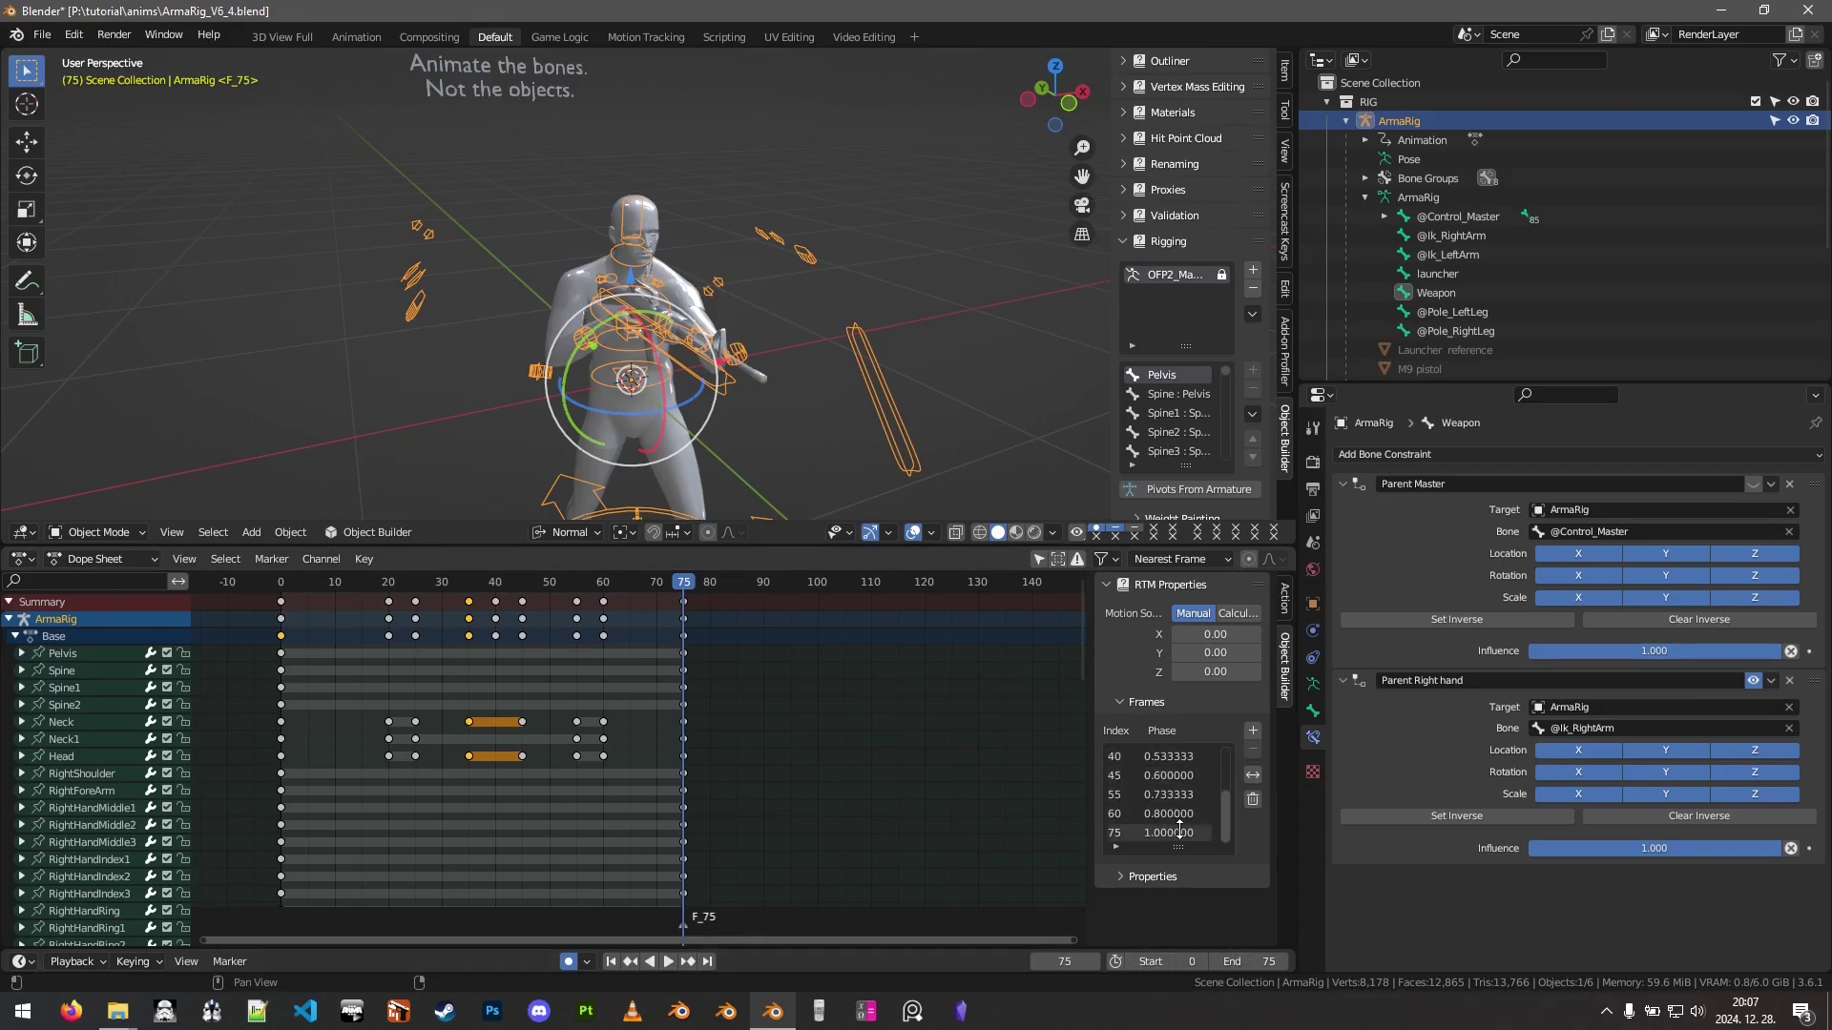
pyautogui.scroll(4, 1176, 792)
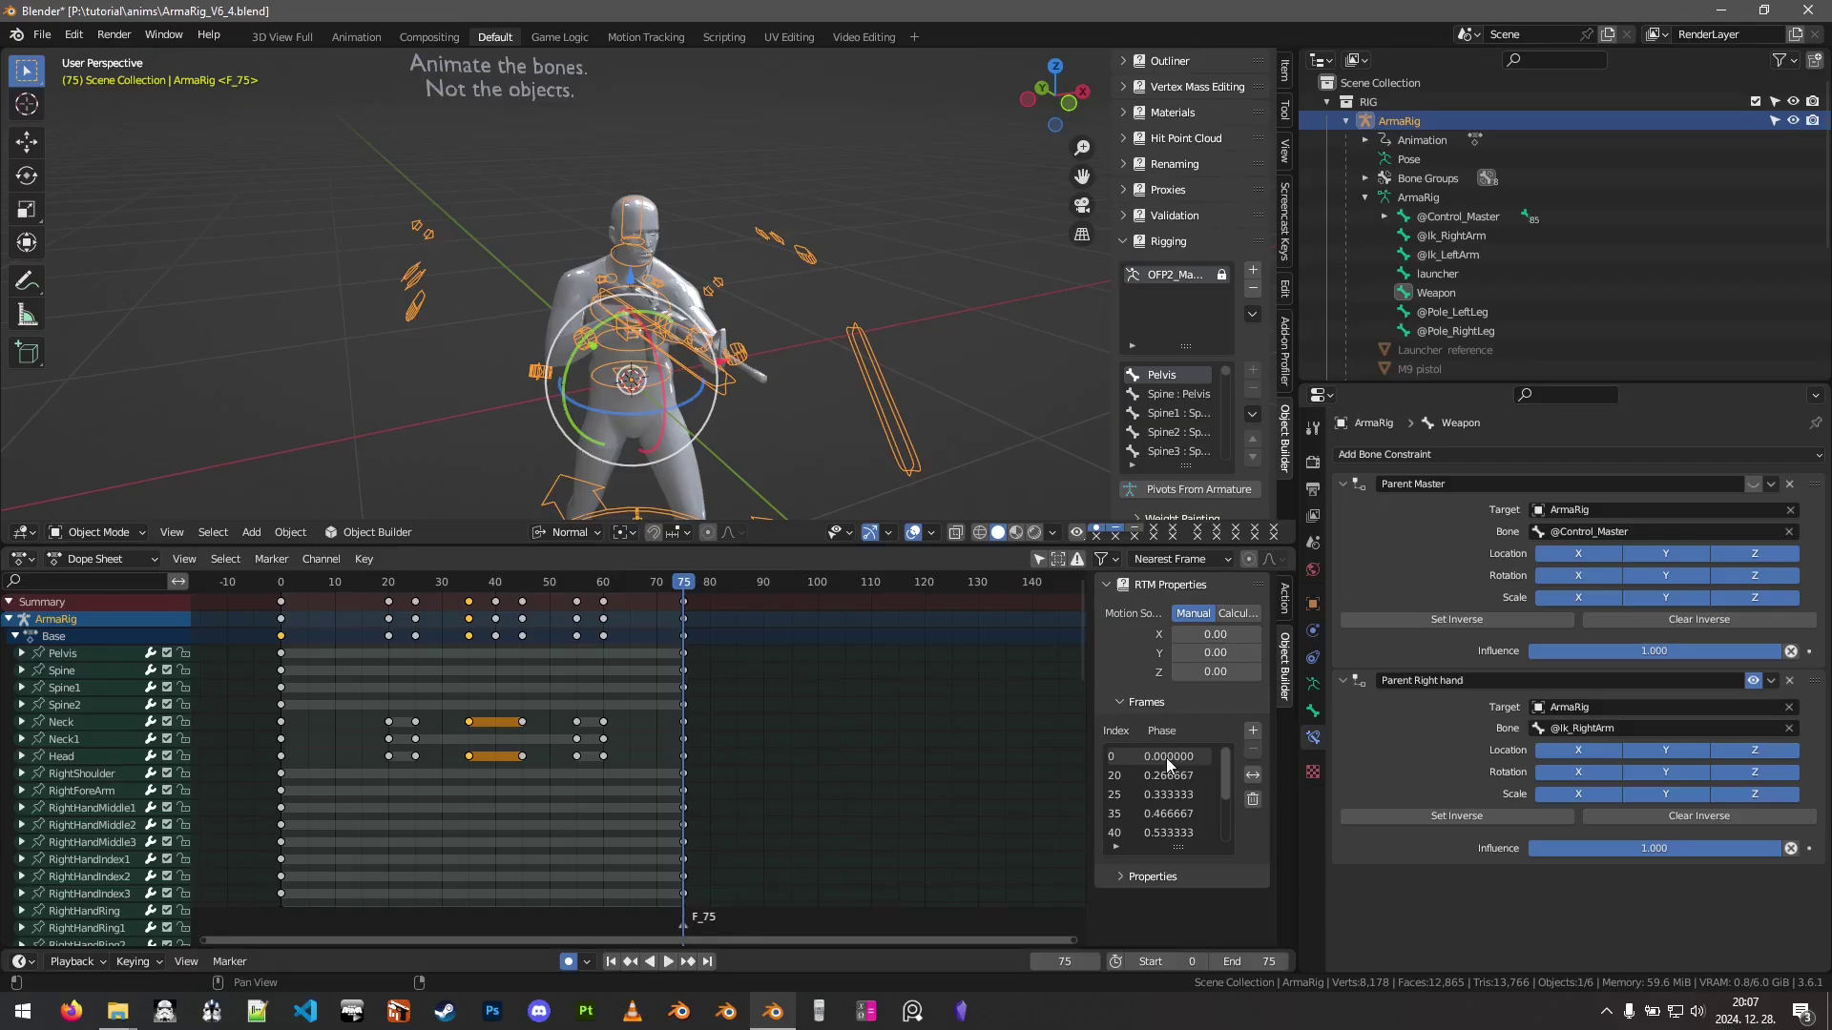
pyautogui.scroll(-4, 1181, 773)
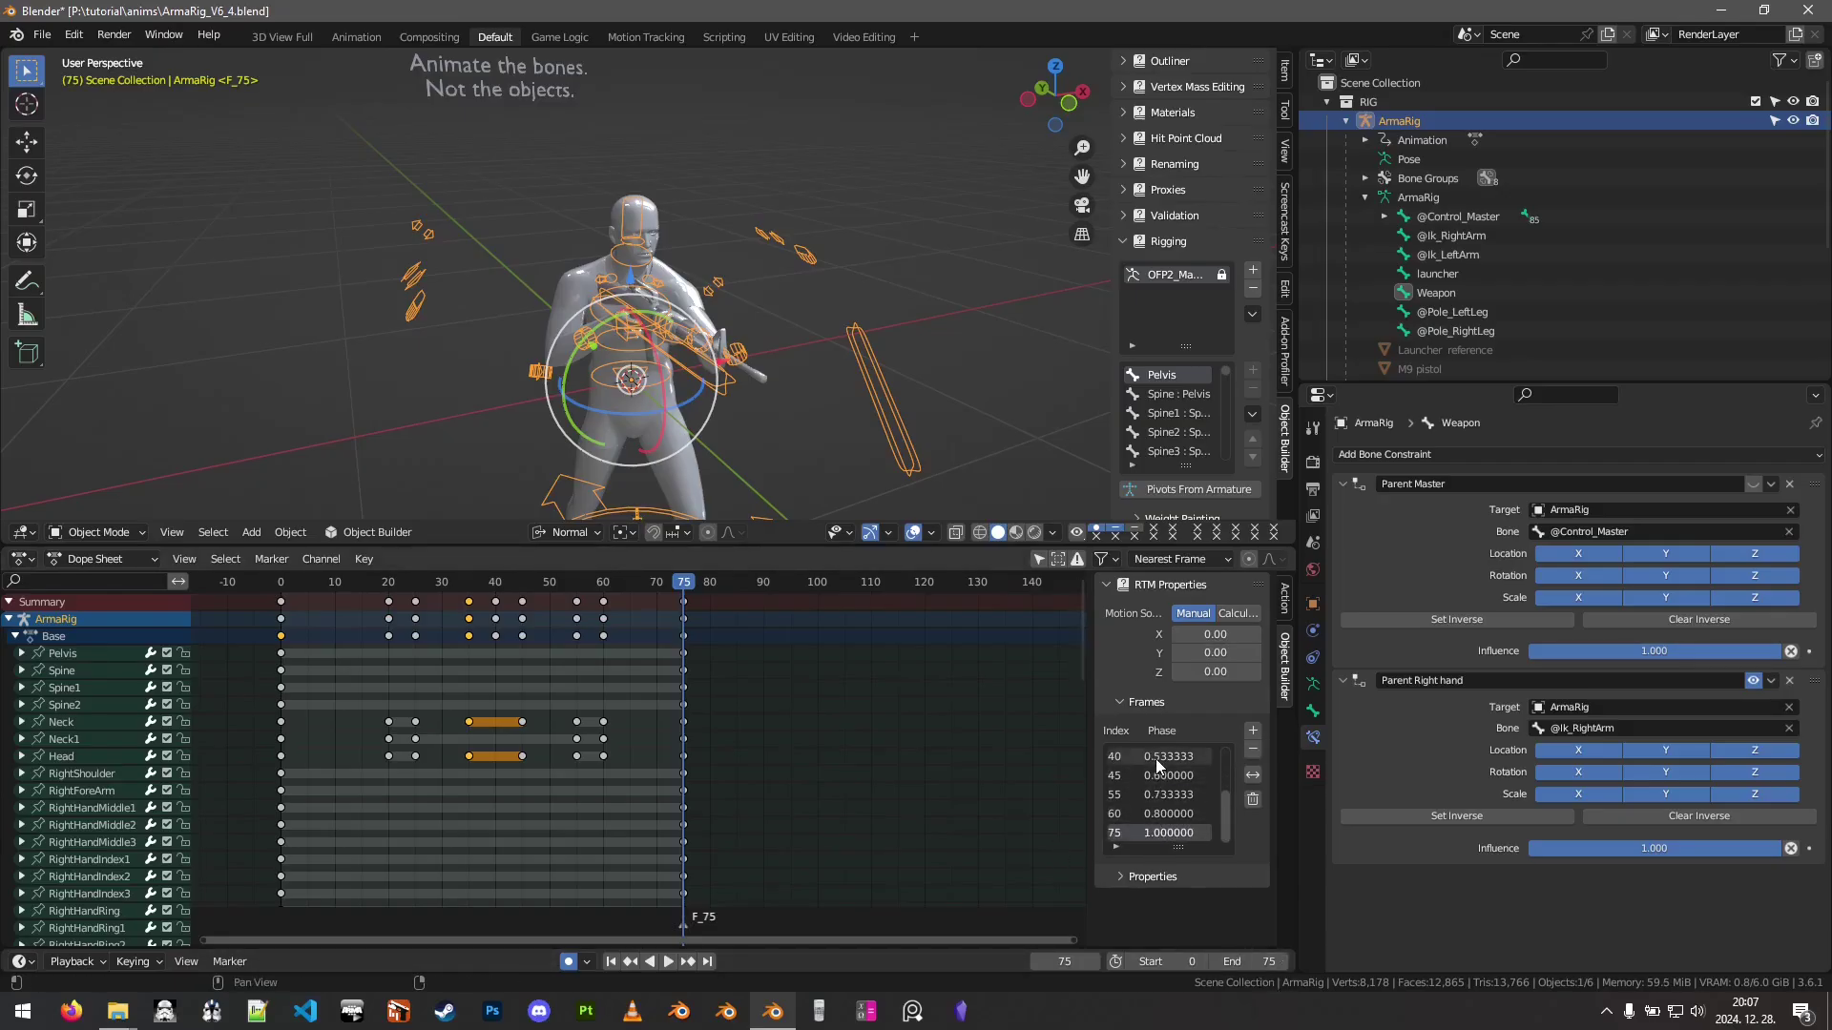
pyautogui.scroll(4, 1162, 778)
pyautogui.scroll(-4, 1170, 794)
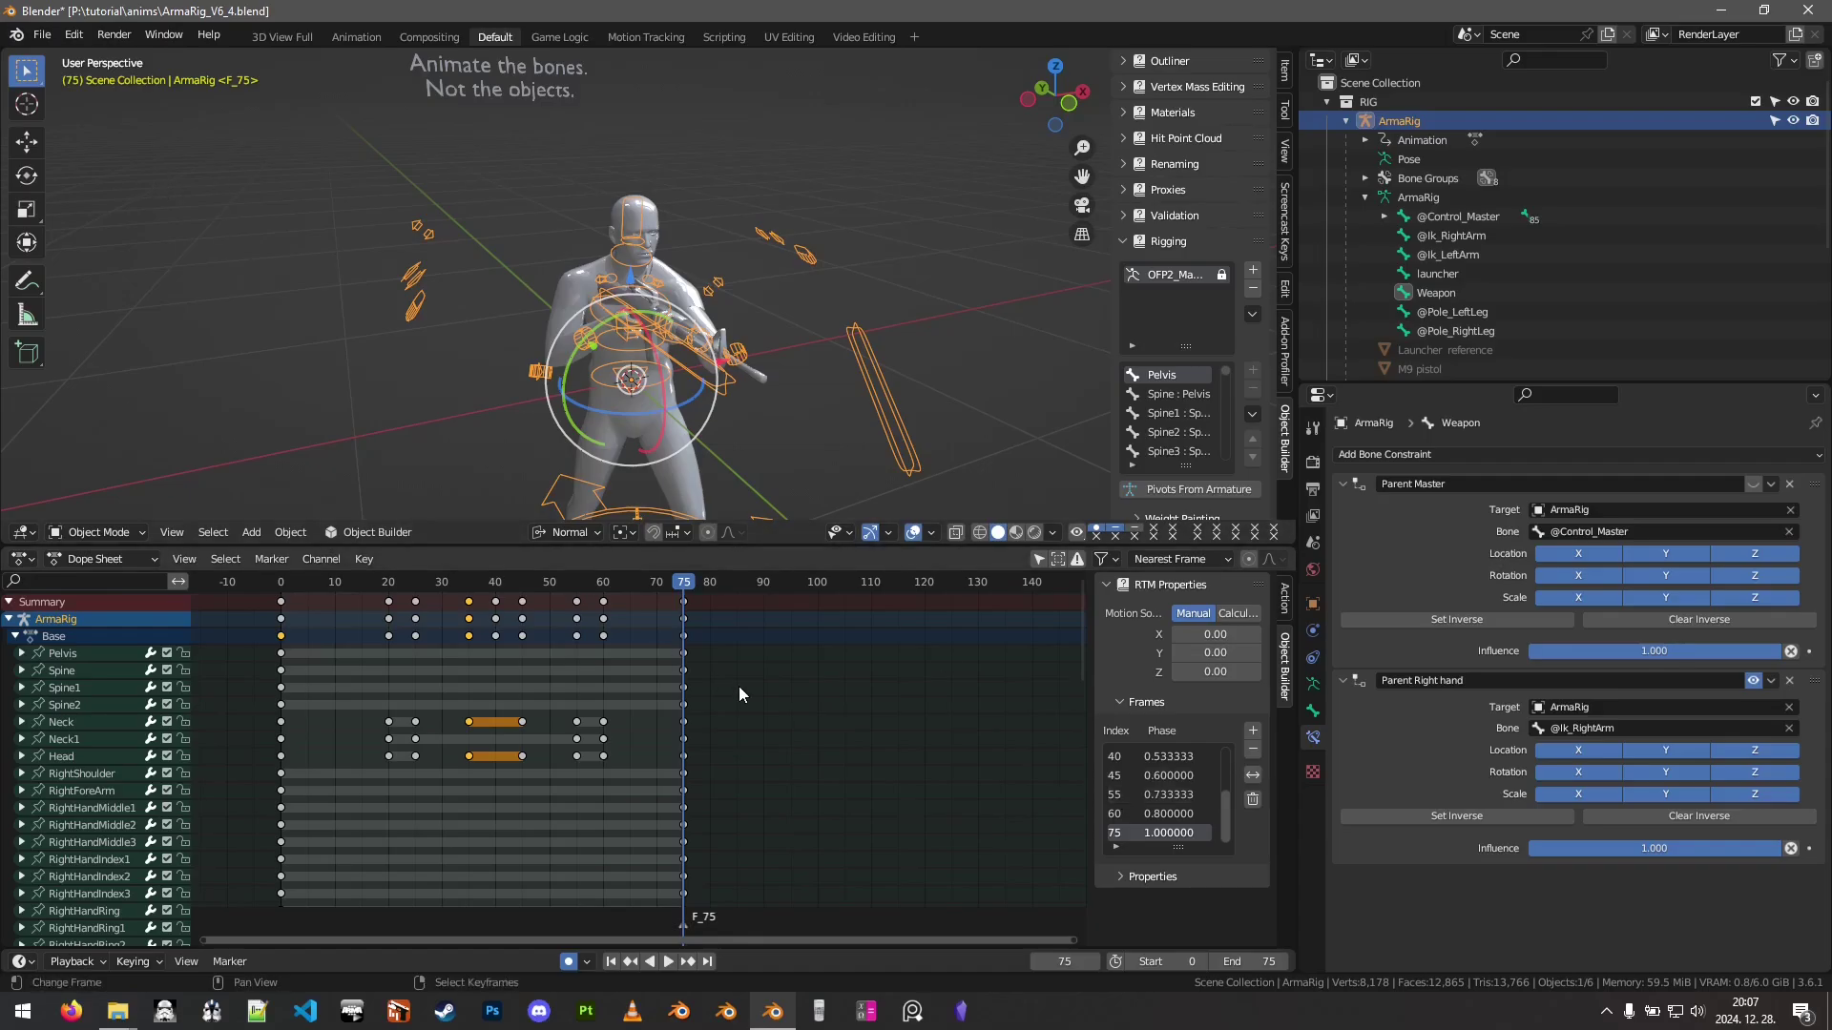
# - Open the Arma 3 RTM exporter with the frame Source set to List
pyautogui.click(45, 35)
pyautogui.moveTo(89, 312)
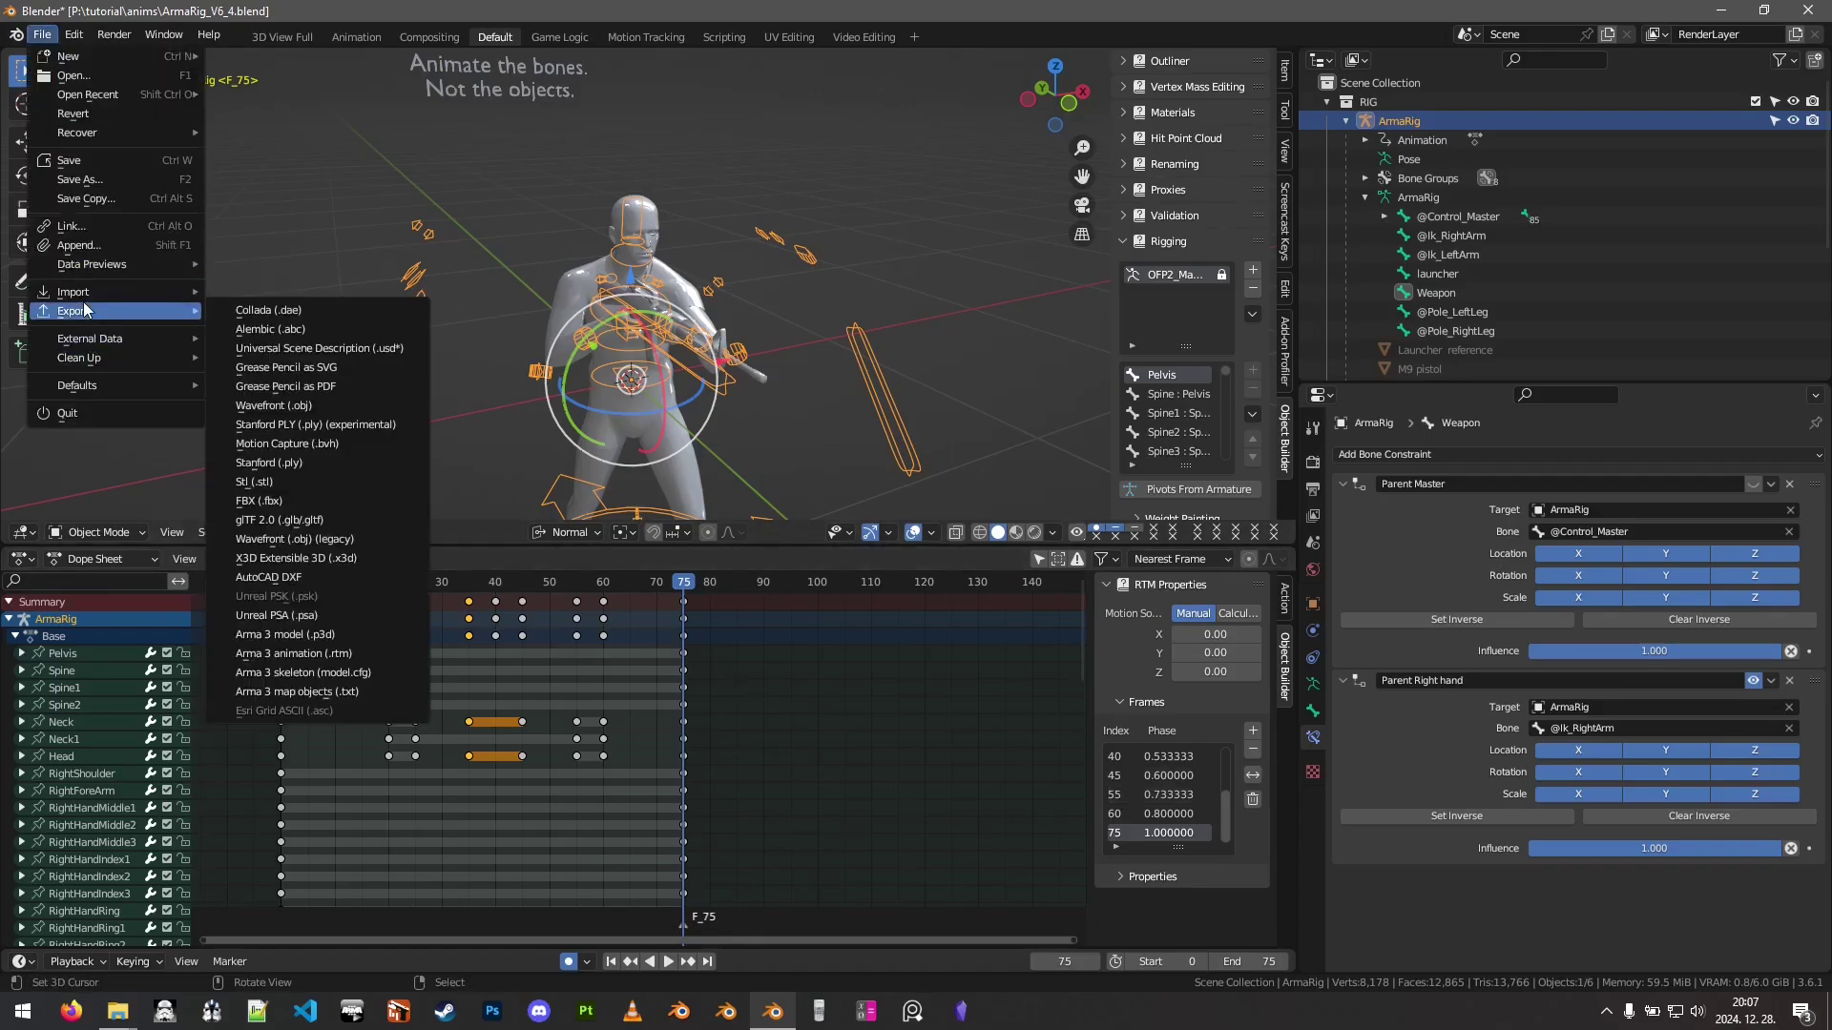
pyautogui.click(325, 656)
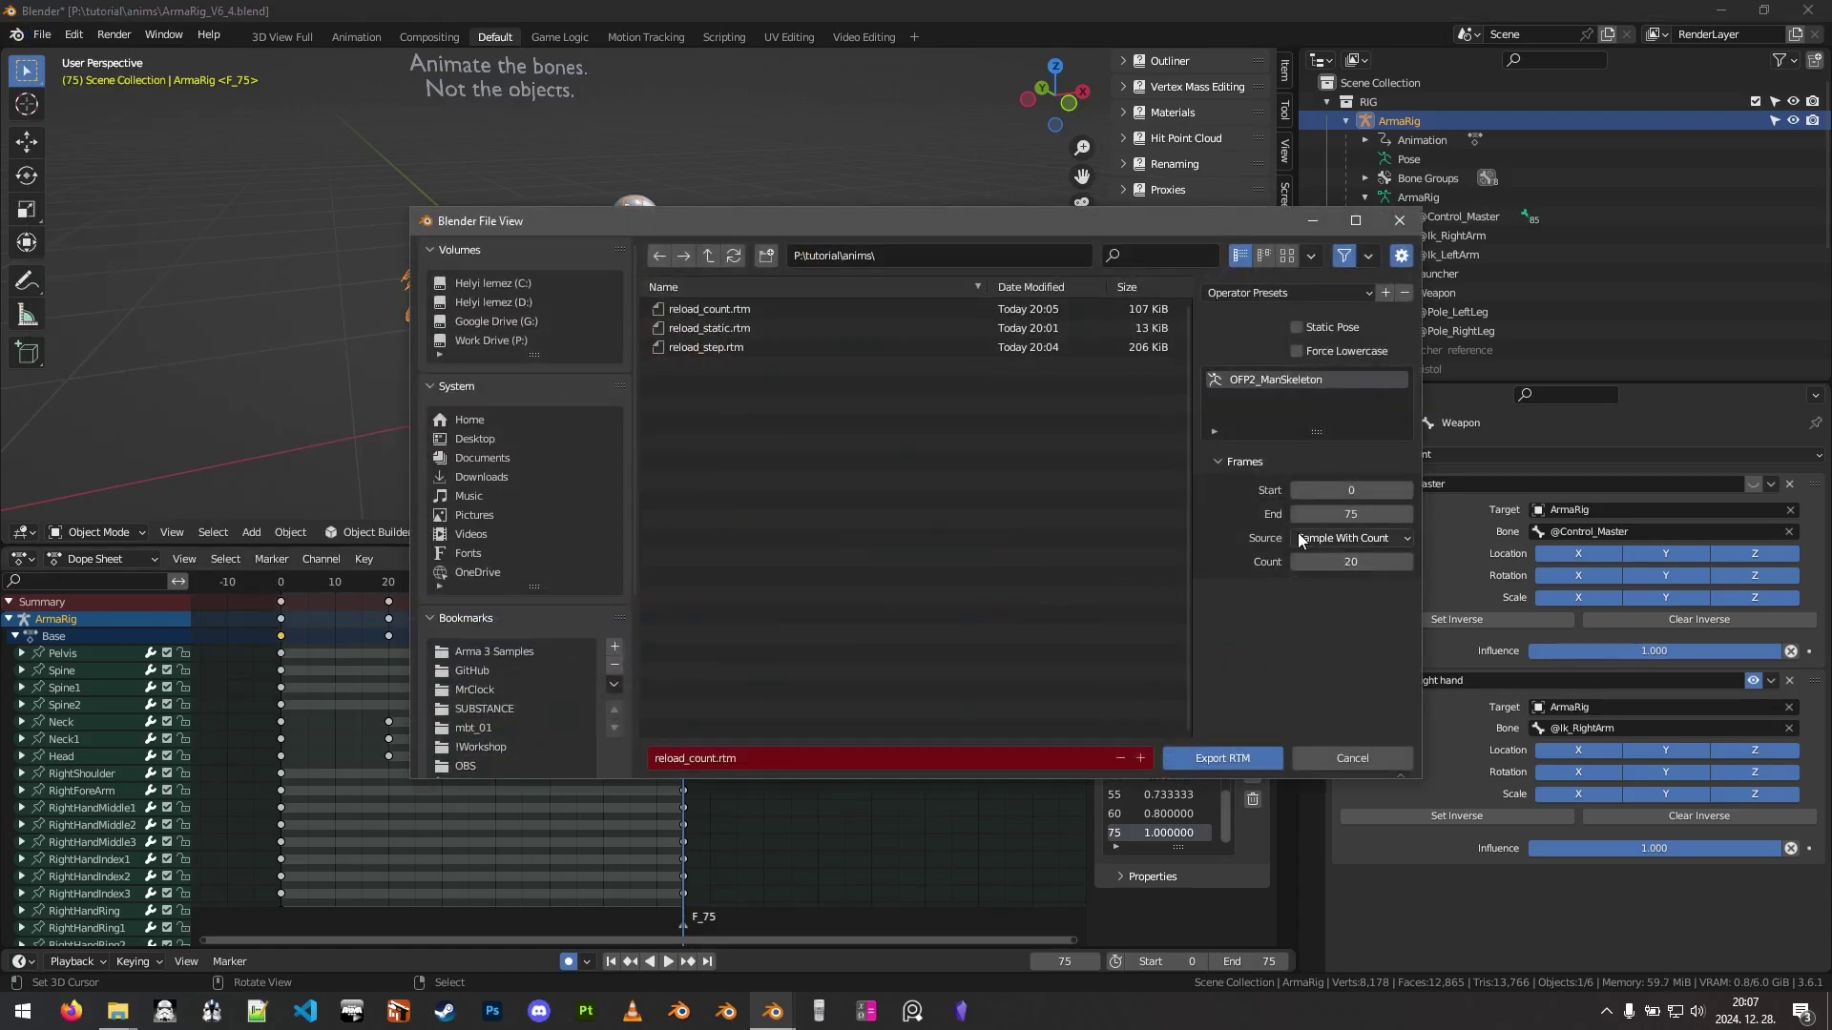
pyautogui.click(1332, 540)
pyautogui.click(1322, 559)
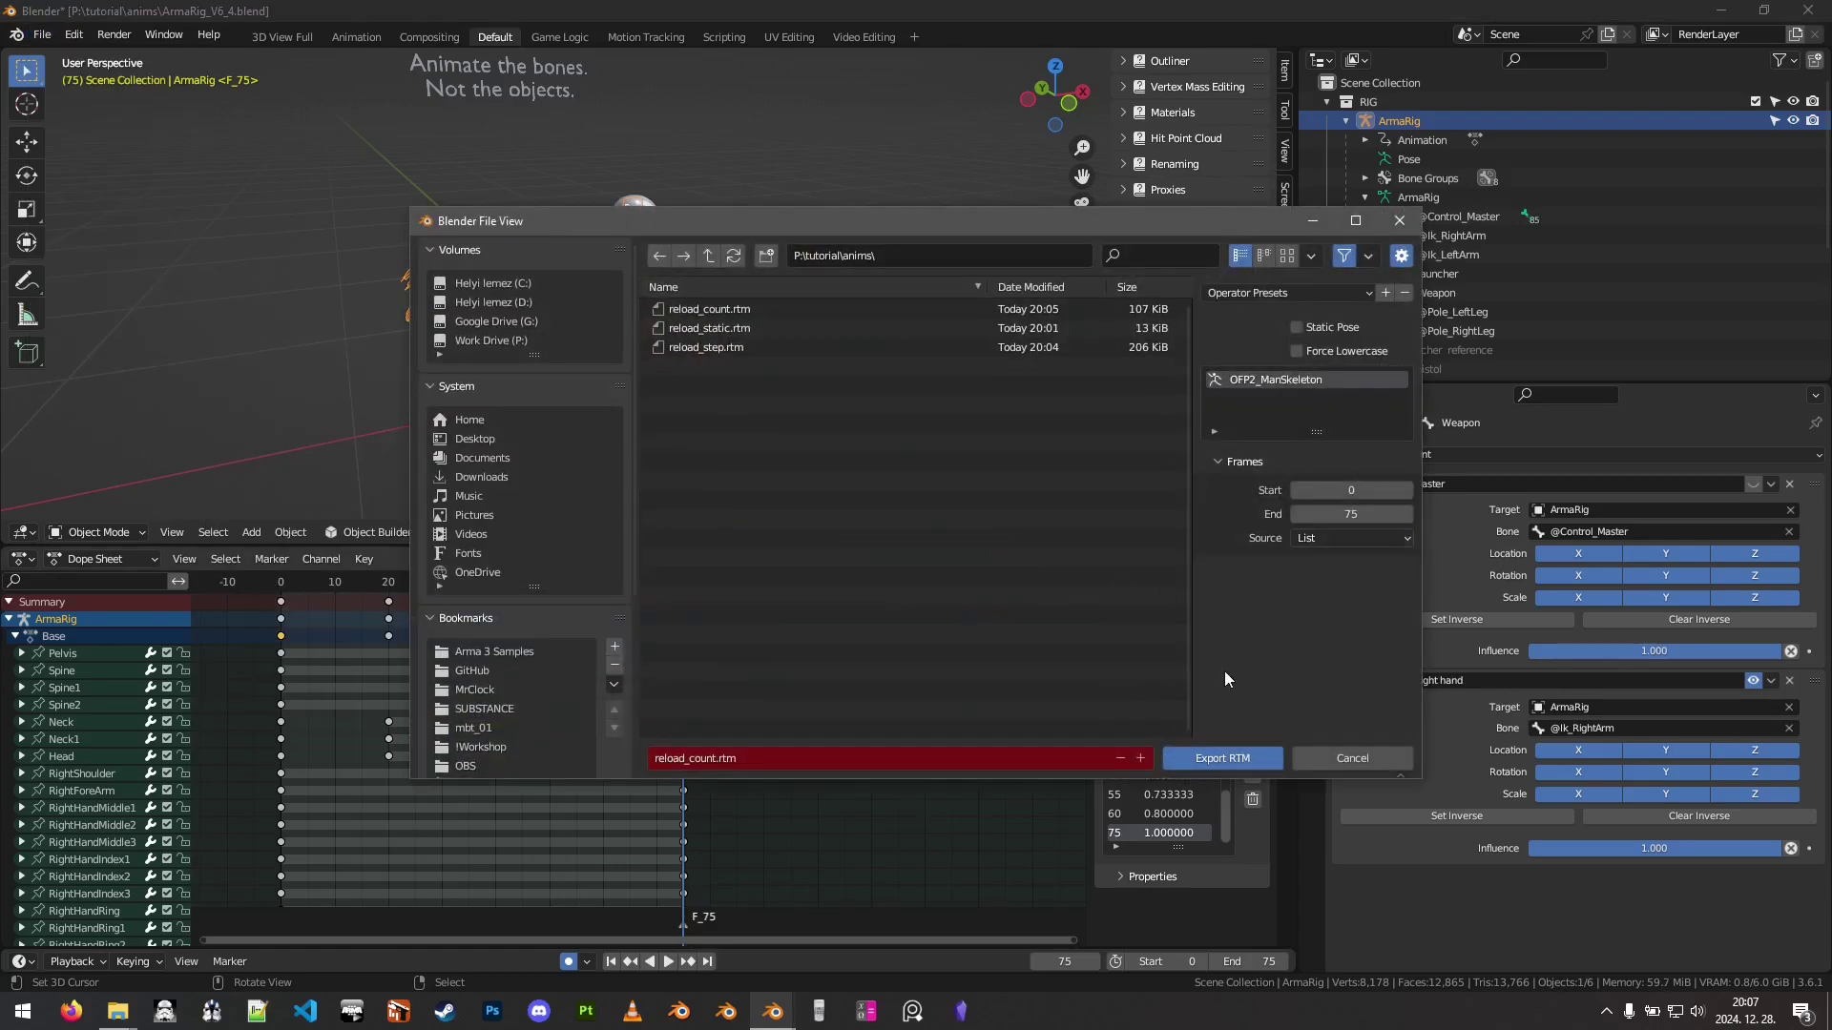
# - Export as reload_list.rtm, then bring up the Test_Character_01 Explorer window
pyautogui.click(712, 759)
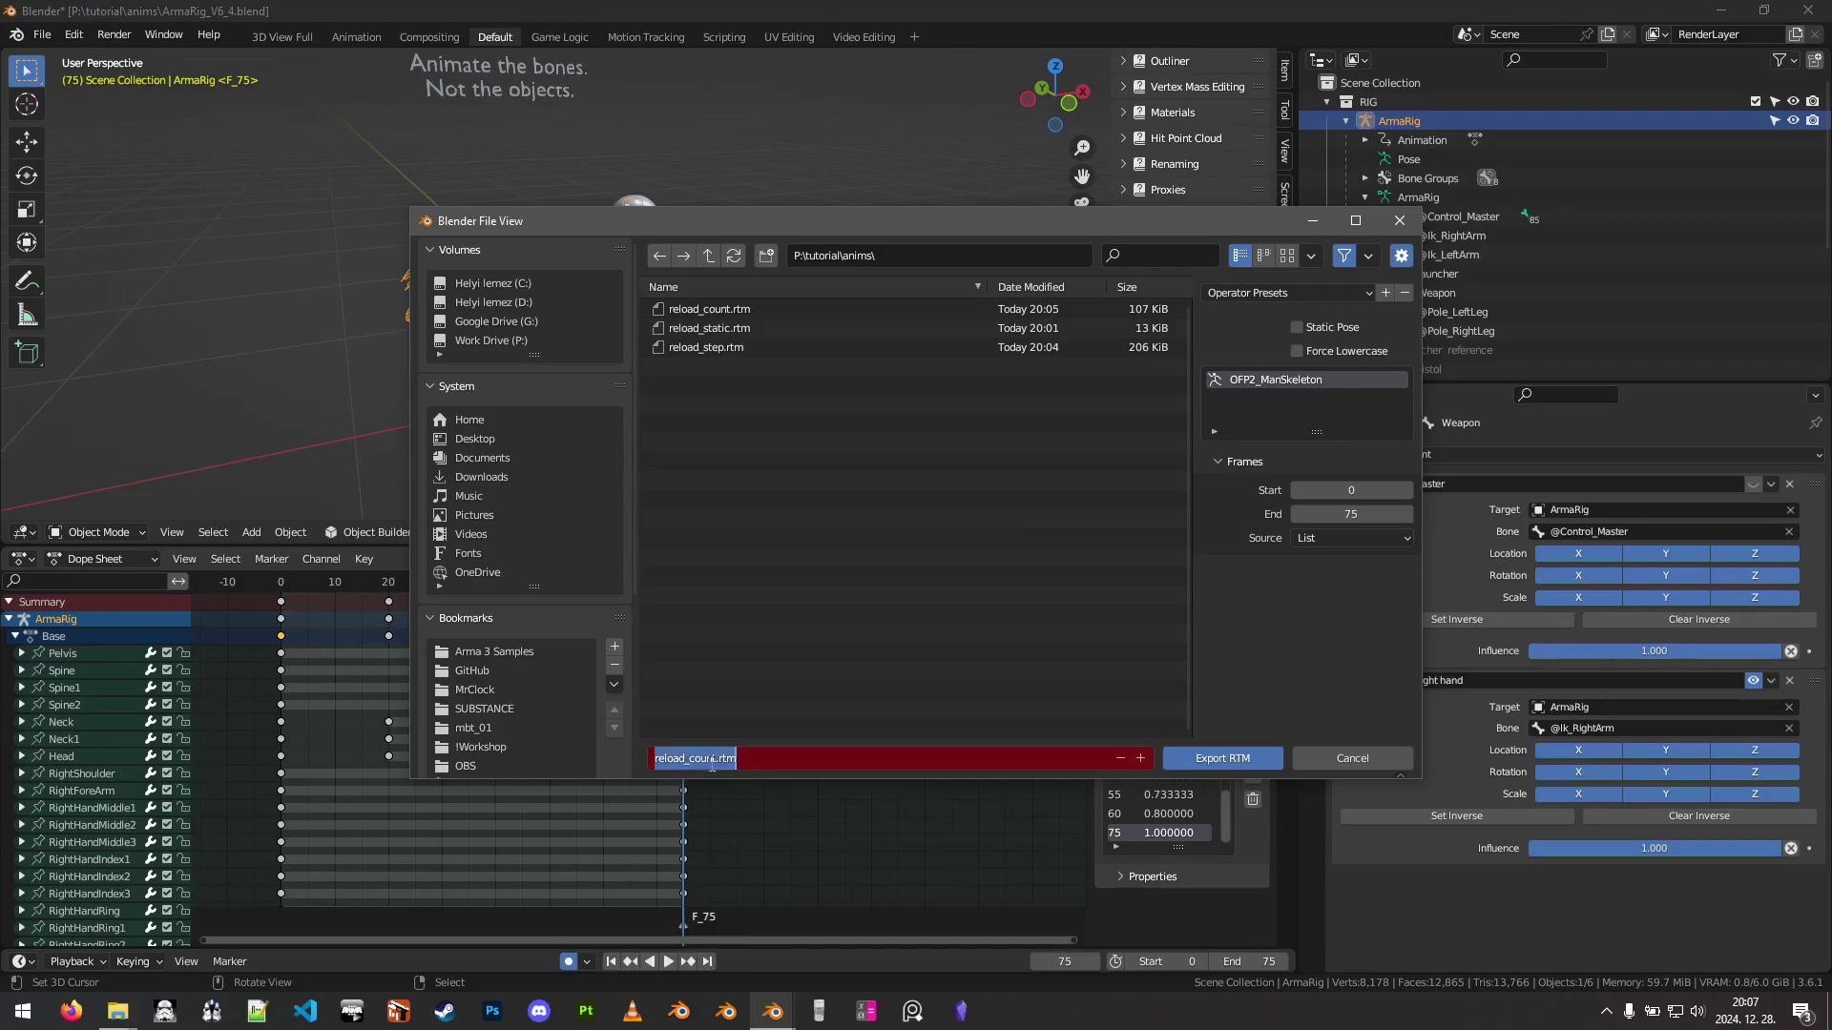
pyautogui.click(714, 758)
pyautogui.press('BackSpace')
pyautogui.press('BackSpace')
pyautogui.press('BackSpace')
pyautogui.press('BackSpace')
pyautogui.press('BackSpace')
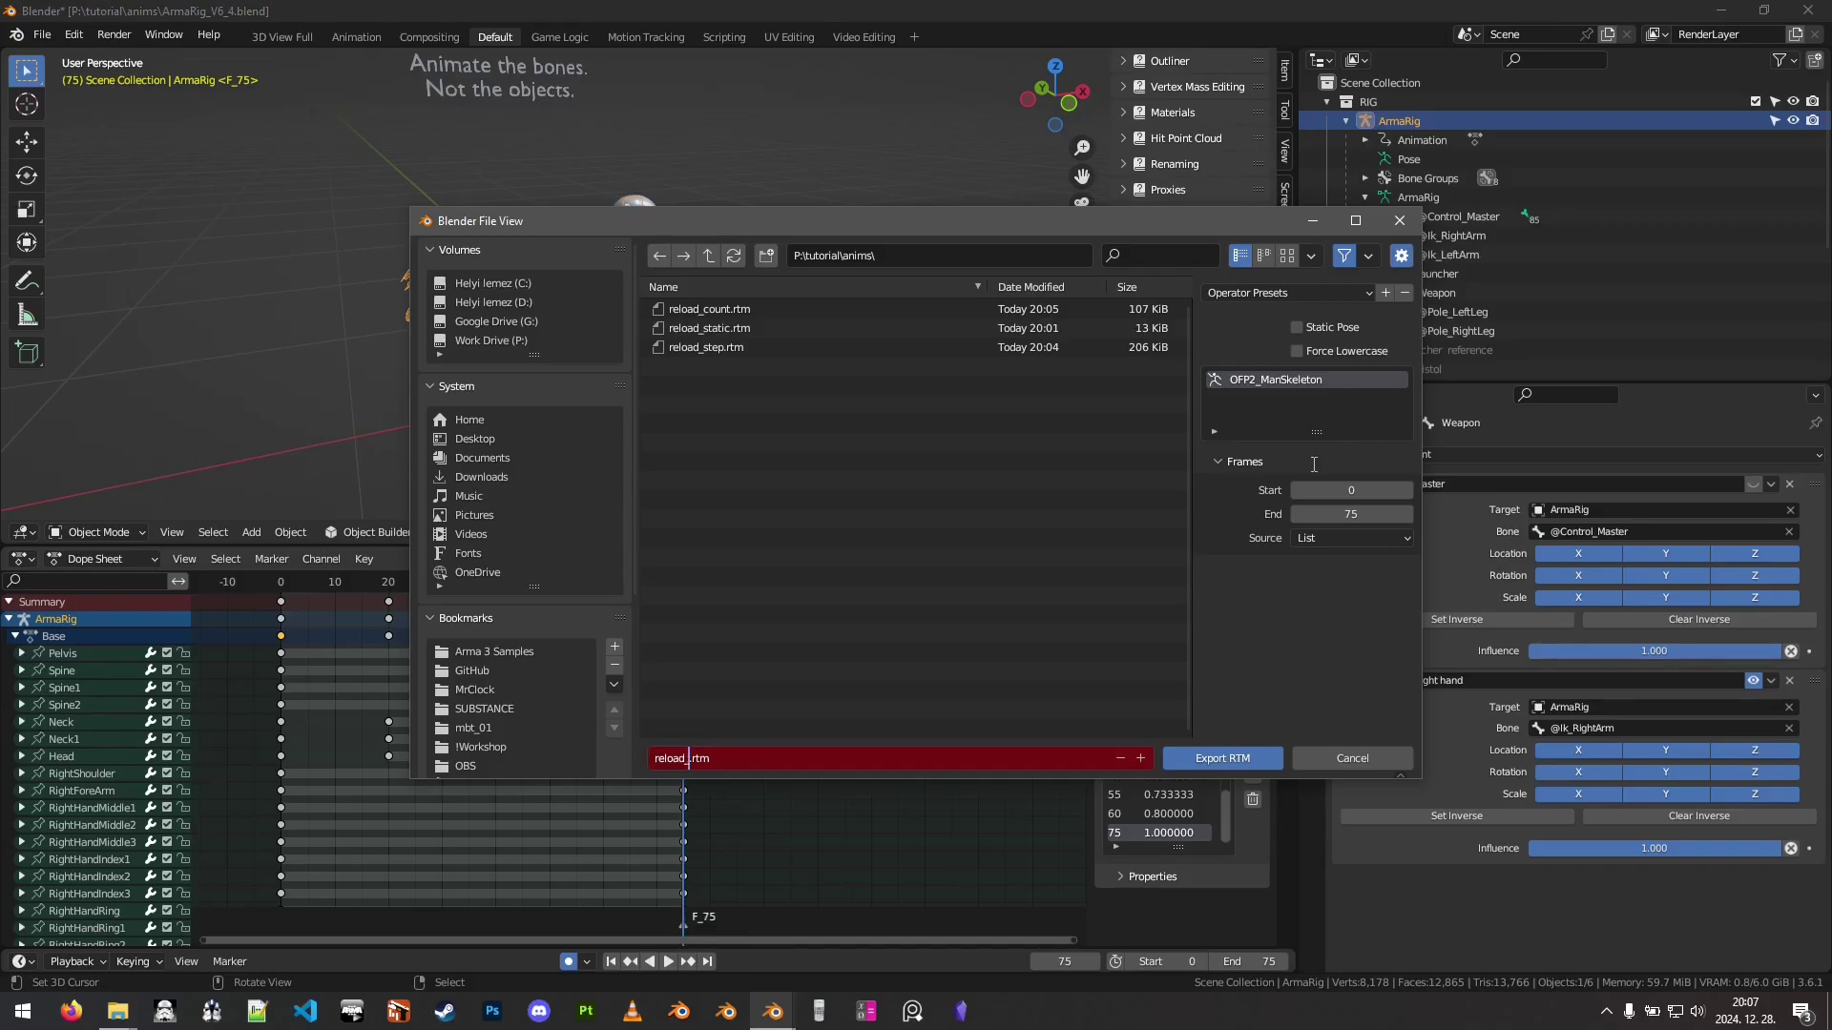
pyautogui.write('liszt')
pyautogui.press('Left')
pyautogui.press('BackSpace')
pyautogui.click(1209, 760)
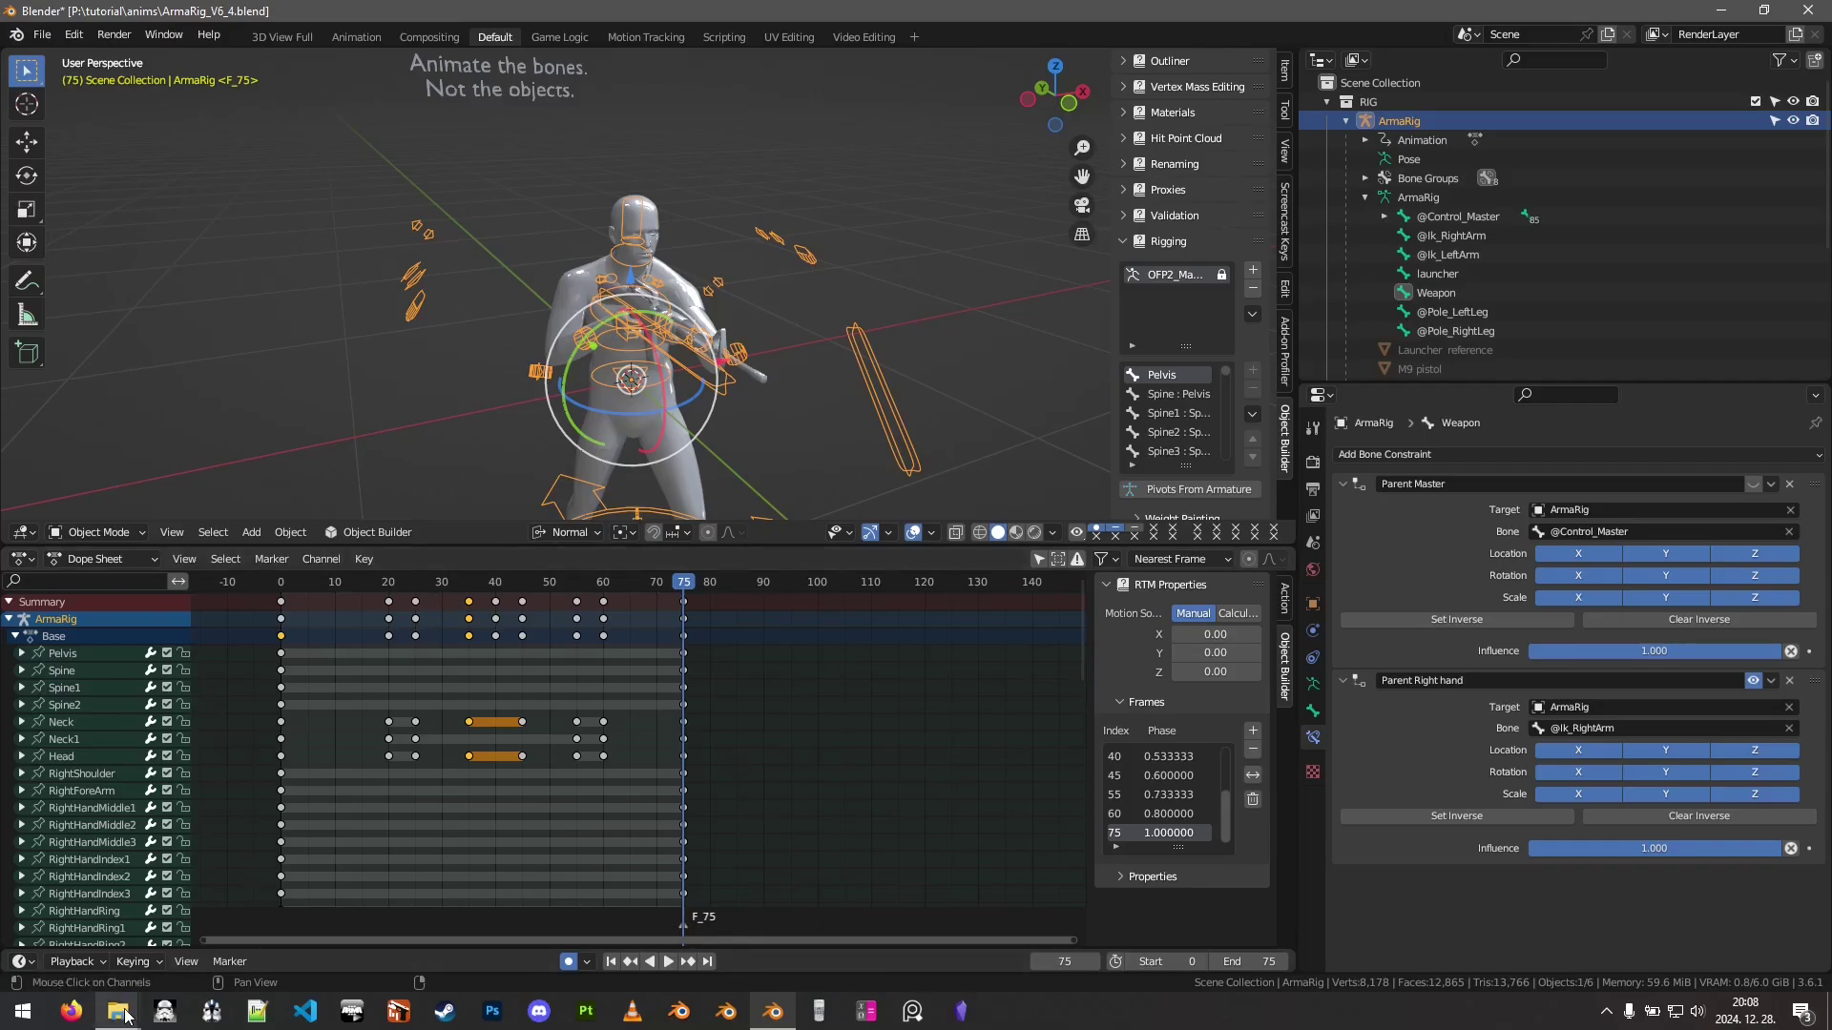
pyautogui.moveTo(125, 1016)
pyautogui.click(271, 924)
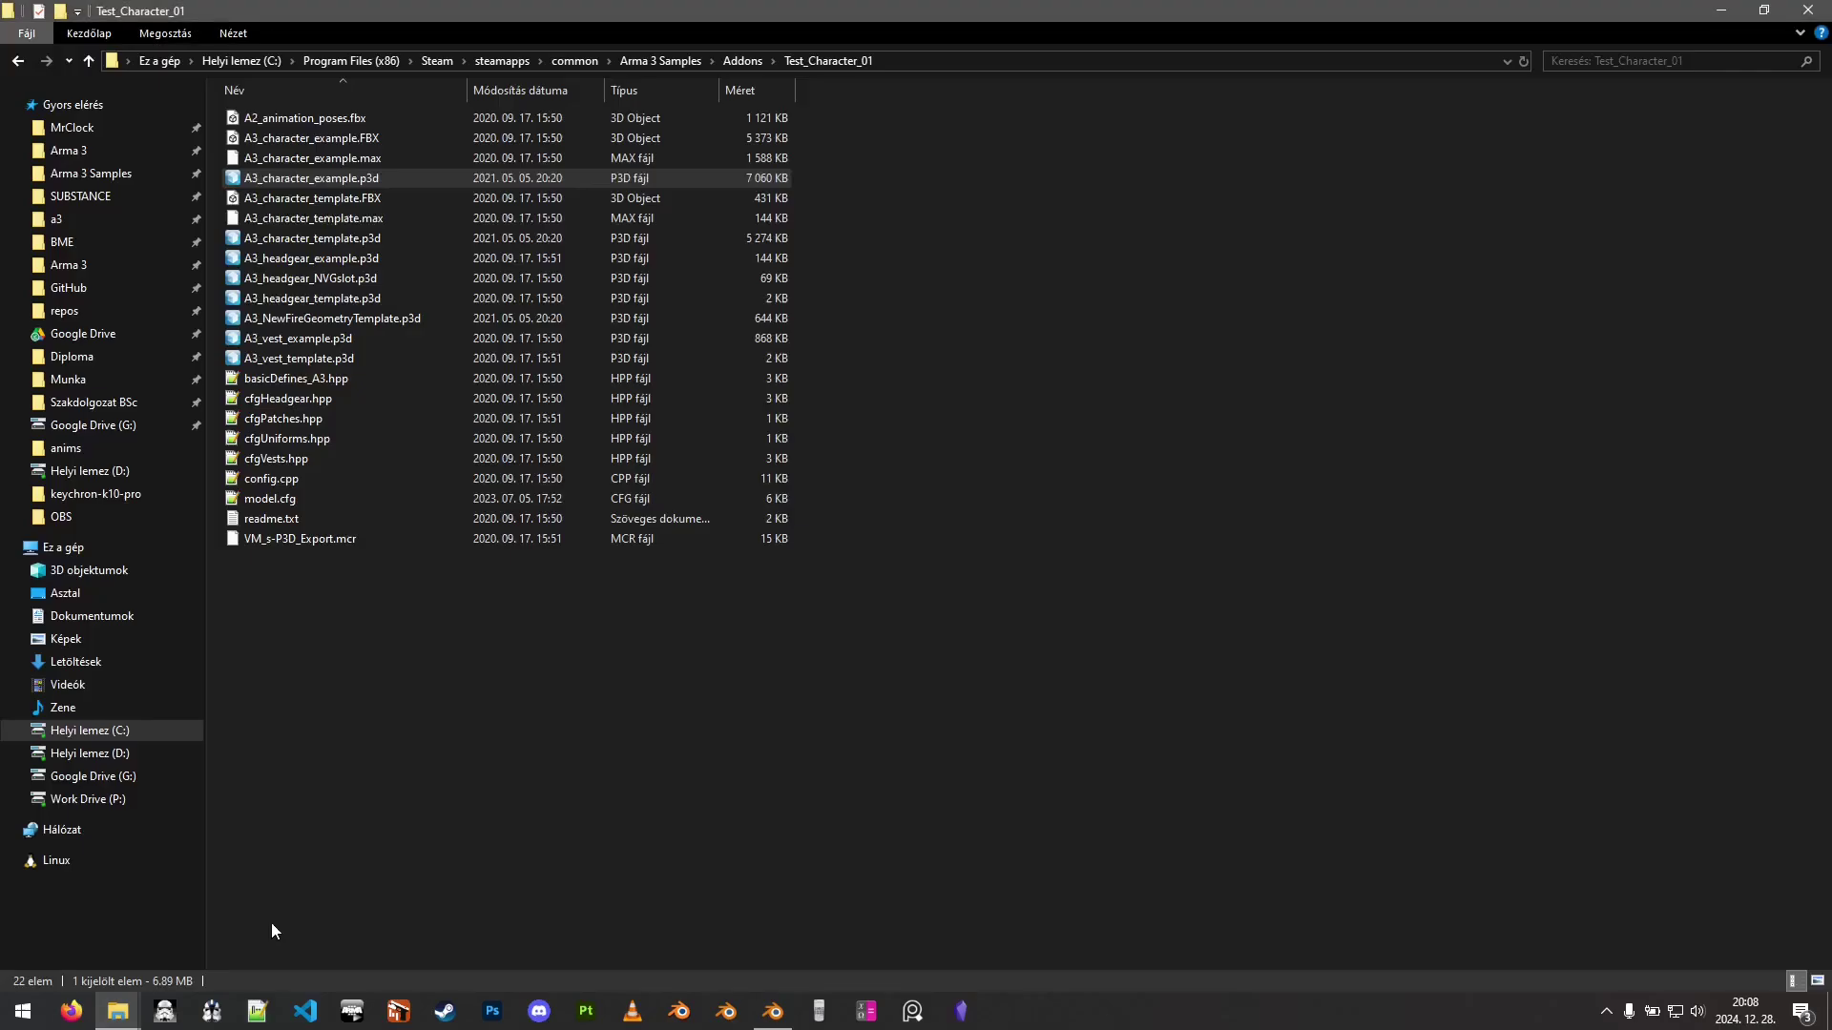
# - Open A3_character_example.p3d in Object Builder
pyautogui.doubleClick(311, 180)
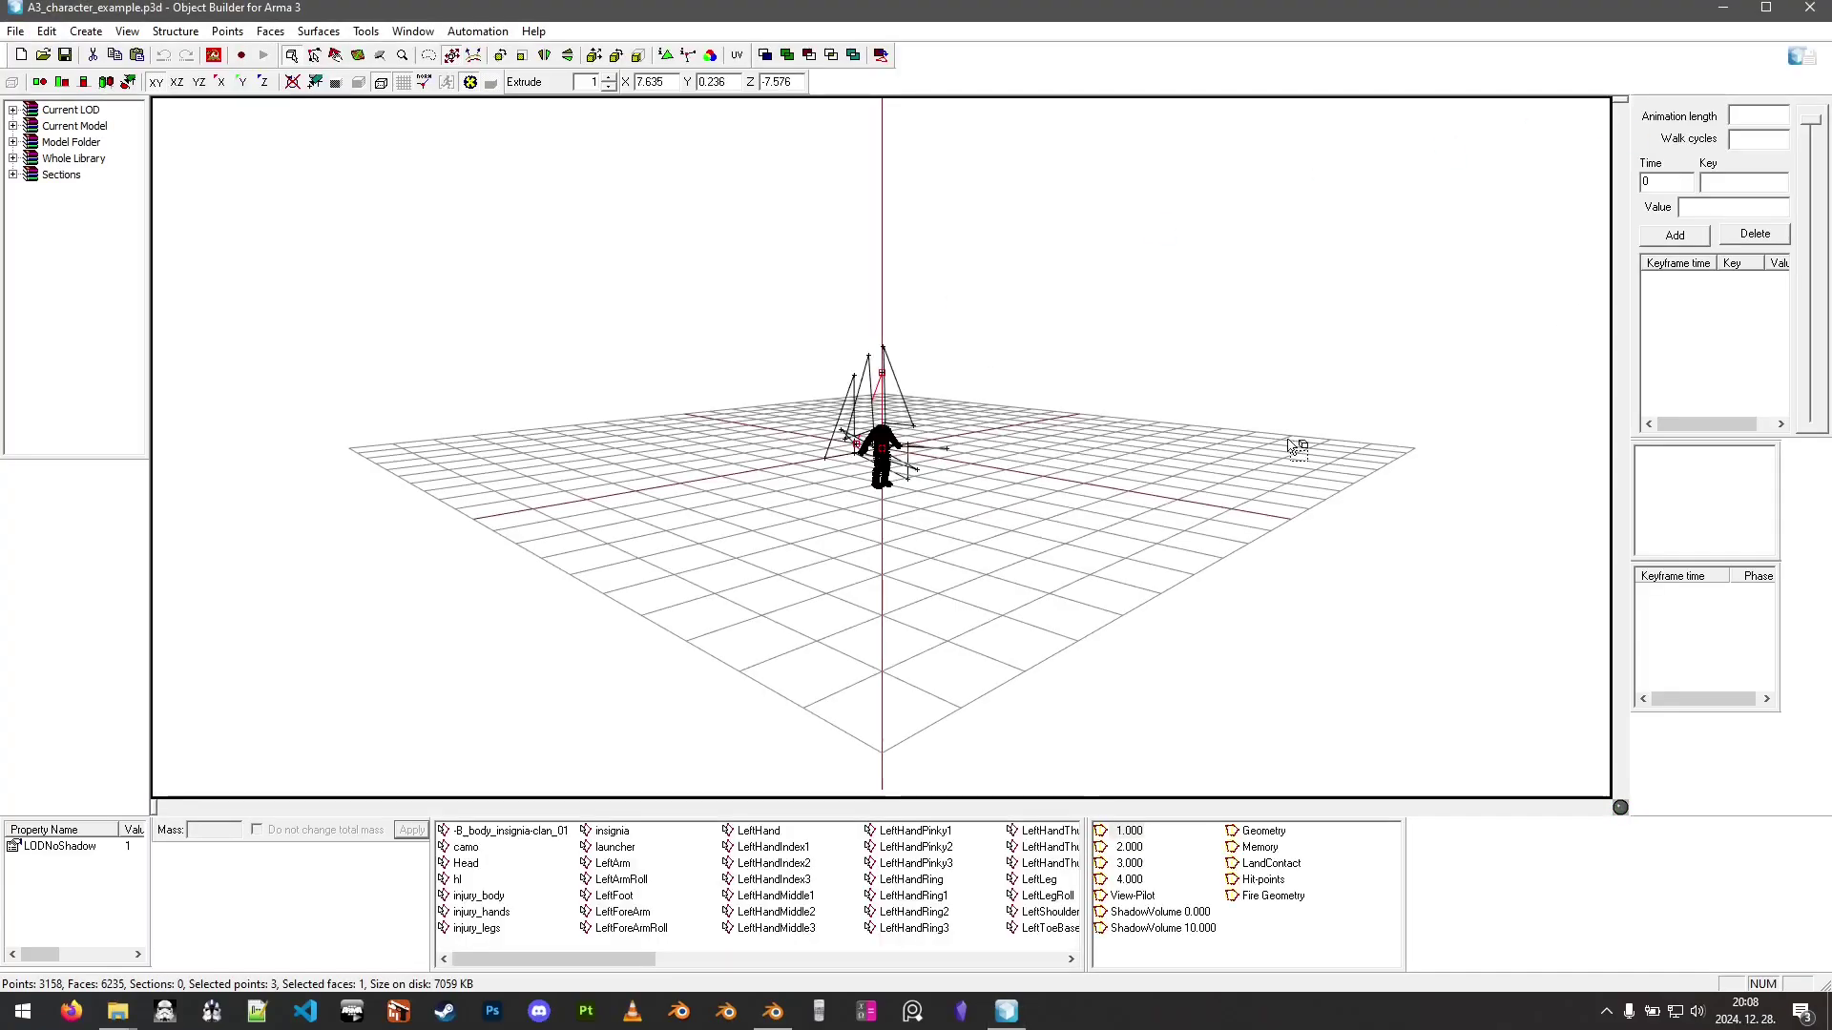
pyautogui.scroll(5, 944, 377)
pyautogui.scroll(-2, 944, 377)
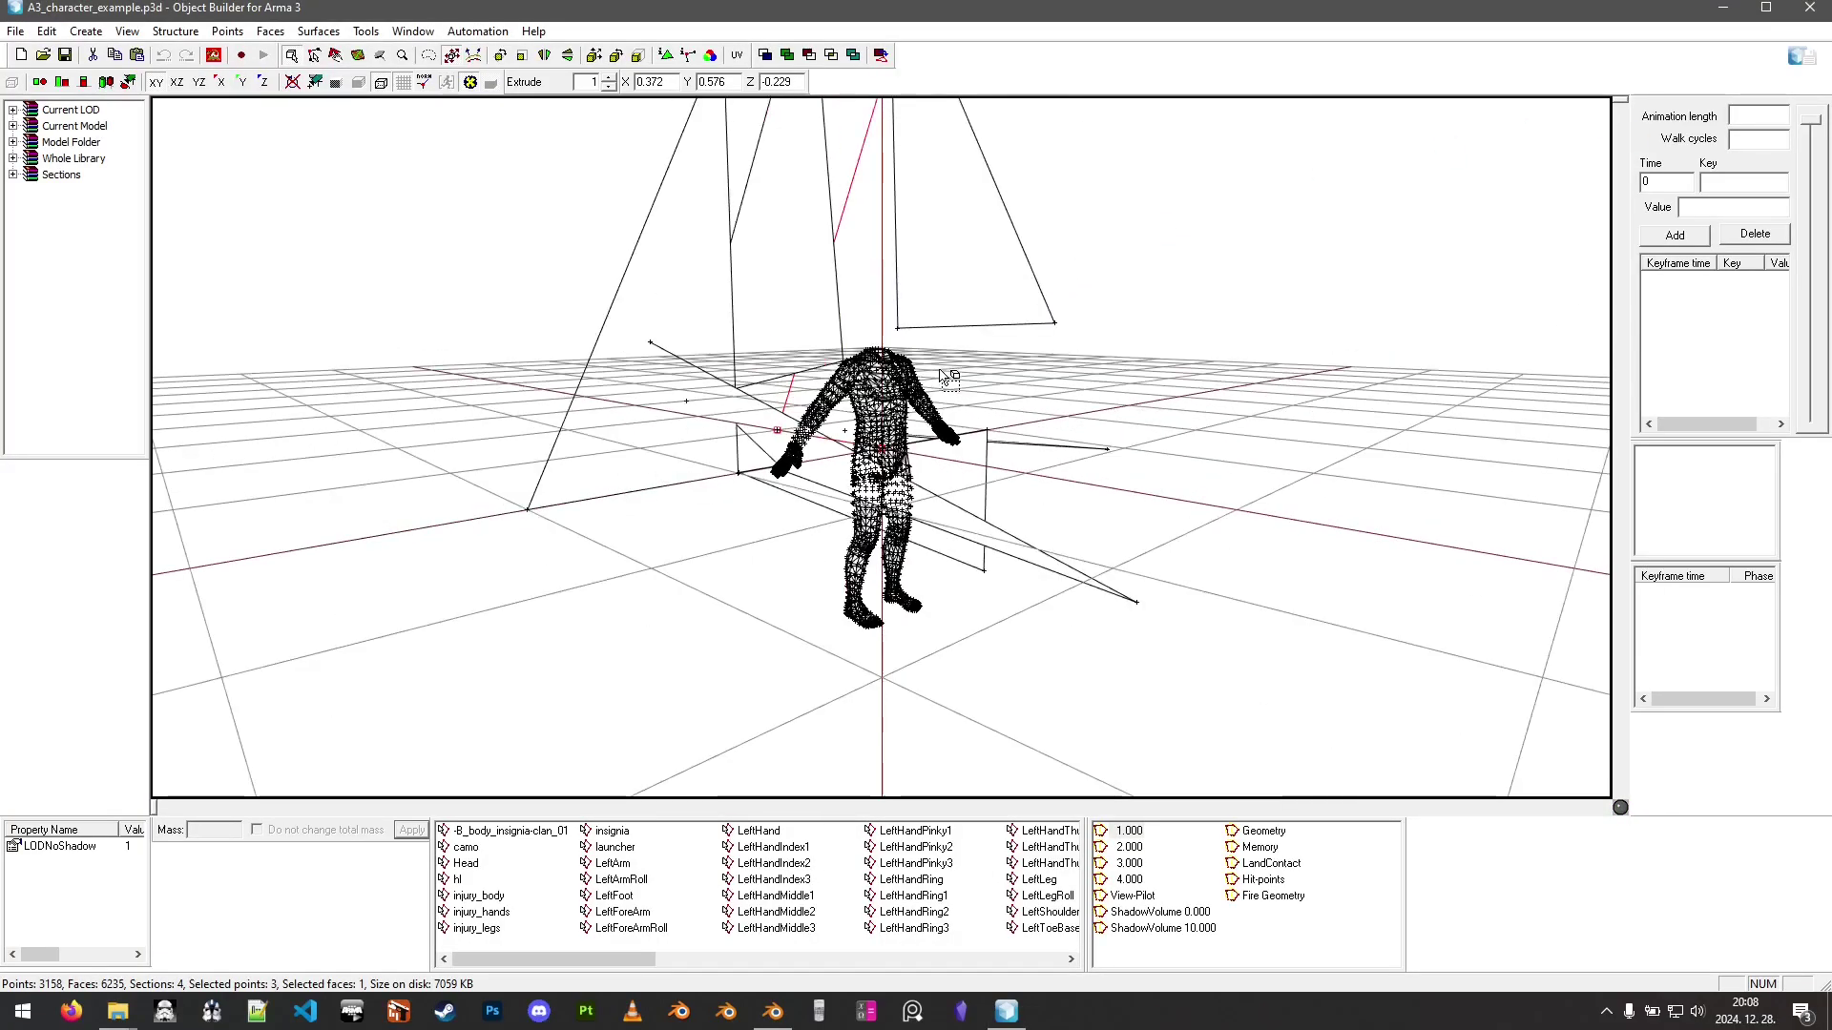
# - Import reload_step.rtm from P:\tutorial\anims onto the model using From Matrices
pyautogui.rightClick(1660, 601)
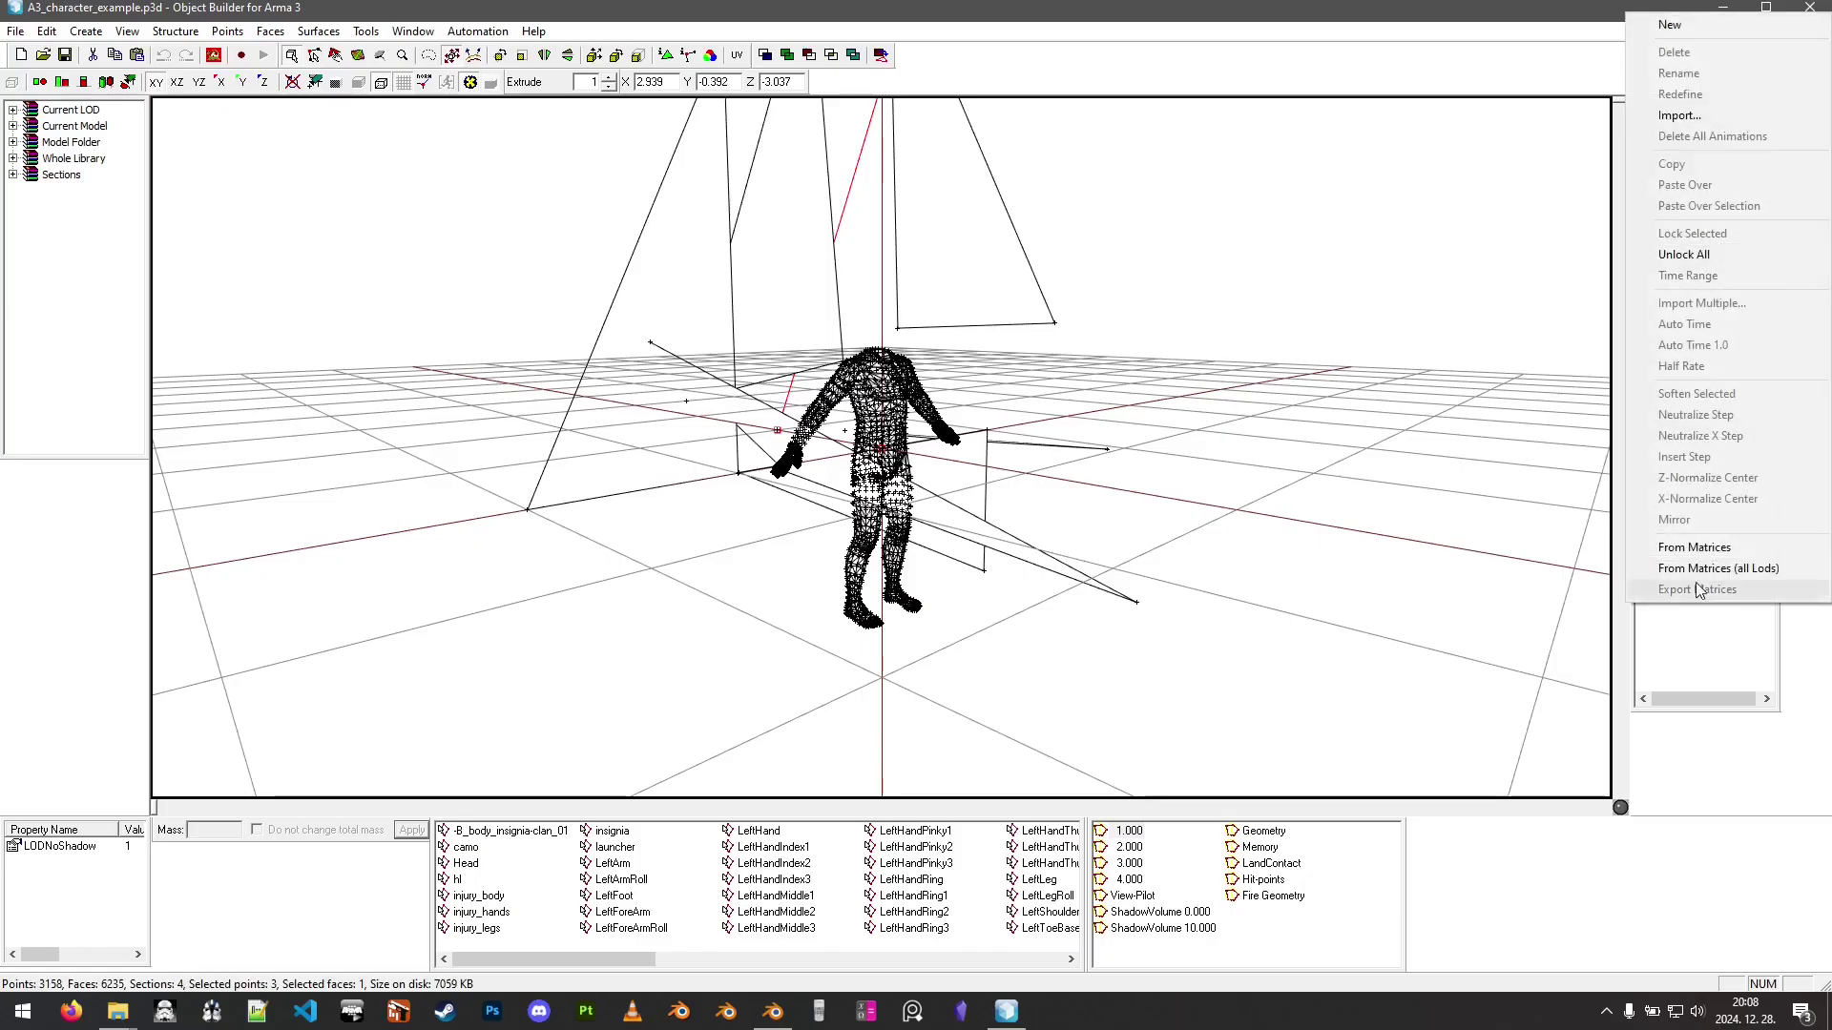
pyautogui.click(1694, 547)
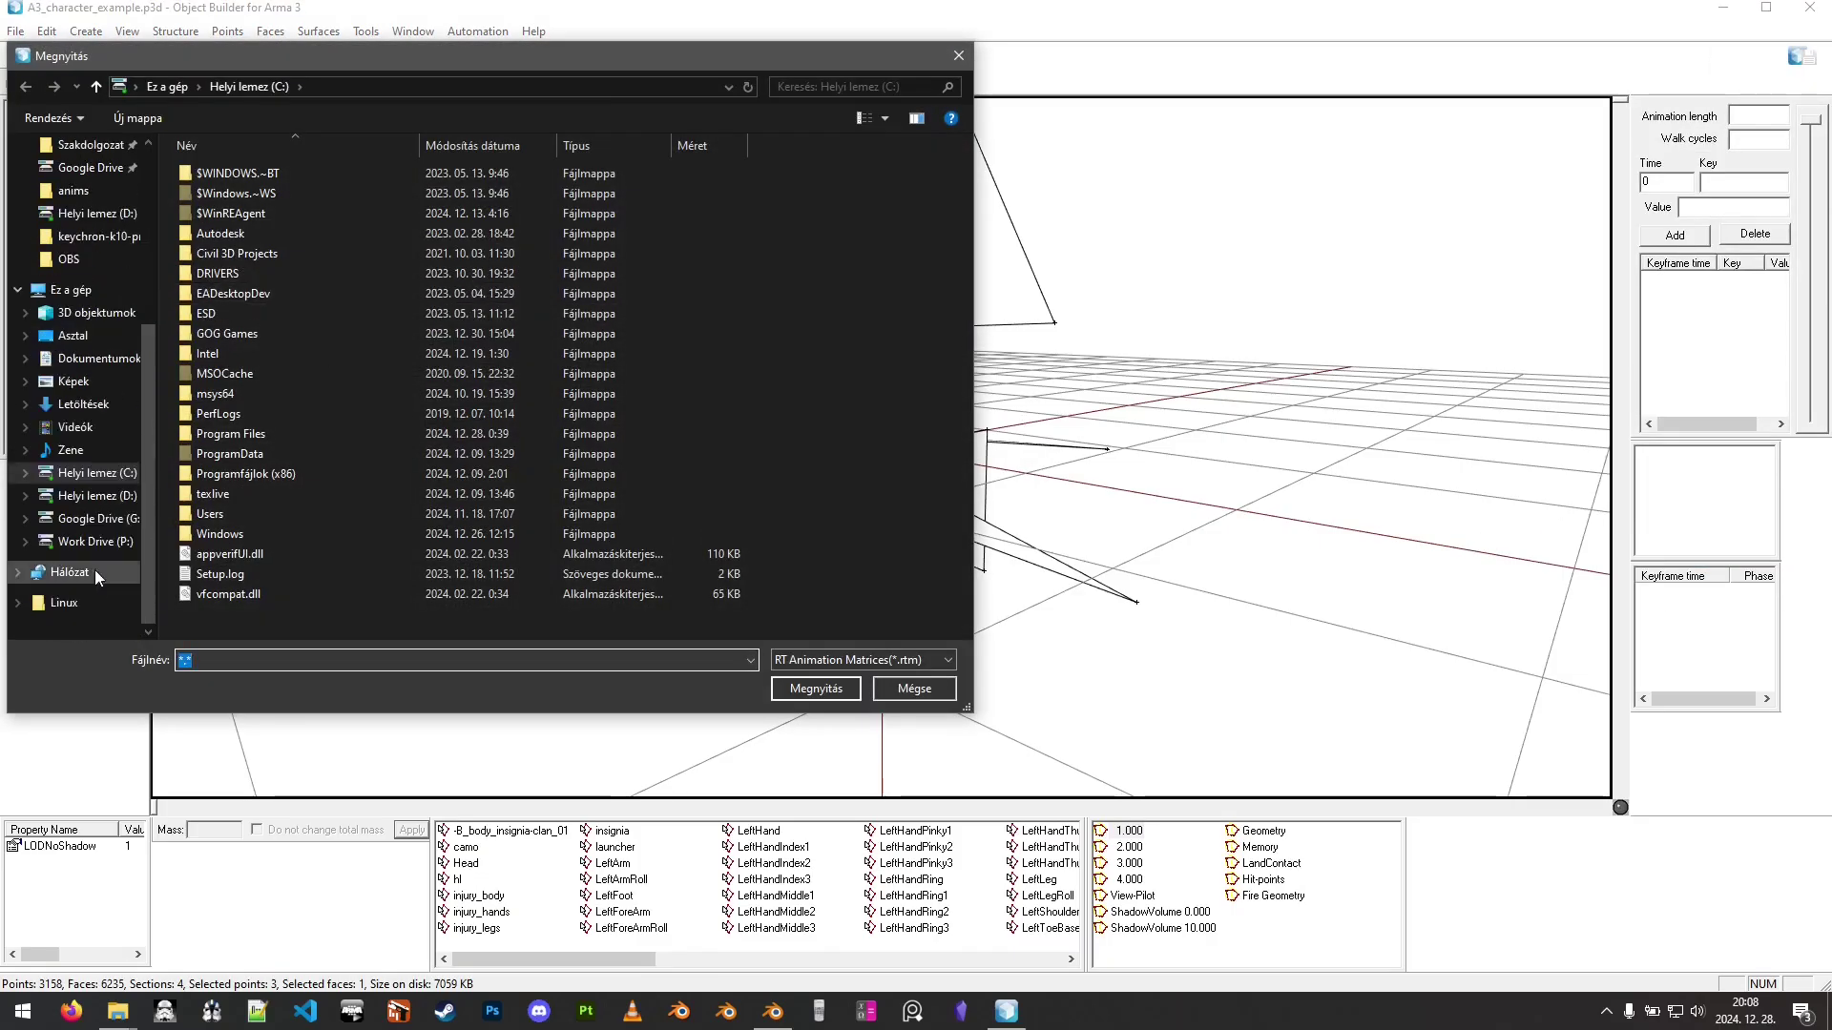
pyautogui.click(95, 541)
pyautogui.scroll(-5, 242, 477)
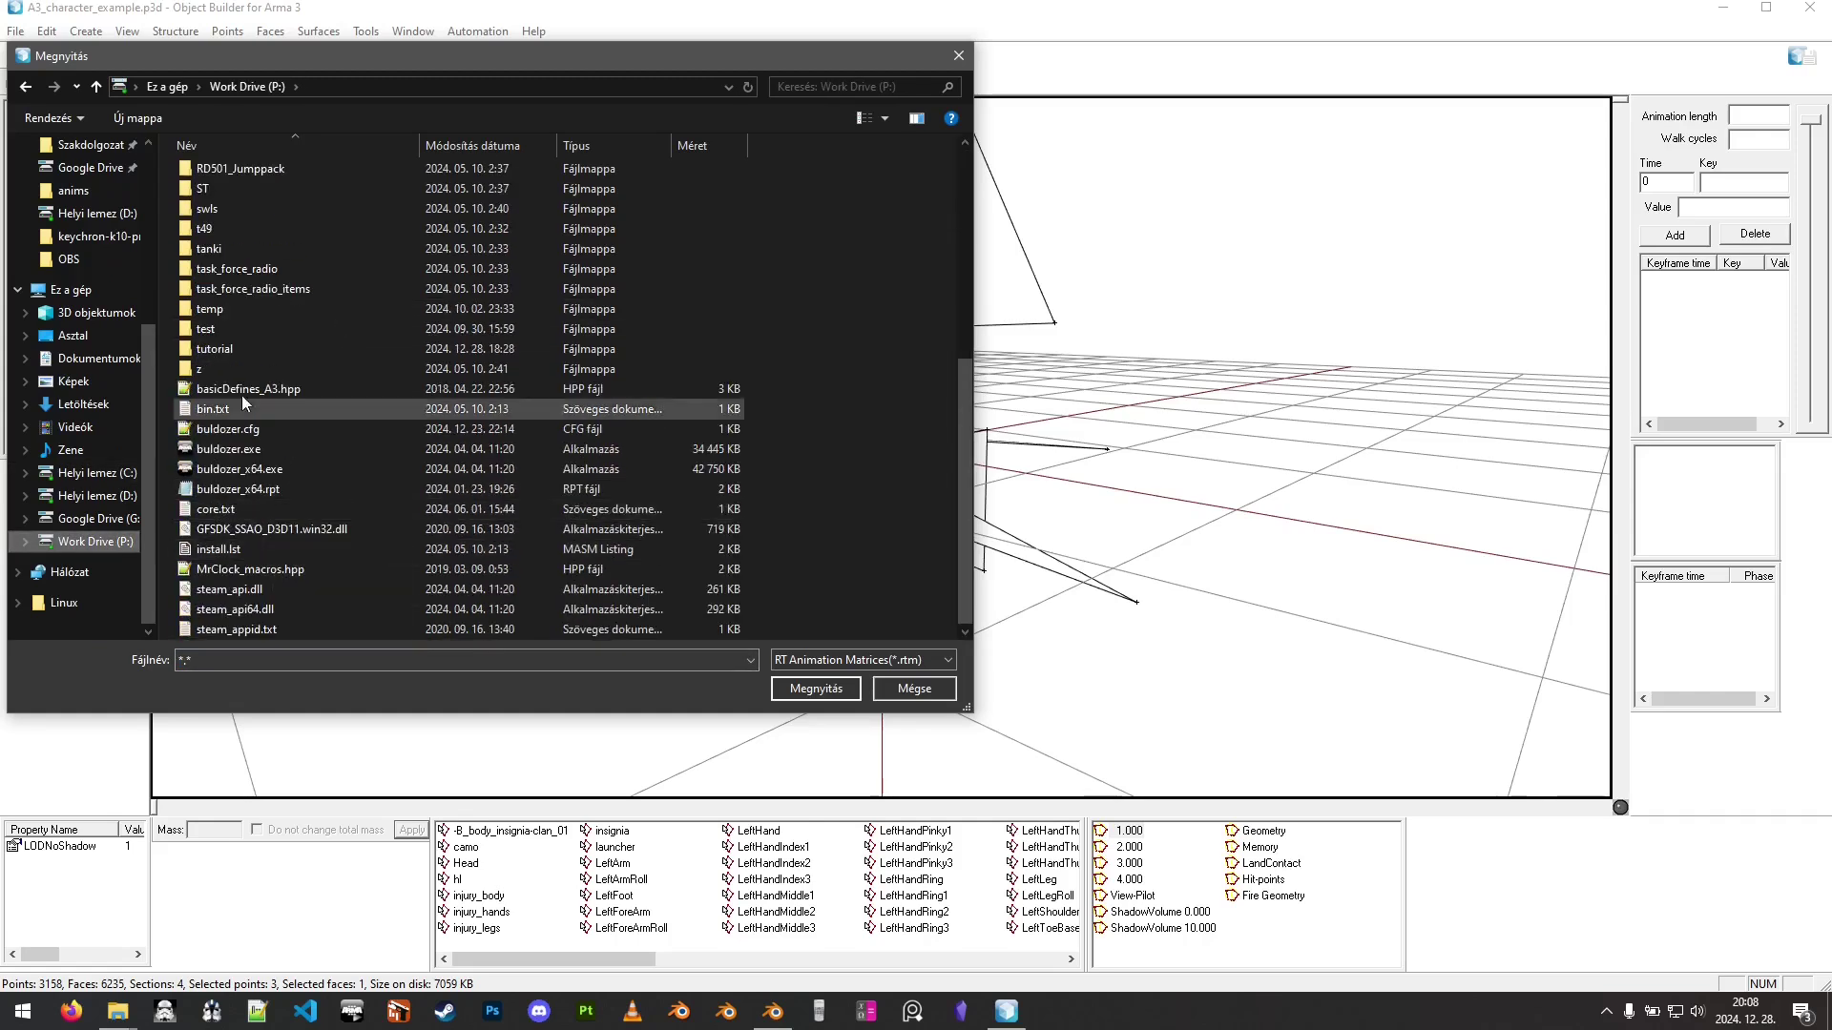
pyautogui.doubleClick(266, 349)
pyautogui.doubleClick(267, 191)
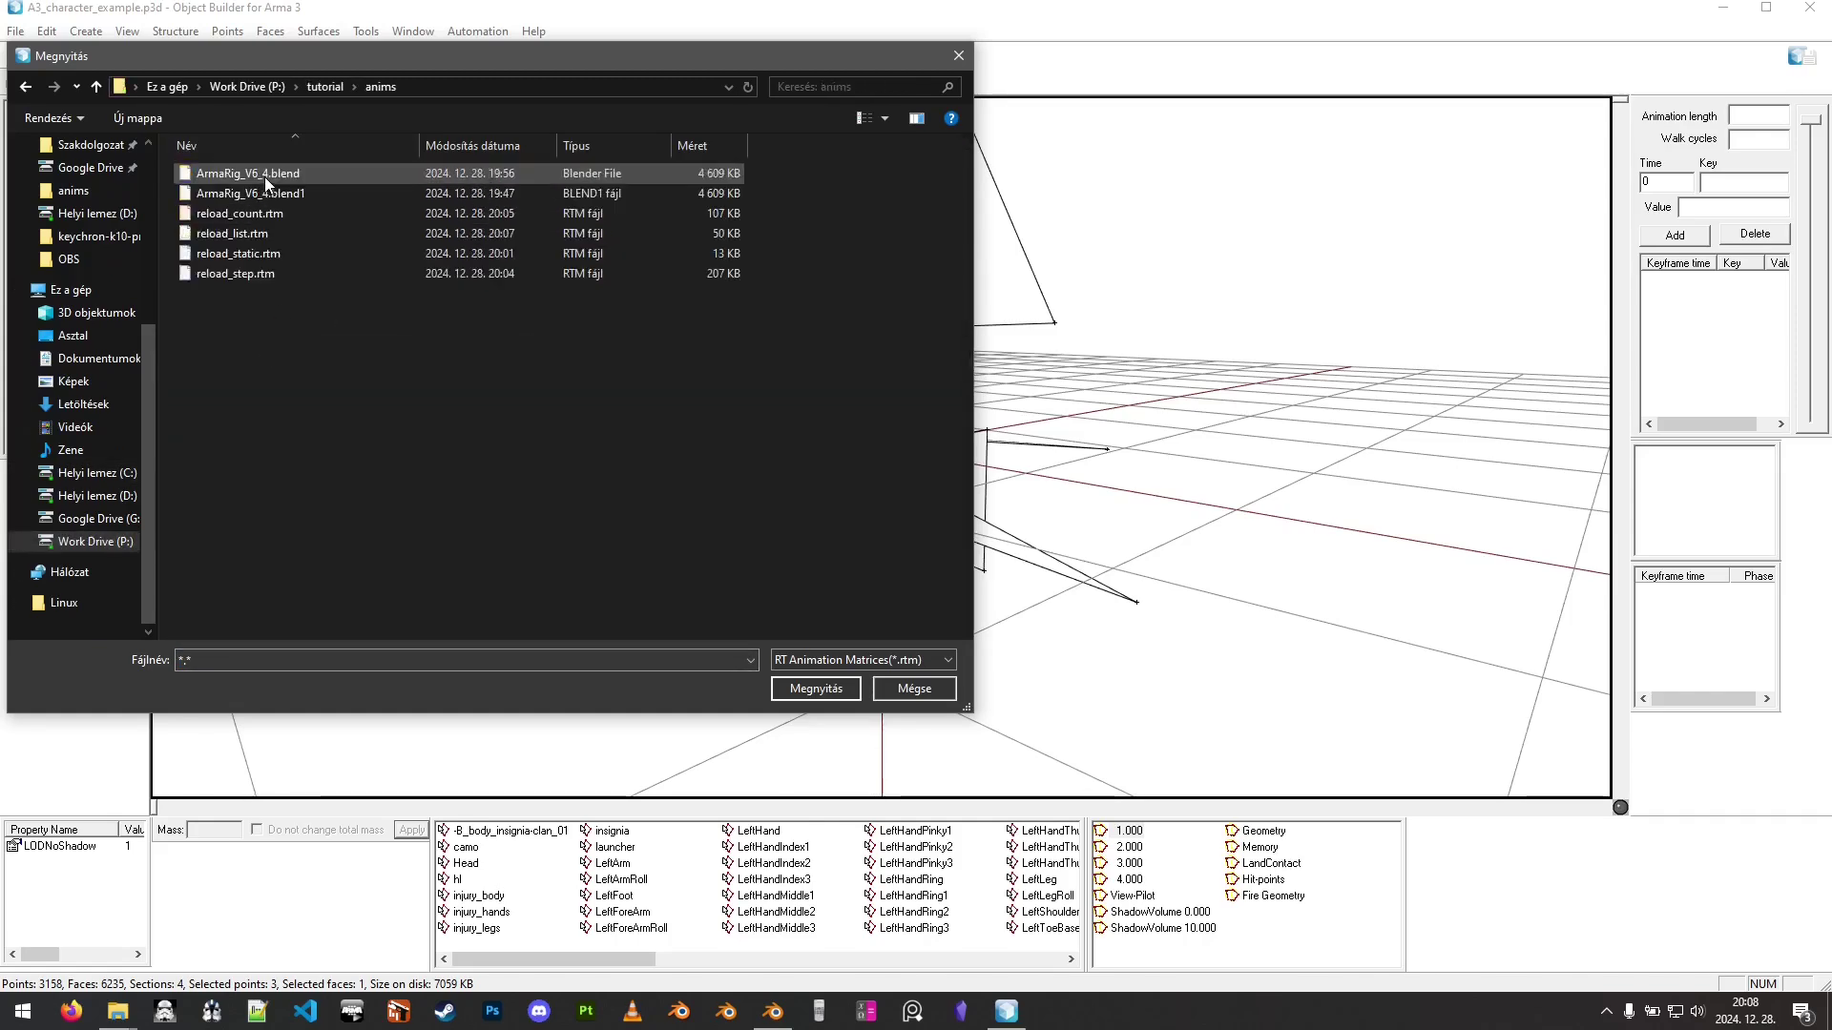
pyautogui.click(278, 274)
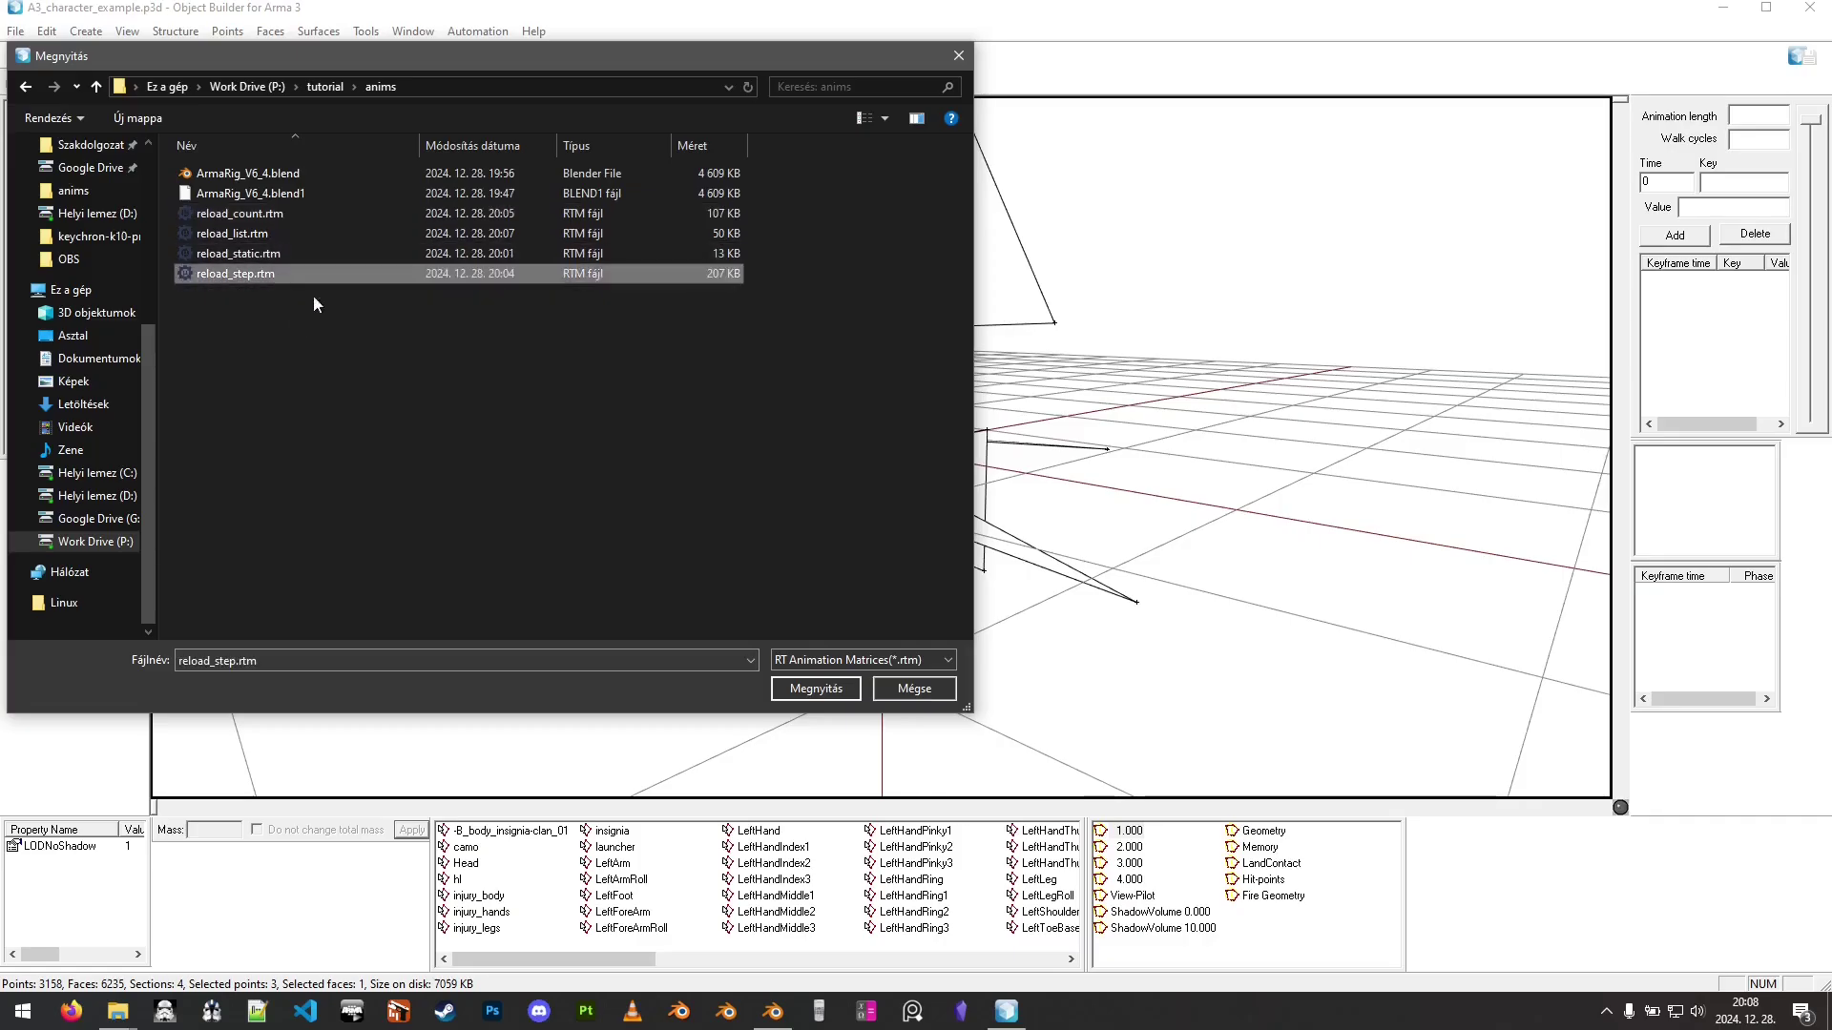
pyautogui.click(803, 689)
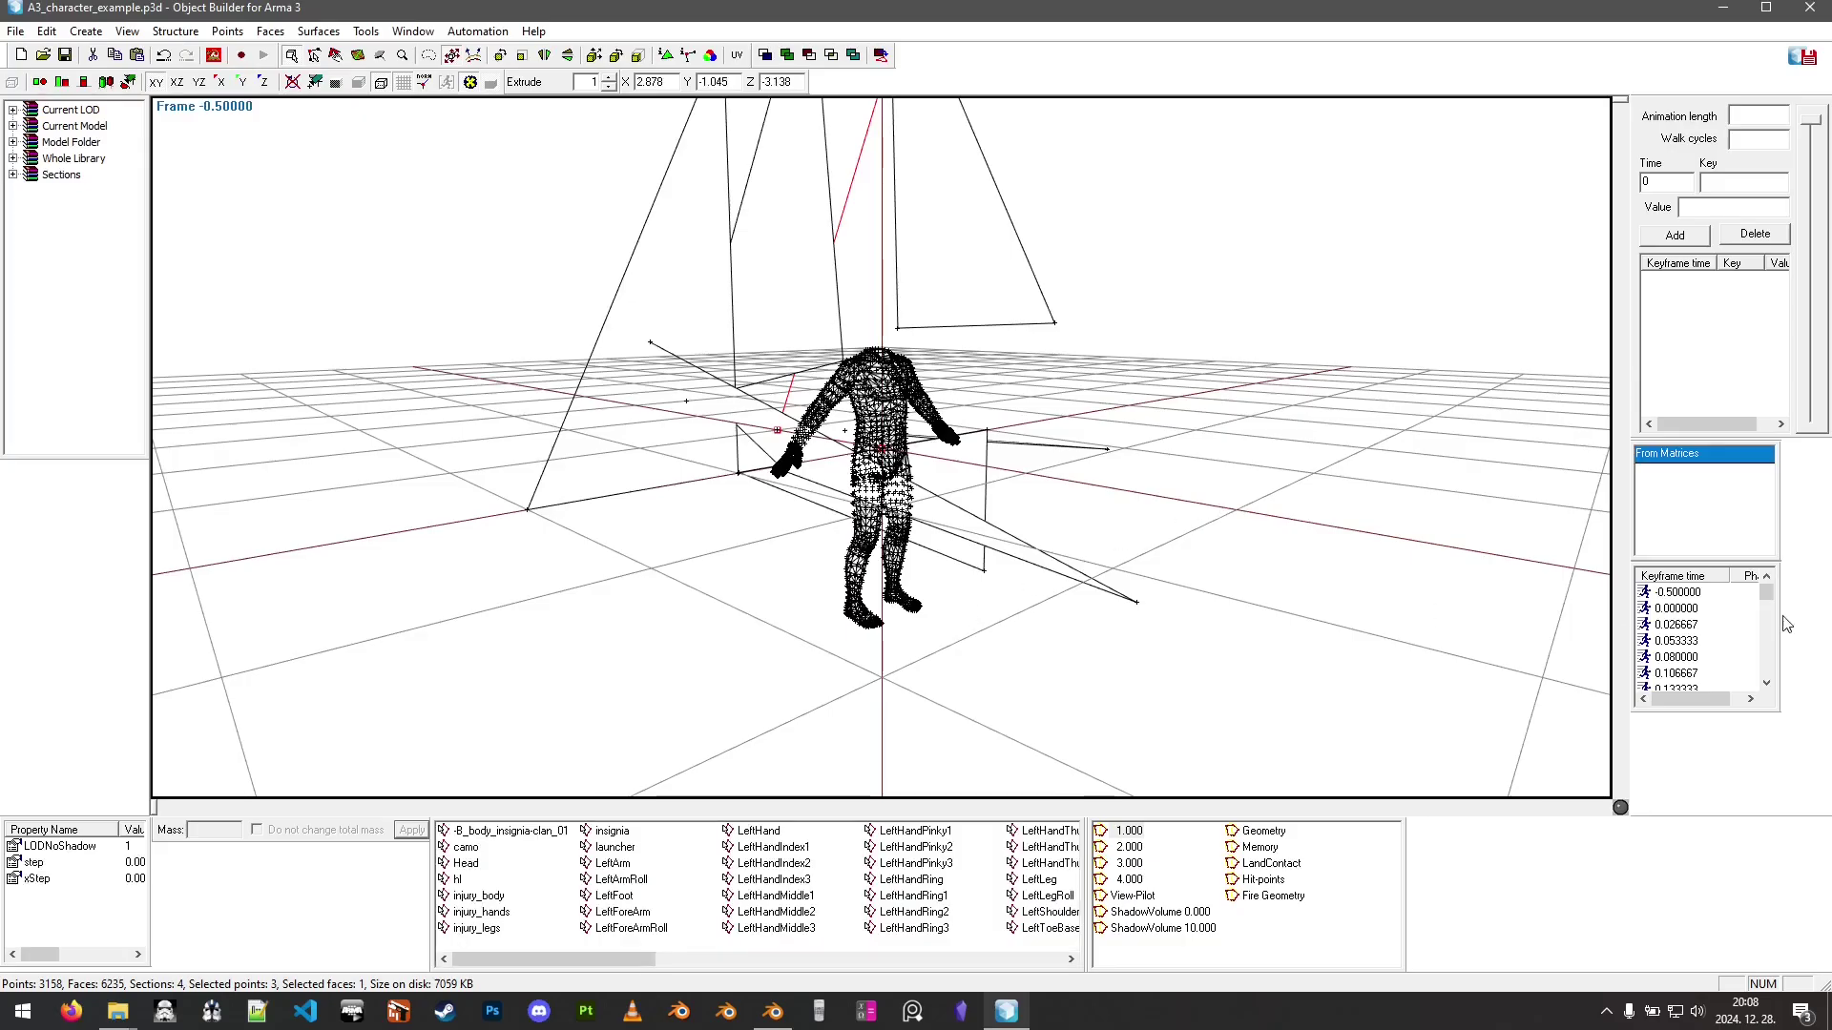
# - Preview the reload_step.rtm poses at keyframes 1.000000 and -0.500000, ending back at frame 0.0
pyautogui.moveTo(1767, 596)
pyautogui.mouseDown()
pyautogui.moveTo(1768, 670)
pyautogui.moveTo(1723, 700)
pyautogui.moveTo(1744, 701)
pyautogui.moveTo(1687, 702)
pyautogui.moveTo(1767, 592)
pyautogui.mouseUp()
pyautogui.click(1702, 675)
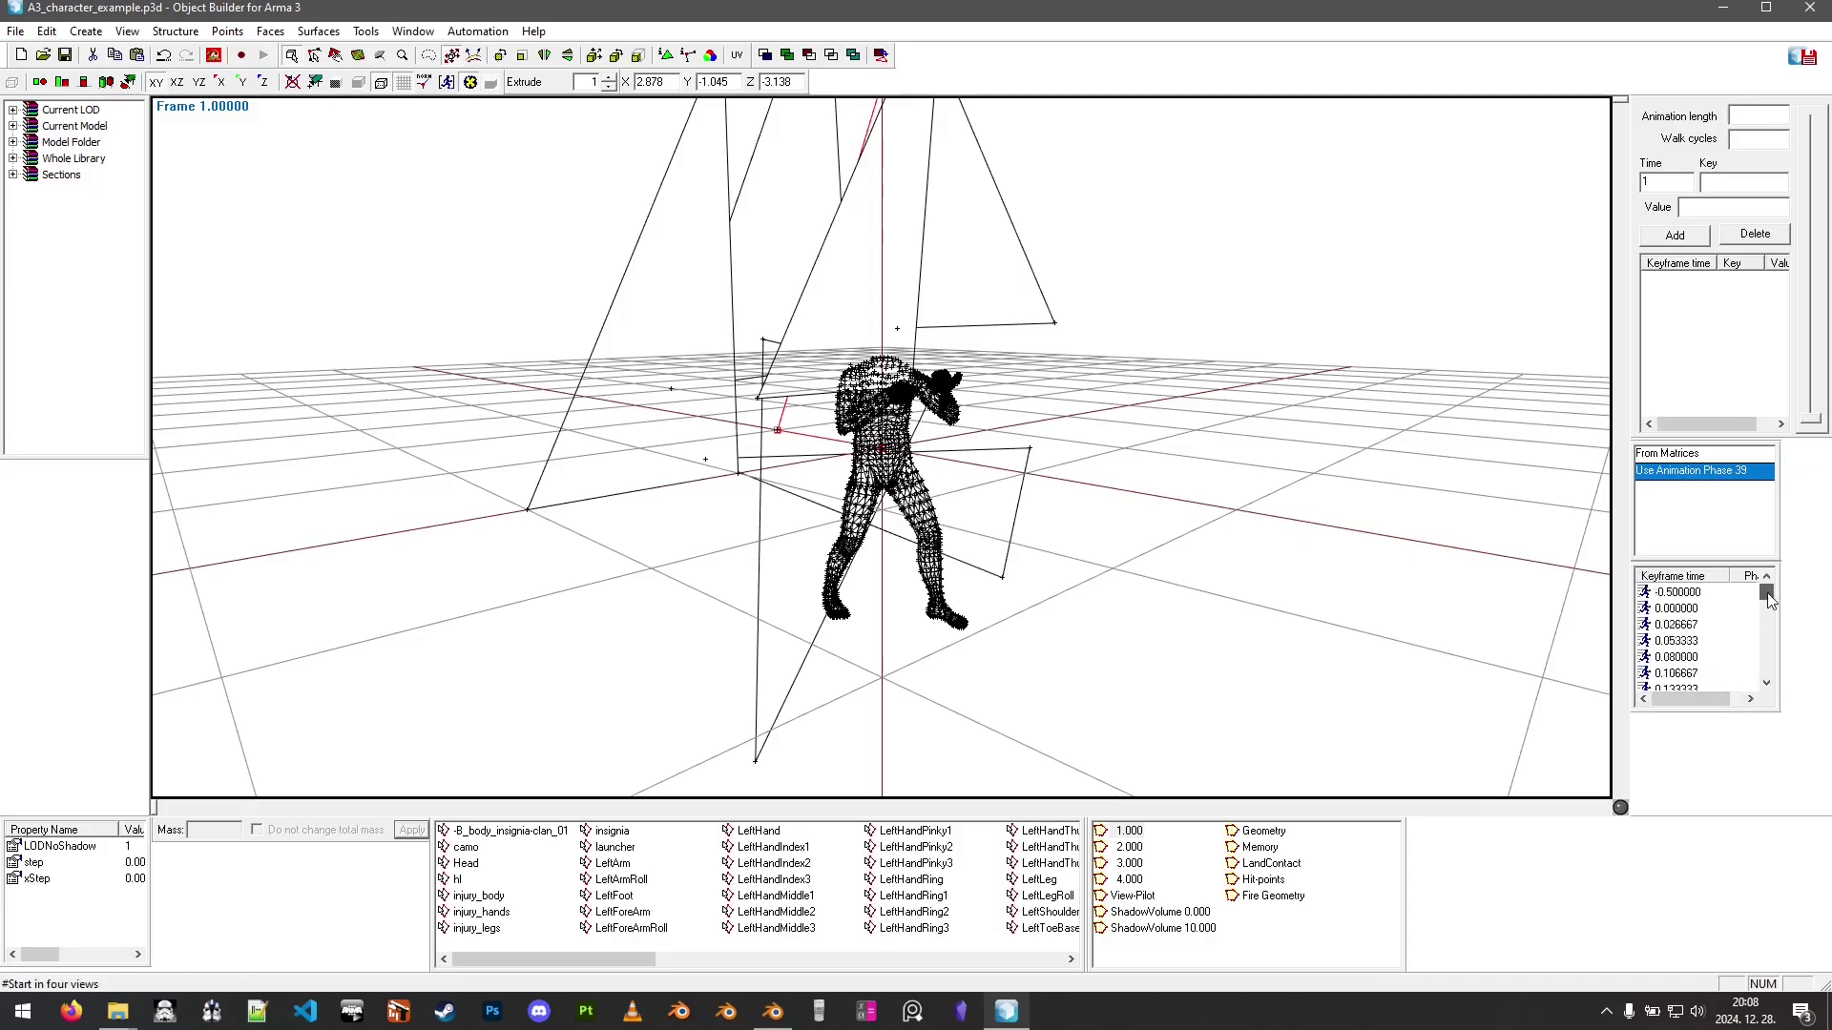
pyautogui.moveTo(1698, 699); pyautogui.dragTo(1689, 658)
pyautogui.click(1677, 592)
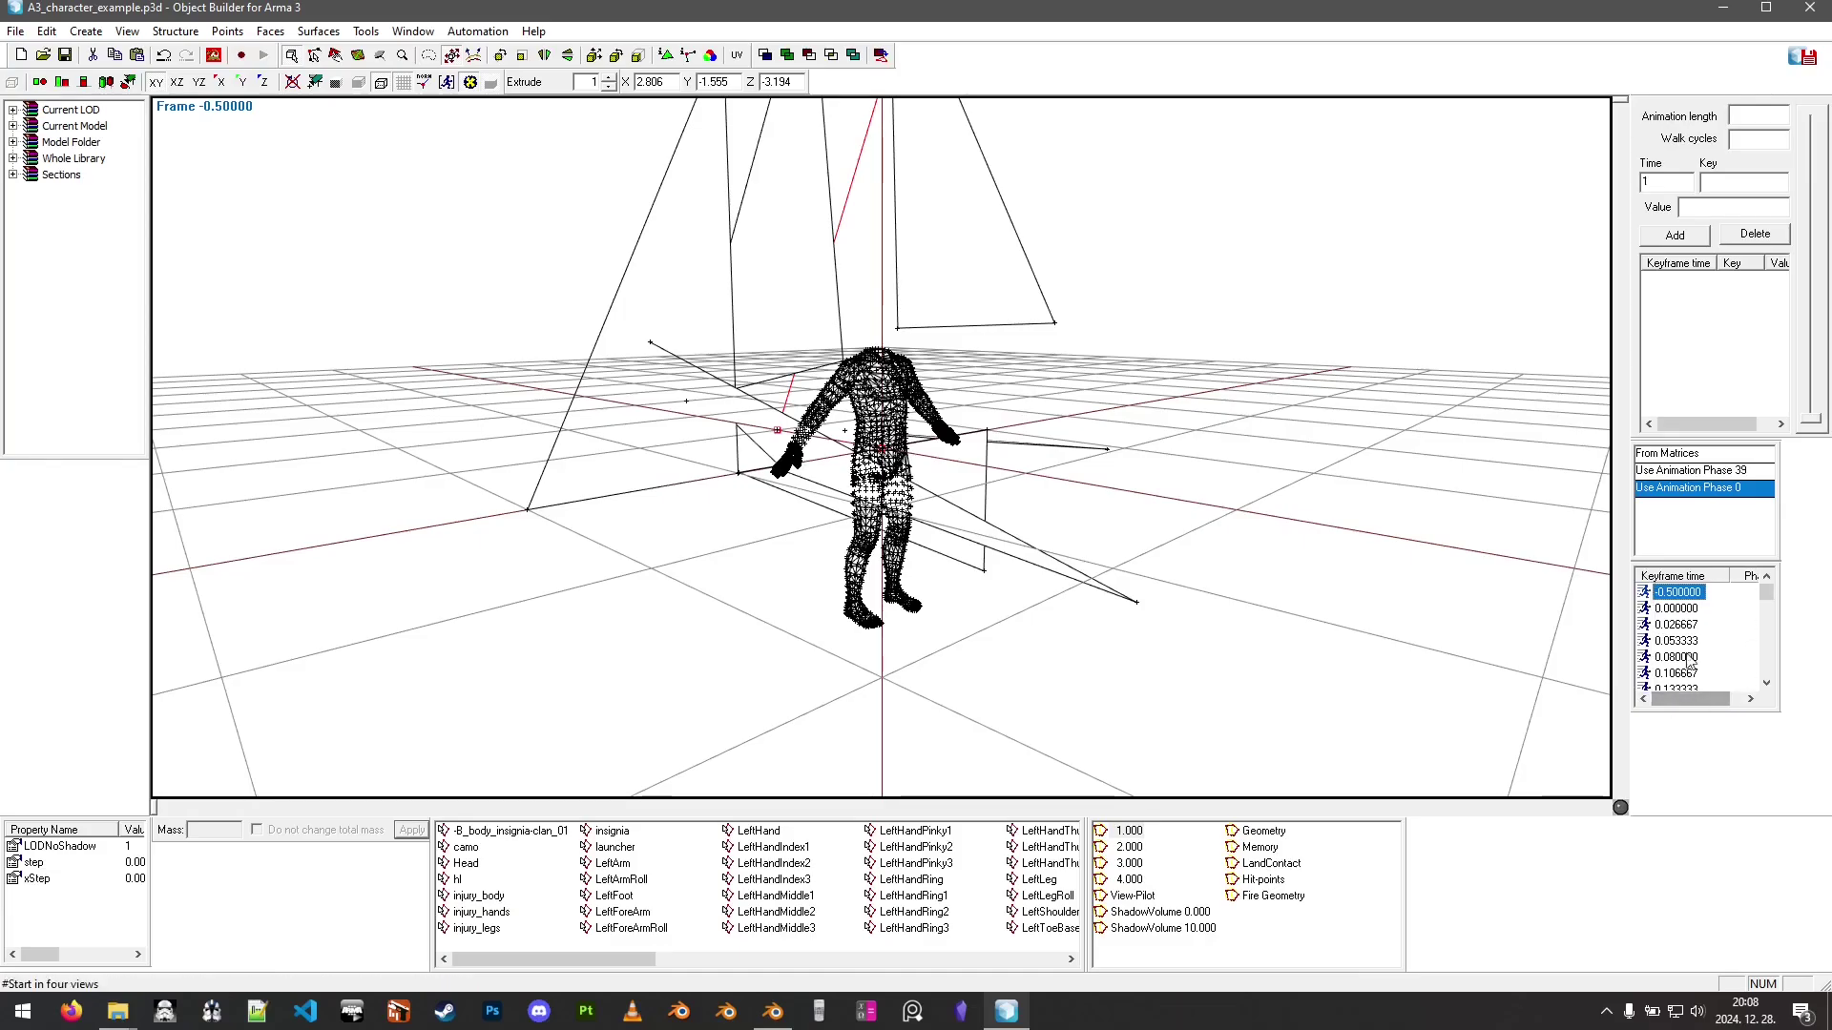
pyautogui.moveTo(1765, 591); pyautogui.dragTo(1805, 103)
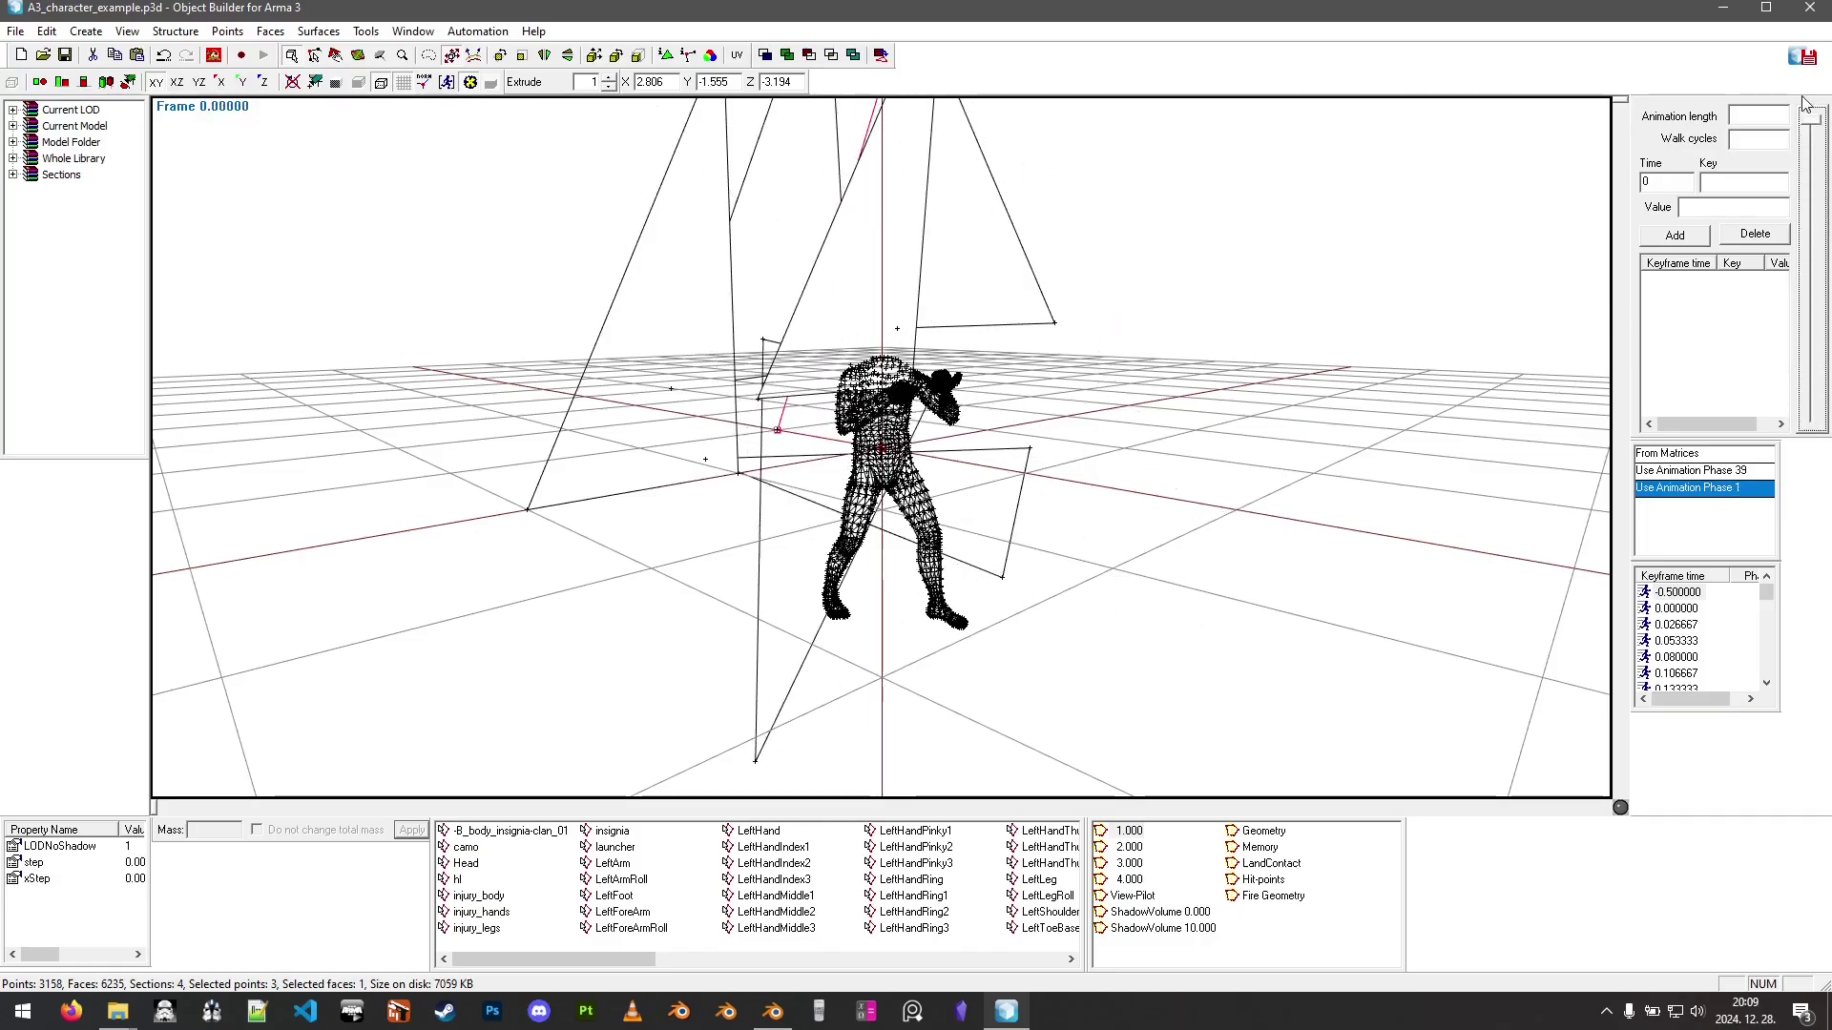
# - Delete the step animation and import reload_count.rtm from matrices
pyautogui.rightClick(1643, 632)
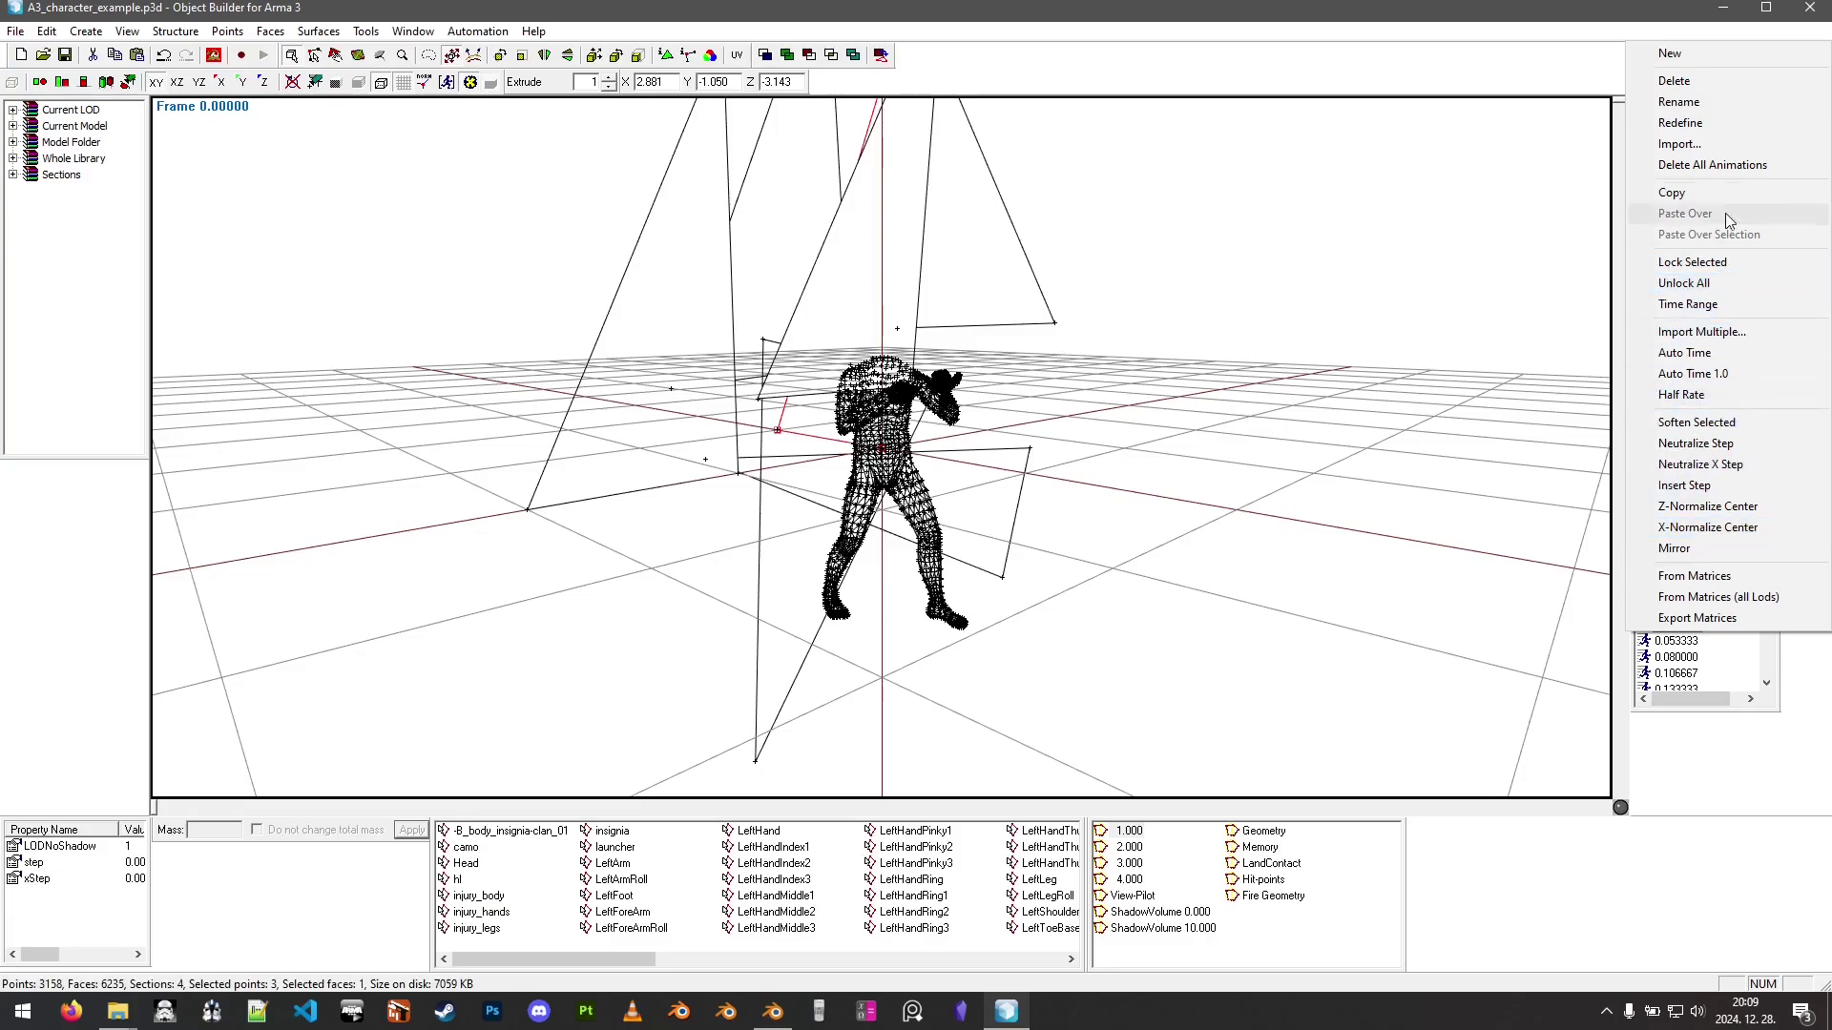
pyautogui.click(1718, 164)
pyautogui.rightClick(1679, 617)
pyautogui.click(1709, 572)
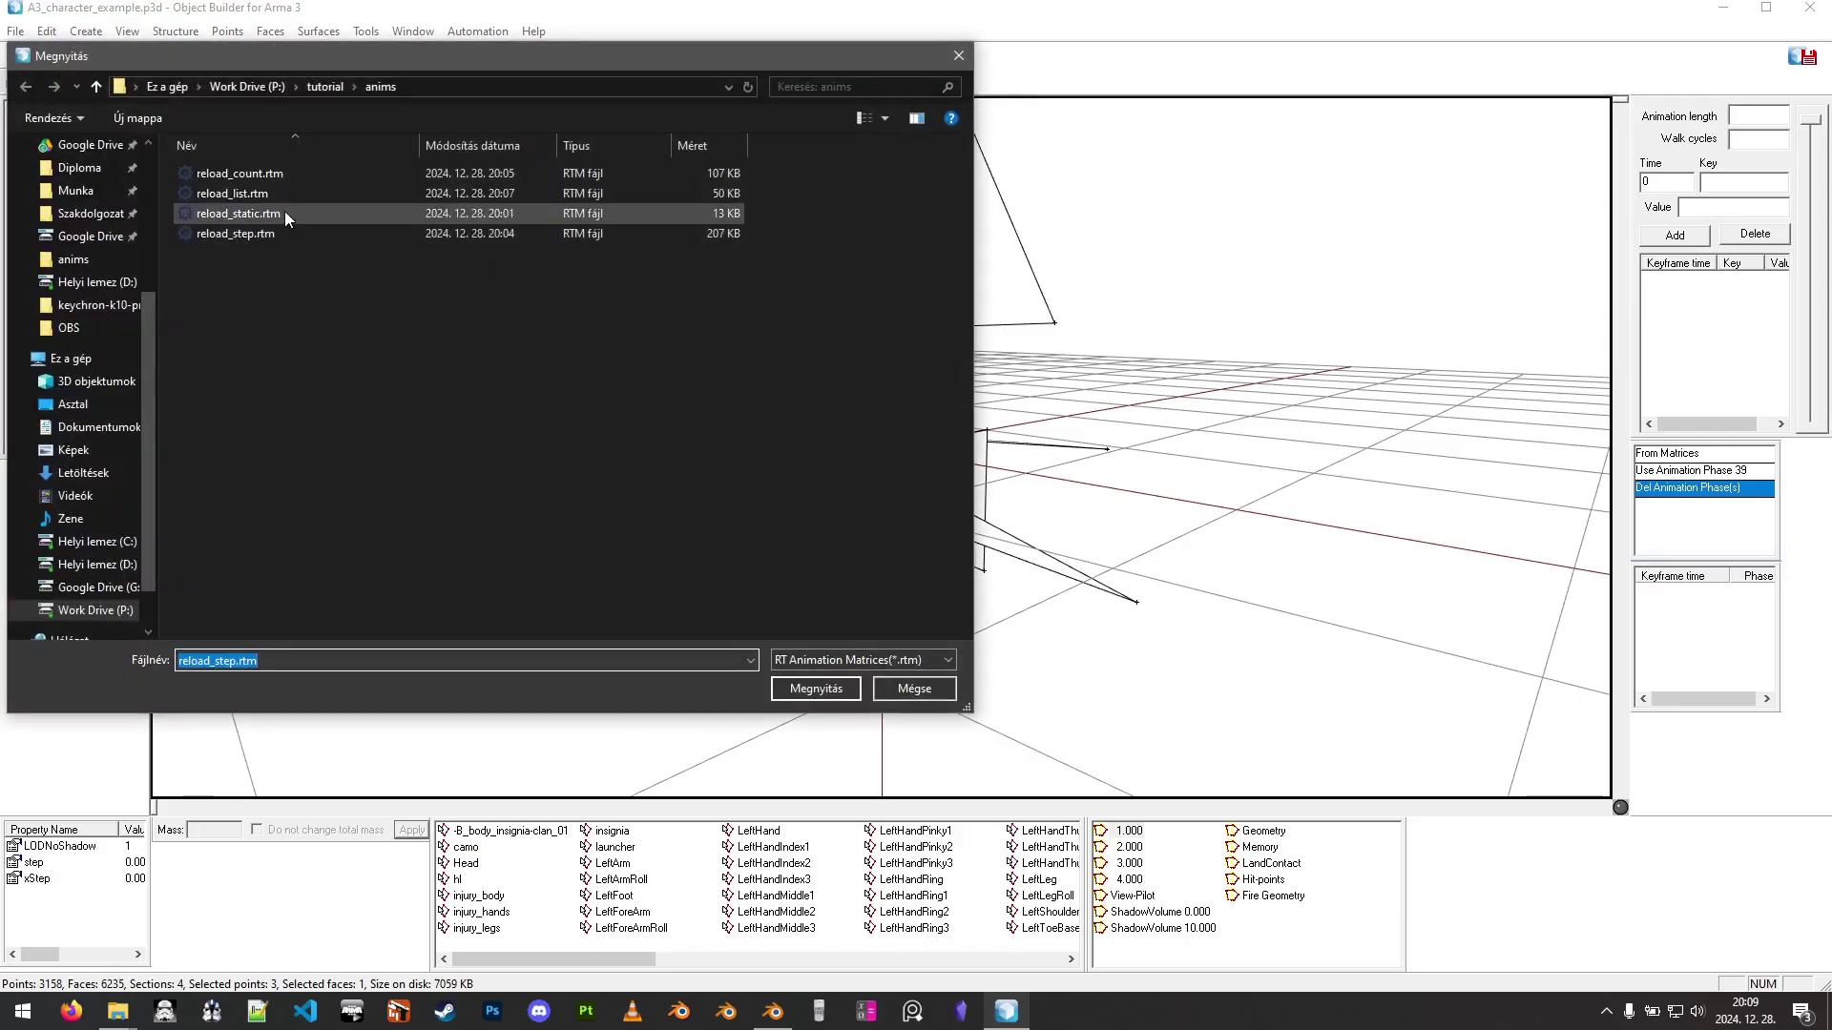
pyautogui.click(275, 174)
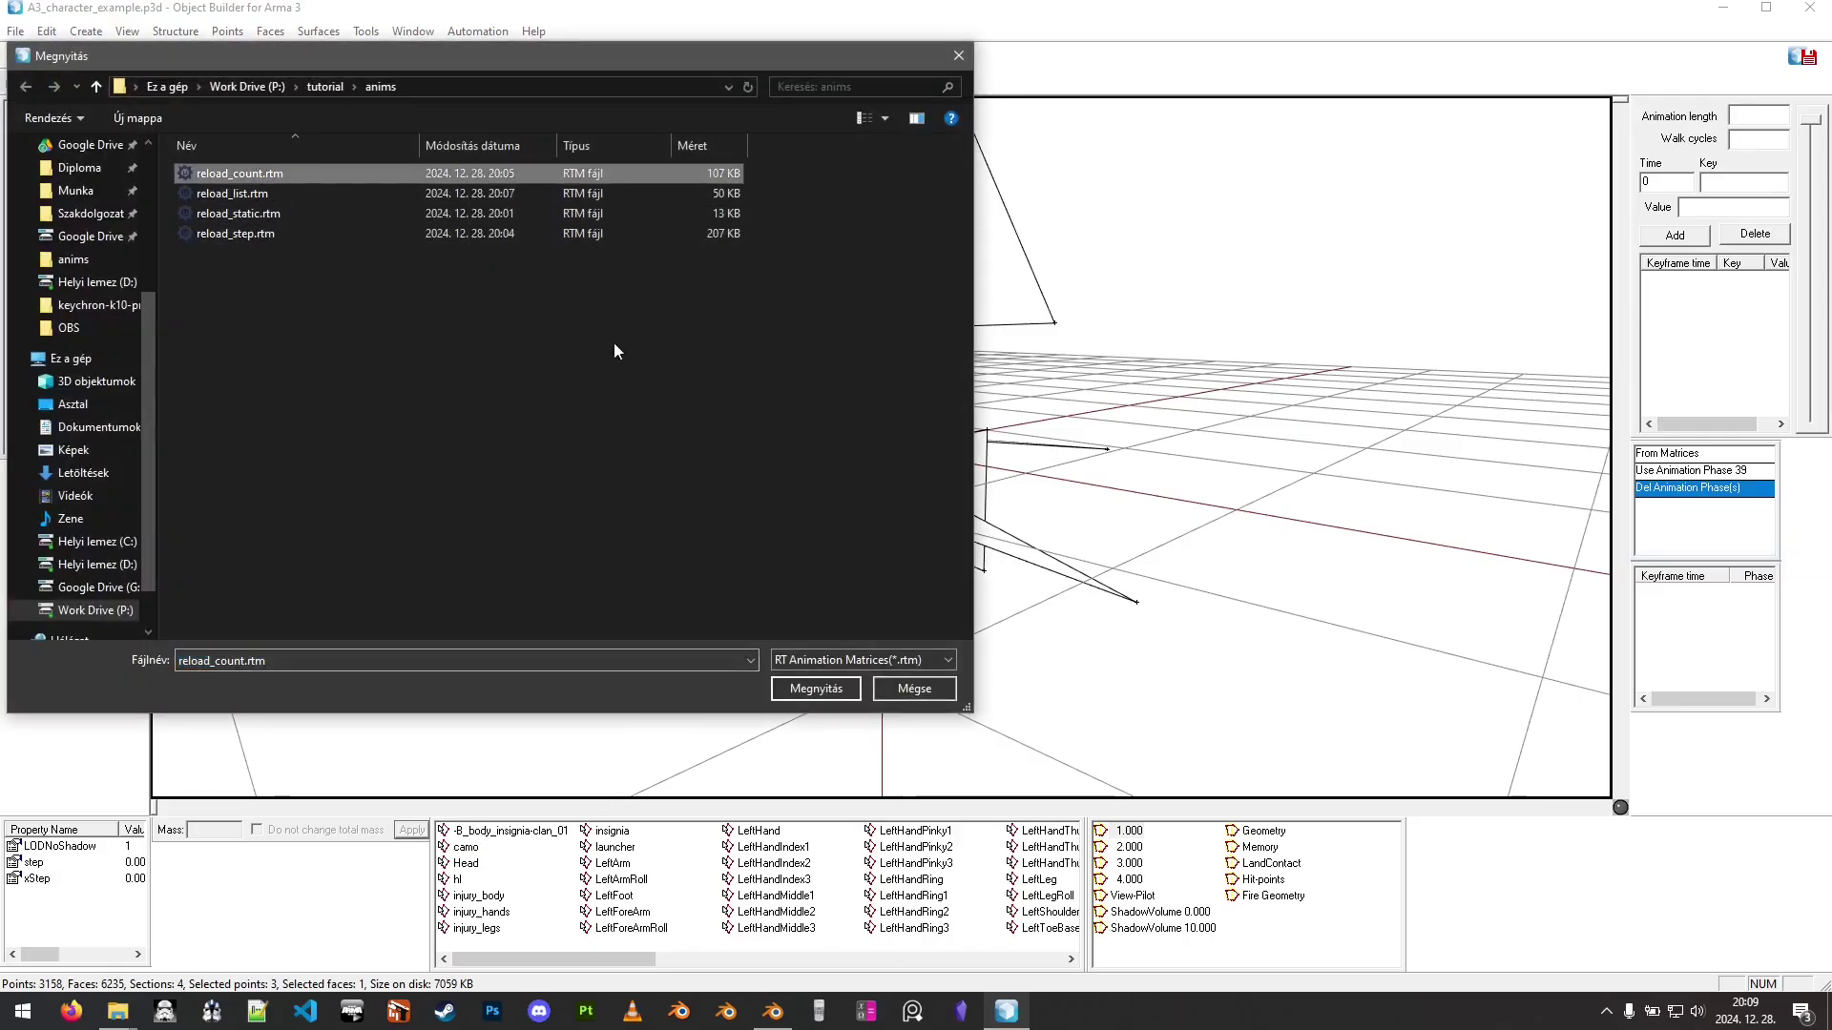
pyautogui.click(816, 689)
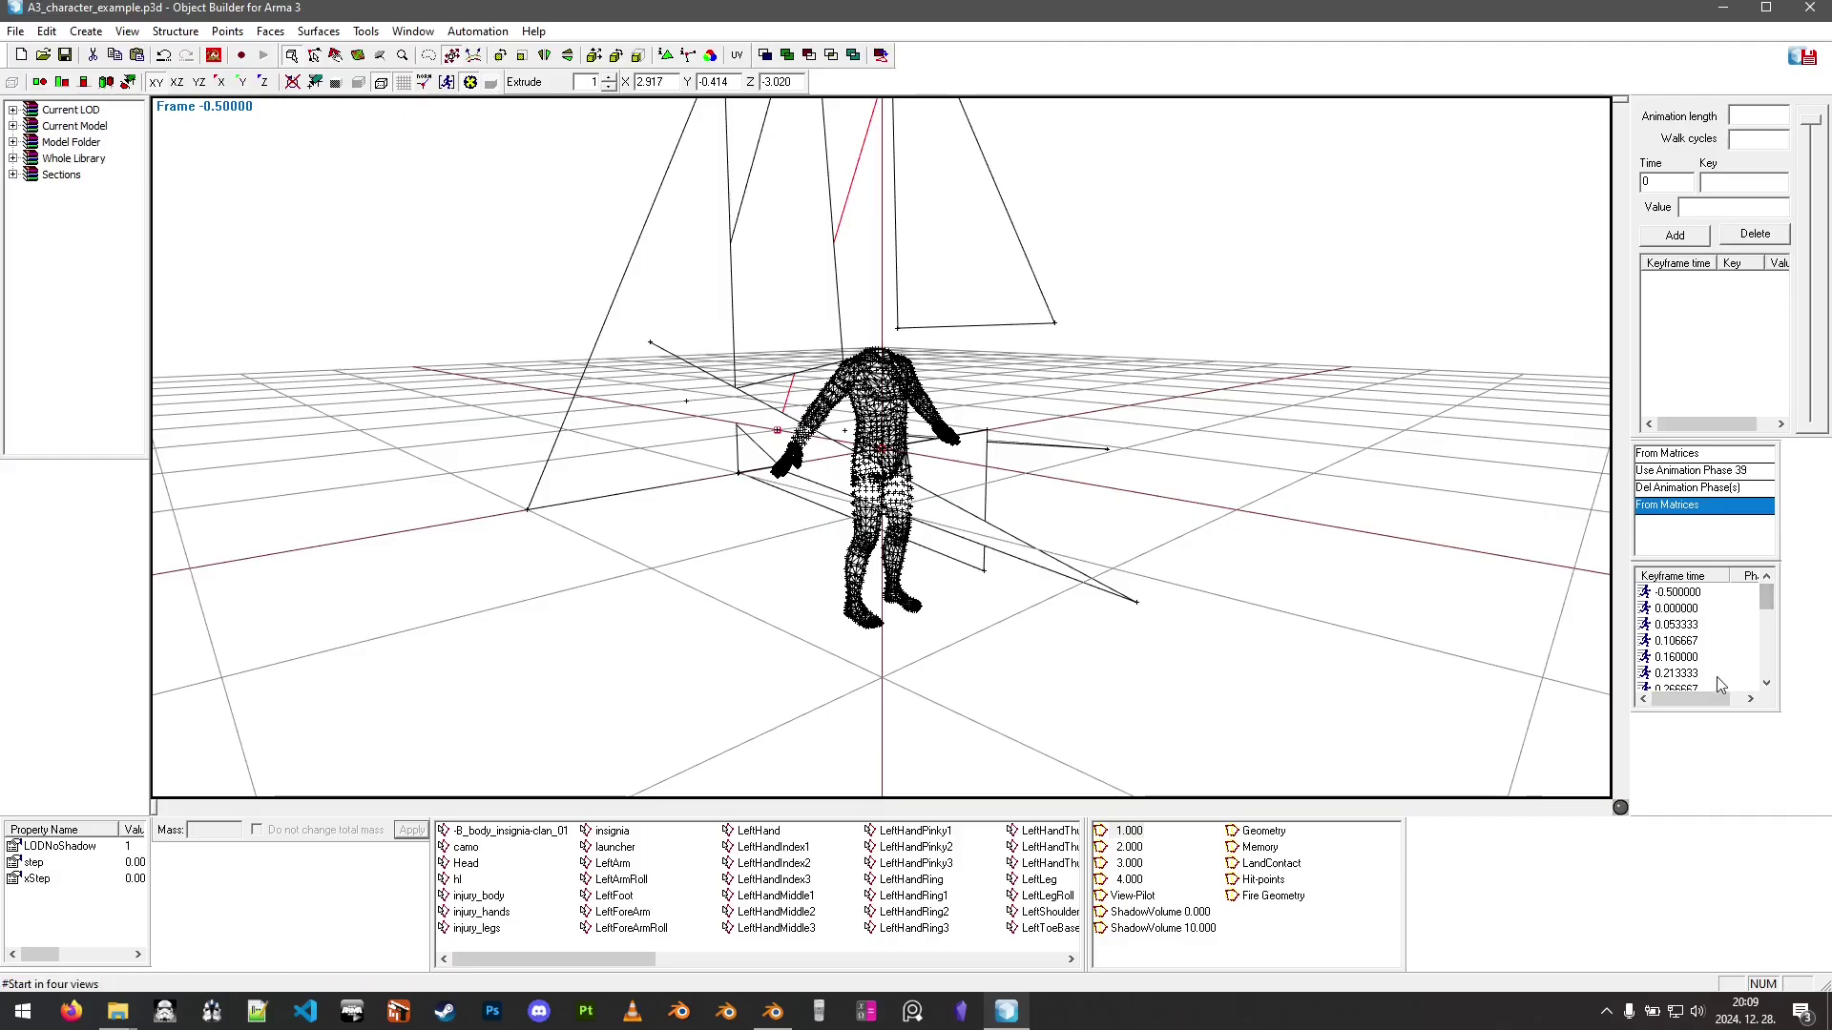
# - Scrub reload_count.rtm from keyframe 0.0 through to frame 1.0 to check its poses
pyautogui.click(1750, 699)
pyautogui.moveTo(1766, 596); pyautogui.dragTo(1772, 681)
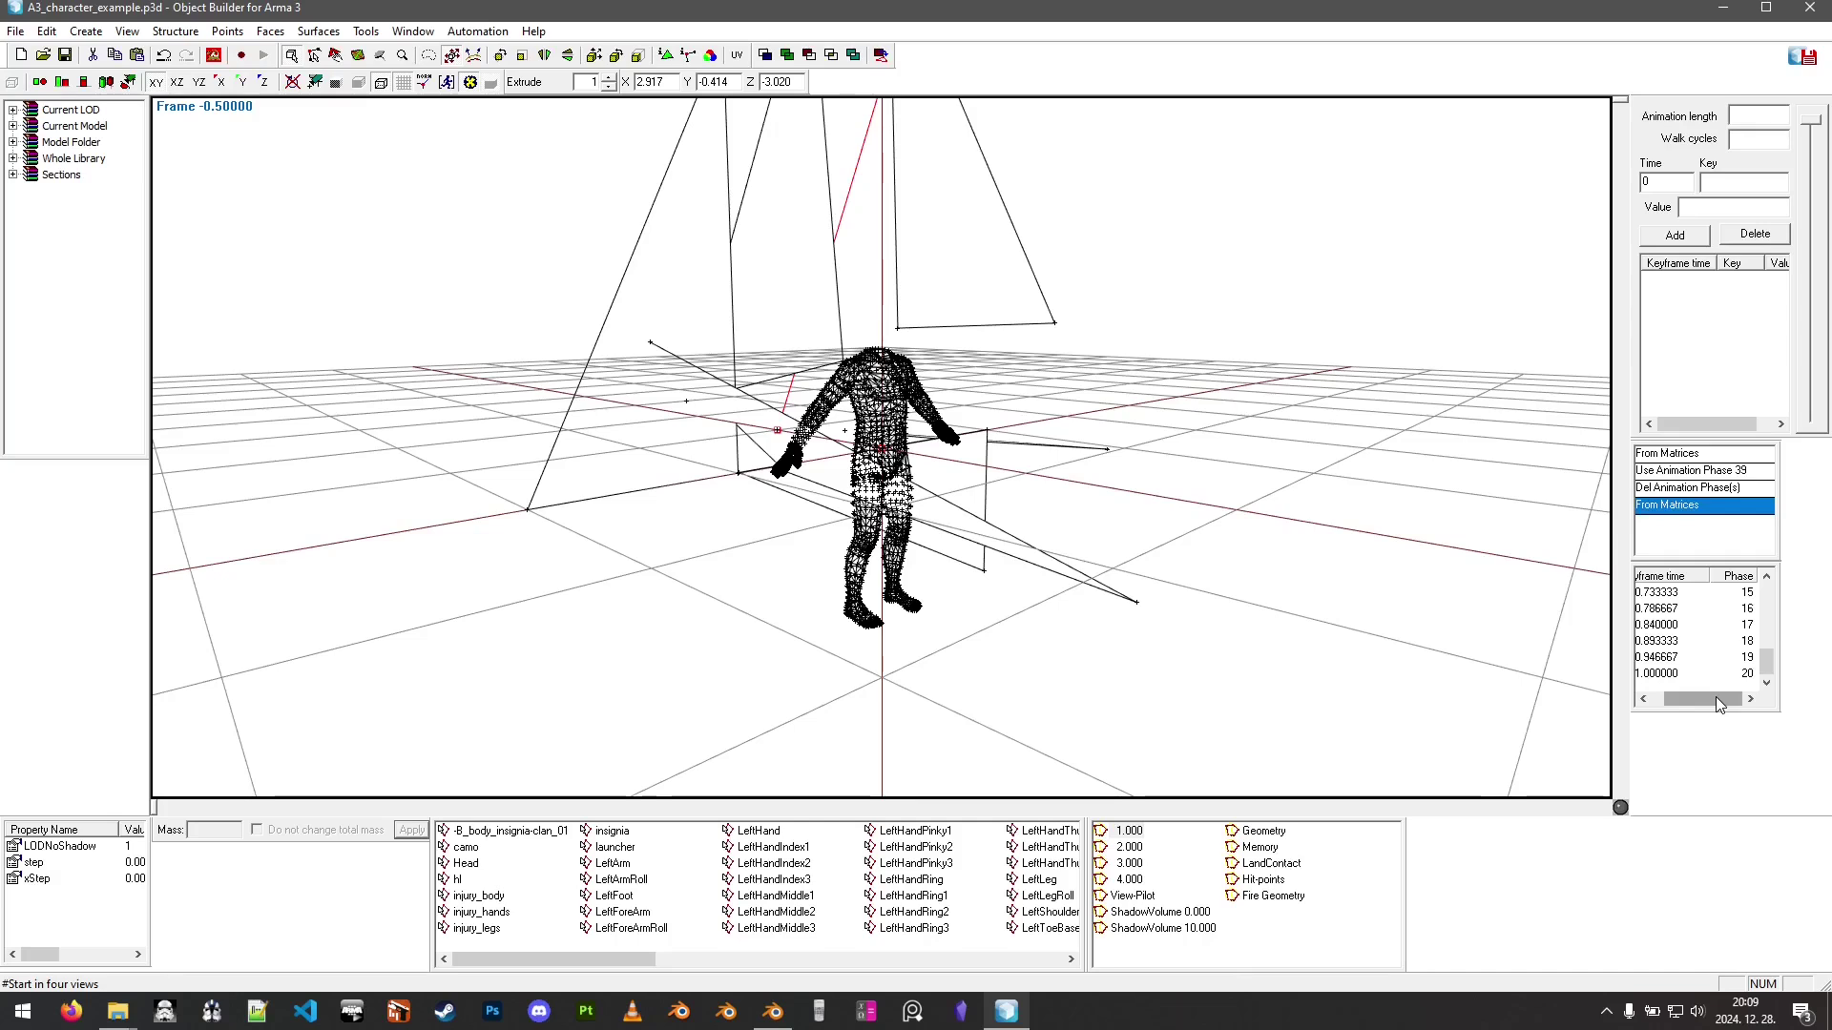
pyautogui.moveTo(1717, 704); pyautogui.dragTo(1772, 579)
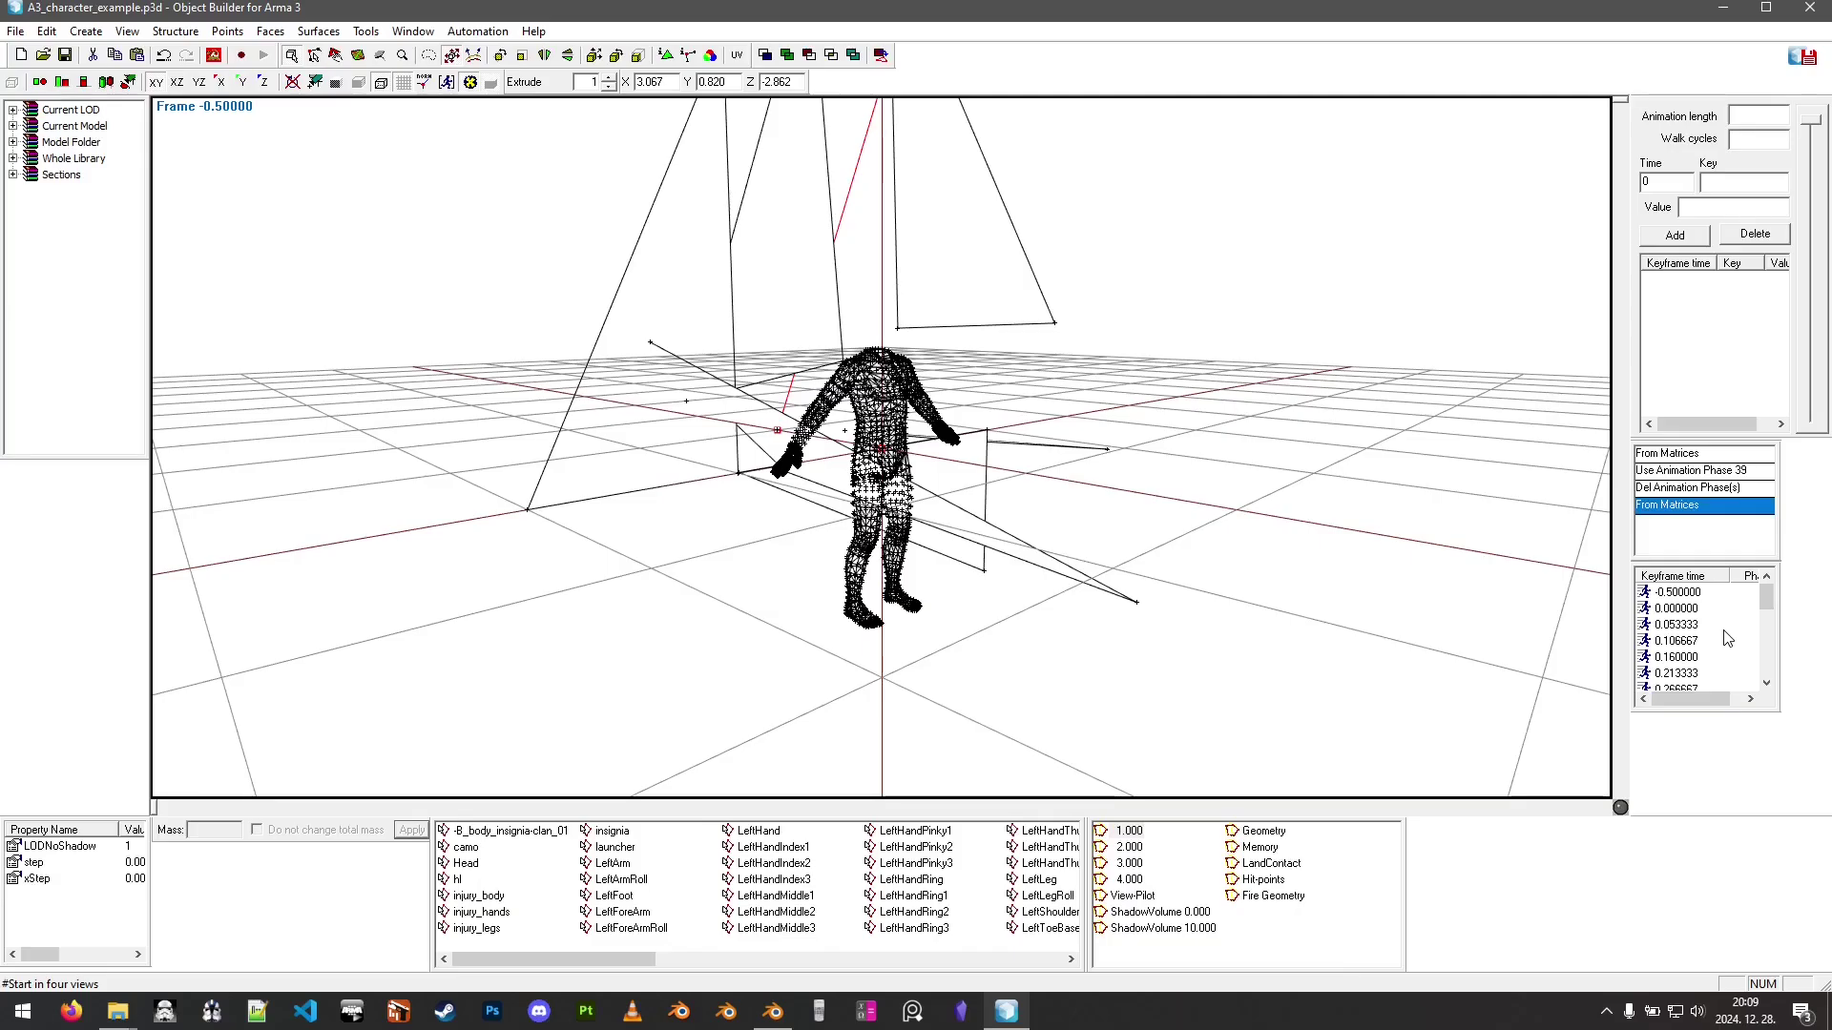
pyautogui.click(1813, 124)
pyautogui.moveTo(1812, 124)
pyautogui.mouseDown()
pyautogui.moveTo(1813, 451)
pyautogui.moveTo(1810, 128)
pyautogui.mouseUp()
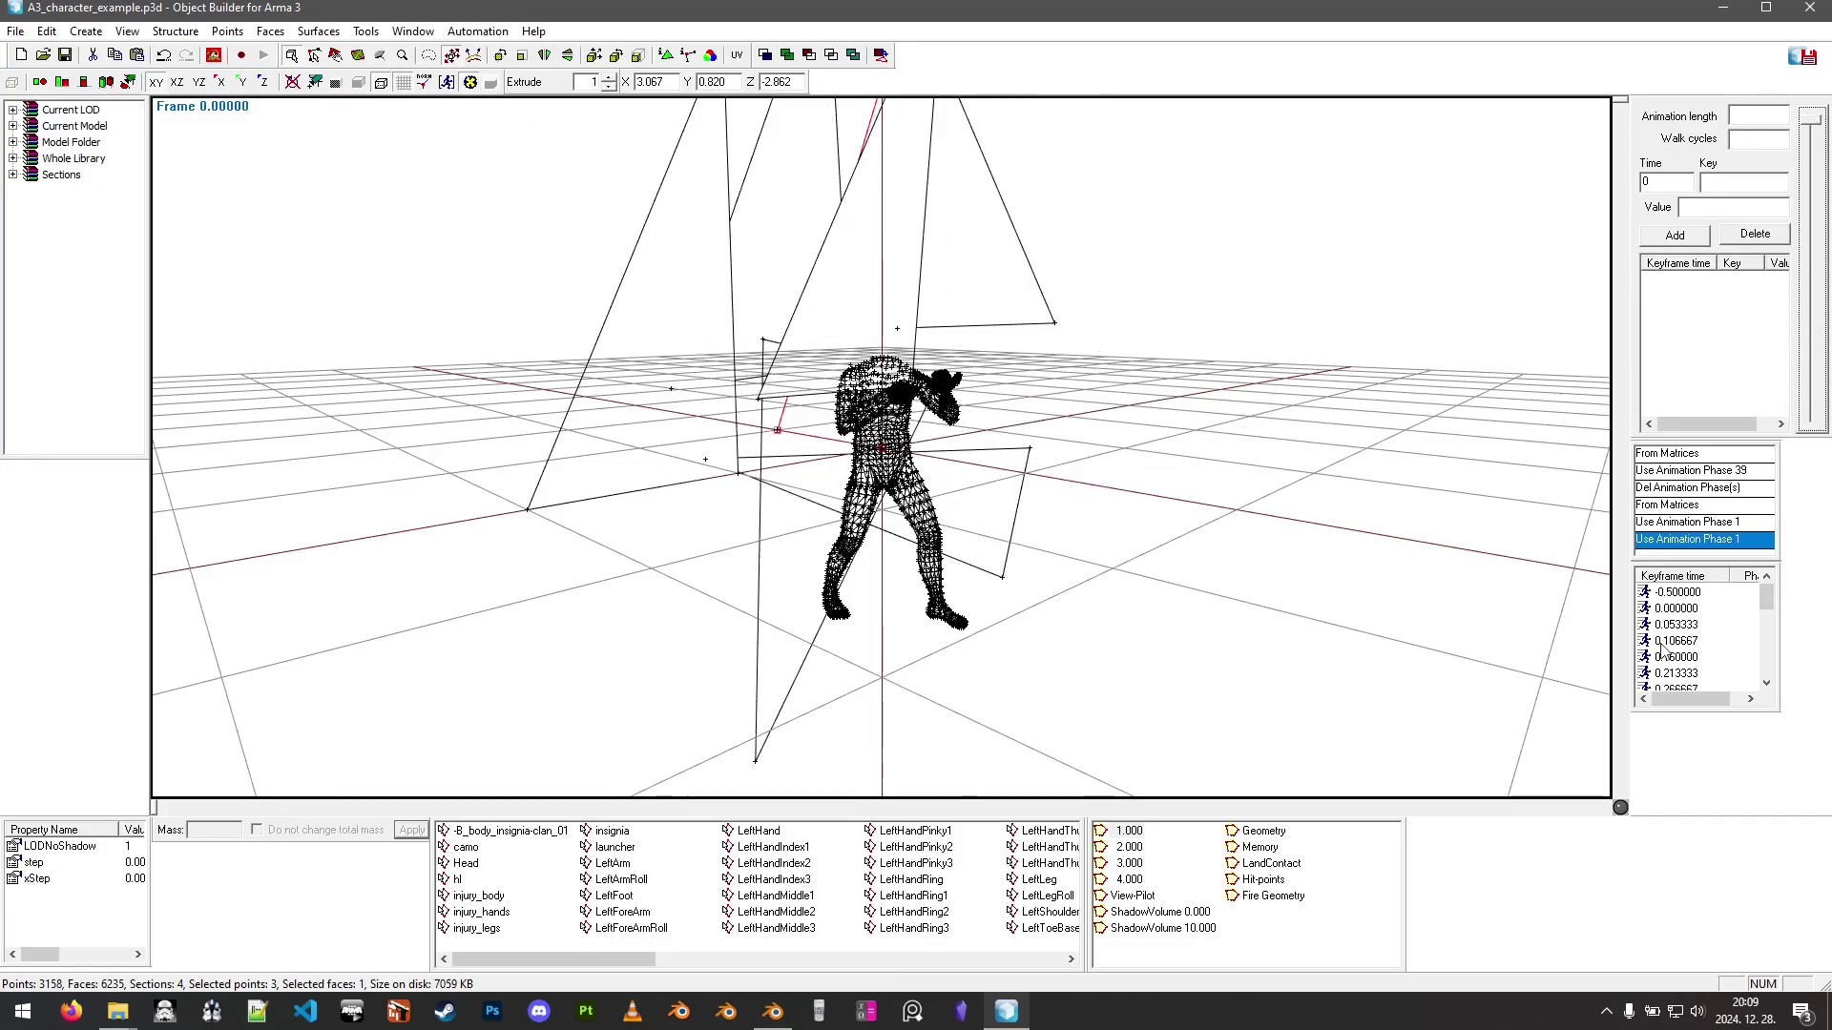
pyautogui.moveTo(1675, 698); pyautogui.dragTo(1683, 695)
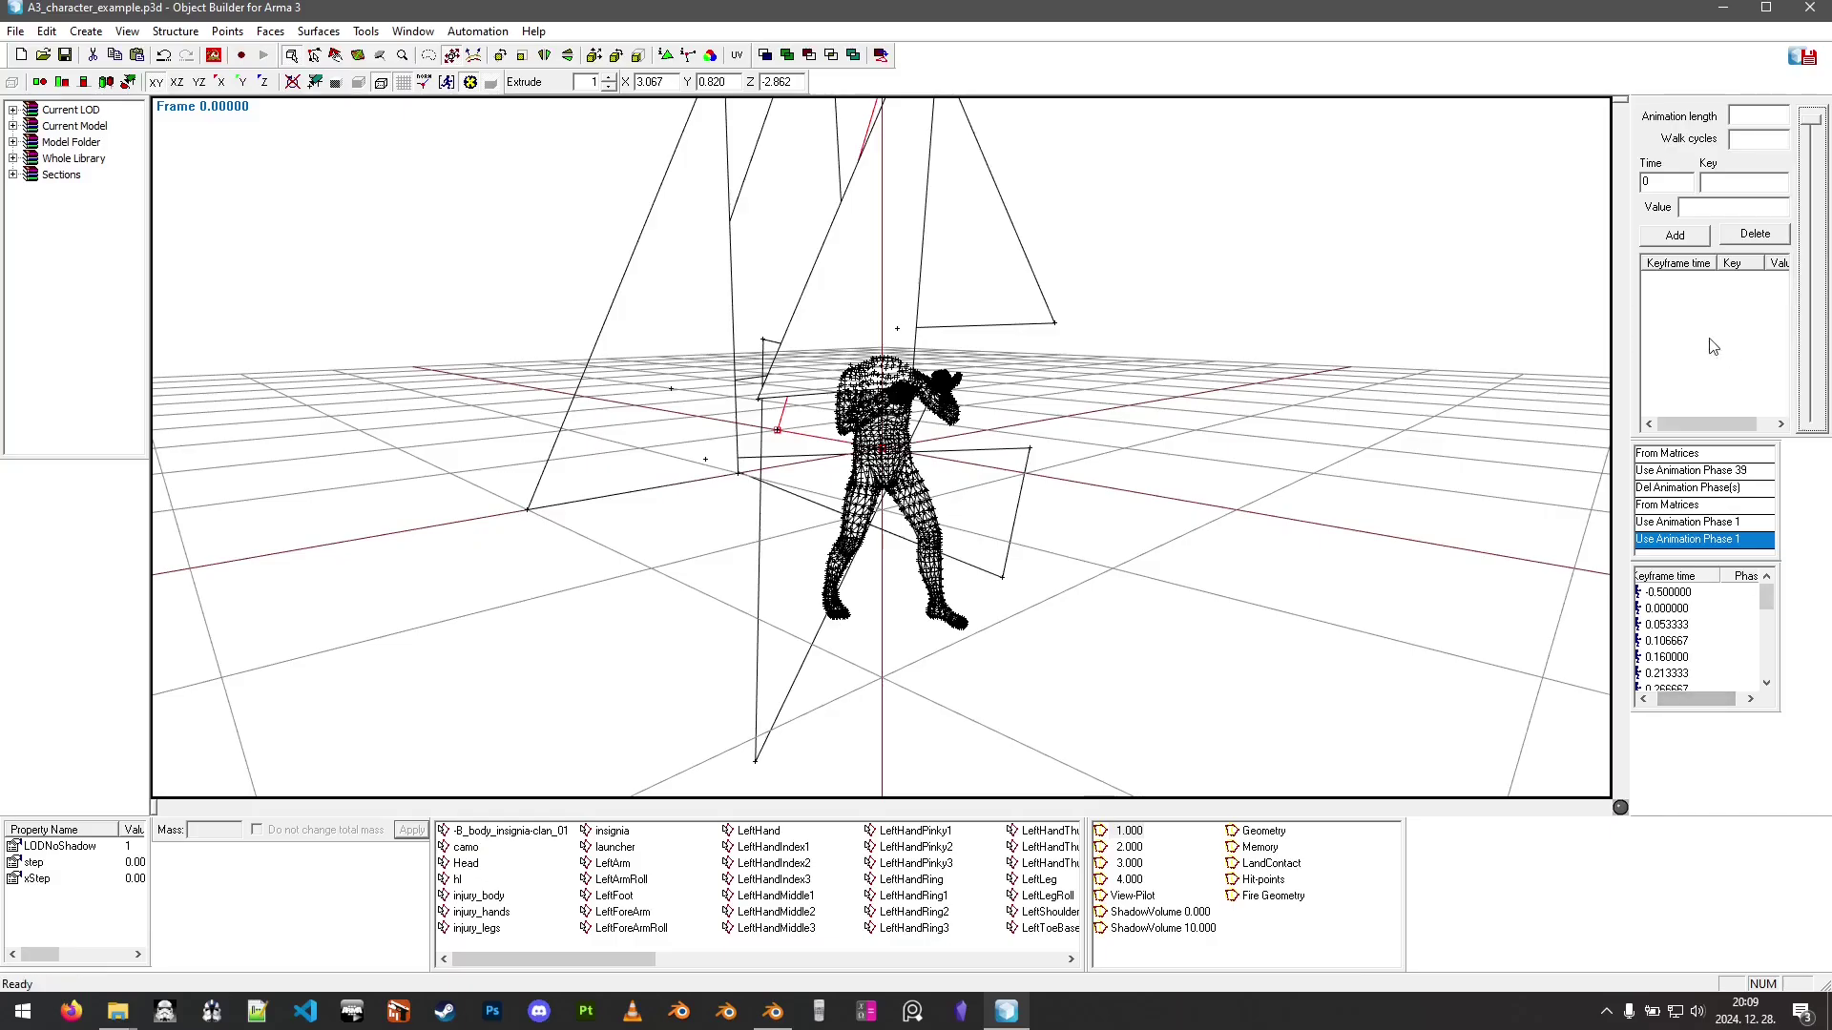
pyautogui.moveTo(1801, 131); pyautogui.dragTo(1809, 424)
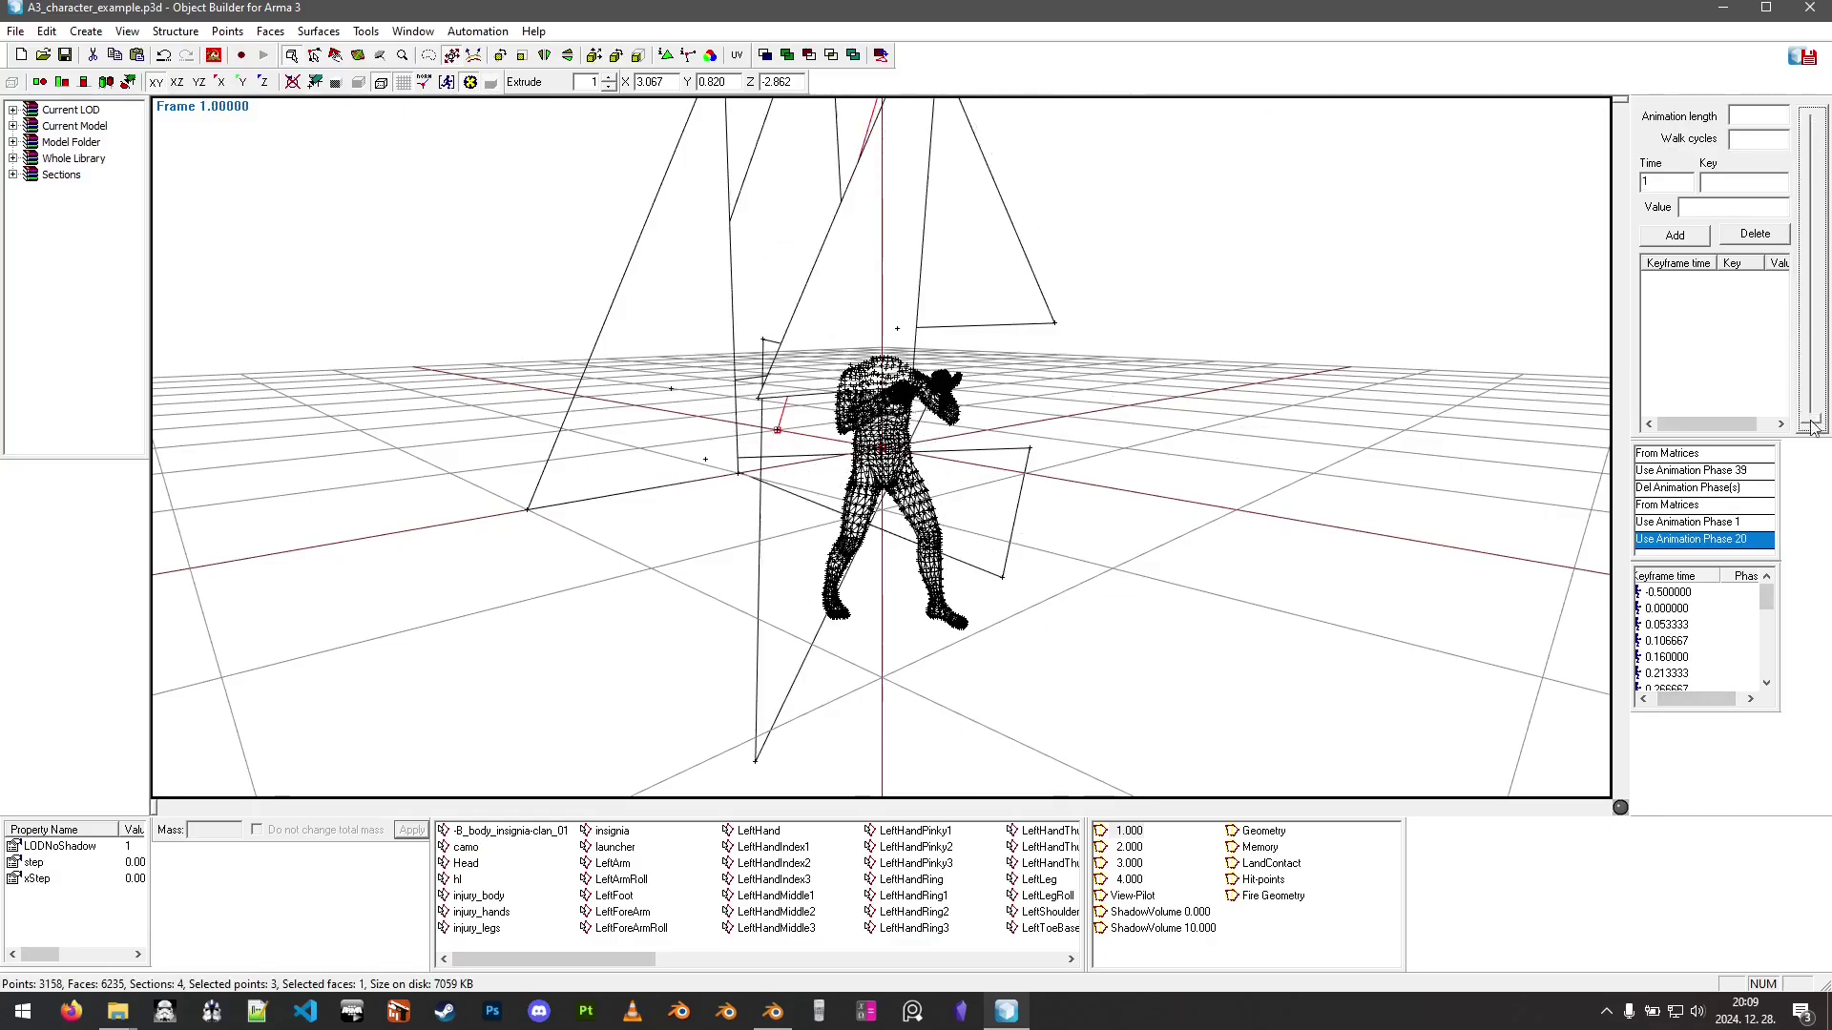
pyautogui.moveTo(1688, 698); pyautogui.dragTo(1721, 695)
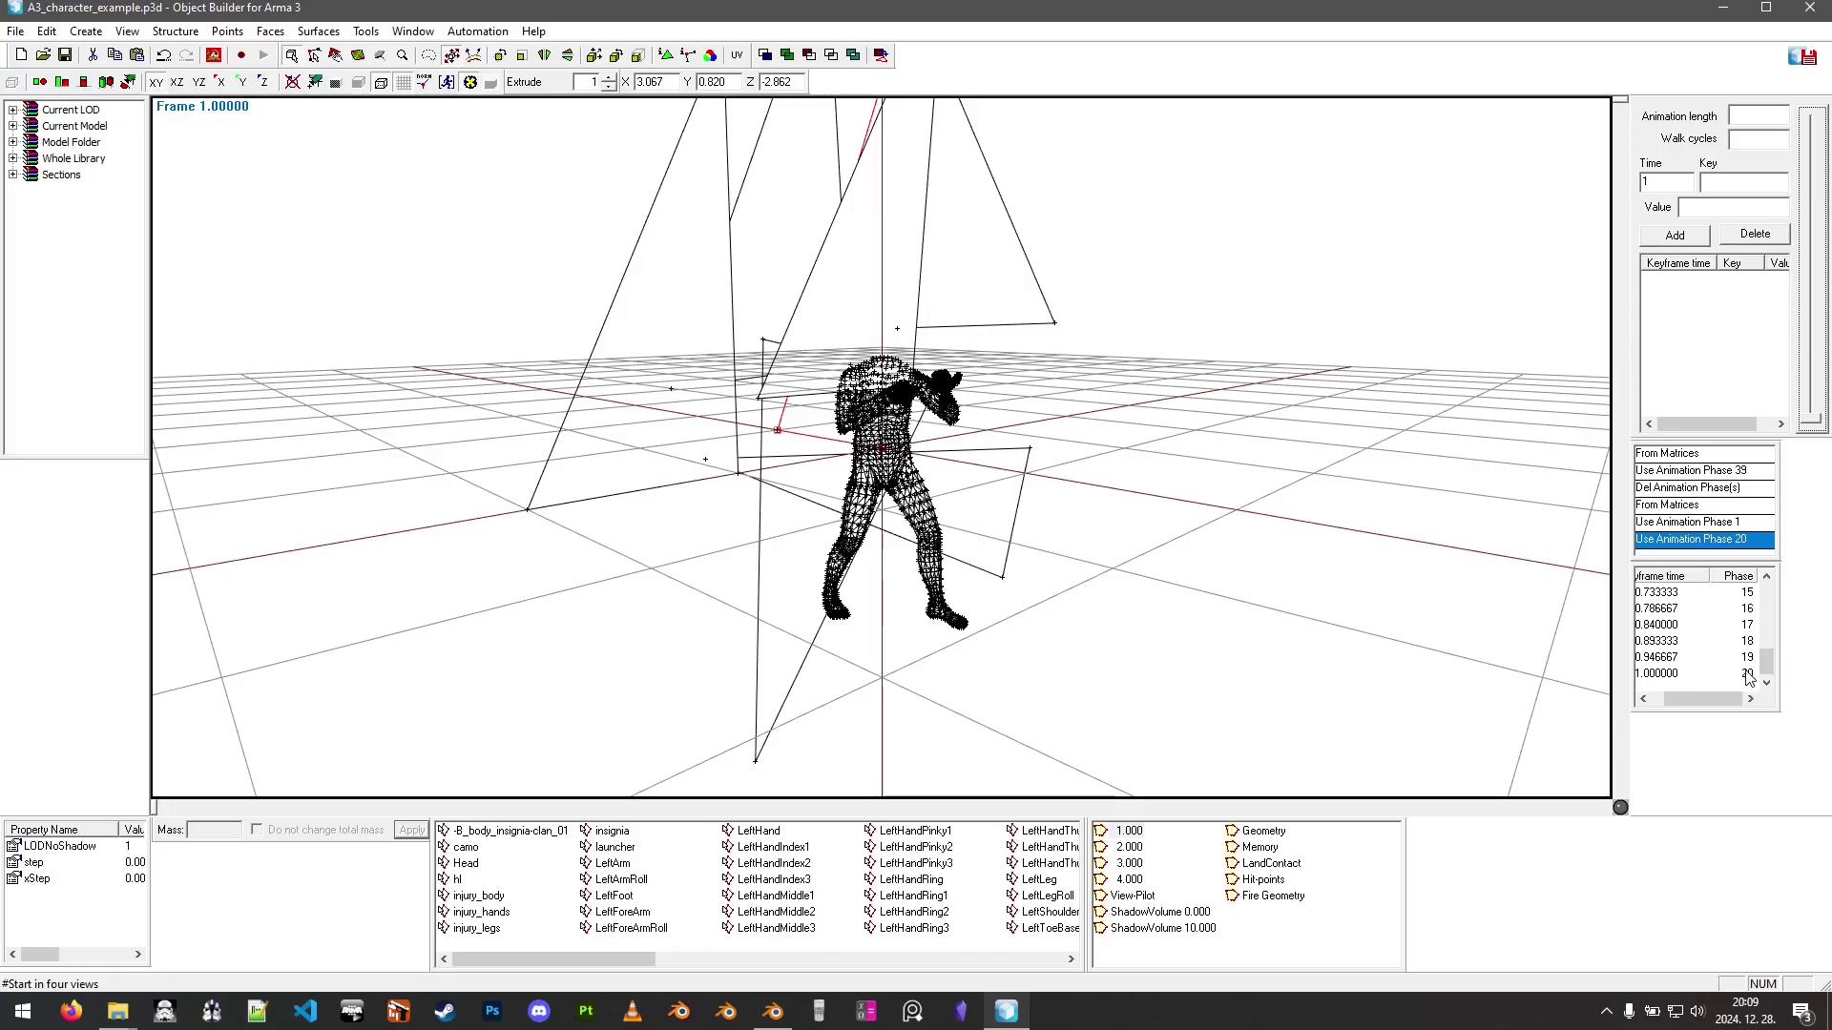
pyautogui.scroll(-5, 1740, 674)
pyautogui.rightClick(1718, 668)
# - Delete the count animation's keyframes and import reload_list.rtm from matrices
pyautogui.click(1713, 186)
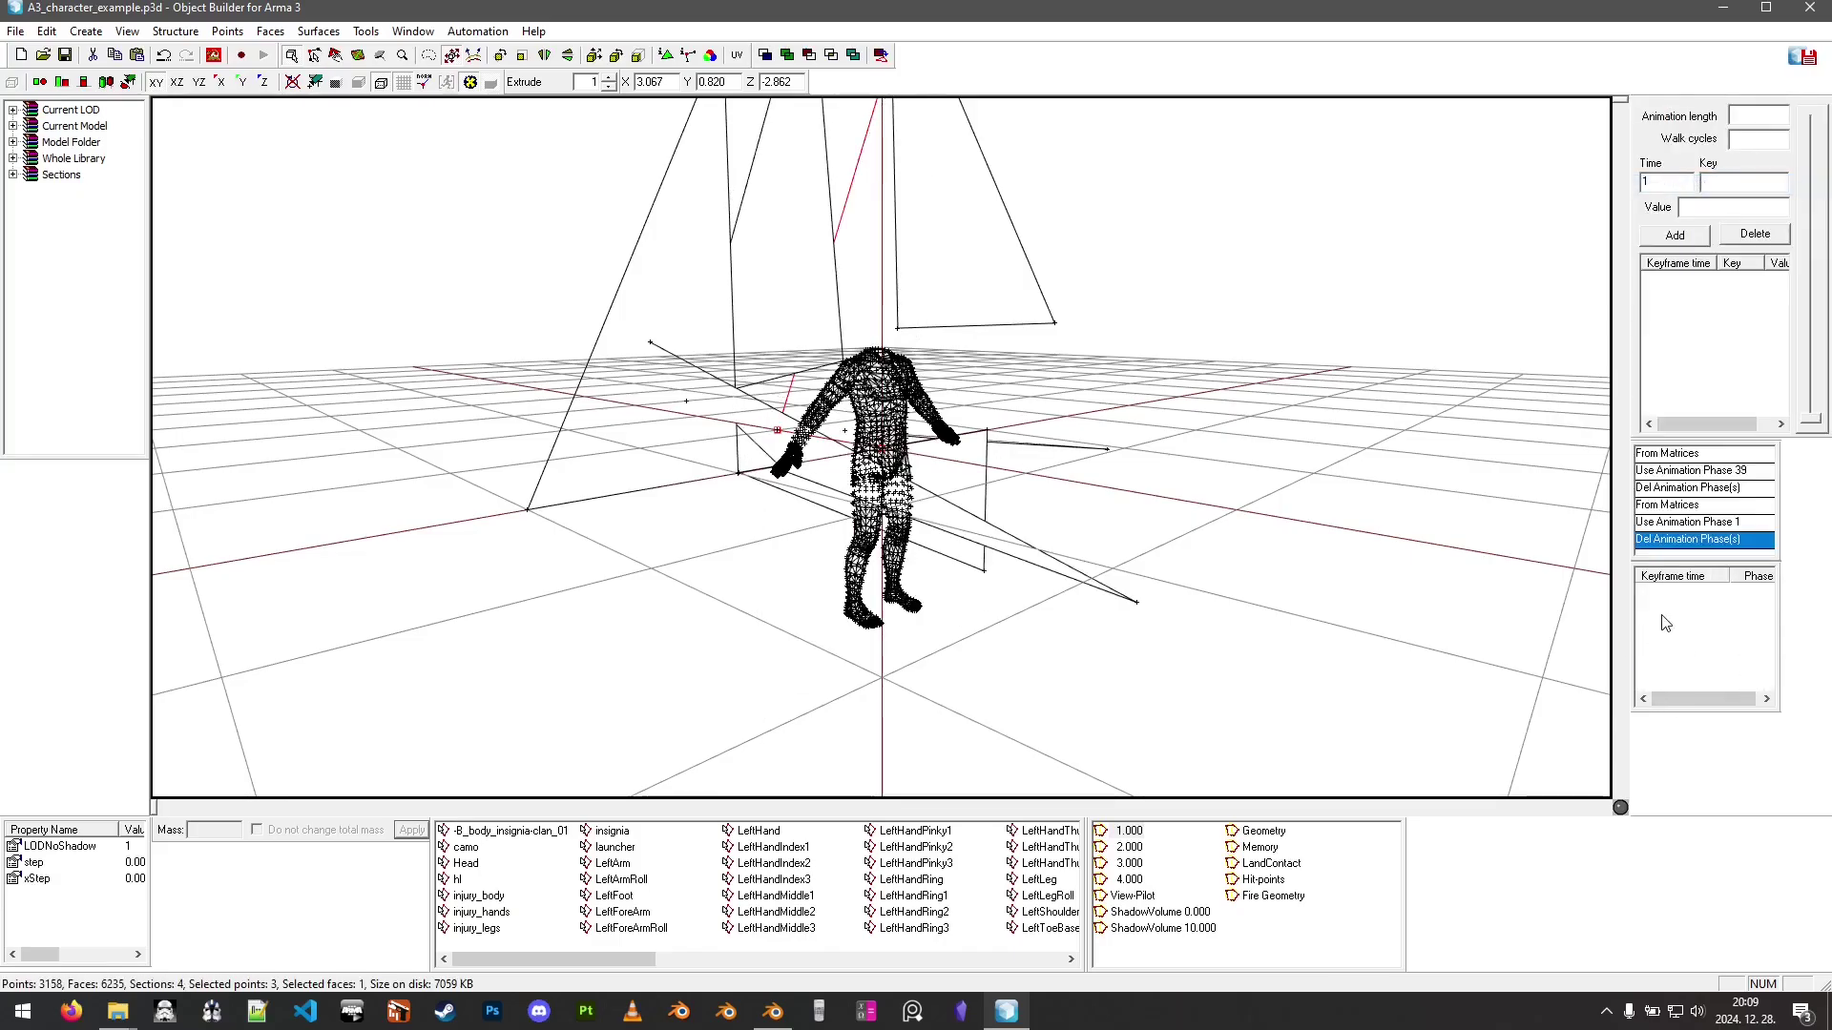
pyautogui.rightClick(1665, 623)
pyautogui.click(1679, 460)
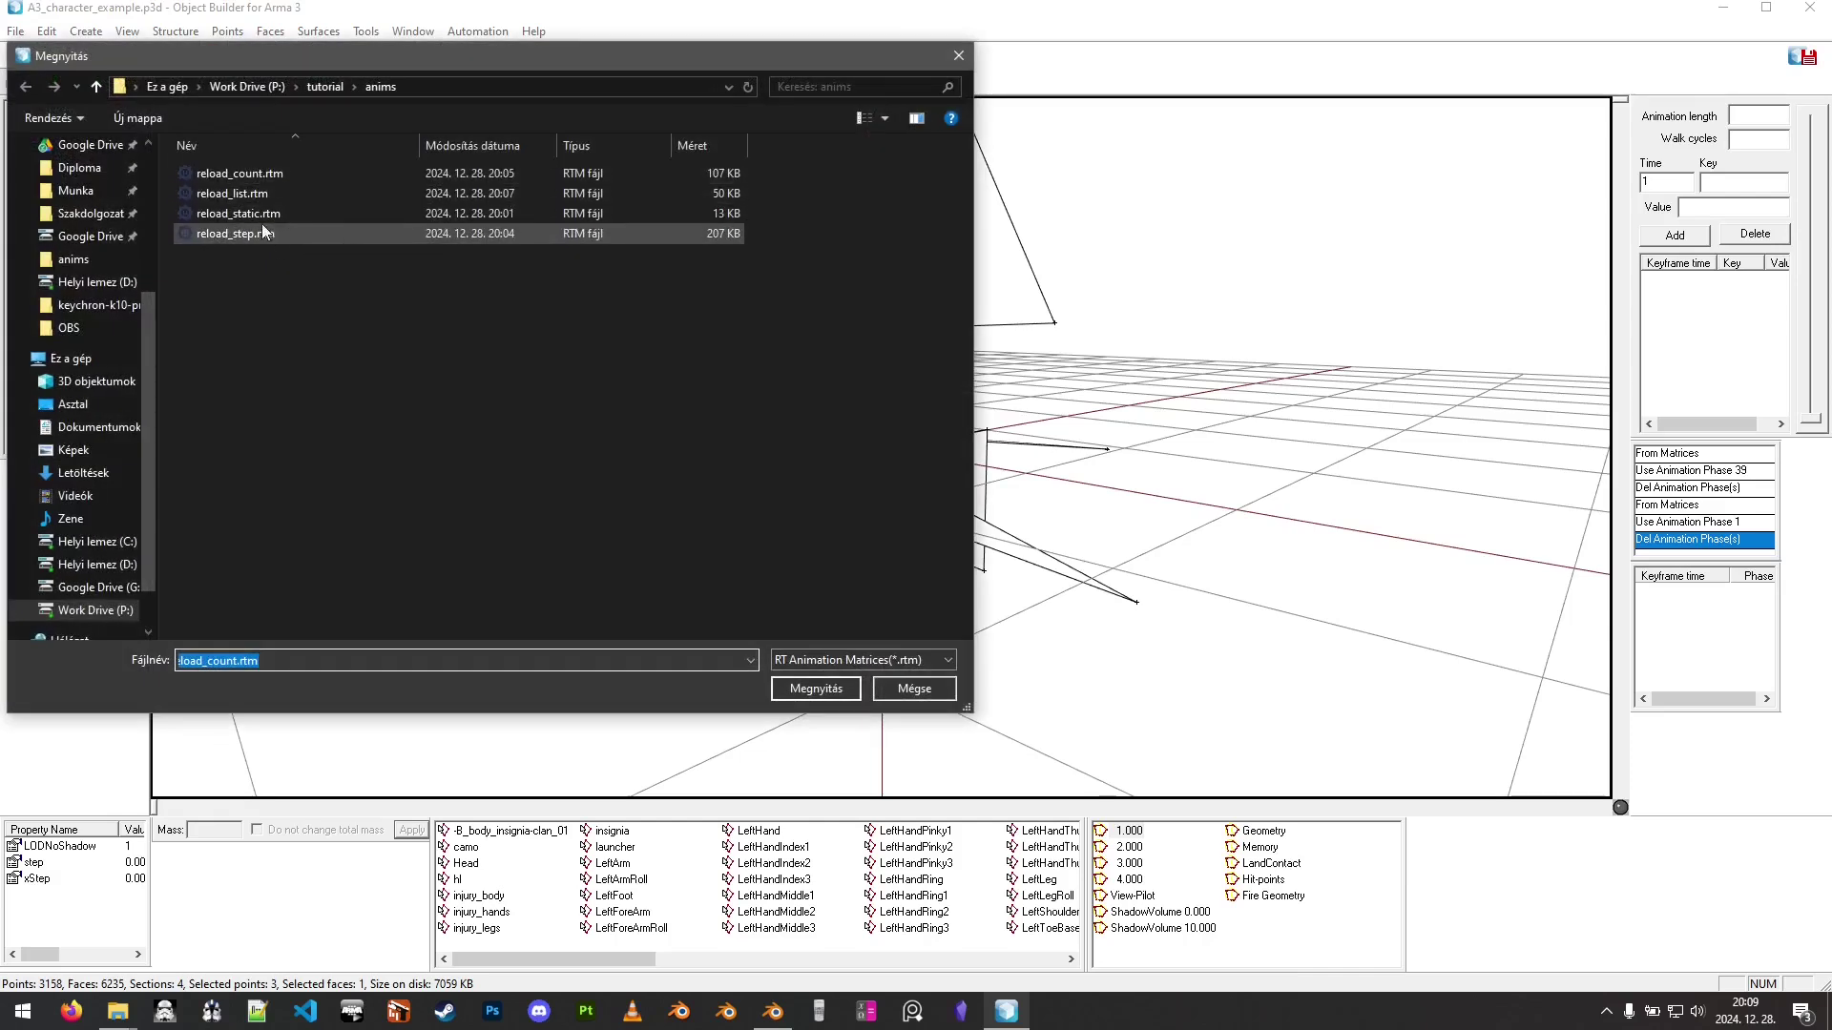
pyautogui.click(262, 194)
pyautogui.click(815, 688)
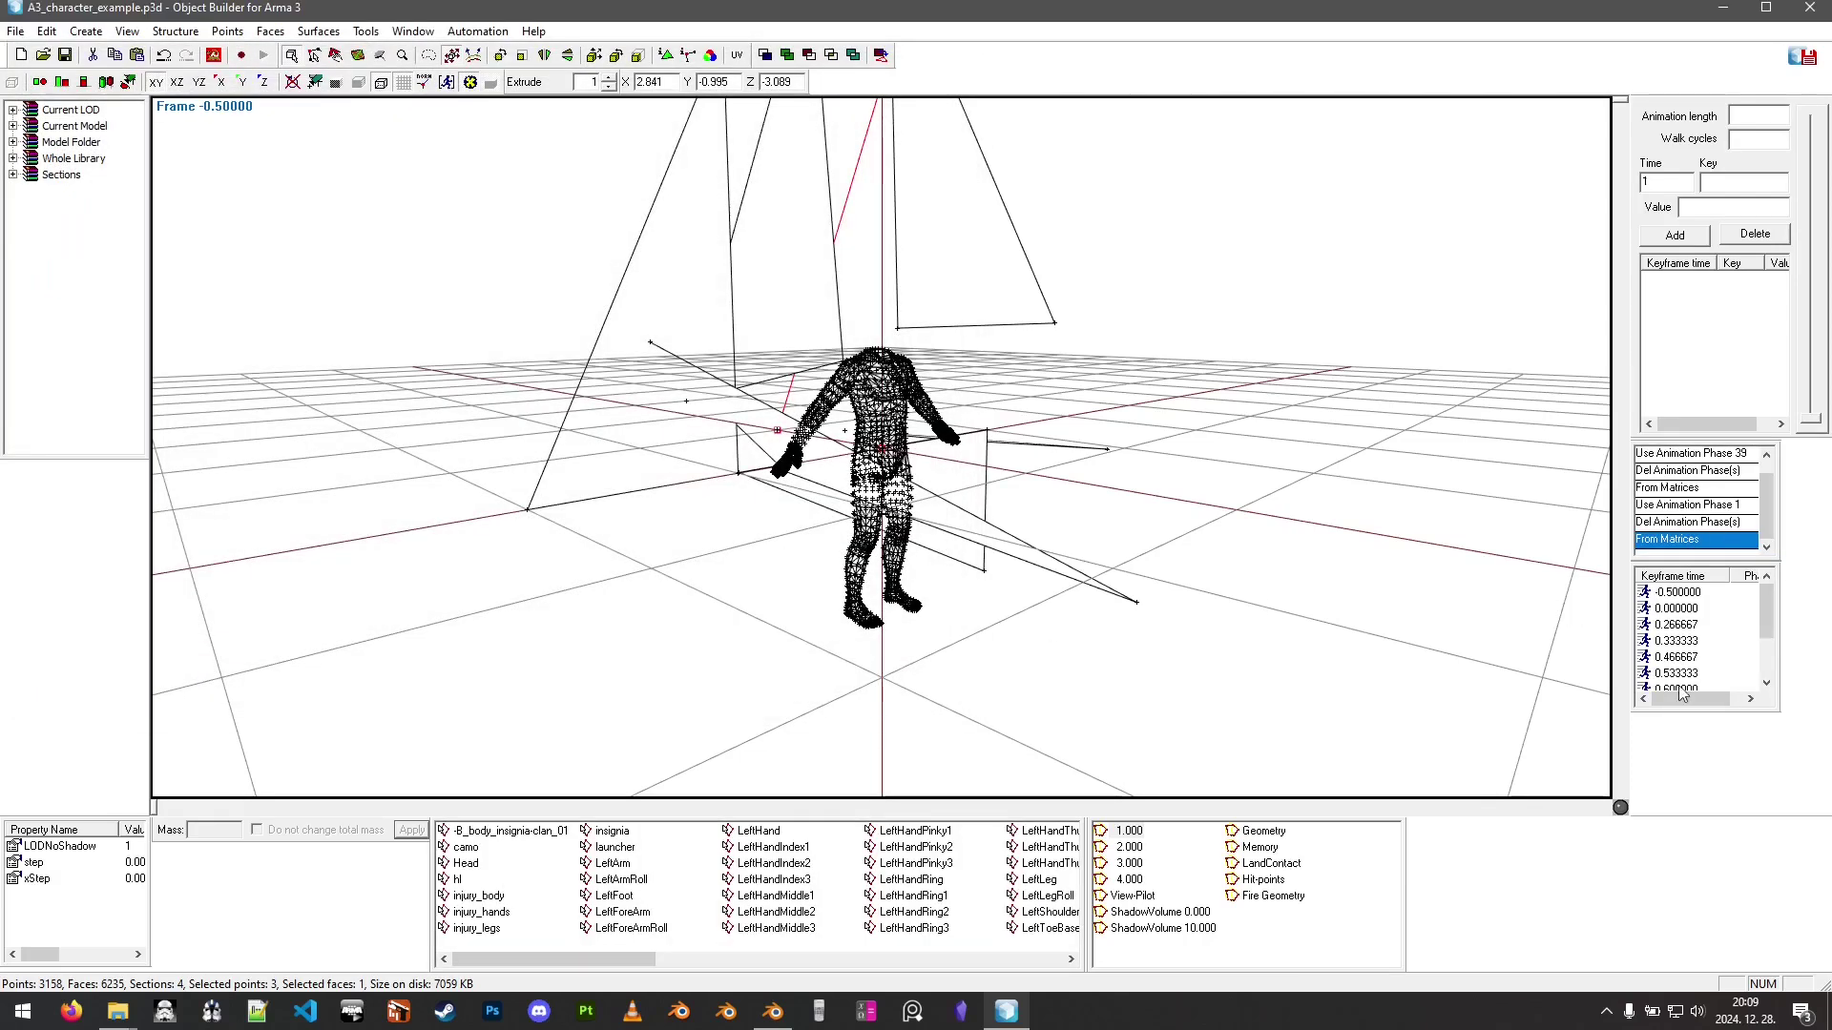
# - Scroll through the reload_list.rtm keyframes and return the slider to frame 0
pyautogui.scroll(-2, 1682, 693)
pyautogui.moveTo(1684, 699); pyautogui.dragTo(1730, 707)
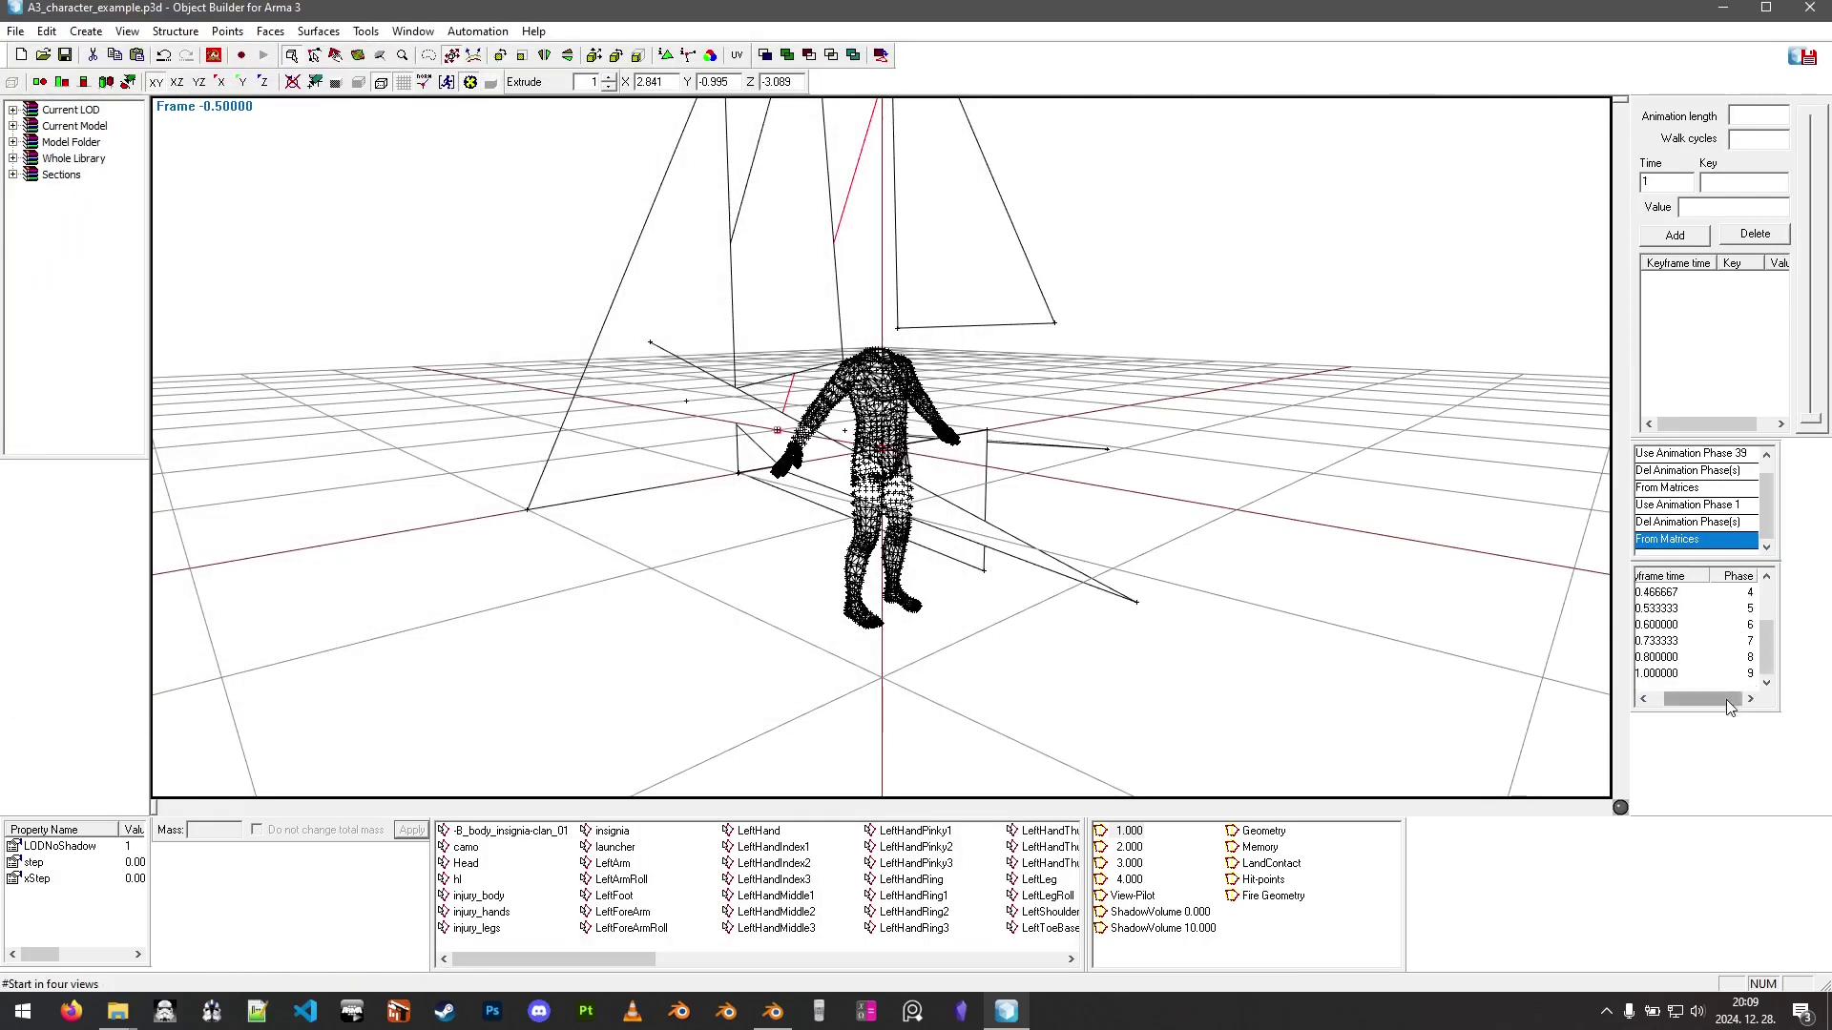
pyautogui.scroll(2, 1722, 650)
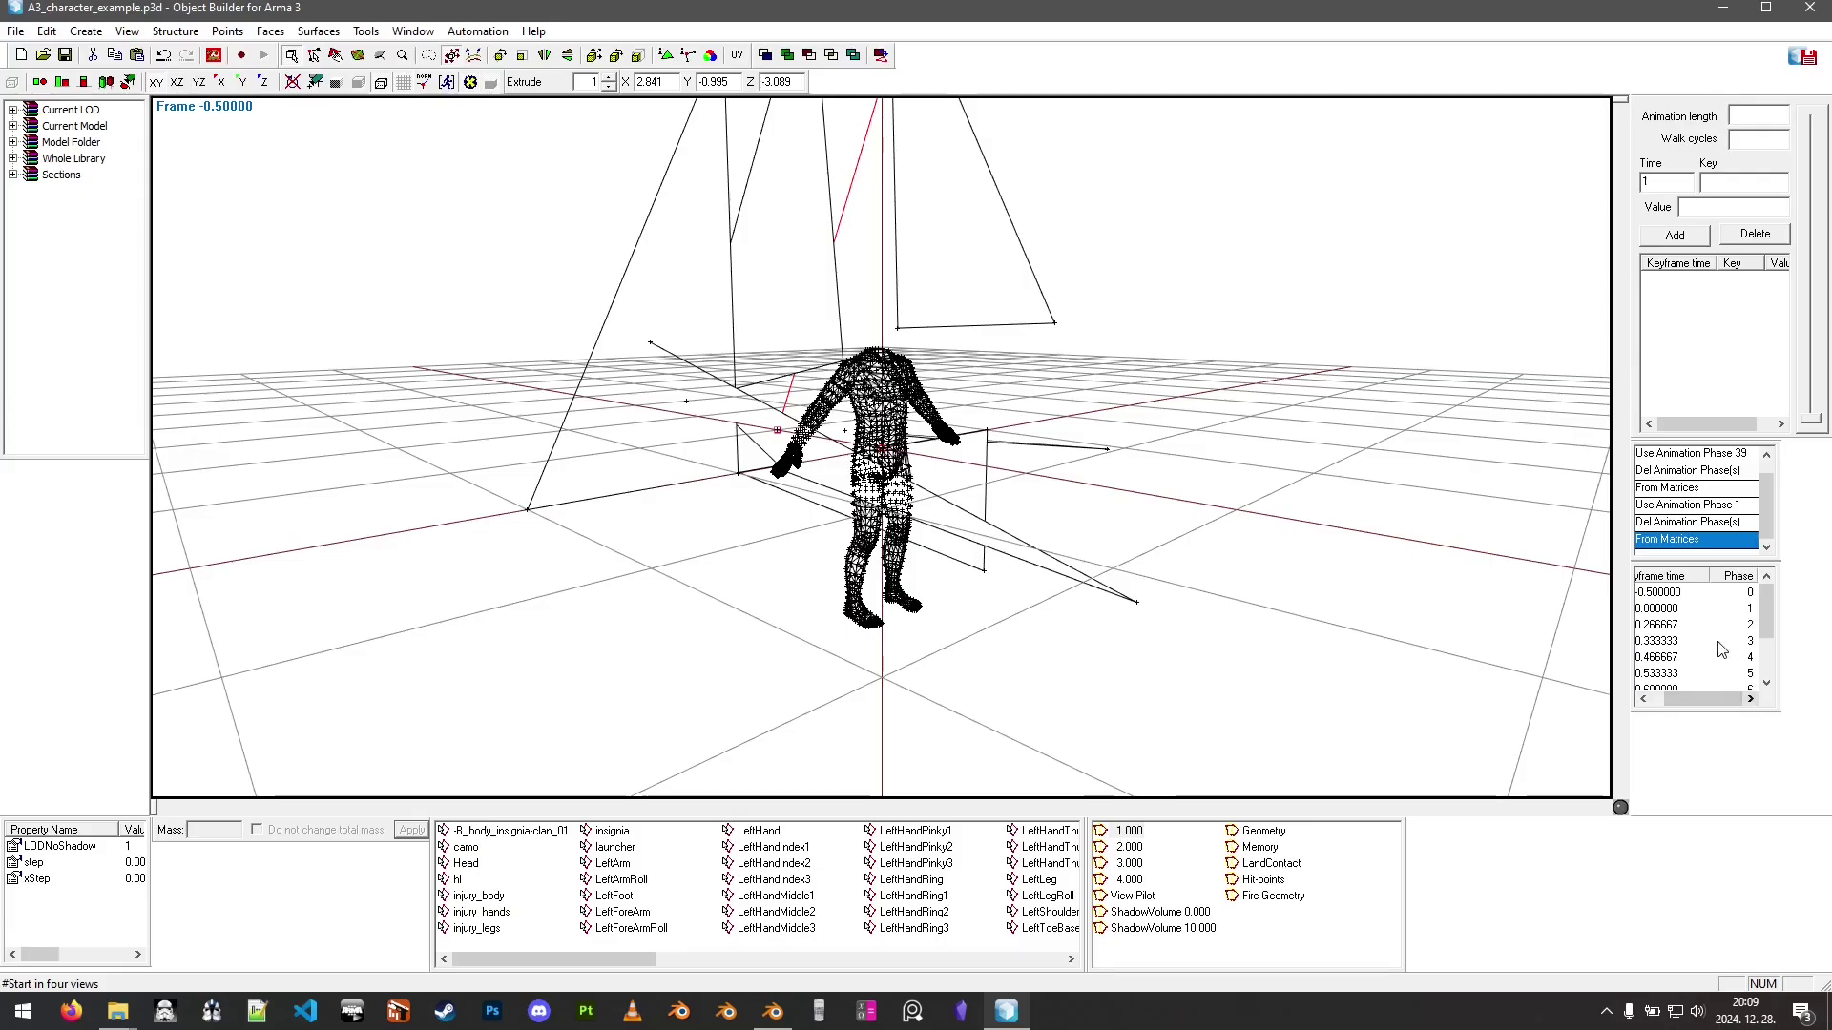
pyautogui.moveTo(1712, 699); pyautogui.dragTo(1680, 701)
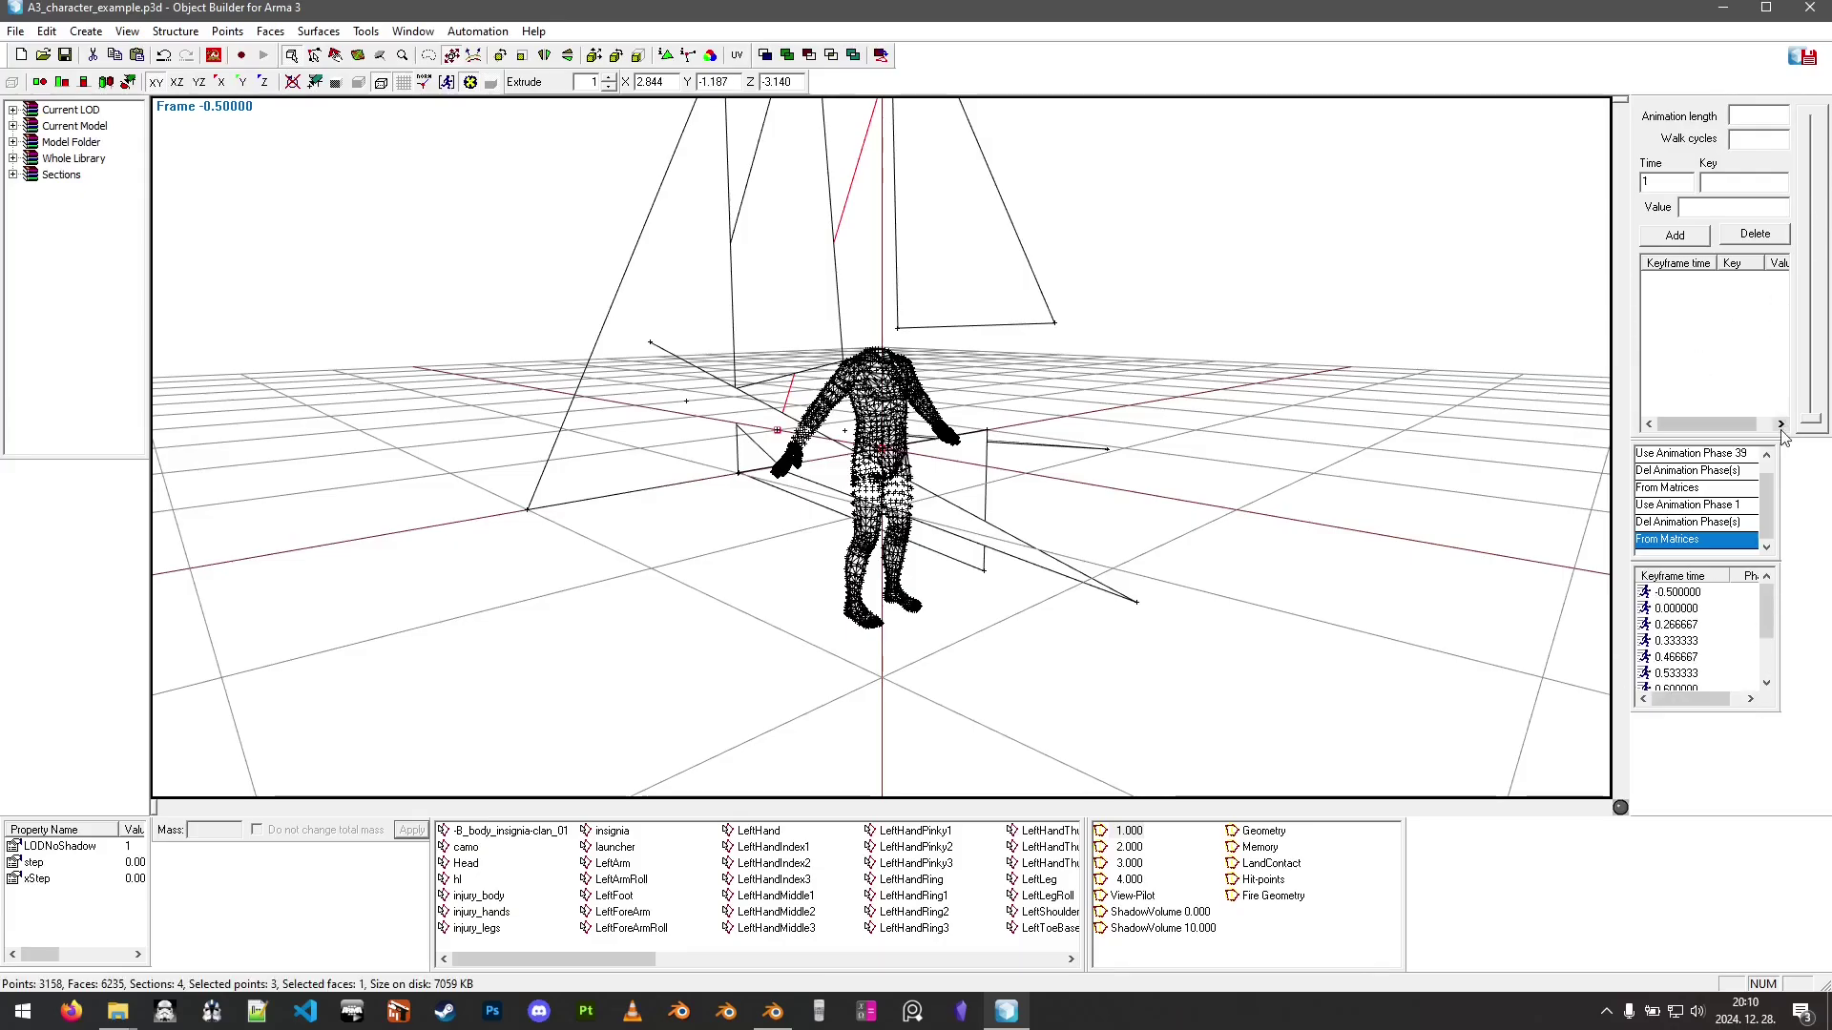
pyautogui.moveTo(1812, 431); pyautogui.dragTo(1801, 115)
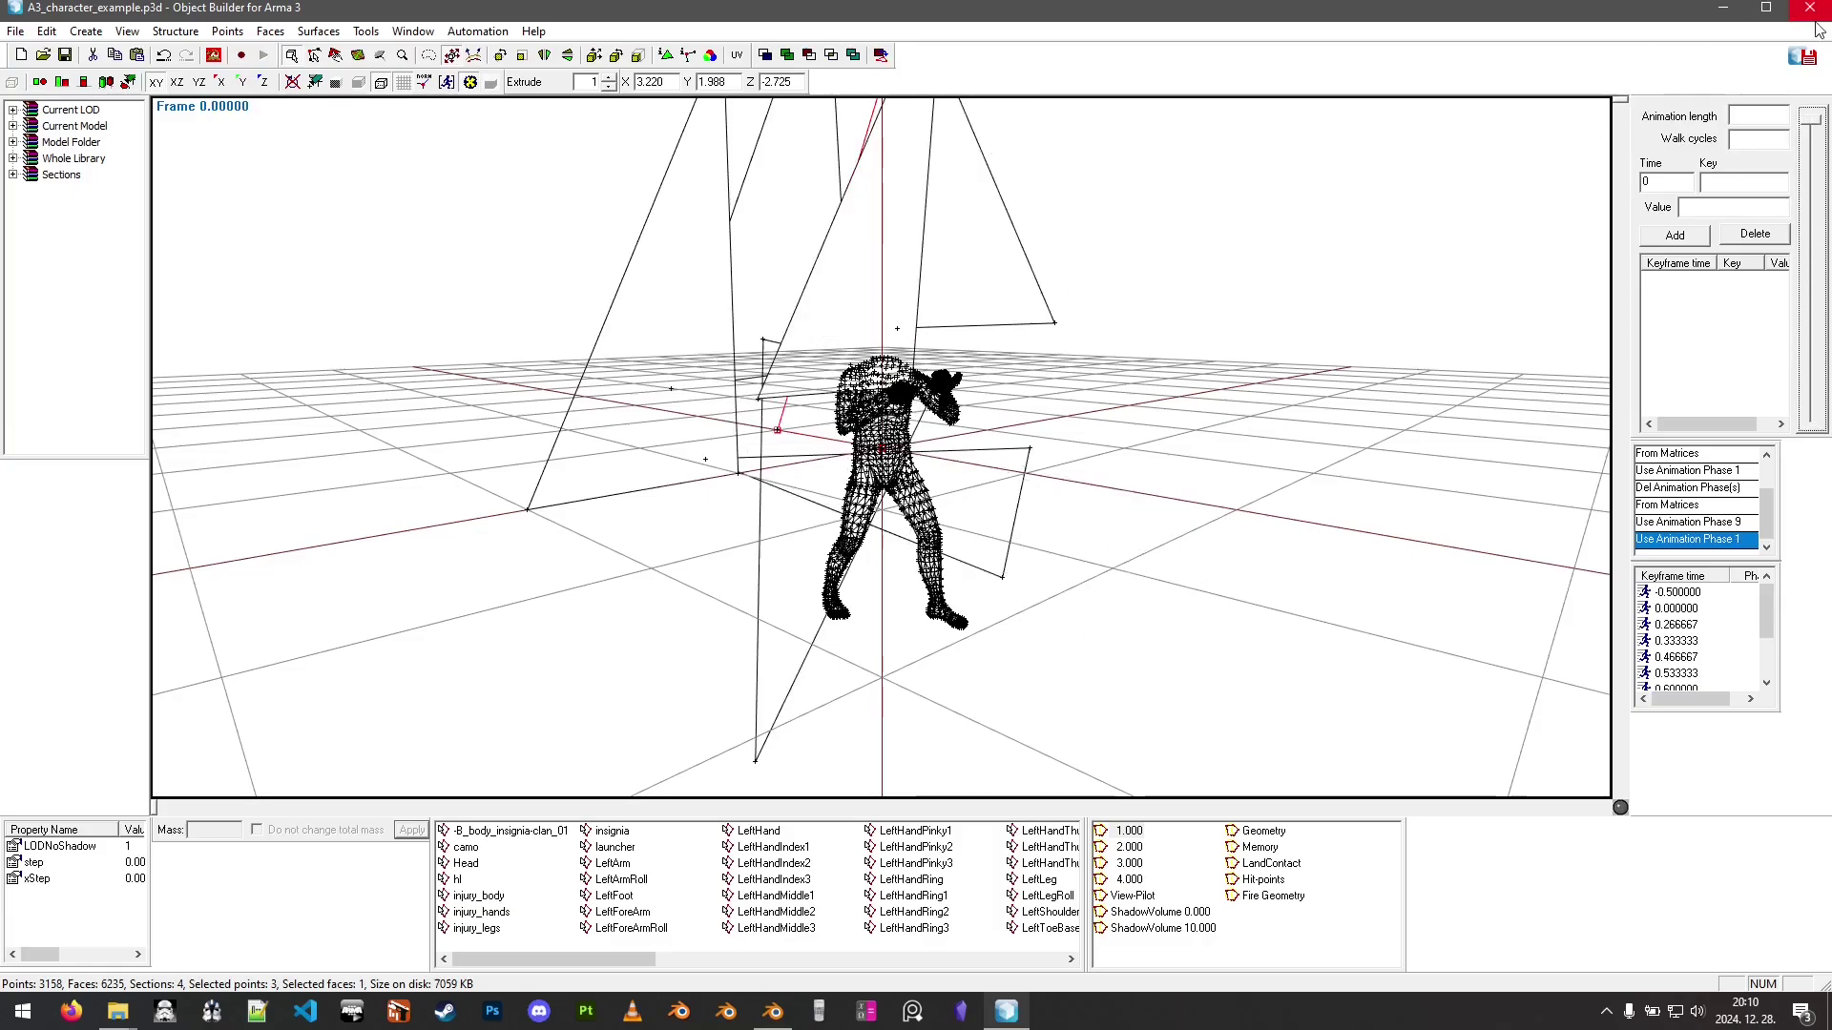
# - Delete all animations and import reload_static.rtm from matrices
pyautogui.rightClick(1679, 608)
pyautogui.click(1708, 143)
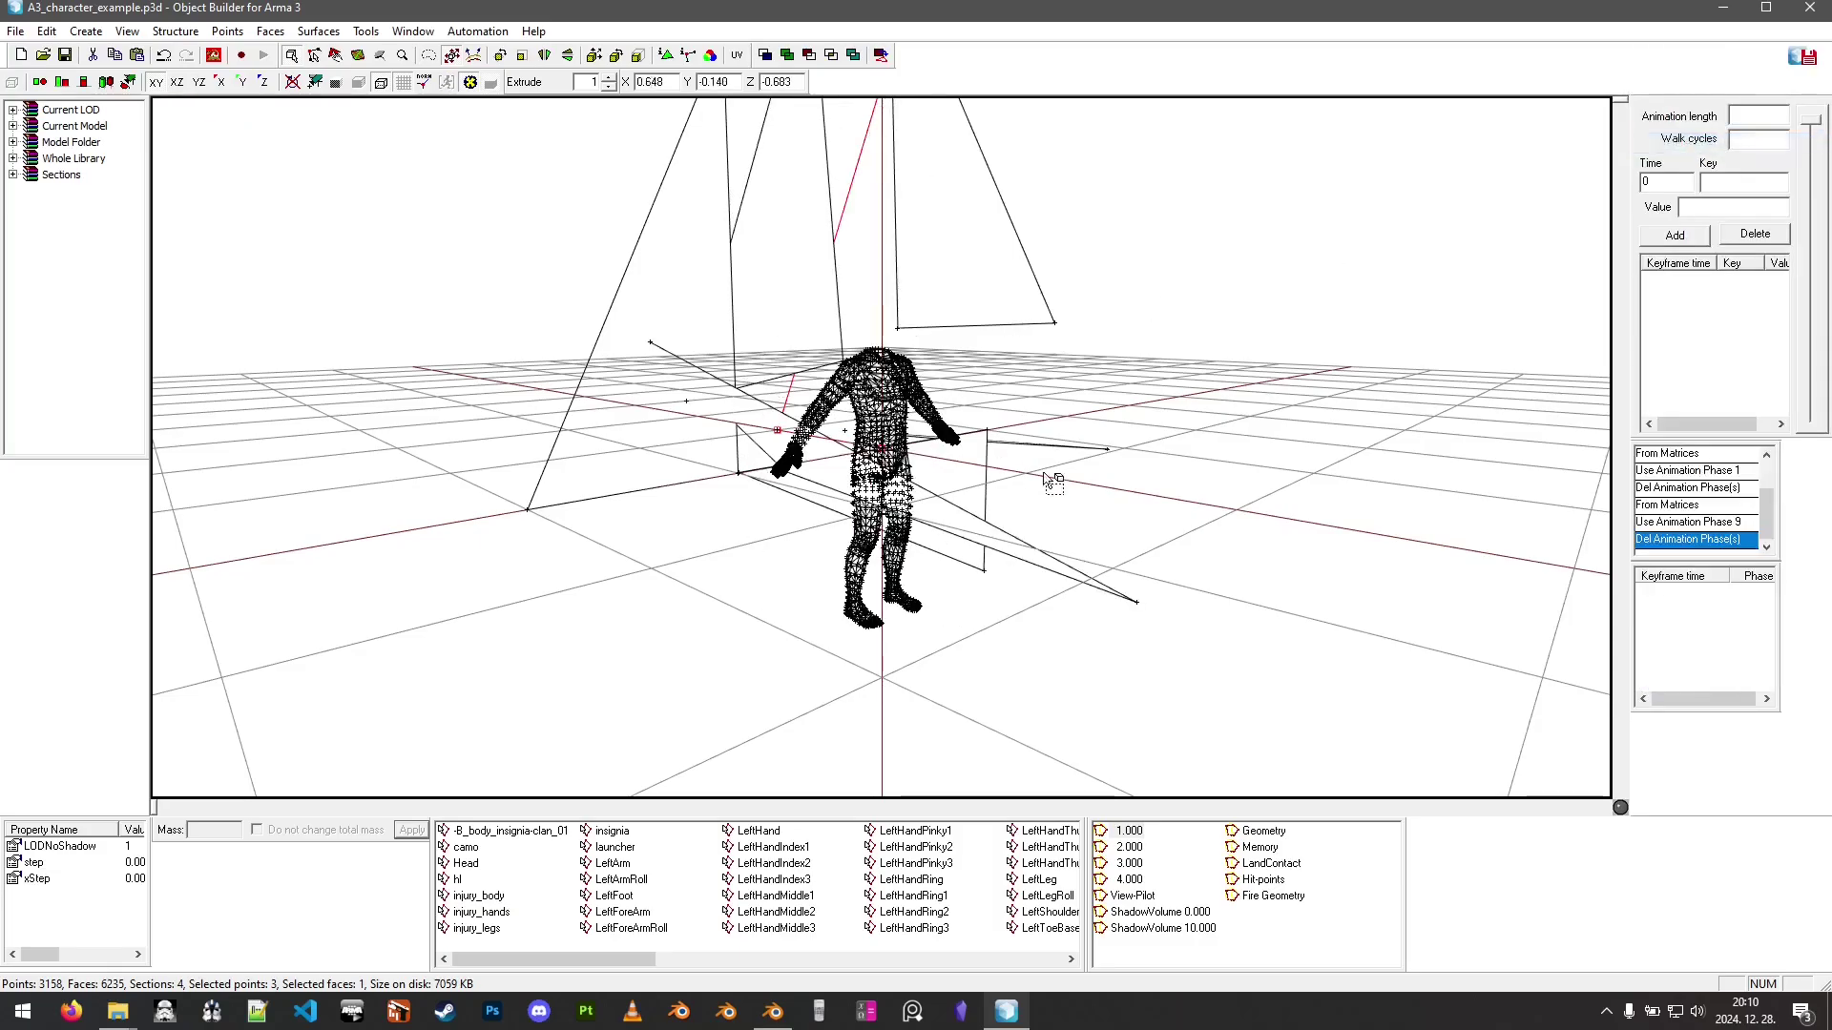
pyautogui.rightClick(1672, 636)
pyautogui.click(1651, 574)
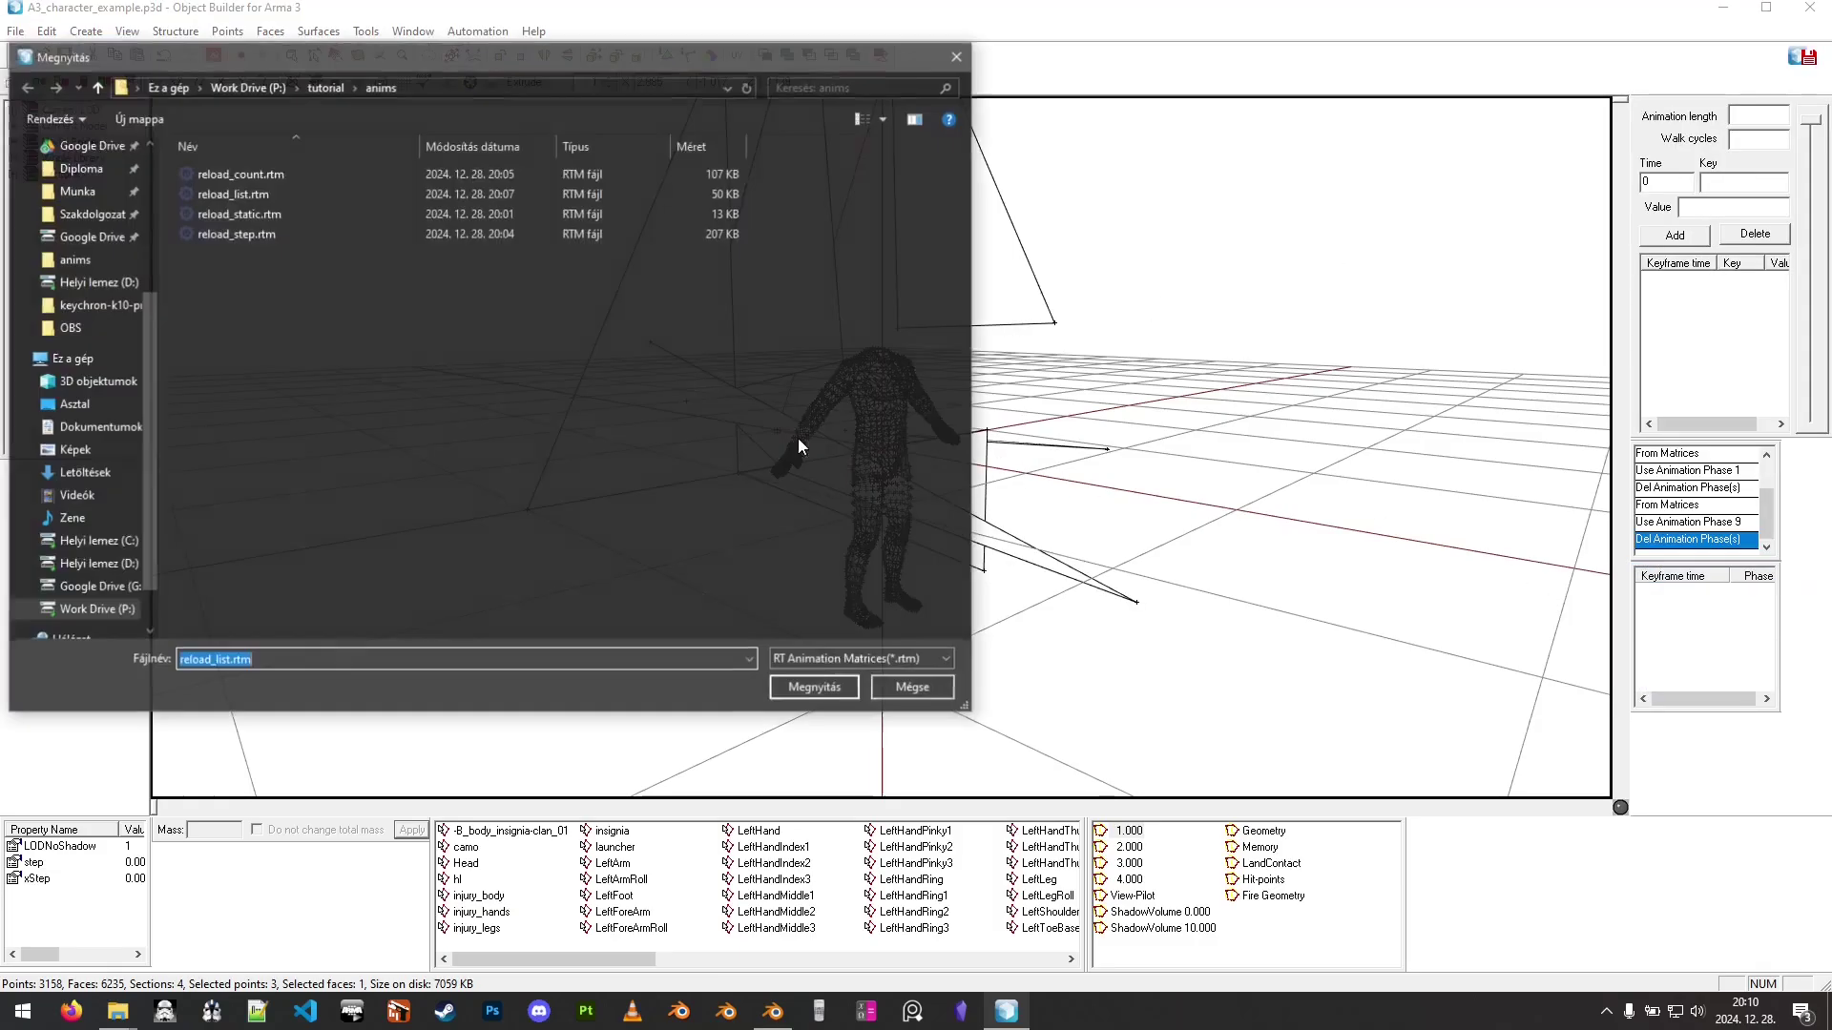
pyautogui.click(248, 214)
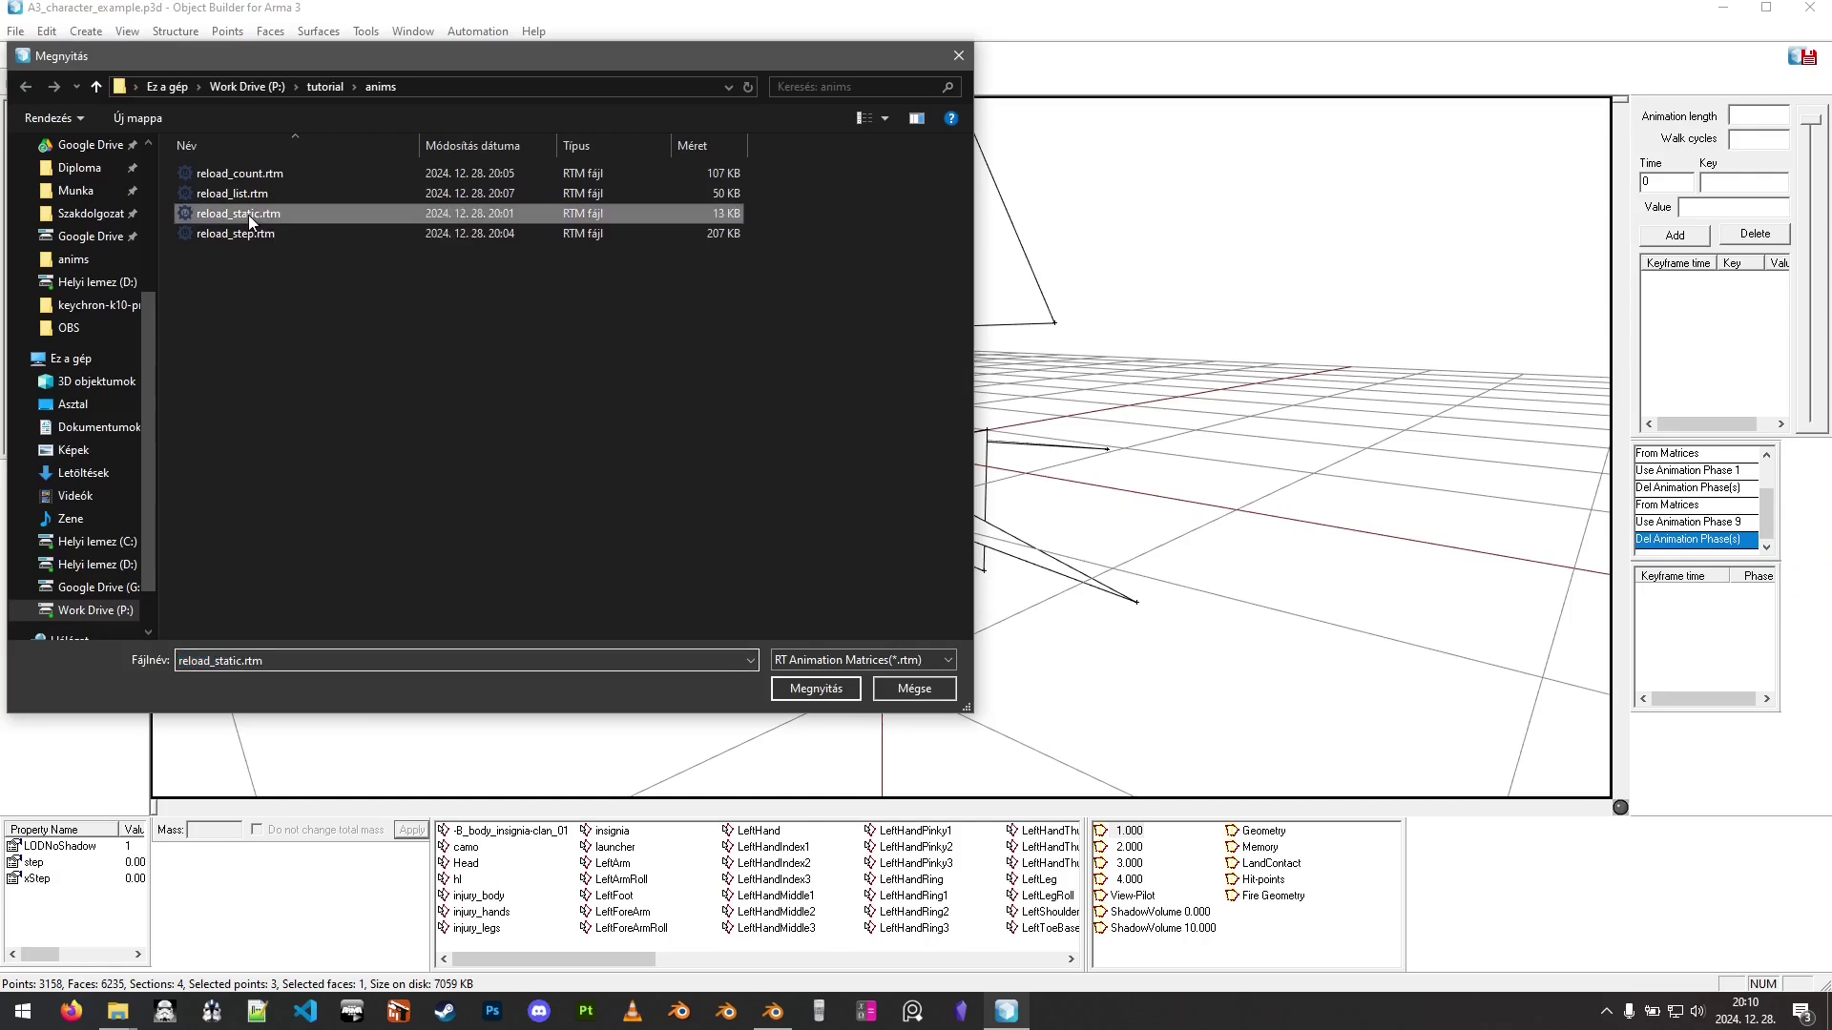
pyautogui.click(799, 689)
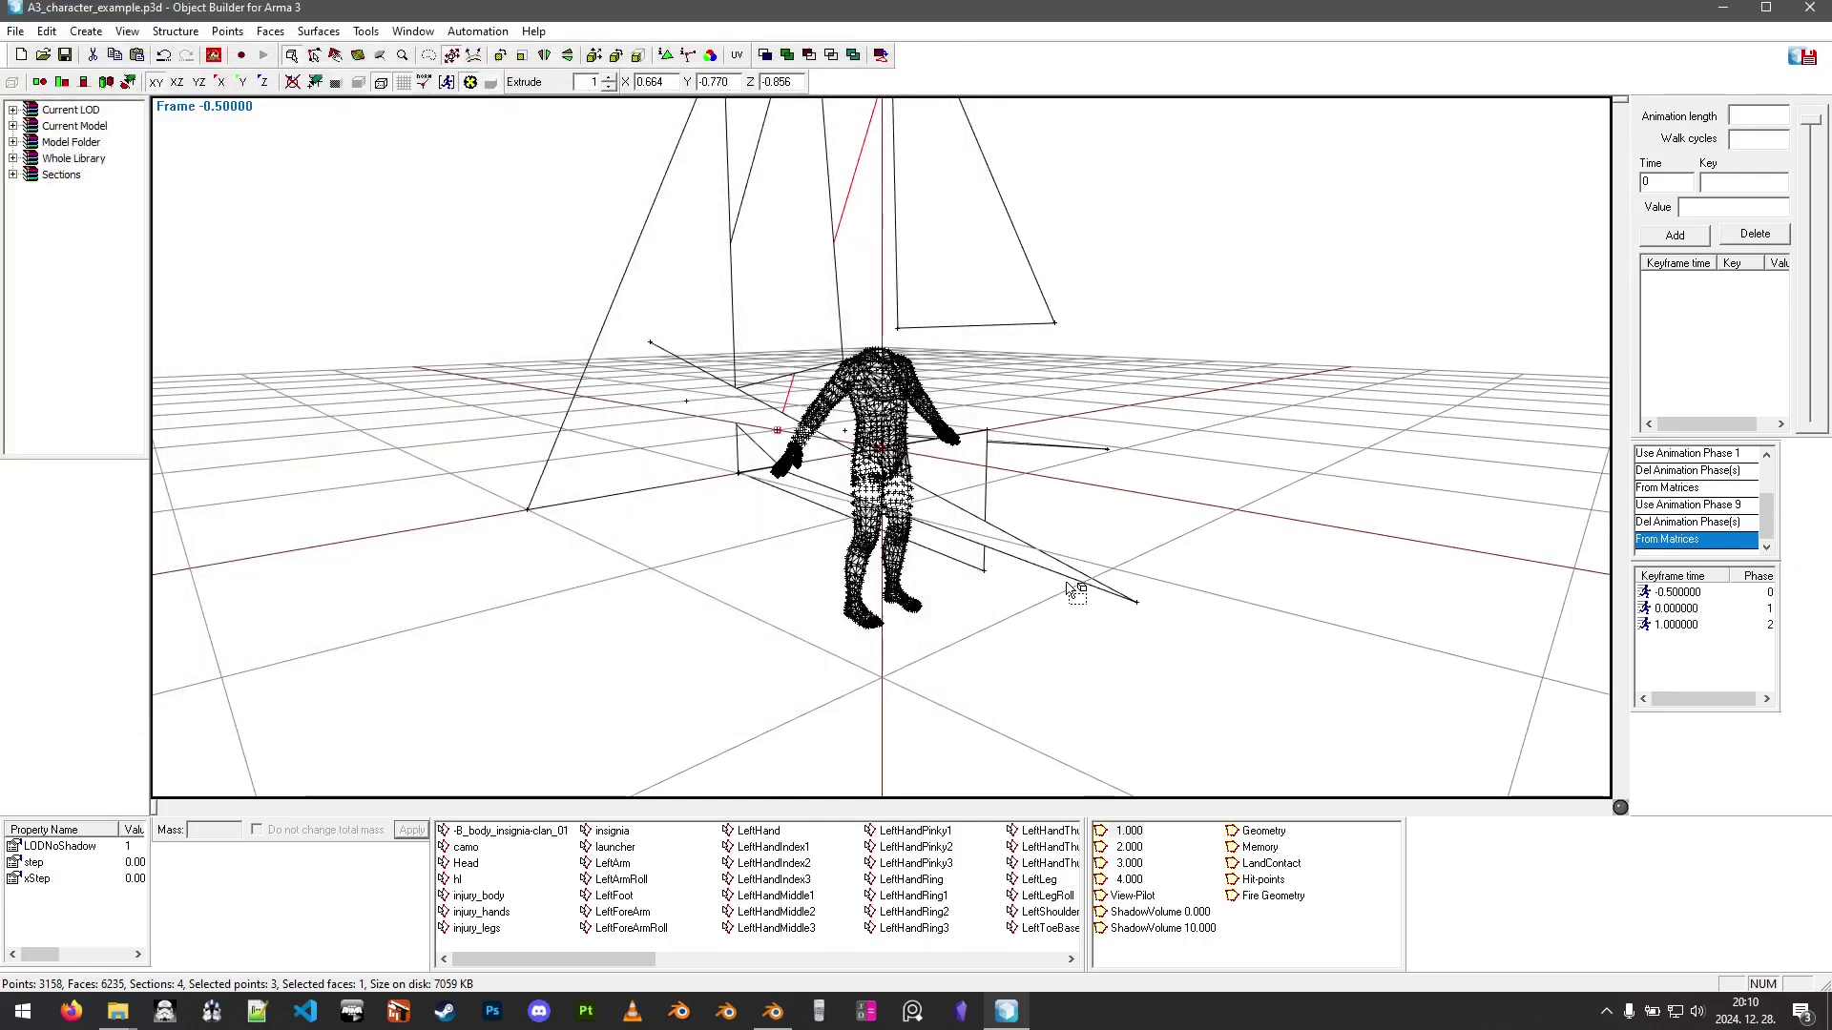
# - Preview reload_static.rtm at keyframes 0.0 and 1.0 and orbit around the posed character
pyautogui.click(1689, 609)
pyautogui.click(1686, 625)
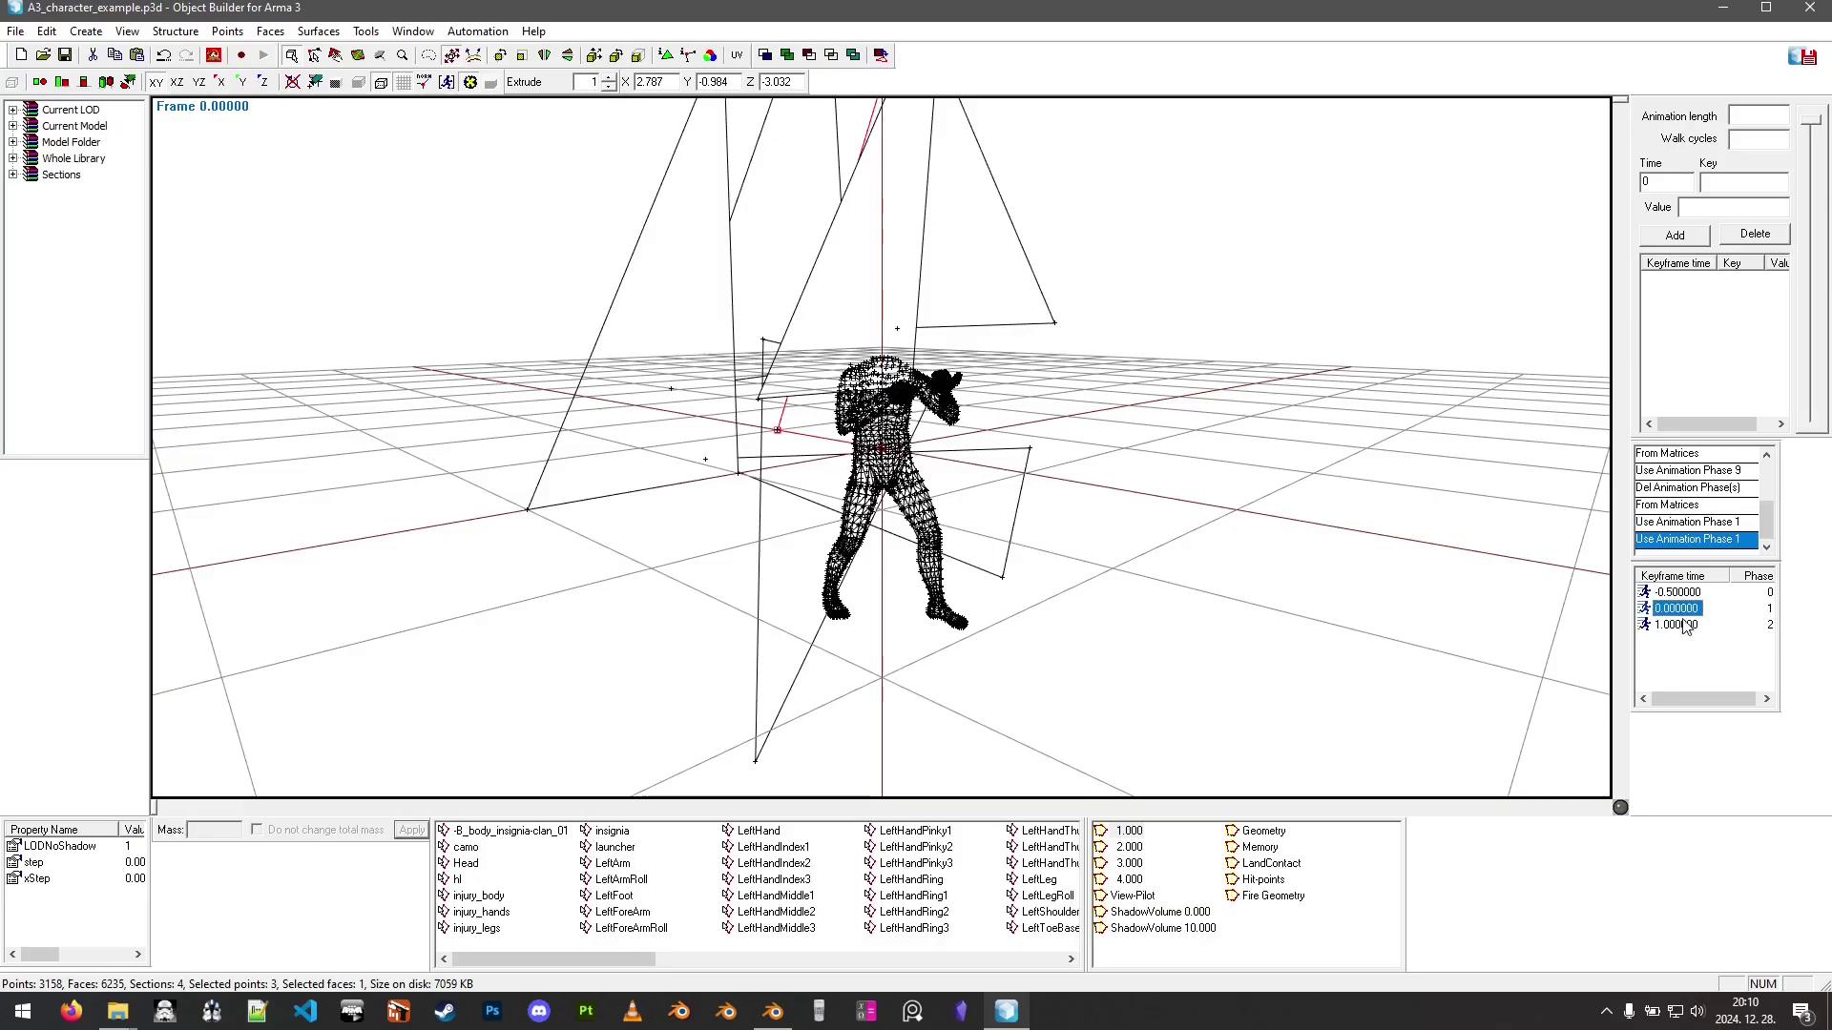
pyautogui.scroll(5, 1240, 505)
pyautogui.scroll(-3, 1097, 458)
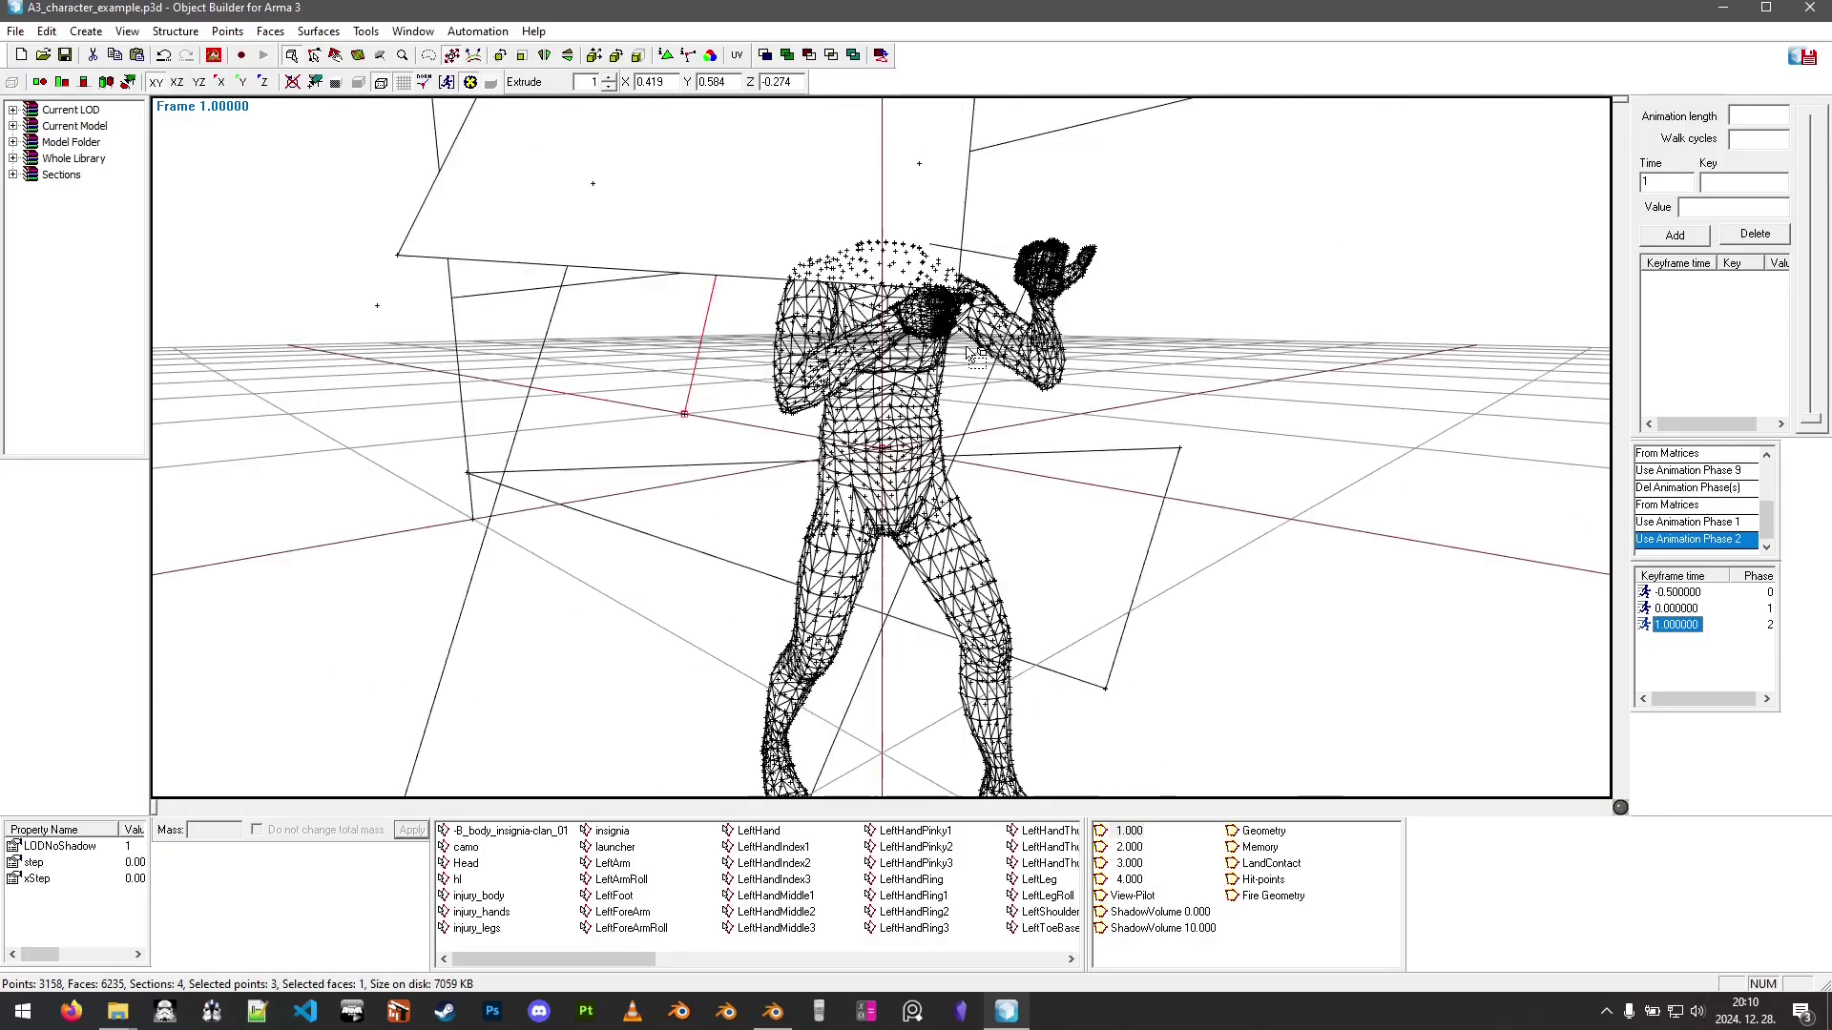
pyautogui.scroll(2, 1024, 456)
pyautogui.moveTo(1023, 456); pyautogui.dragTo(1055, 601, button='right')
pyautogui.click(773, 1012)
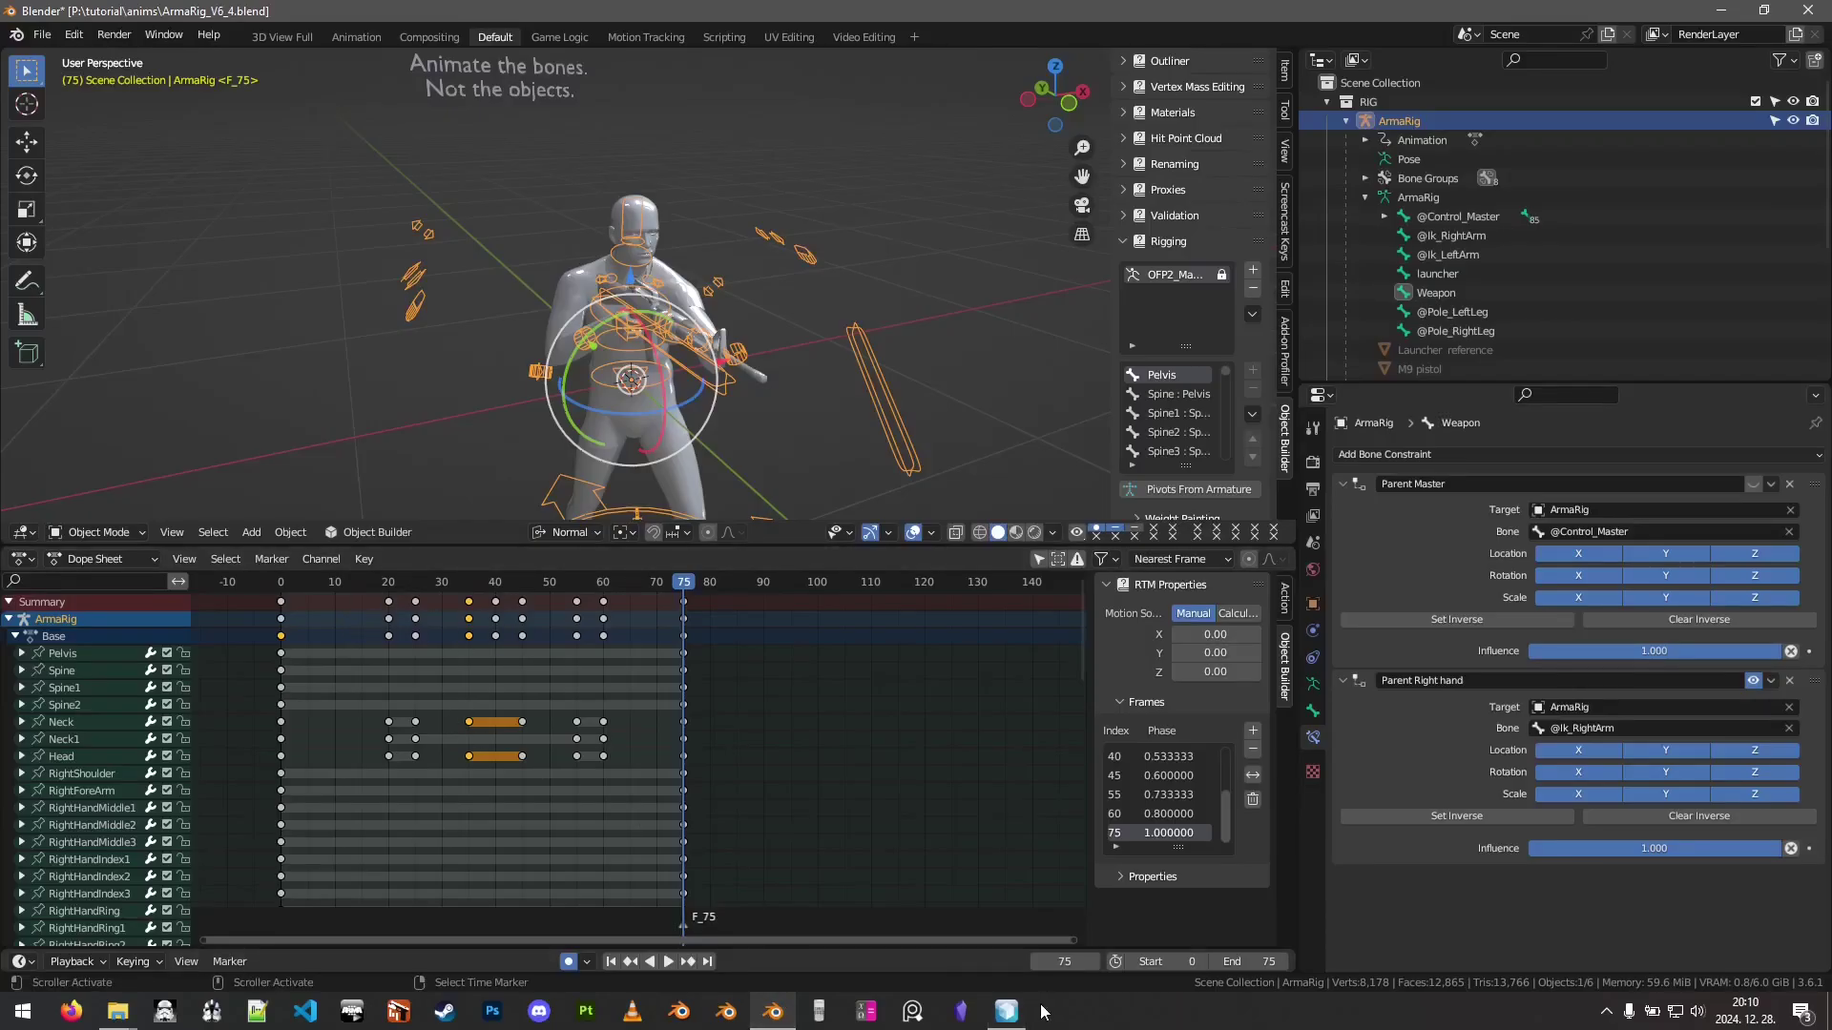
pyautogui.click(1006, 1012)
pyautogui.moveTo(1131, 489); pyautogui.dragTo(1230, 433, button='right')
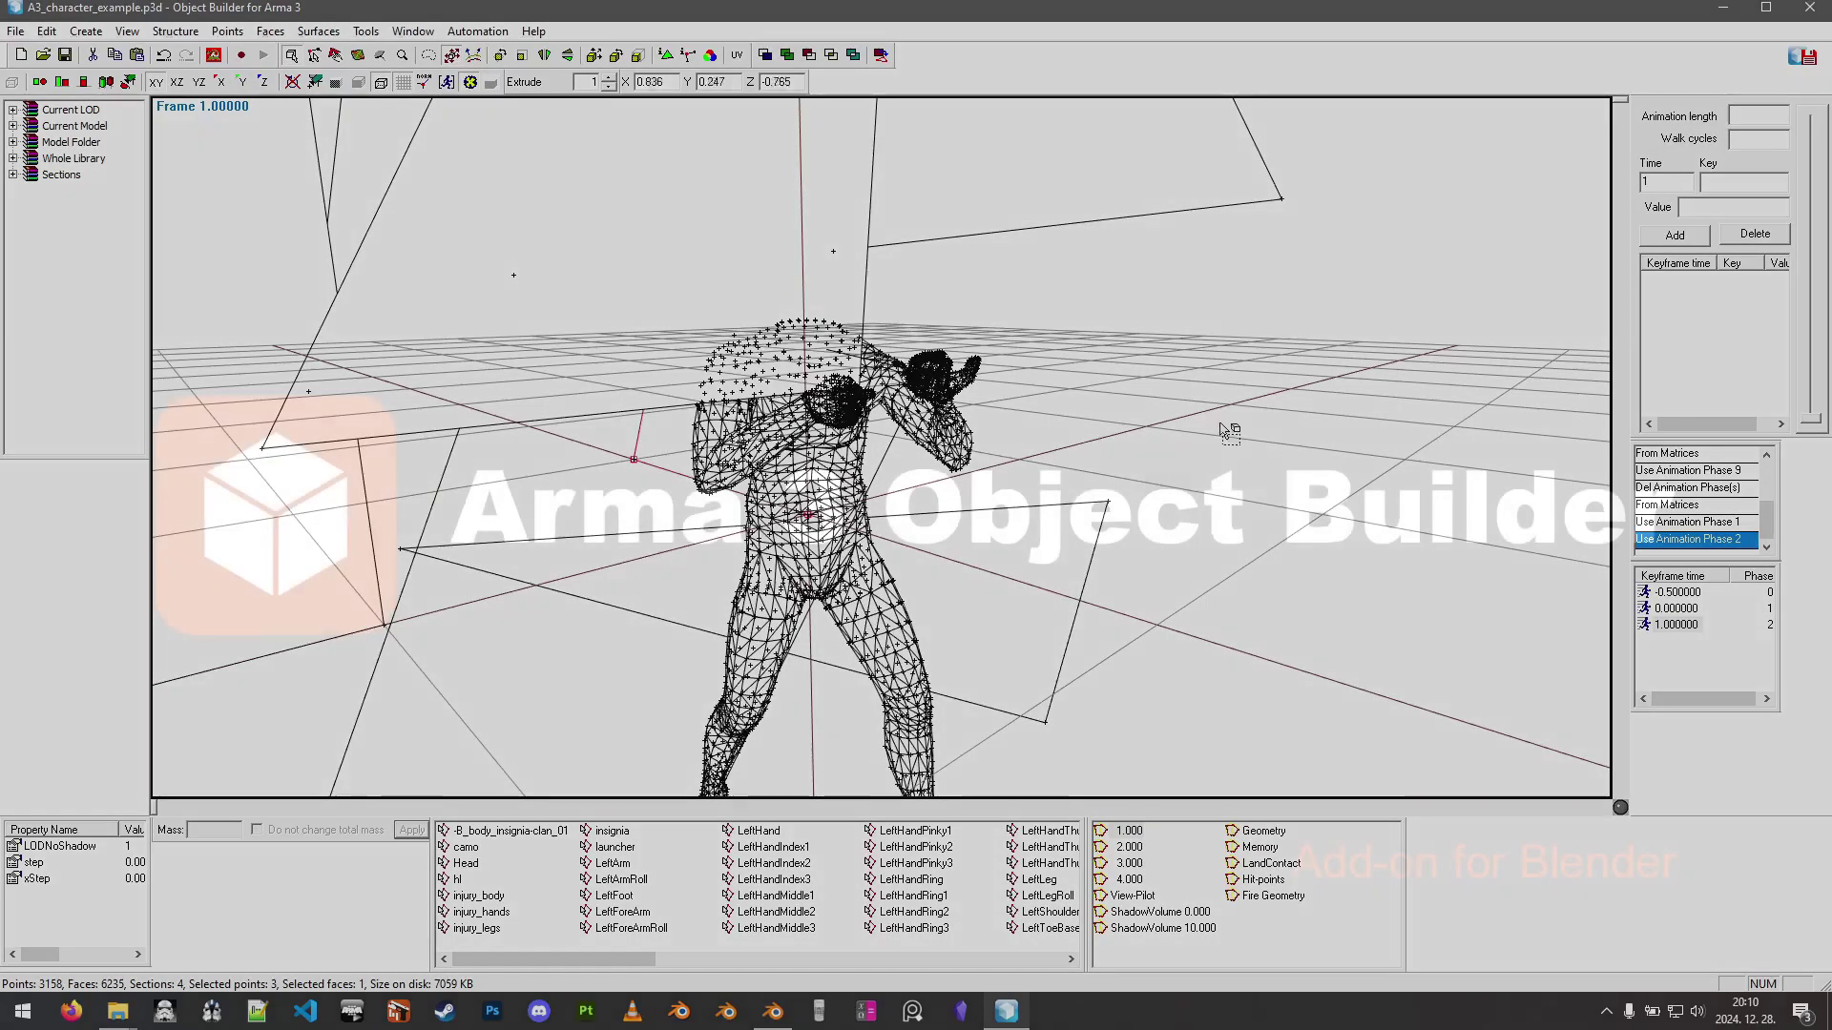